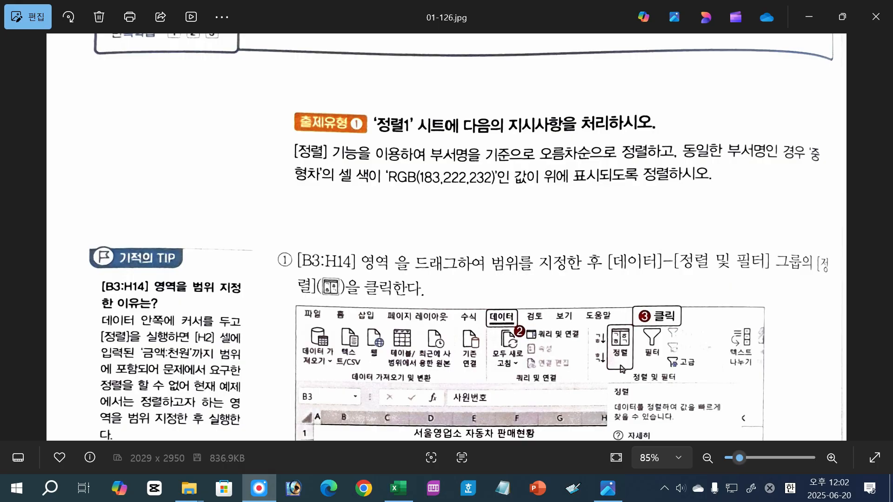
# Underline 오름차순 in the problem text, sketch a 성명 column with a downward ordering arrow beside it, and clear the ink.
pyautogui.moveTo(535, 163); pyautogui.dragTo(603, 165)
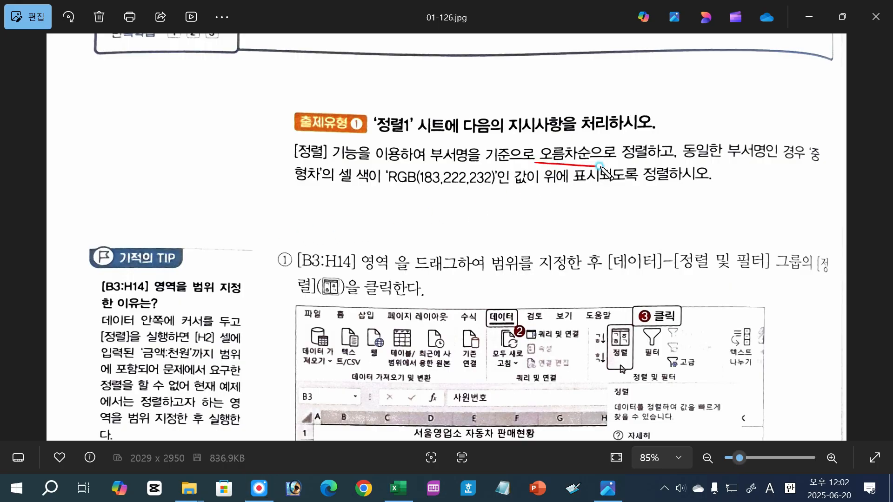
pyautogui.moveTo(194, 138)
pyautogui.mouseDown()
pyautogui.moveTo(214, 152)
pyautogui.moveTo(306, 157)
pyautogui.mouseUp()
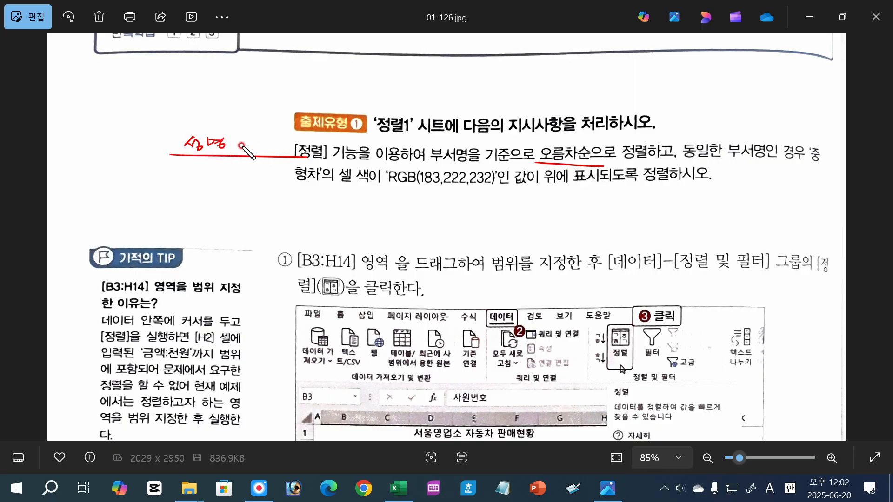
pyautogui.moveTo(243, 134)
pyautogui.mouseDown()
pyautogui.moveTo(230, 191)
pyautogui.moveTo(201, 186)
pyautogui.moveTo(203, 217)
pyautogui.mouseUp()
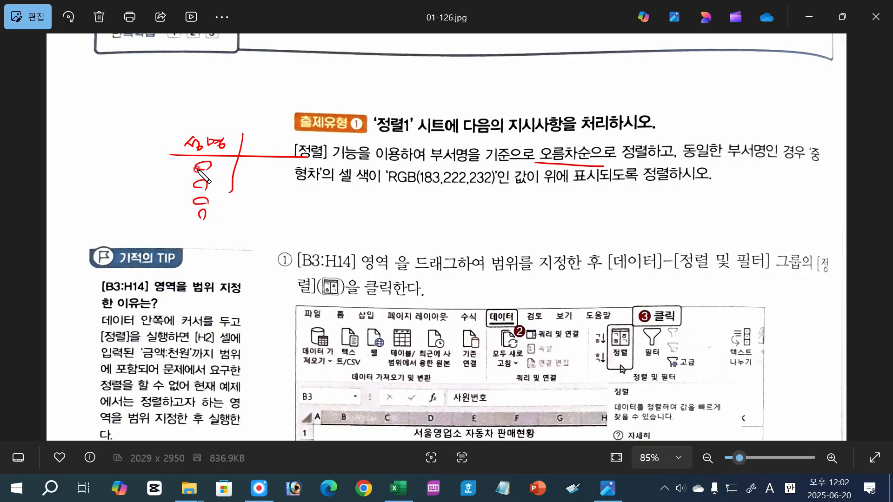
pyautogui.moveTo(175, 164); pyautogui.dragTo(186, 170)
pyautogui.moveTo(172, 208); pyautogui.dragTo(174, 218)
pyautogui.moveTo(221, 172)
pyautogui.mouseDown()
pyautogui.moveTo(215, 209)
pyautogui.moveTo(251, 197)
pyautogui.mouseUp()
pyautogui.moveTo(221, 172)
pyautogui.mouseDown()
pyautogui.moveTo(217, 197)
pyautogui.moveTo(226, 201)
pyautogui.mouseUp()
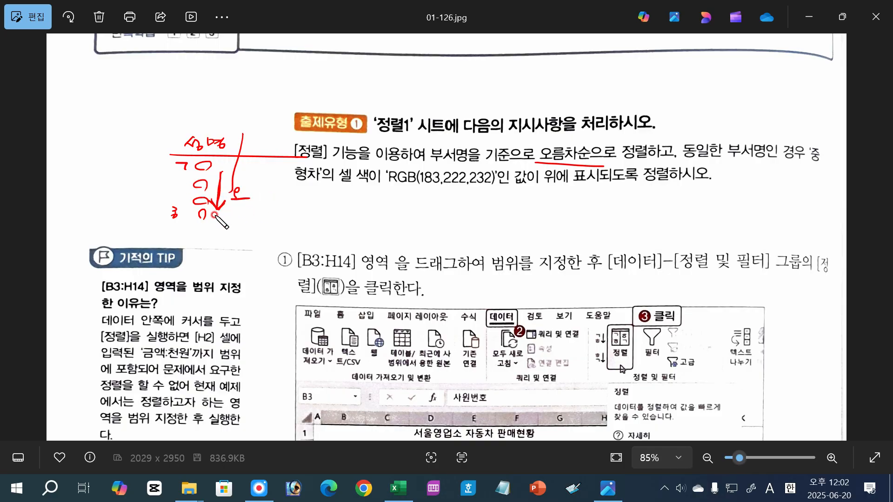
pyautogui.moveTo(157, 160); pyautogui.dragTo(157, 171)
pyautogui.moveTo(157, 211); pyautogui.dragTo(153, 211)
pyautogui.moveTo(191, 193); pyautogui.dragTo(207, 204)
pyautogui.press('Escape')
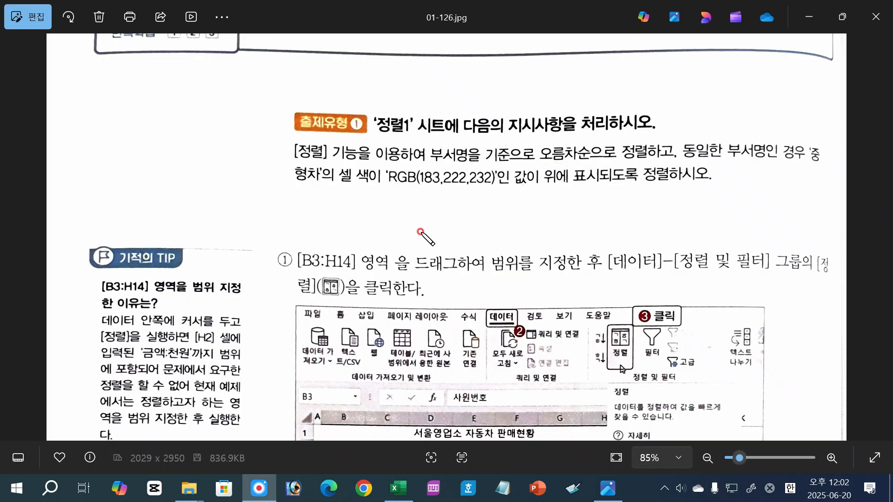
# Mark the sort conditions in the problem text: 부서명, 오름차순, 동일한 부서명인, 중형차, 셀 색 and RGB(183,222,232).
pyautogui.moveTo(421, 158)
pyautogui.mouseDown()
pyautogui.moveTo(469, 162)
pyautogui.moveTo(421, 149)
pyautogui.moveTo(423, 161)
pyautogui.mouseUp()
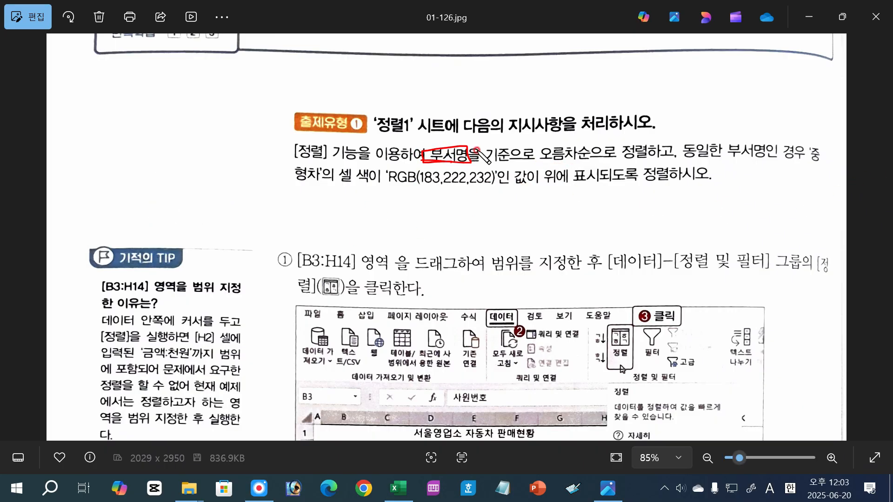
pyautogui.moveTo(540, 161); pyautogui.dragTo(595, 160)
pyautogui.moveTo(685, 157); pyautogui.dragTo(823, 162)
pyautogui.click(298, 177)
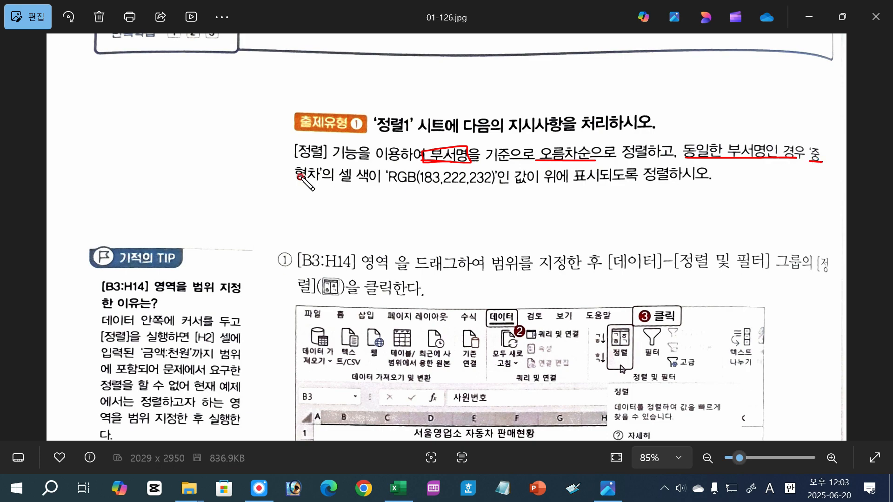
pyautogui.moveTo(293, 180); pyautogui.dragTo(375, 184)
pyautogui.moveTo(390, 184); pyautogui.dragTo(420, 186)
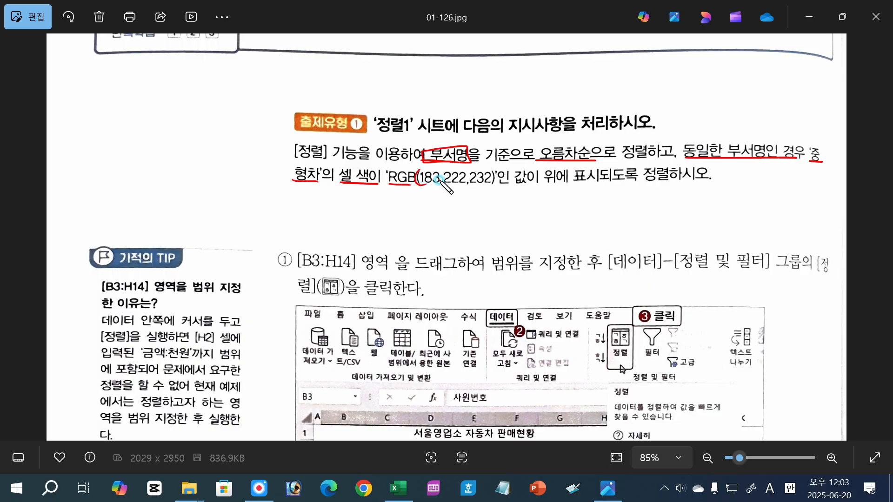
pyautogui.moveTo(490, 170); pyautogui.dragTo(486, 187)
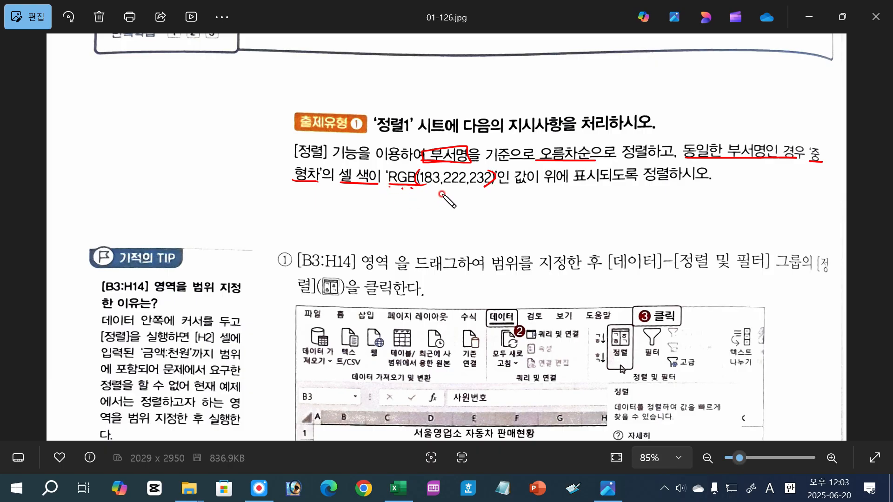
# Handwrite the RGB examples (0,0,0) for black and (255,255,255) for white below the problem text, and clear all ink.
pyautogui.moveTo(426, 194); pyautogui.dragTo(432, 201)
pyautogui.moveTo(445, 204); pyautogui.dragTo(472, 205)
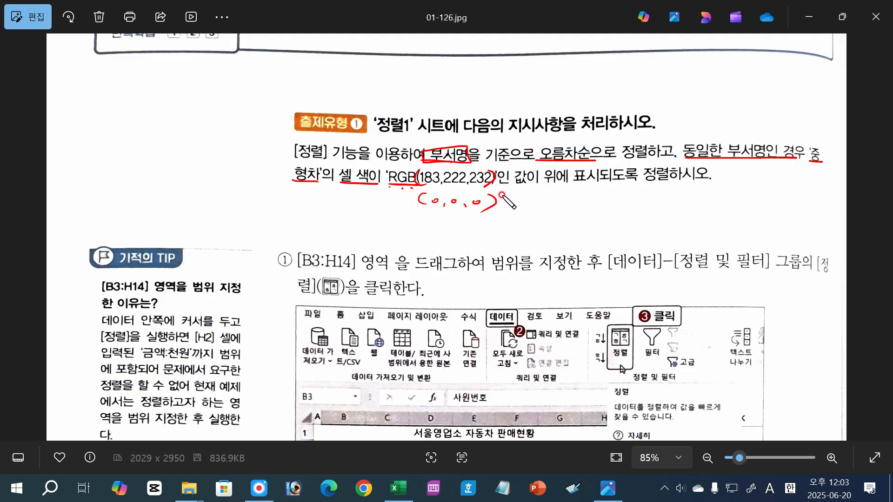
pyautogui.moveTo(452, 199); pyautogui.dragTo(453, 206)
pyautogui.hotkey('ctrl', 'z')
pyautogui.moveTo(428, 214)
pyautogui.mouseDown()
pyautogui.moveTo(428, 228)
pyautogui.moveTo(440, 218)
pyautogui.moveTo(495, 231)
pyautogui.moveTo(530, 223)
pyautogui.mouseUp()
pyautogui.moveTo(535, 215); pyautogui.dragTo(533, 229)
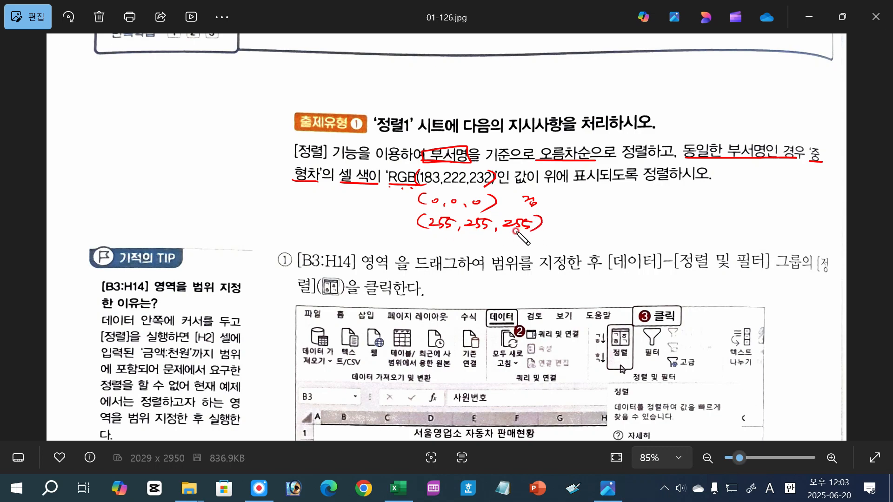
pyautogui.moveTo(561, 216); pyautogui.dragTo(590, 225)
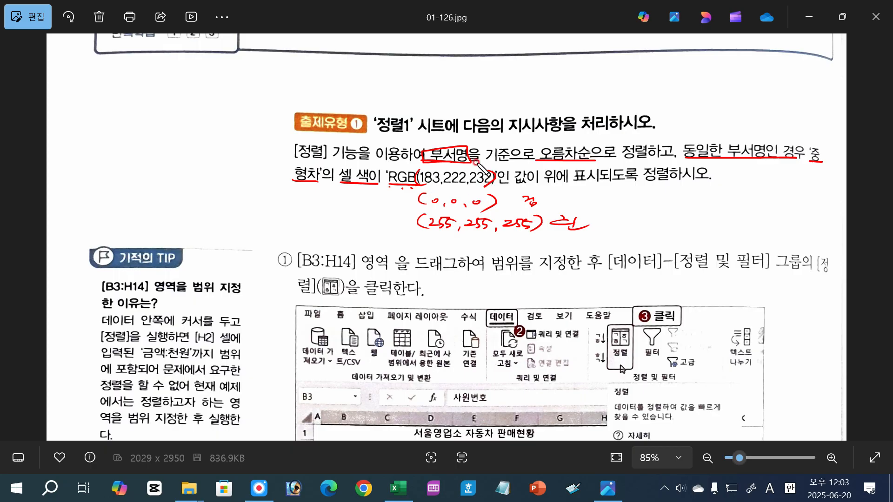
pyautogui.moveTo(552, 185); pyautogui.dragTo(554, 185)
pyautogui.press('Escape')
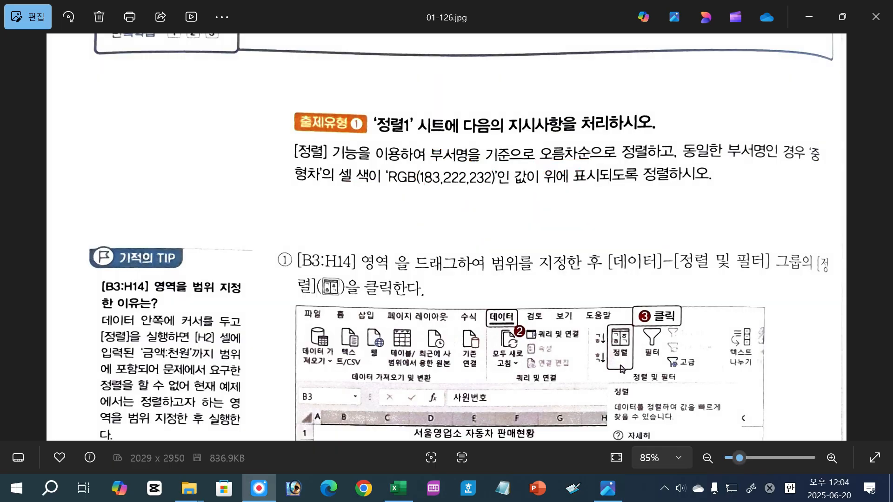
# Switch to the Excel workbook 09정렬.xlsm and select the table range B3:H14, including its header row, on sheet 정렬1.
pyautogui.click(399, 488)
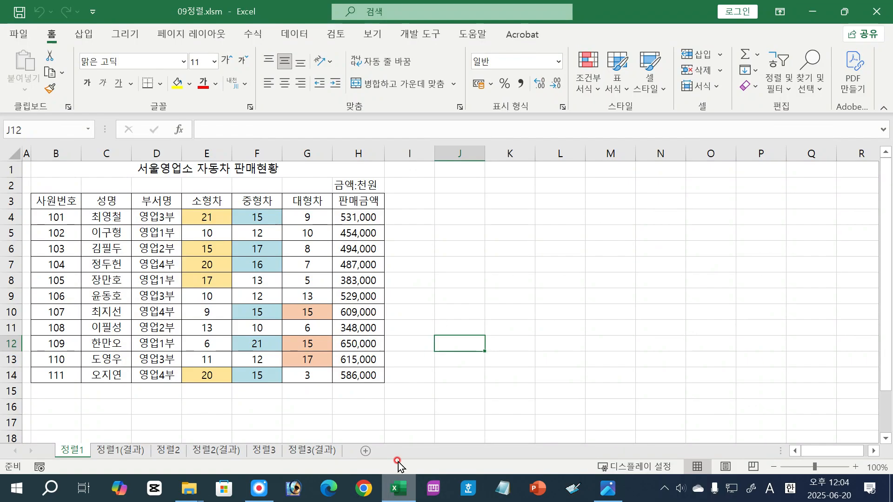
pyautogui.click(366, 282)
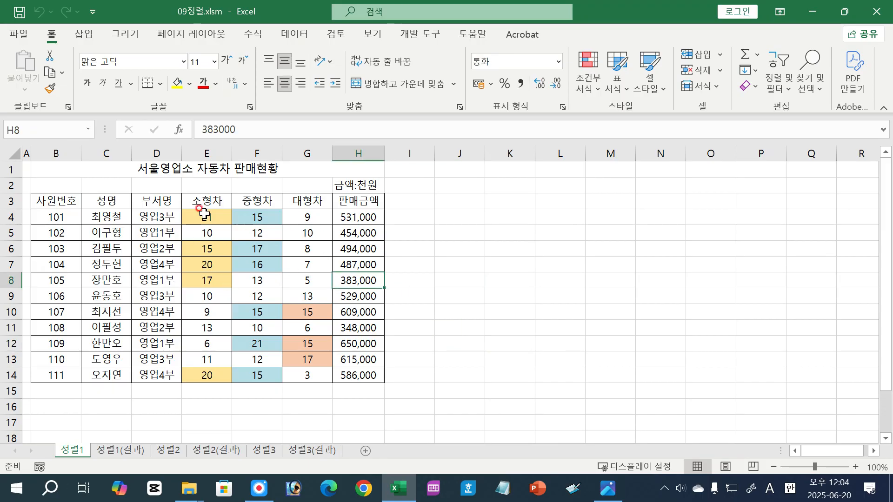
pyautogui.moveTo(50, 199); pyautogui.dragTo(359, 380)
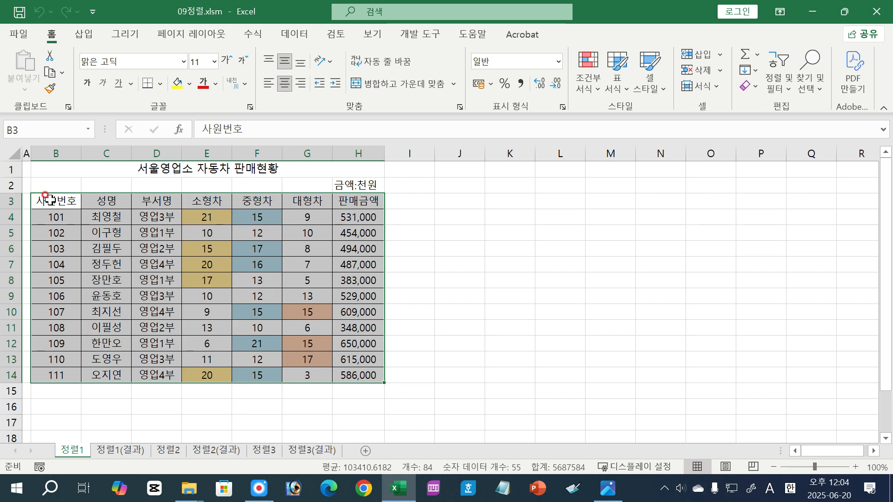
pyautogui.moveTo(50, 200); pyautogui.dragTo(361, 203)
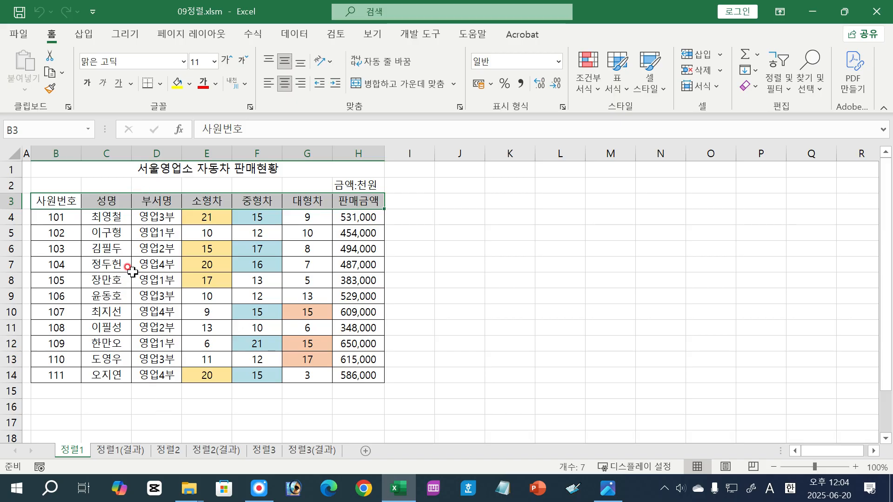
pyautogui.moveTo(47, 201); pyautogui.dragTo(345, 201)
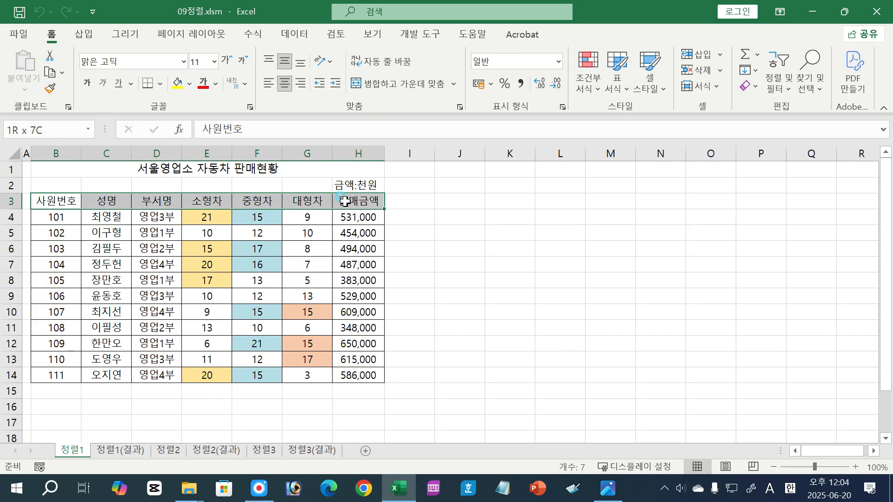
pyautogui.moveTo(344, 201); pyautogui.dragTo(354, 373)
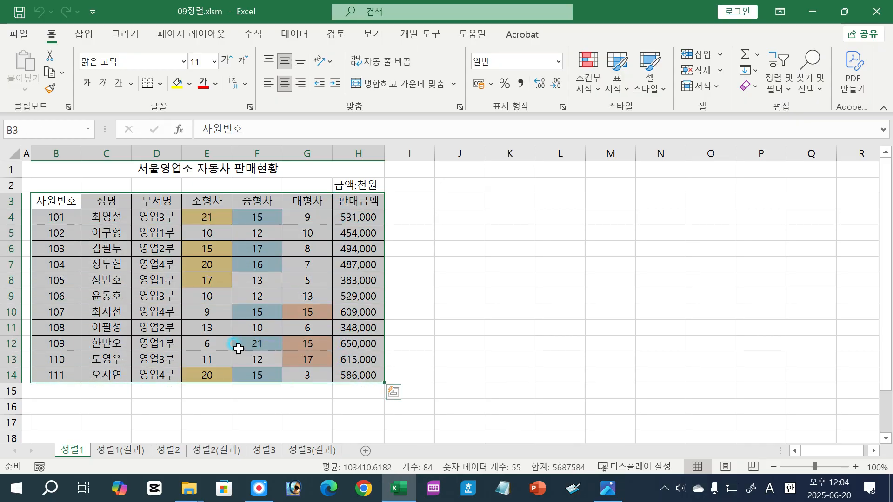
# Start a custom sort on the selected range with 부서명 as the first sort key.
pyautogui.click(295, 35)
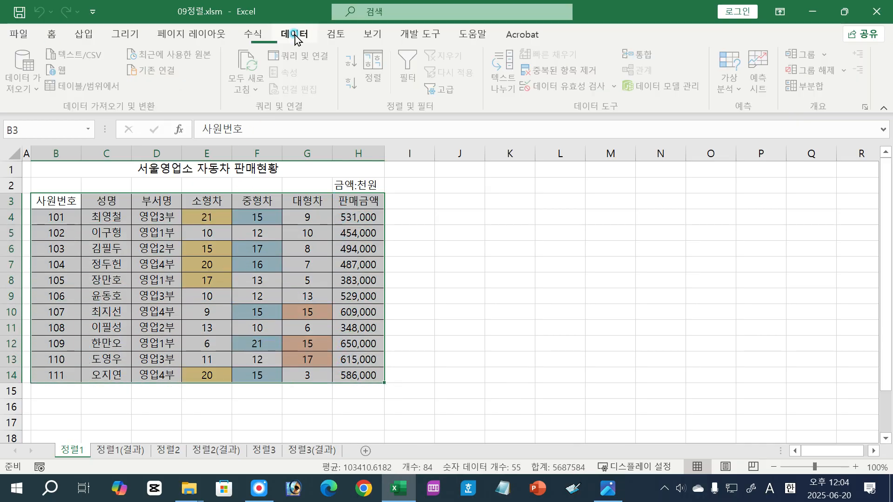
pyautogui.click(376, 70)
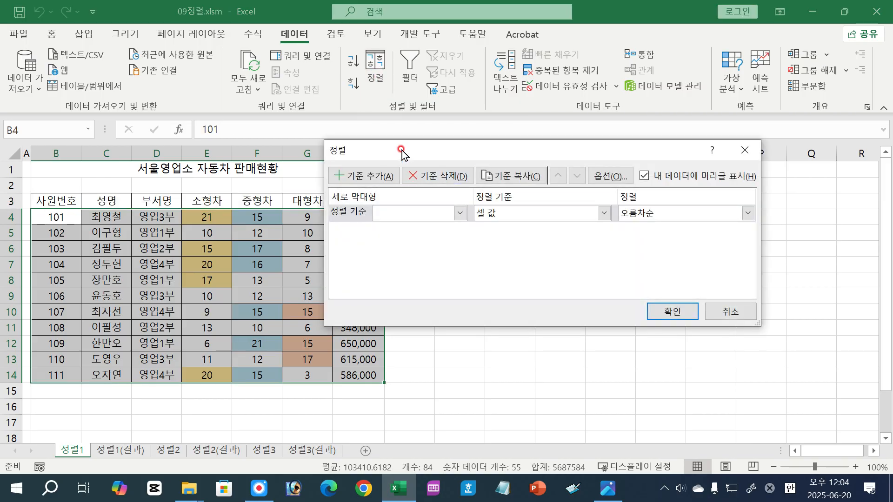
pyautogui.moveTo(402, 154); pyautogui.dragTo(394, 249)
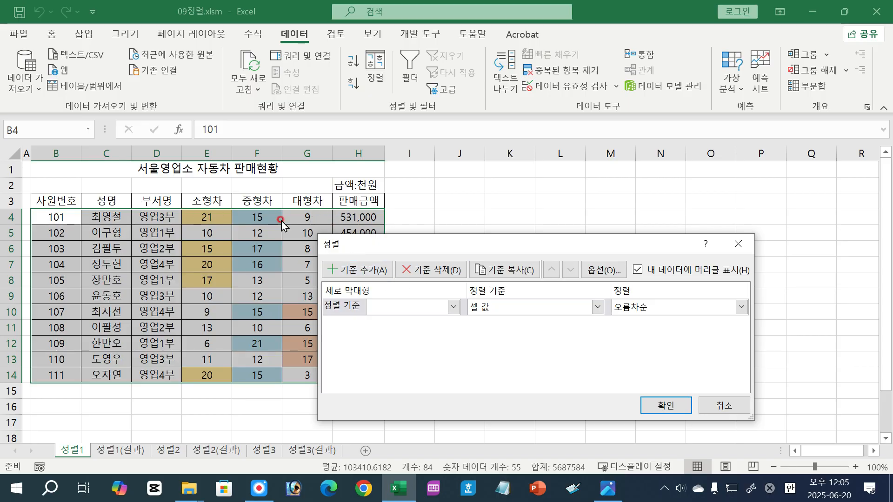
pyautogui.click(408, 307)
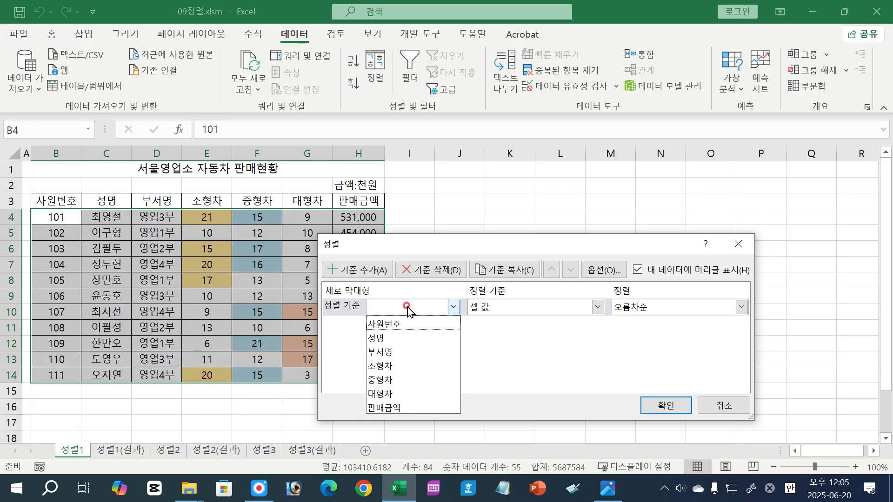
pyautogui.click(407, 352)
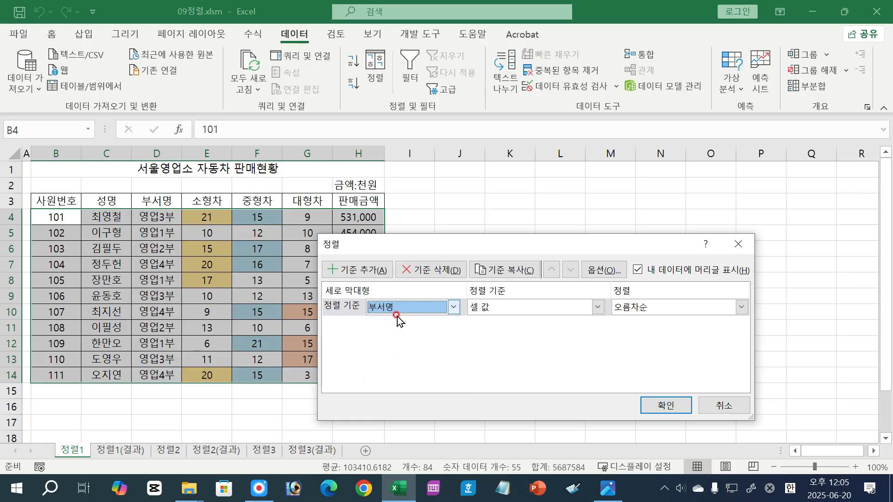
# Turn the header-row option off, pick 열 D as the sort key, and turn the header-row option back on.
pyautogui.click(638, 270)
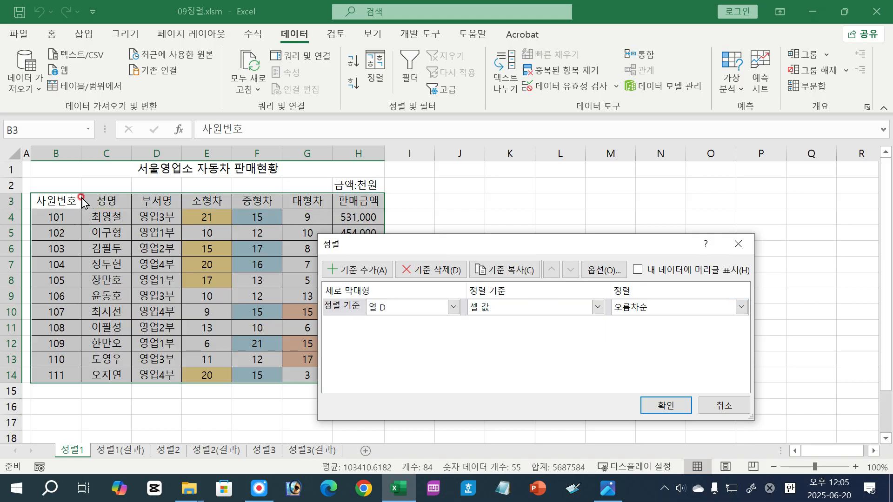
pyautogui.click(414, 307)
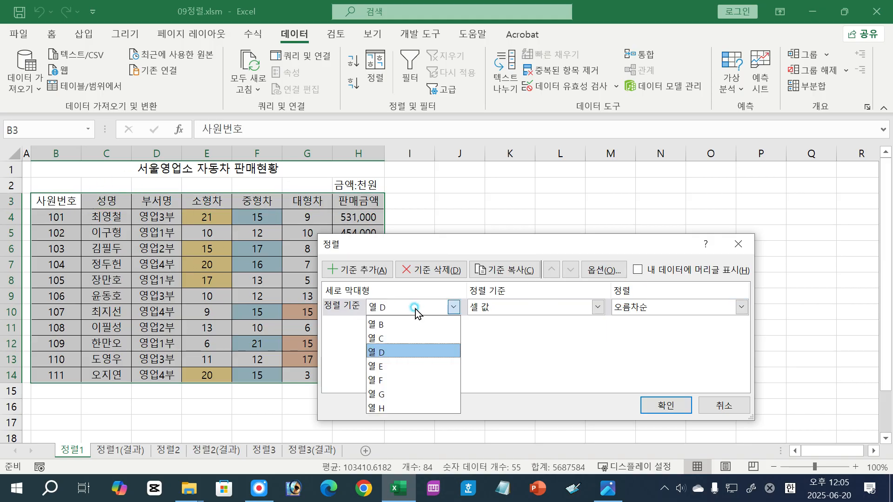
pyautogui.click(377, 356)
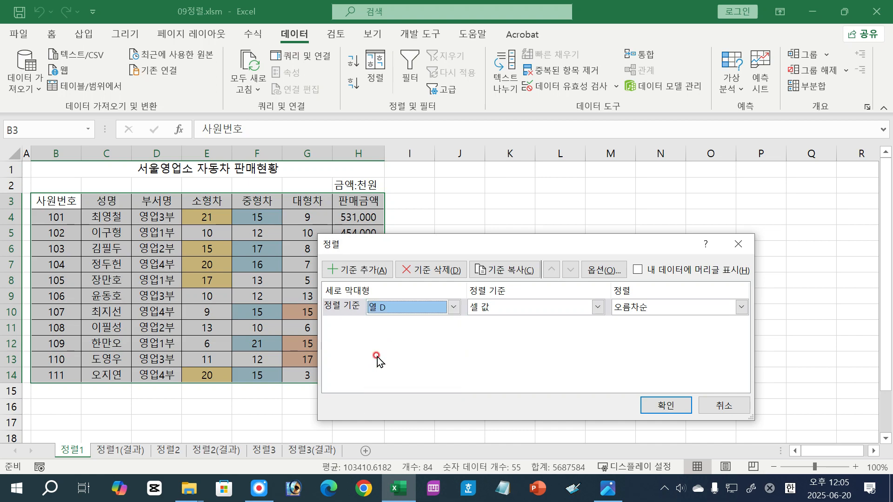
pyautogui.click(636, 269)
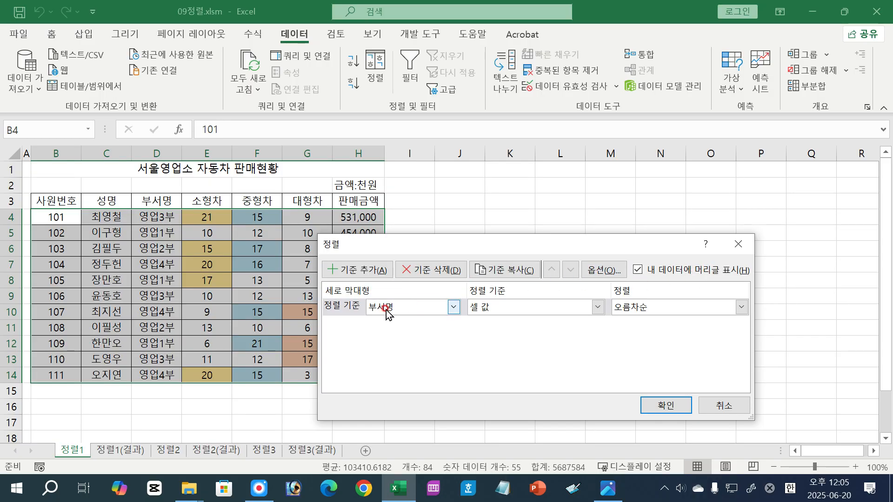
# Set the first sort level to 부서명 in ascending order (오름차순).
pyautogui.click(410, 309)
pyautogui.click(391, 361)
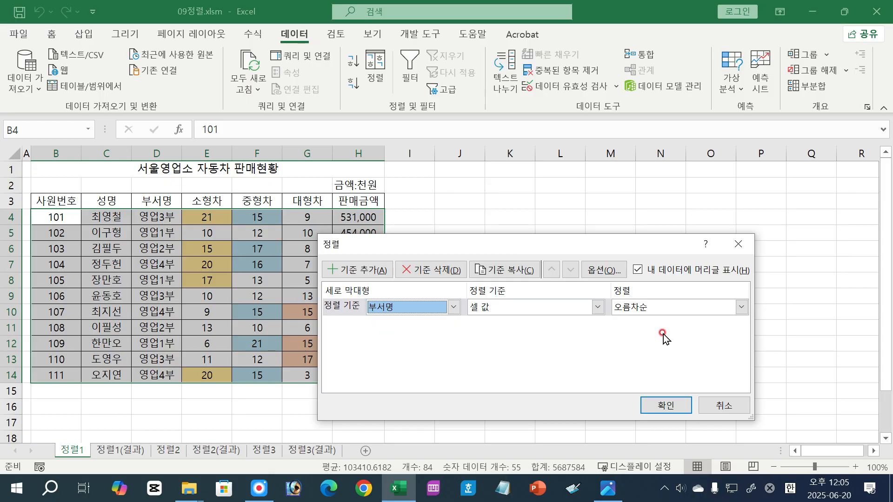
pyautogui.click(655, 309)
pyautogui.click(634, 324)
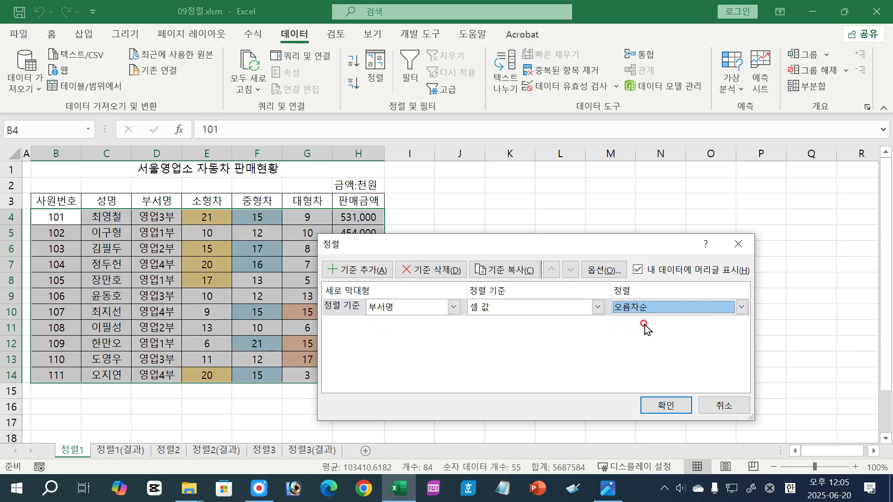
# Add a second sort level on 중형차 and set it to sort on cell colour (셀 색).
pyautogui.moveTo(582, 246); pyautogui.dragTo(622, 194)
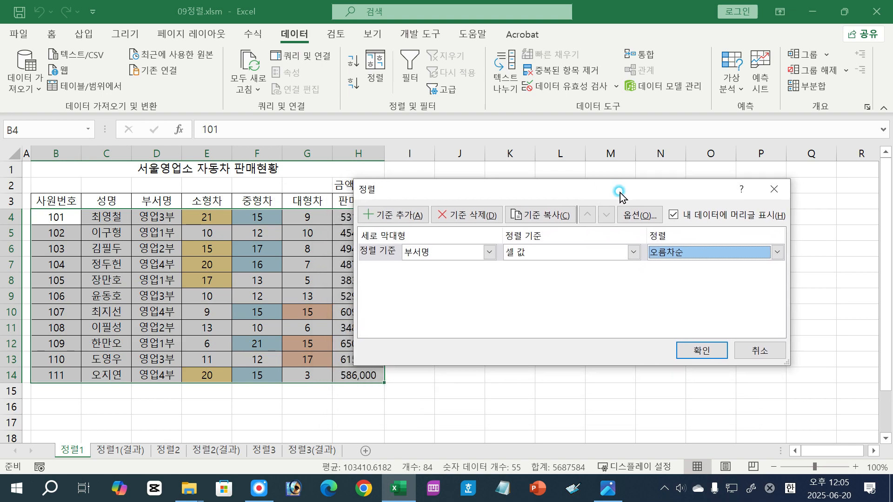
pyautogui.click(399, 217)
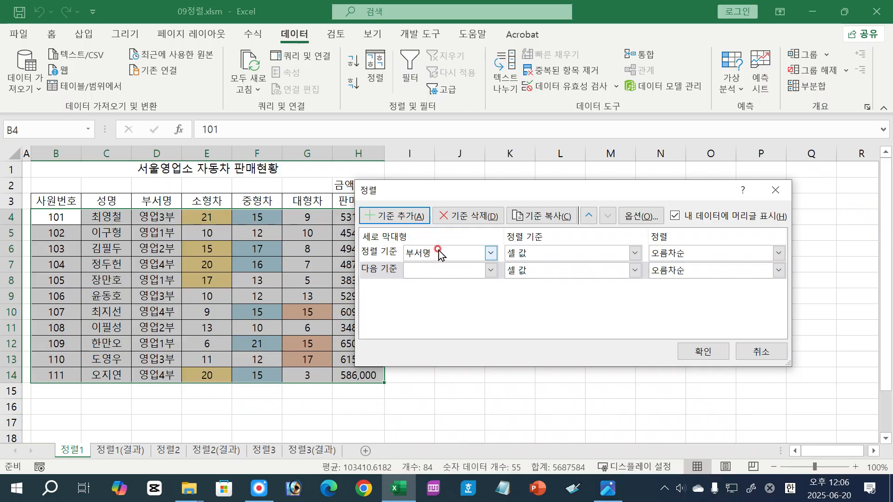
pyautogui.click(437, 273)
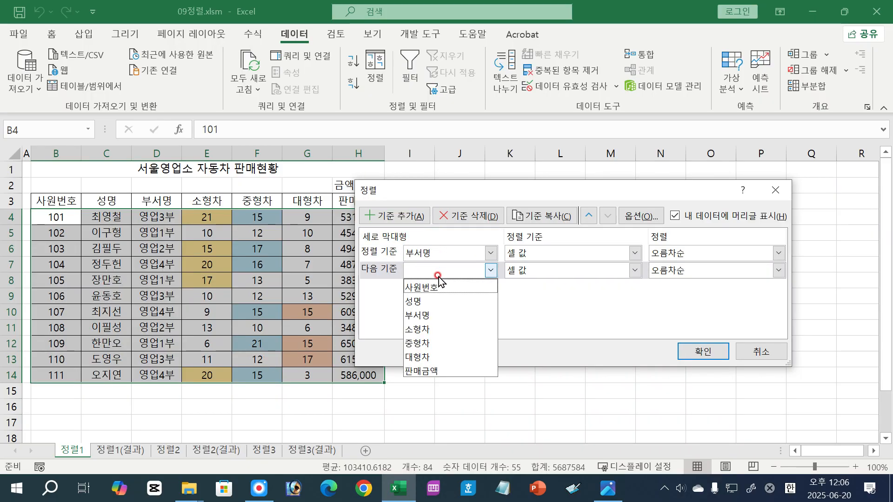
pyautogui.click(424, 343)
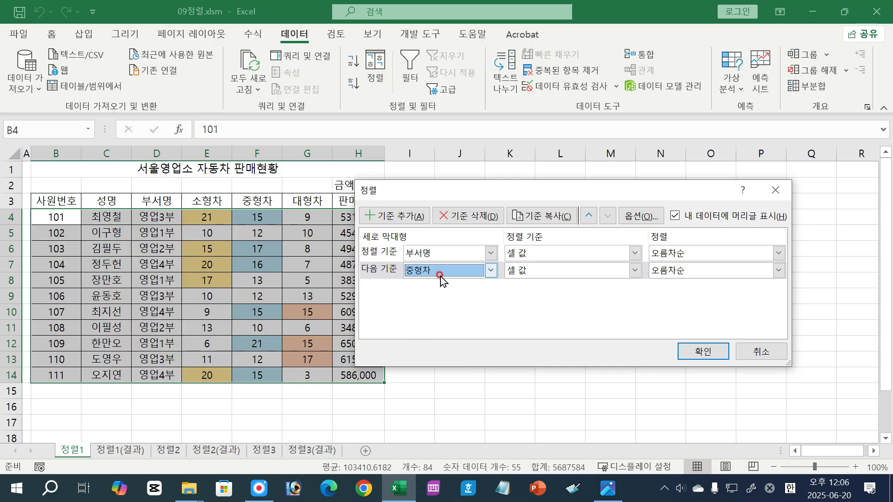
pyautogui.click(560, 273)
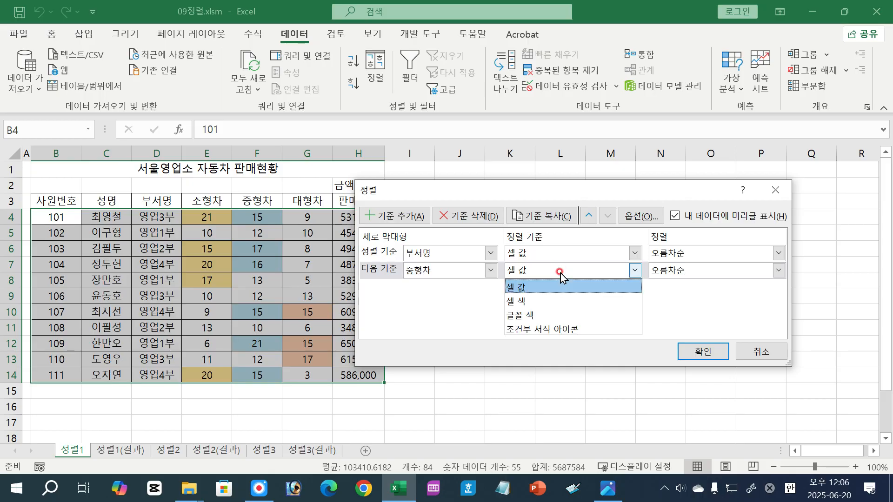
pyautogui.click(535, 303)
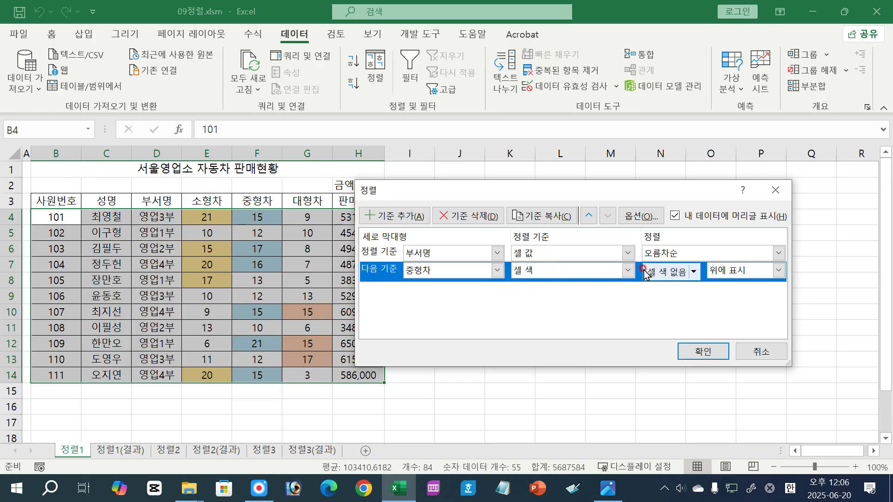
# Set the 중형차 level to place colour RGB(183, 222, 232) on top (위에 표시) and apply the sort.
pyautogui.click(694, 271)
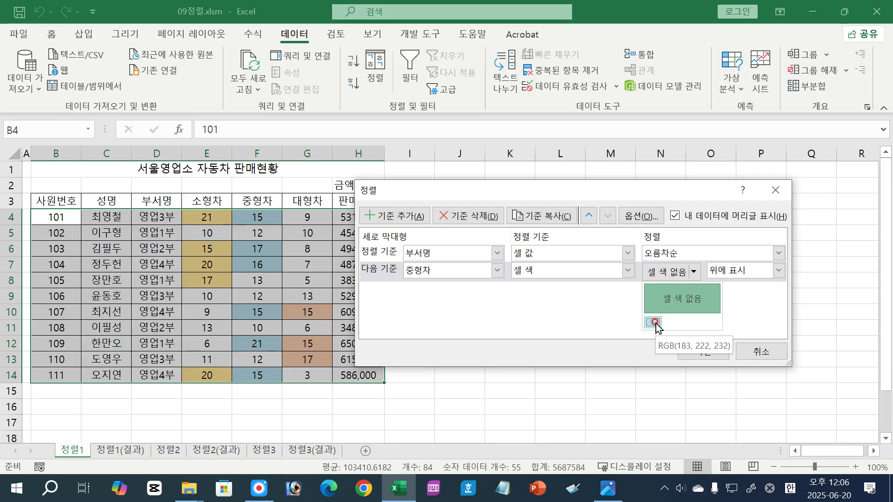
pyautogui.click(655, 322)
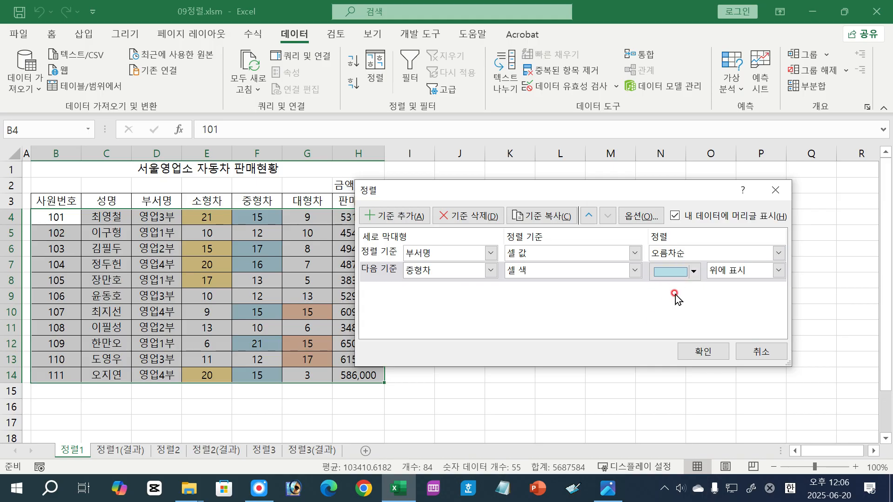
pyautogui.click(740, 270)
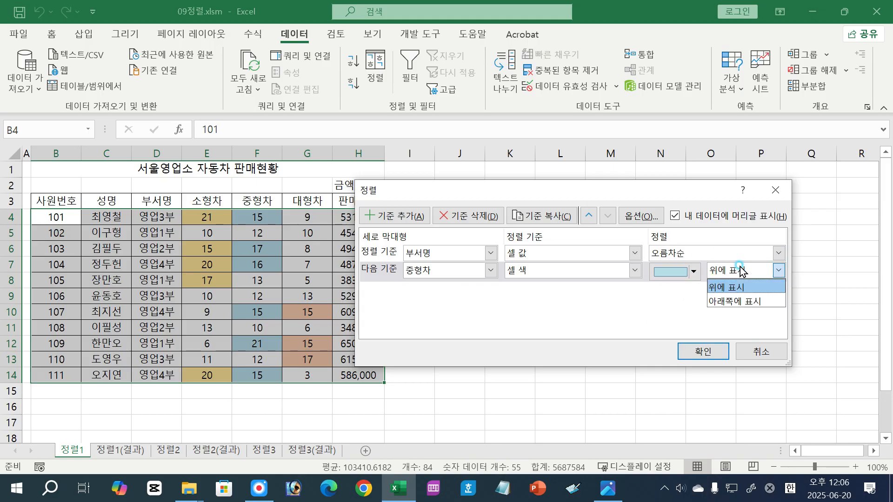
pyautogui.click(728, 287)
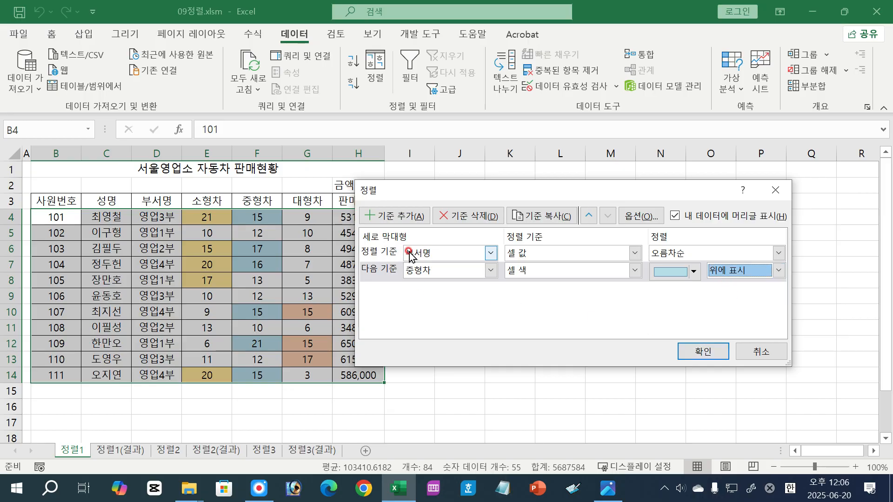
pyautogui.click(383, 252)
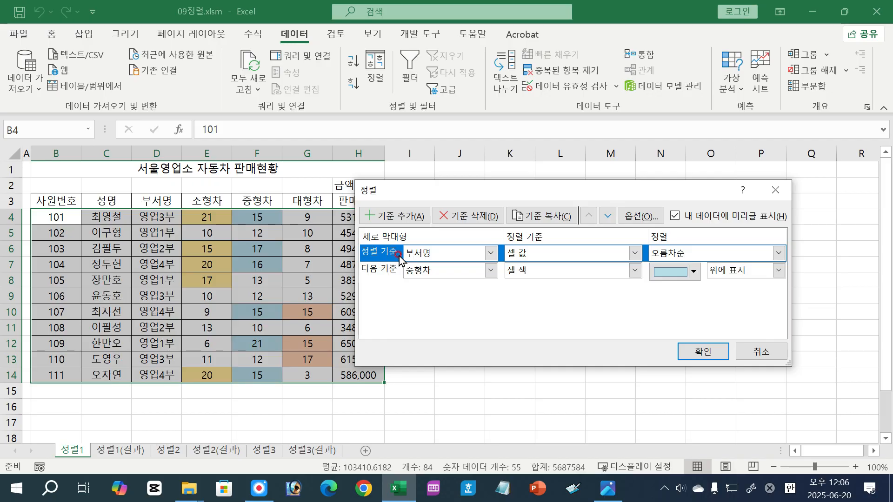
pyautogui.click(381, 273)
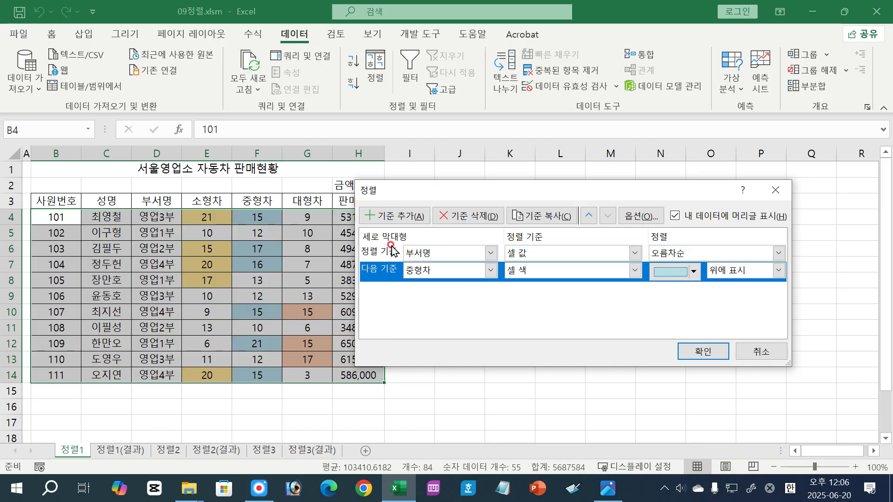
pyautogui.click(696, 351)
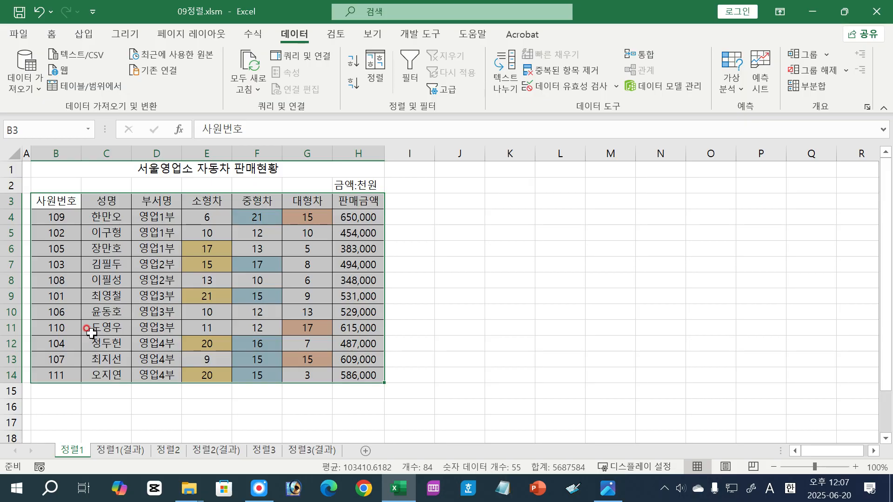
# Examine the sorted rows department by department, checking where the coloured 중형차 cells fall within each 부서명 group.
pyautogui.click(163, 275)
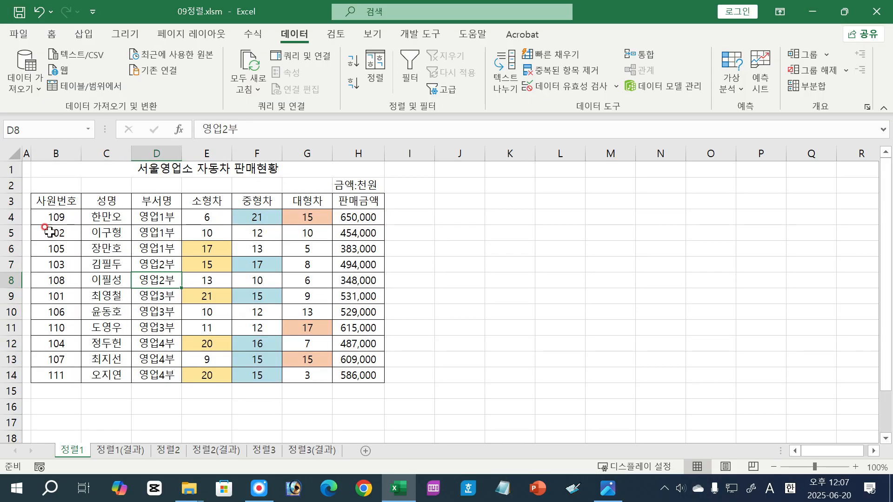
pyautogui.moveTo(45, 217); pyautogui.dragTo(354, 249)
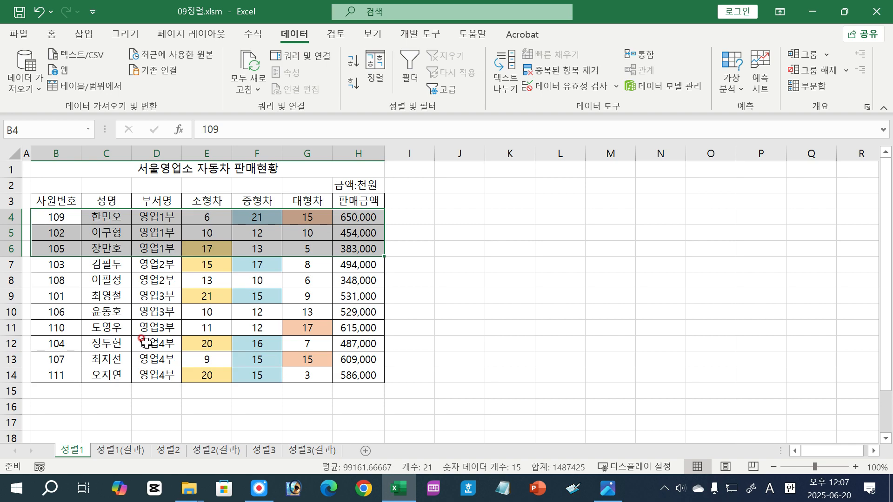
pyautogui.moveTo(47, 217); pyautogui.dragTo(360, 241)
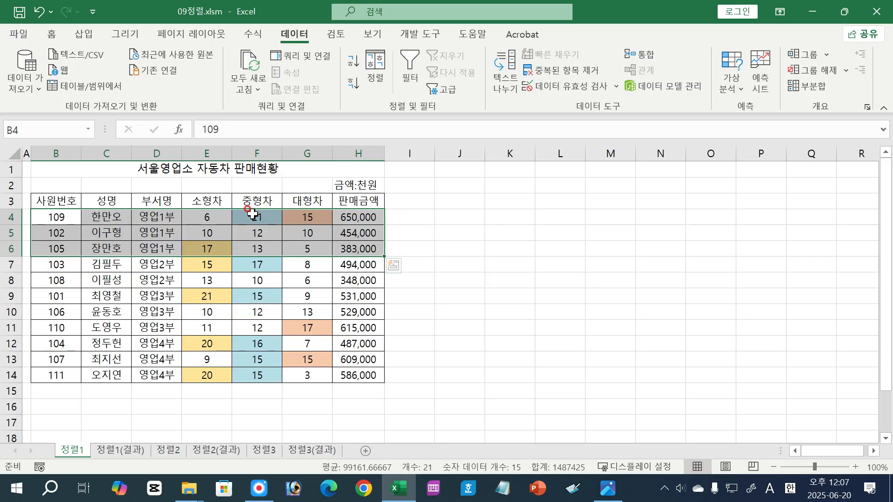
pyautogui.moveTo(42, 264); pyautogui.dragTo(346, 281)
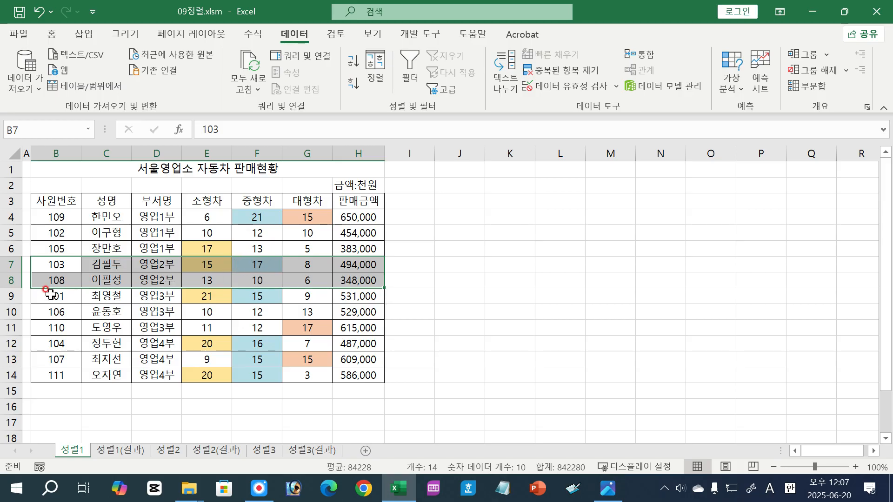
pyautogui.moveTo(46, 294); pyautogui.dragTo(368, 322)
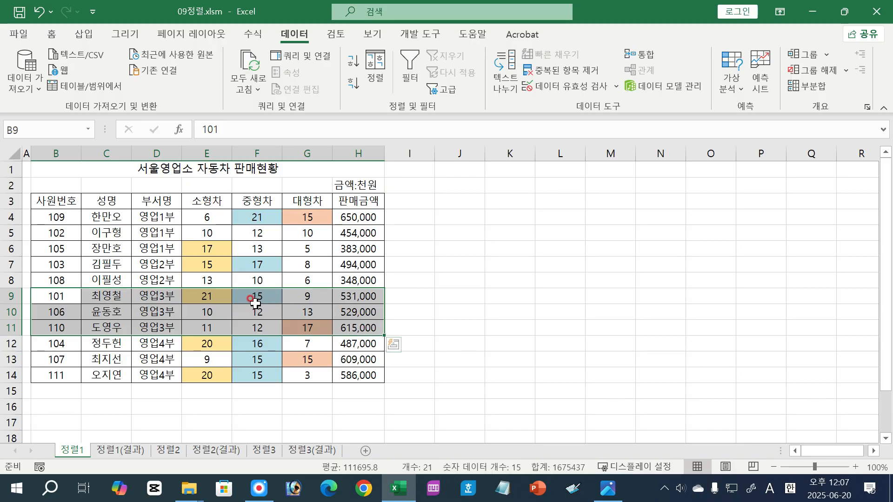
pyautogui.click(257, 279)
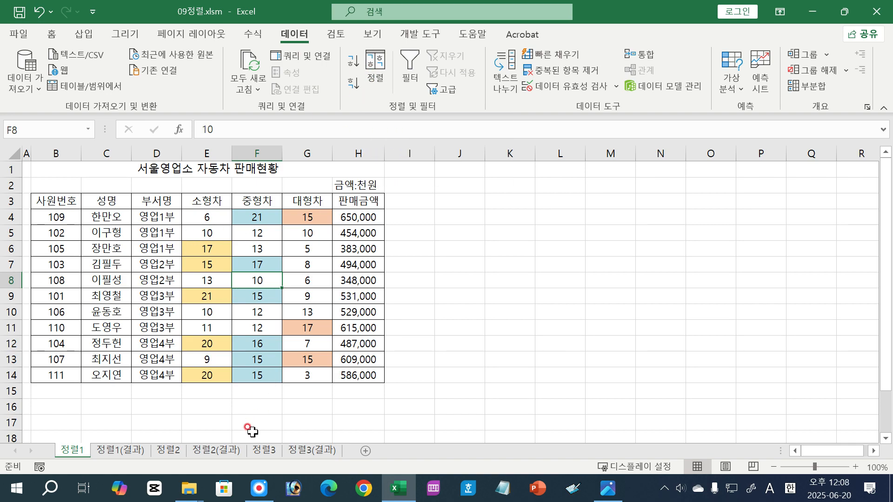
# Go to sheet 정렬2, then switch to the image 01-127.jpg and enlarge its 정렬2 task instructions.
pyautogui.click(168, 451)
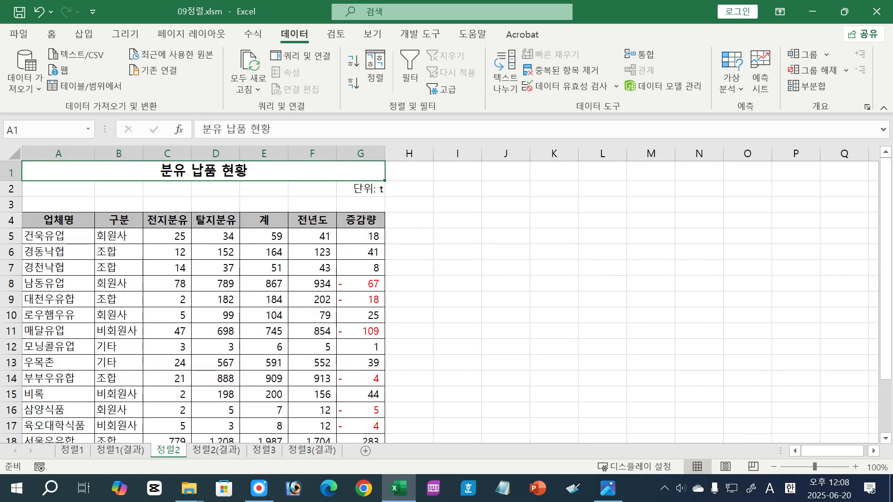
pyautogui.scroll(2, 488, 270)
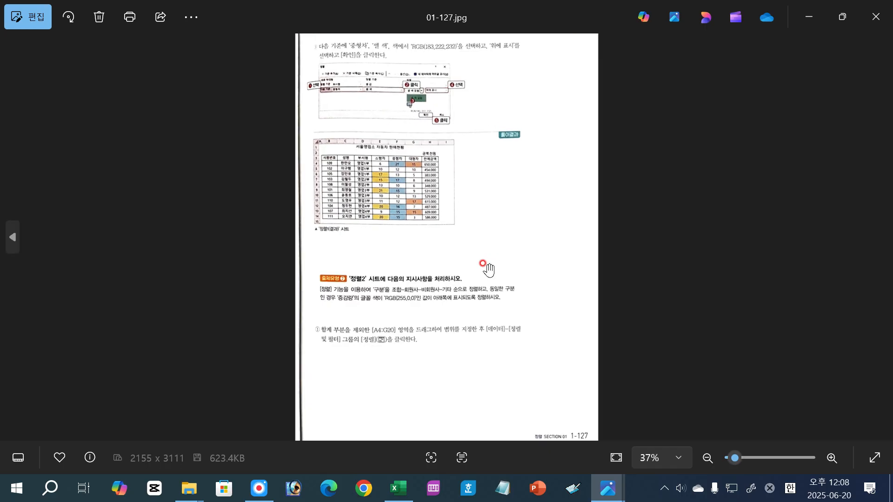
pyautogui.scroll(4, 488, 270)
pyautogui.scroll(-3, 481, 265)
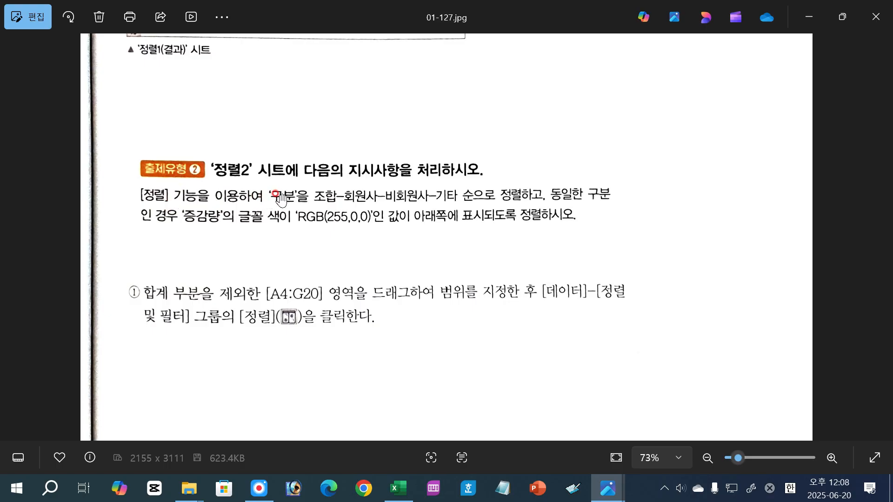
# Read the 정렬2 task, marking the 구분 order 조합-회원사-비회원사-기타 and the 증감량 font-colour condition for equal 구분 values.
pyautogui.hotkey('ctrl', 'F2')
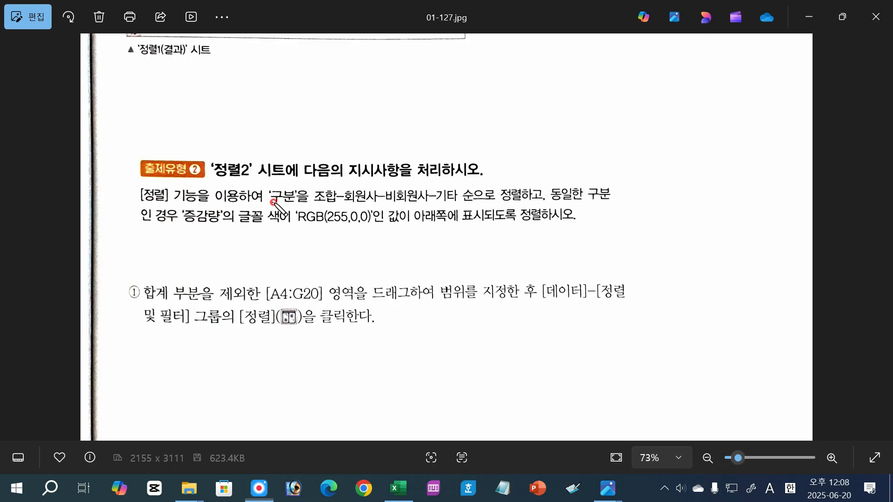
pyautogui.moveTo(273, 201); pyautogui.dragTo(302, 203)
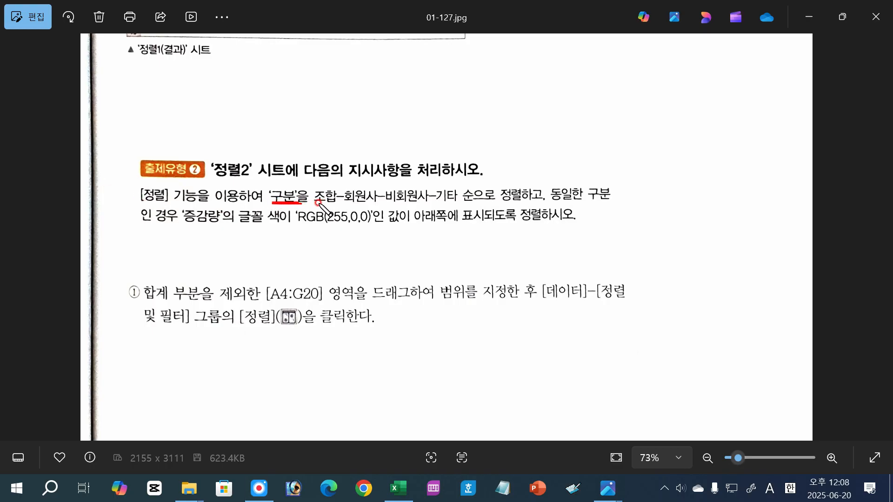
pyautogui.moveTo(315, 205)
pyautogui.mouseDown()
pyautogui.moveTo(426, 207)
pyautogui.moveTo(462, 194)
pyautogui.moveTo(317, 188)
pyautogui.moveTo(310, 203)
pyautogui.moveTo(349, 206)
pyautogui.mouseUp()
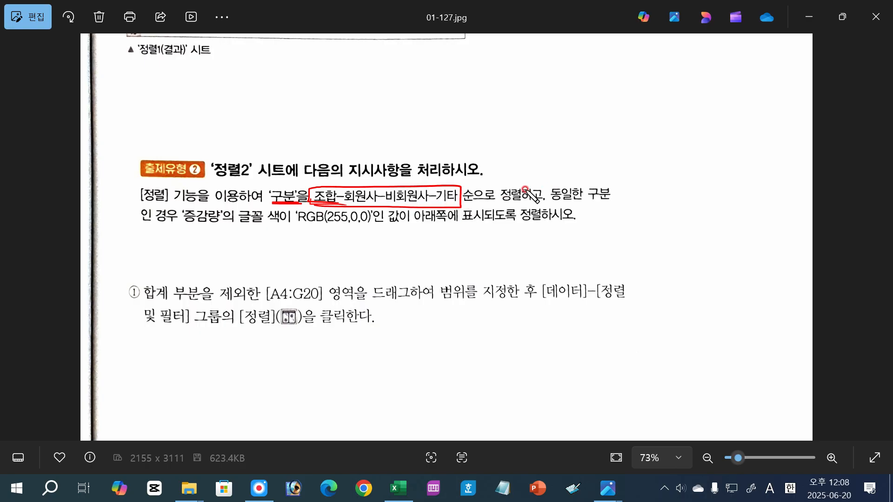
pyautogui.moveTo(552, 173); pyautogui.dragTo(496, 229)
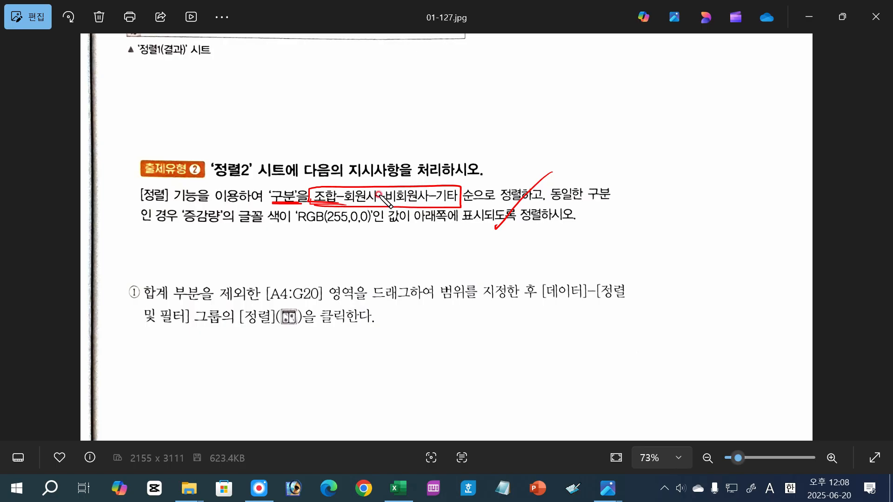
pyautogui.moveTo(547, 202); pyautogui.dragTo(618, 203)
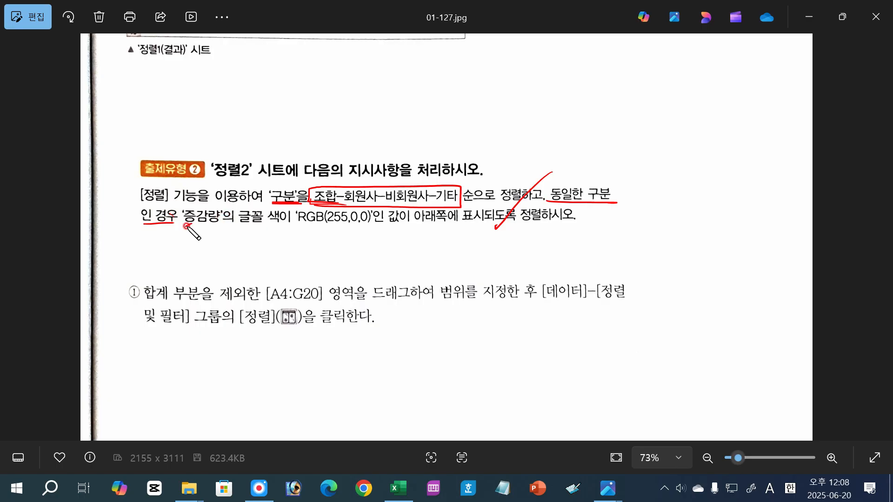
pyautogui.moveTo(185, 227); pyautogui.dragTo(294, 227)
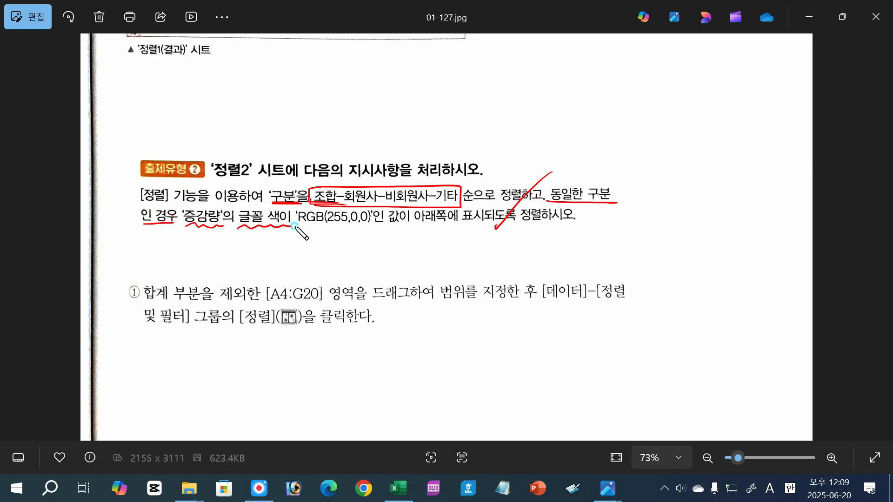
pyautogui.moveTo(412, 224); pyautogui.dragTo(453, 224)
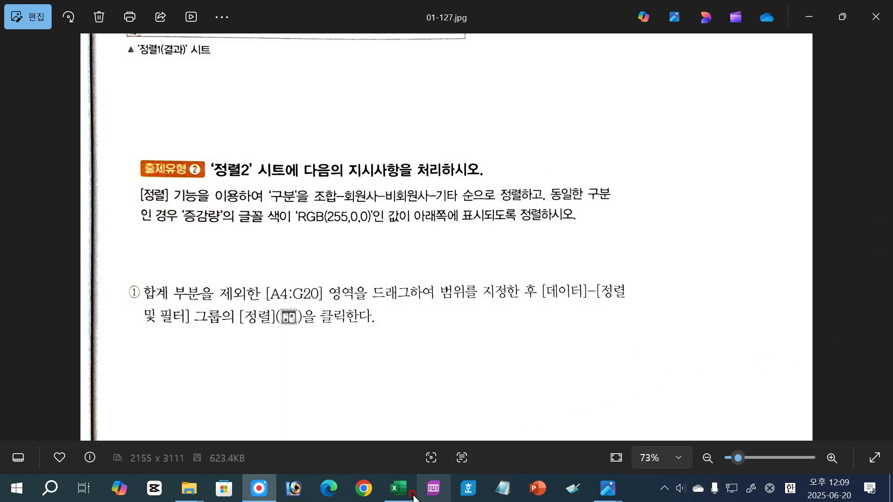
# Switch back to the Excel workbook 09정렬.xlsm and highlight the 합계 row at the end of the 정렬2 table.
pyautogui.click(398, 488)
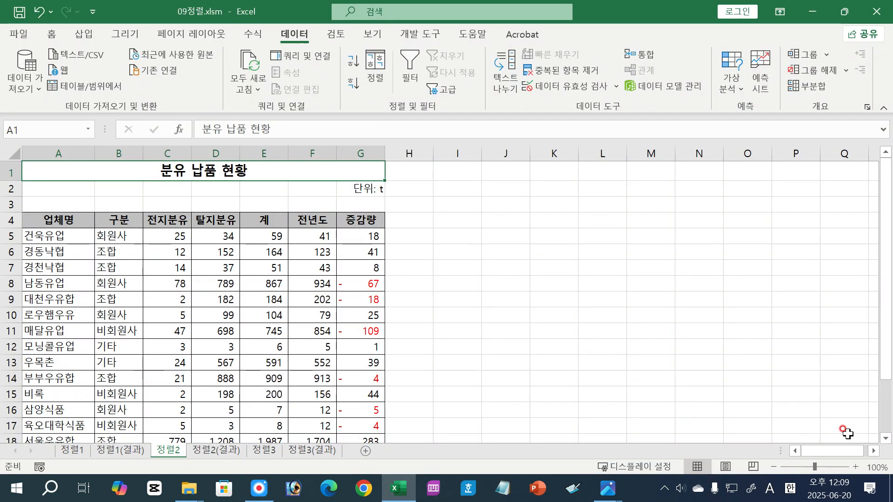
pyautogui.click(885, 439)
pyautogui.click(886, 439)
pyautogui.click(886, 440)
pyautogui.click(886, 439)
pyautogui.click(886, 440)
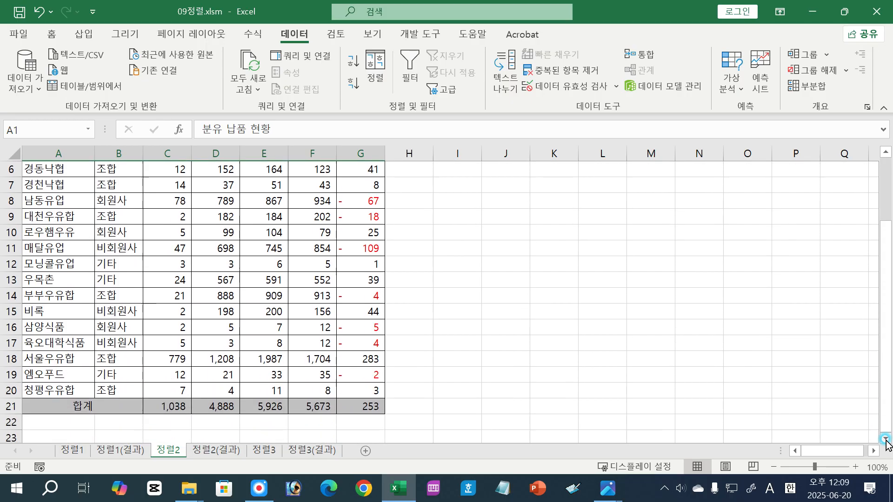
pyautogui.moveTo(42, 408); pyautogui.dragTo(361, 406)
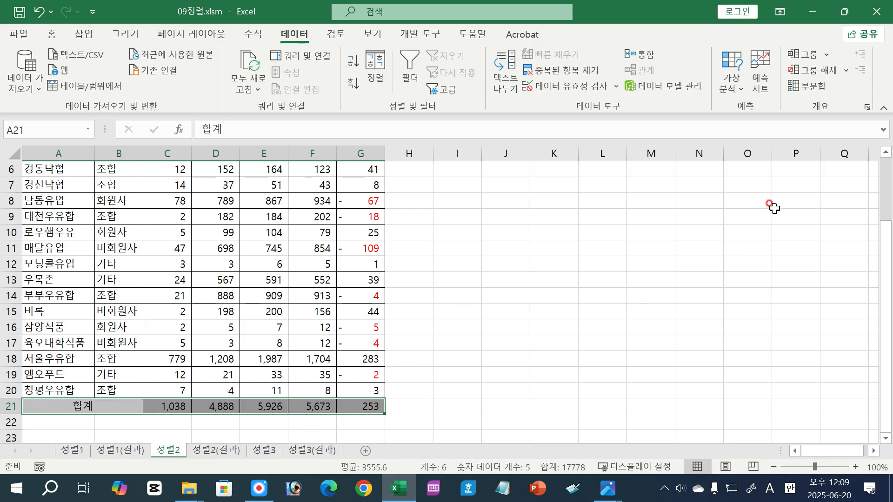
# Select the table range A4:G20 on sheet 정렬2, including the header row but excluding the 합계 row.
pyautogui.click(886, 152)
pyautogui.click(886, 152)
pyautogui.click(885, 152)
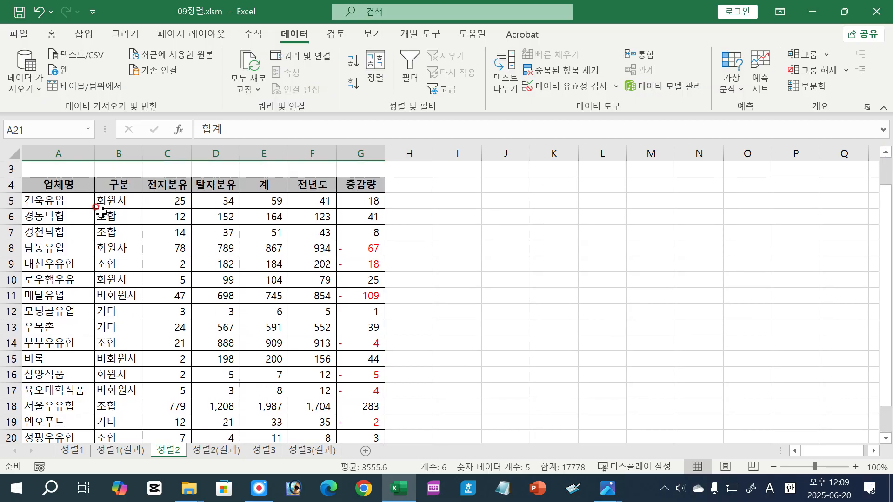
pyautogui.moveTo(49, 185); pyautogui.dragTo(361, 386)
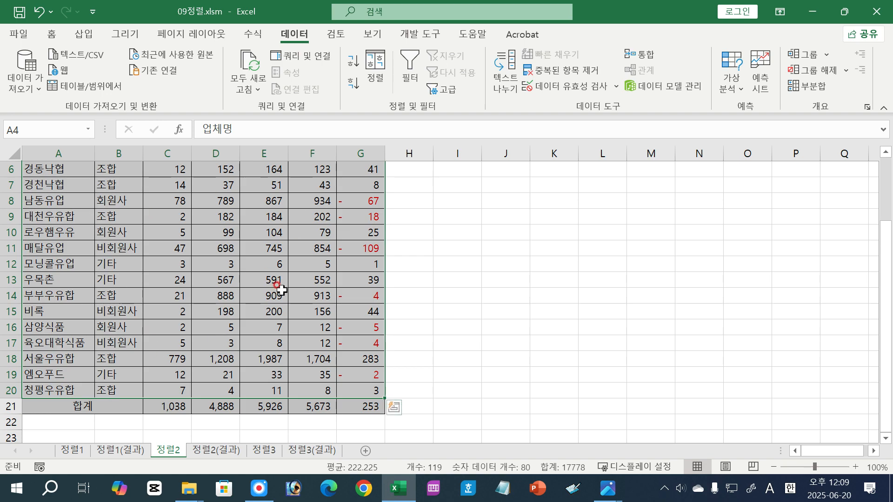
pyautogui.scroll(2, 209, 279)
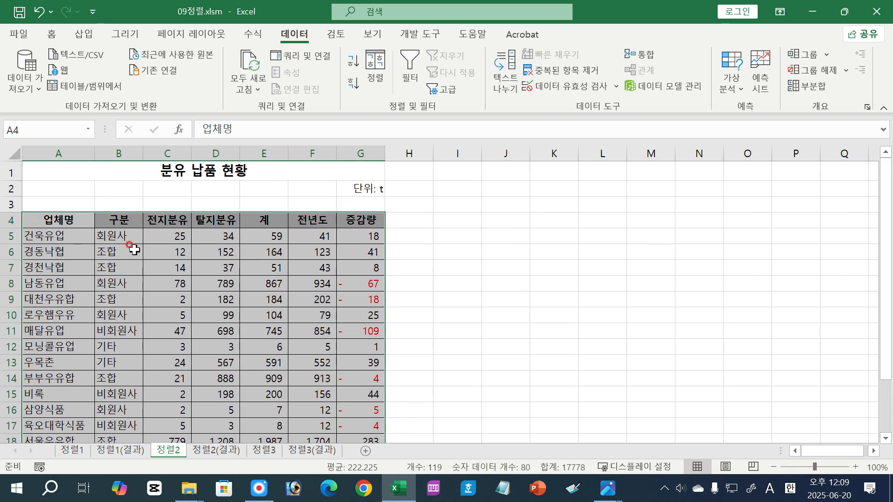
# Start a custom sort of the selected 분유 납품 현황 table with 구분 as the first sort key.
pyautogui.scroll(-4, 93, 265)
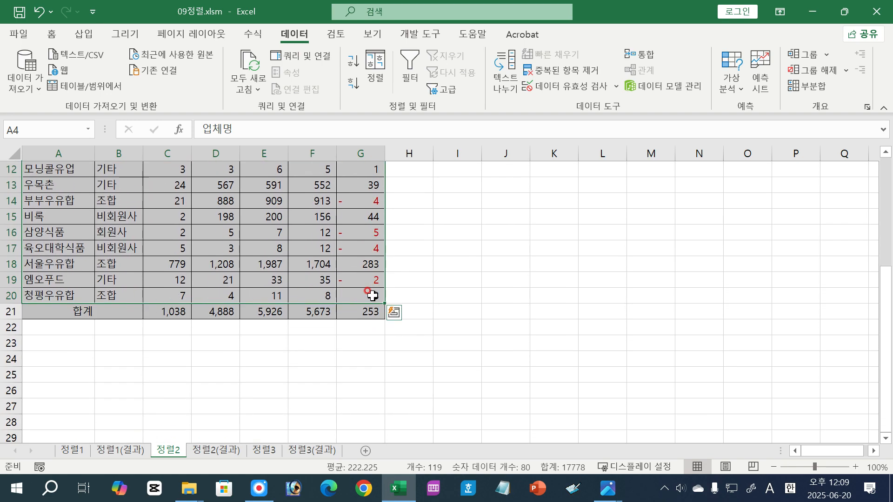
pyautogui.click(380, 80)
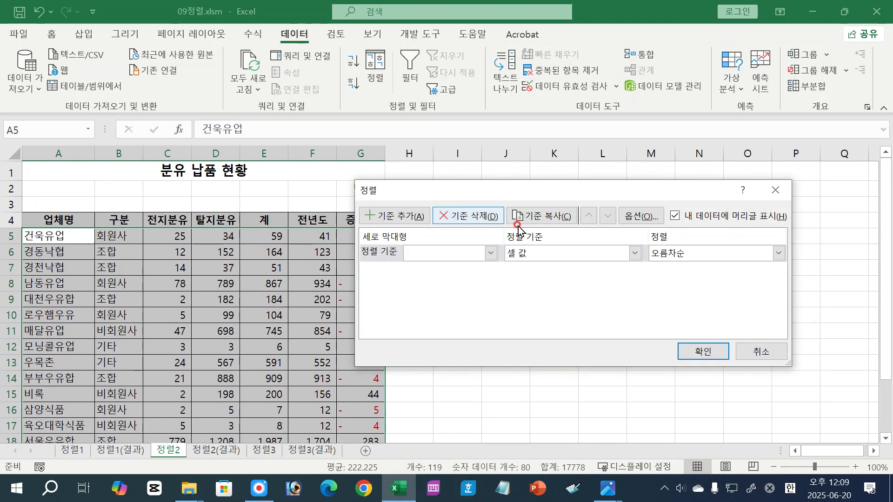
pyautogui.click(445, 254)
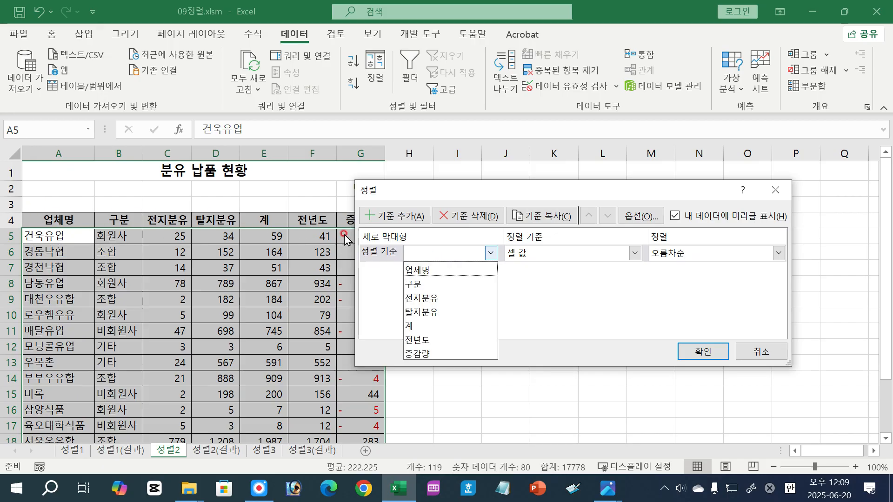
pyautogui.click(426, 285)
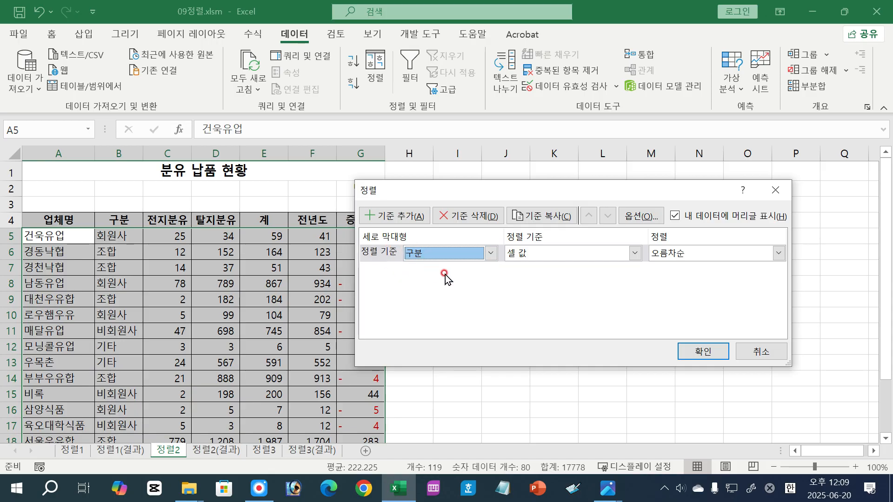
# Add a custom list for the 구분 sort order with the entries 조합, 회원사, 비회원사 and 기타.
pyautogui.click(706, 254)
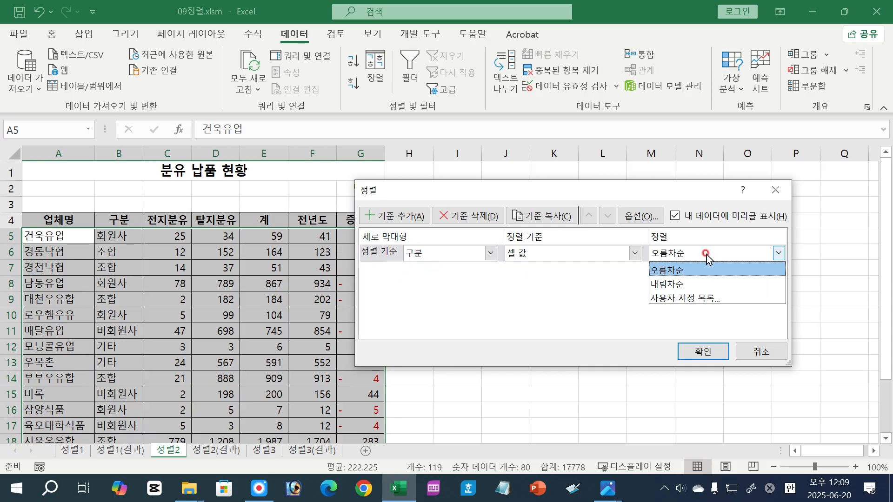
pyautogui.click(699, 298)
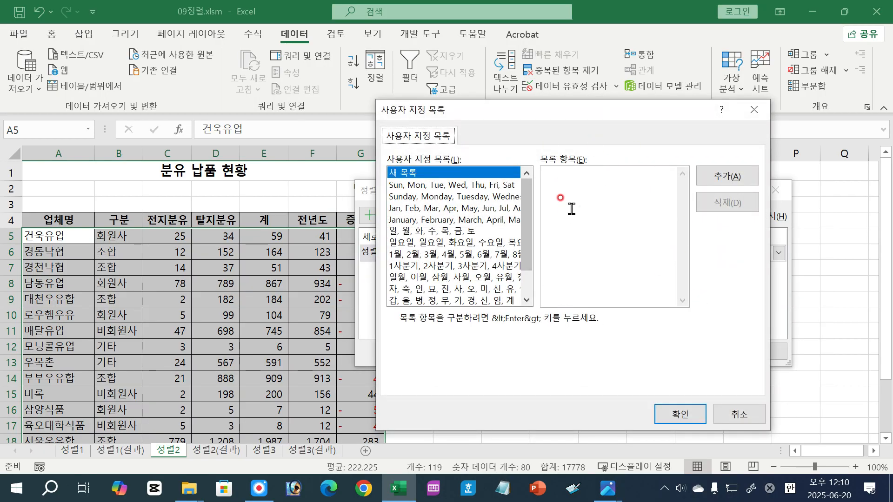
pyautogui.click(552, 171)
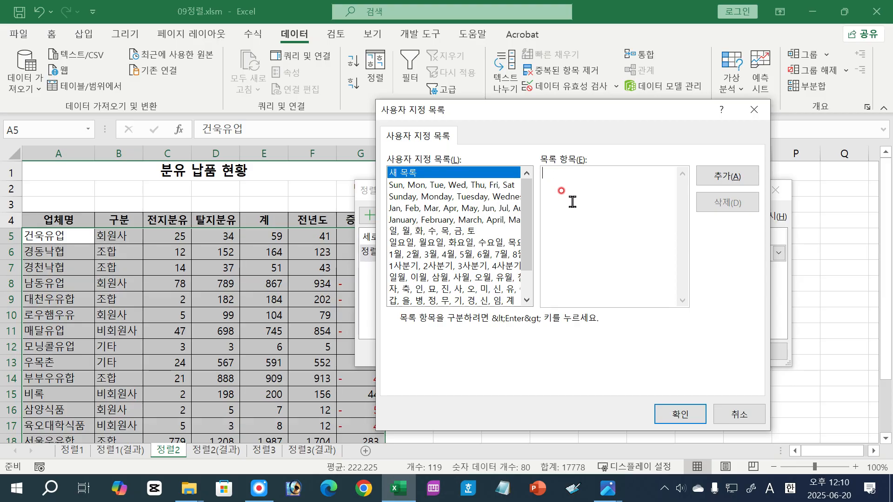
pyautogui.press('Hangul')
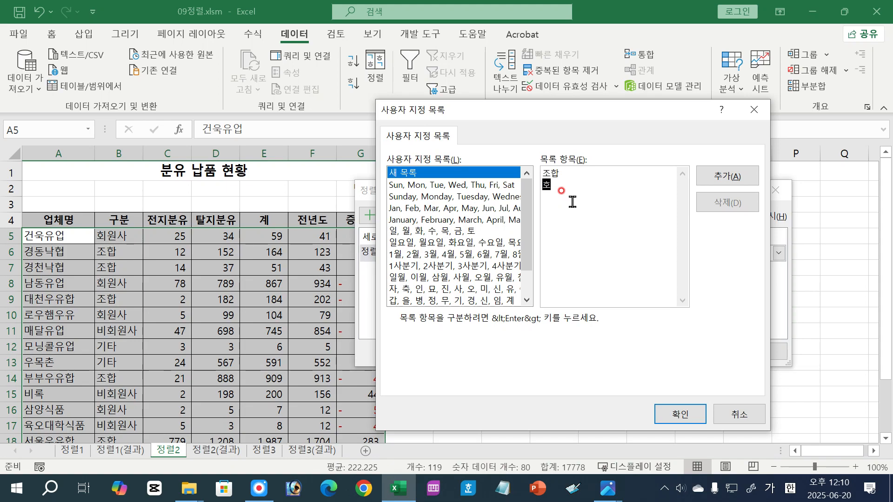
pyautogui.write('ㅣ')
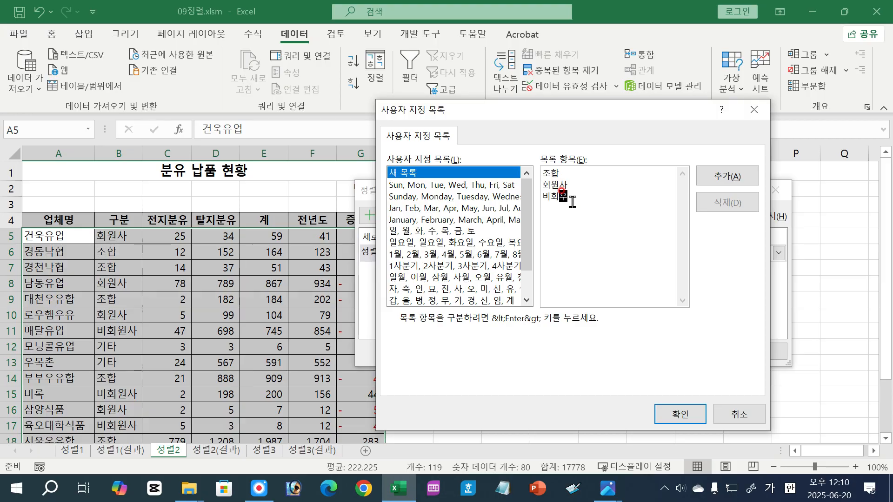
pyautogui.write('기타')
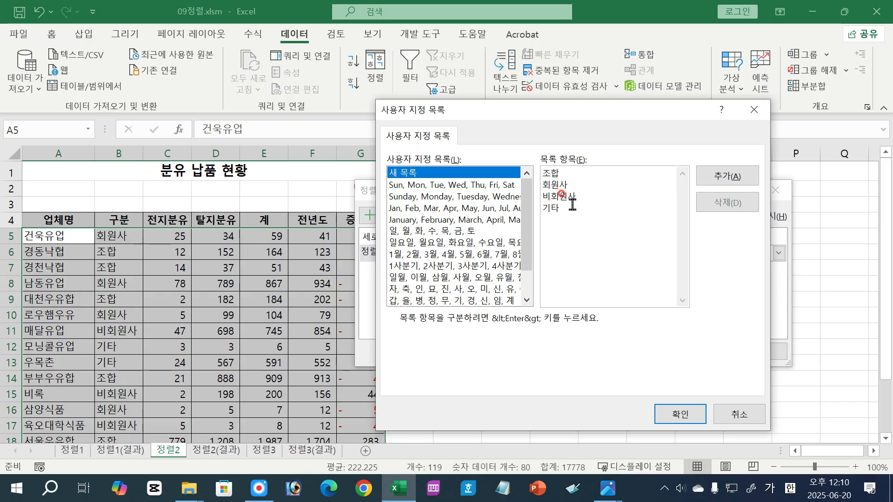
pyautogui.click(571, 205)
pyautogui.click(730, 175)
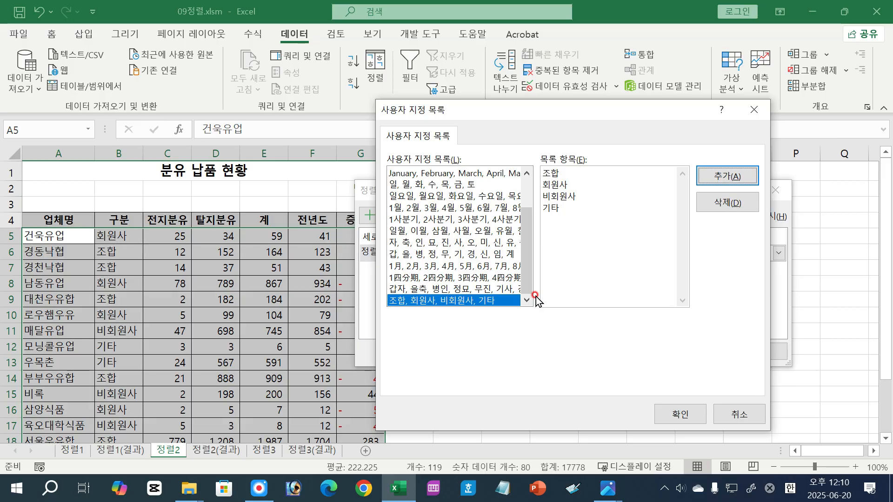
pyautogui.moveTo(532, 280); pyautogui.dragTo(536, 226)
pyautogui.moveTo(528, 179); pyautogui.dragTo(530, 270)
pyautogui.click(430, 302)
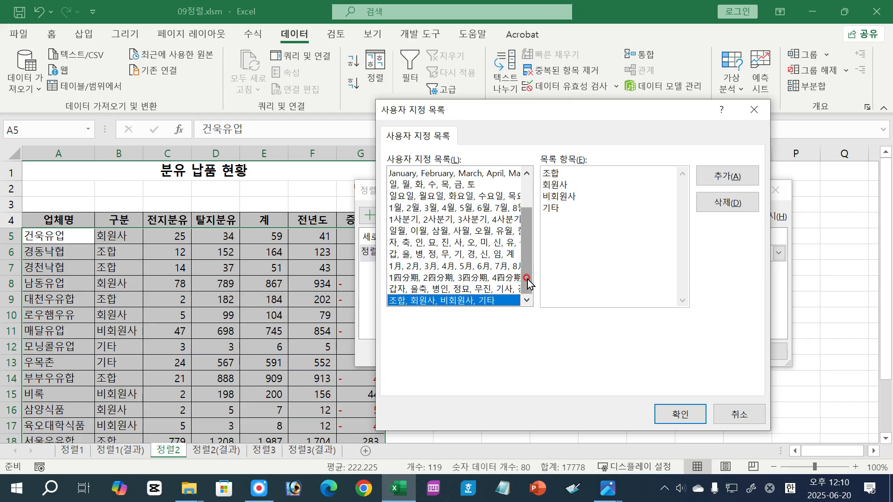
pyautogui.moveTo(527, 251); pyautogui.dragTo(528, 223)
pyautogui.click(436, 172)
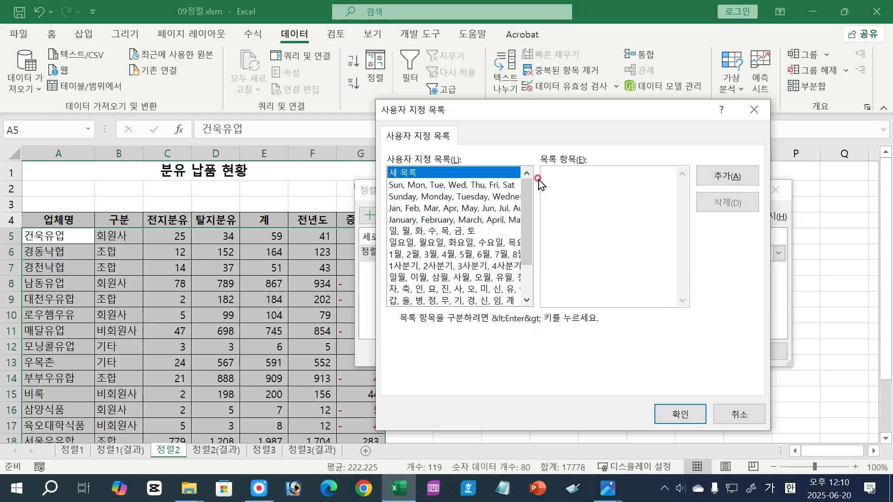
pyautogui.click(728, 178)
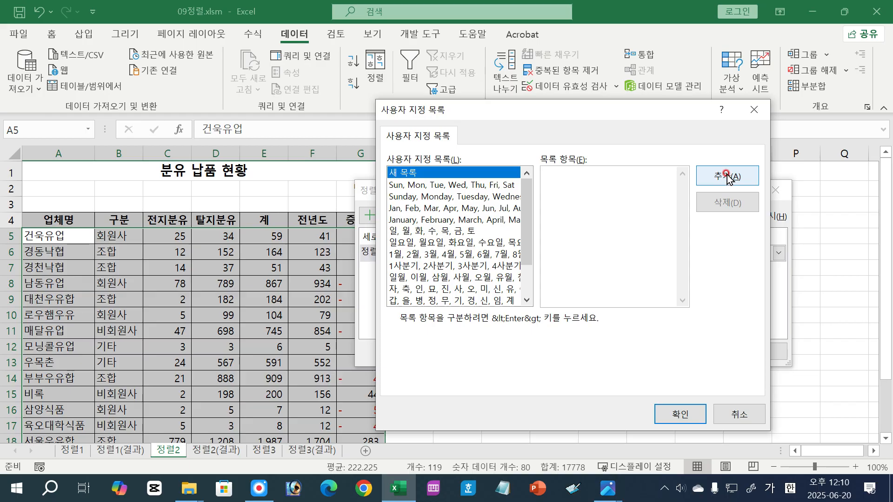
# Apply the custom list 조합, 회원사, 비회원사, 기타 as the sort order of 구분.
pyautogui.moveTo(527, 218); pyautogui.dragTo(529, 289)
pyautogui.click(449, 300)
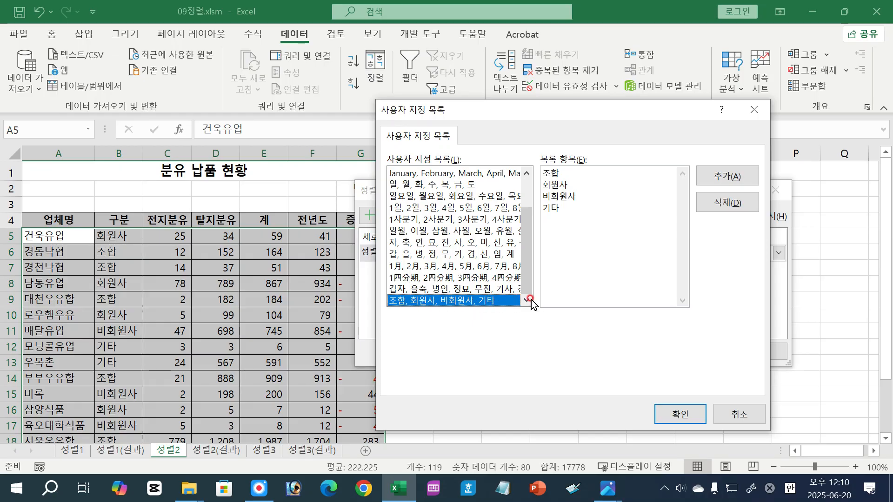
pyautogui.click(680, 415)
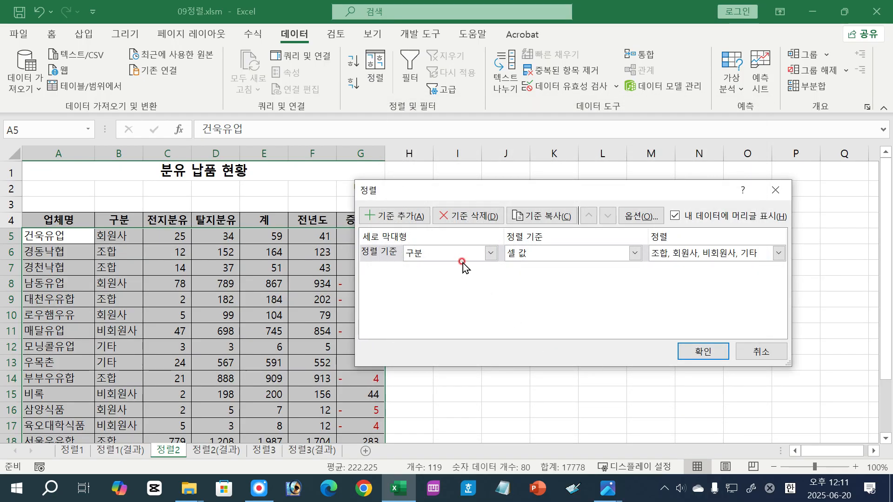
# Add a second sort level on 증감량 based on 글꼴 색, moving the dialog clear of the table.
pyautogui.click(392, 217)
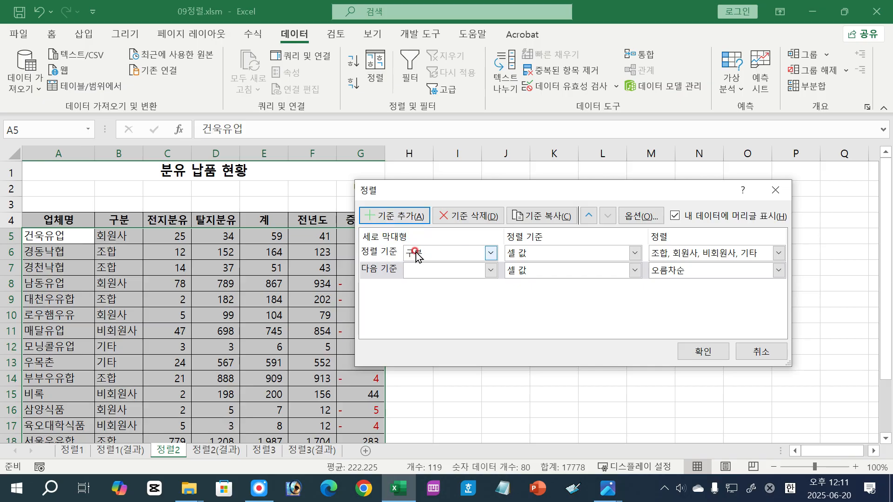
pyautogui.click(430, 273)
pyautogui.click(424, 370)
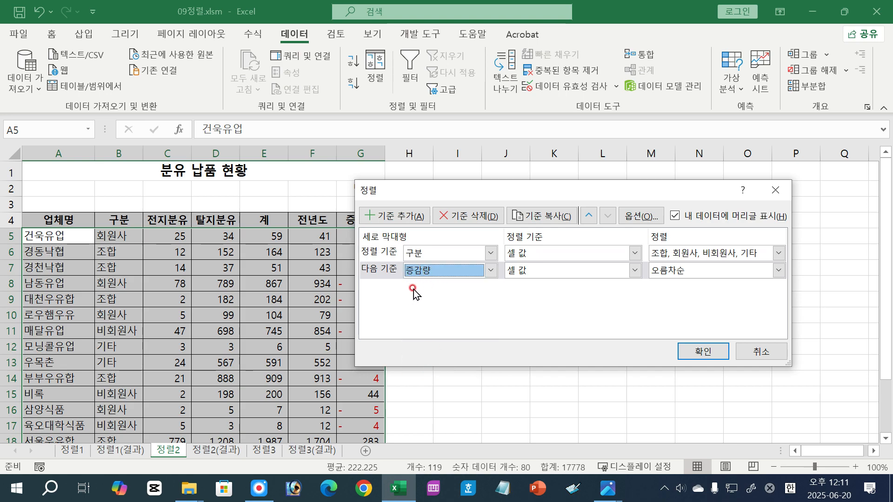
pyautogui.click(549, 270)
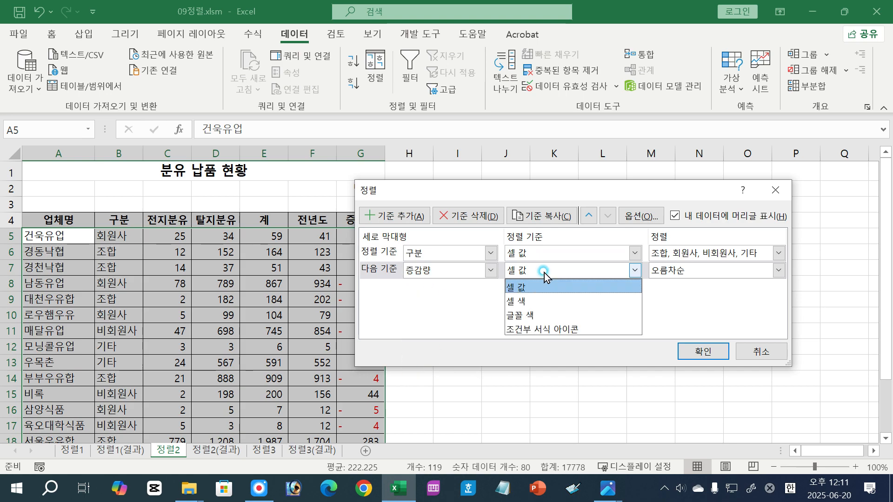
pyautogui.click(533, 313)
pyautogui.moveTo(453, 193); pyautogui.dragTo(517, 187)
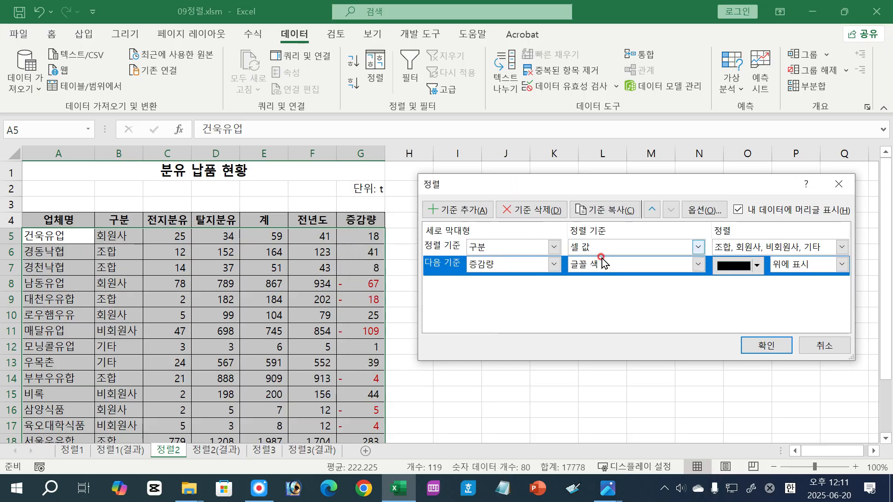
# Set the 증감량 level to place the font colour RGB(255, 0, 0) with 아래쪽에 표시, and run the sort.
pyautogui.click(757, 267)
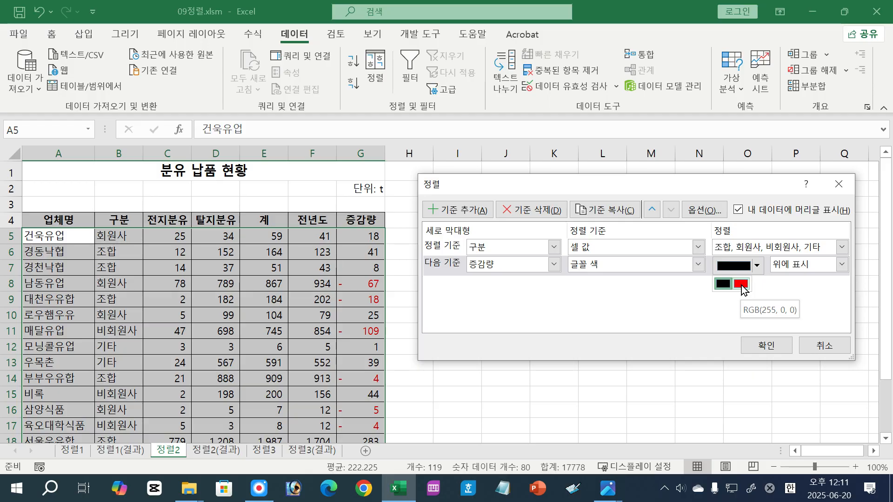
pyautogui.click(742, 284)
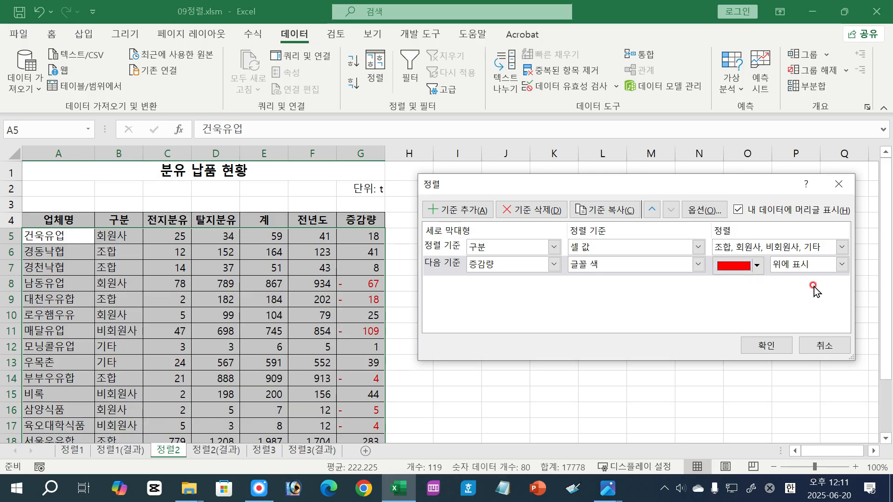
pyautogui.click(814, 265)
pyautogui.click(805, 295)
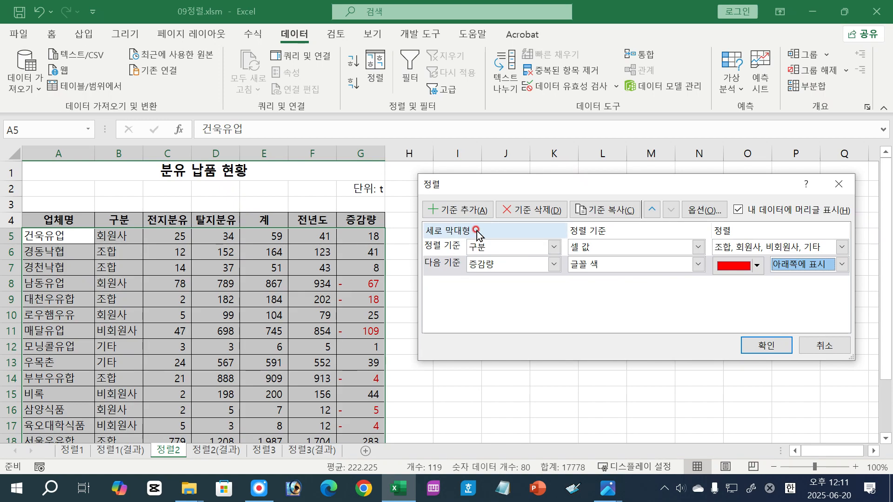
pyautogui.click(749, 347)
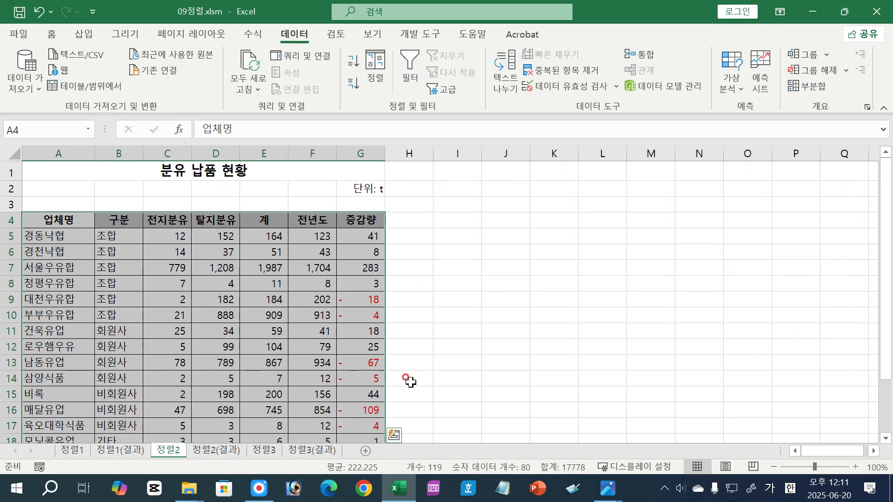
# Highlight the sorted 조합 rows A5:G10 to check the 구분 order and the position of red 증감량 values.
pyautogui.moveTo(39, 237); pyautogui.dragTo(340, 322)
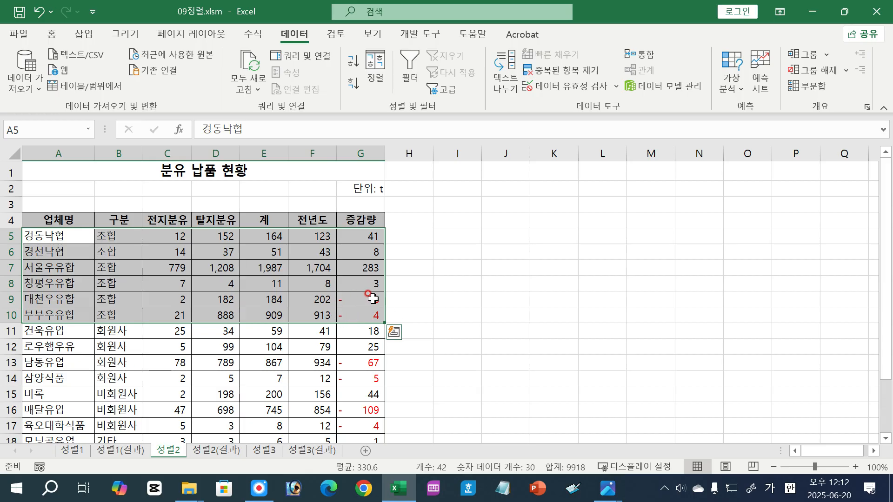
pyautogui.click(551, 347)
# Go to sheet 정렬3, then switch to the image 01-129.jpg and enlarge its 정렬3 task instructions.
pyautogui.click(267, 452)
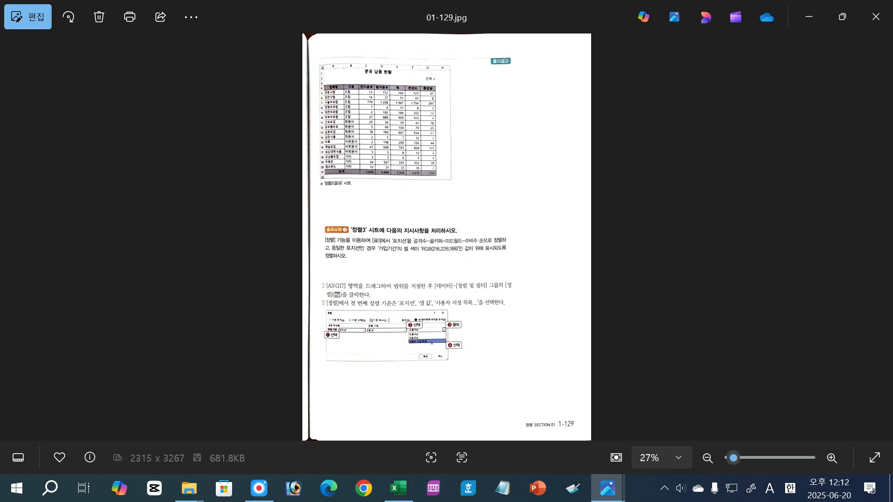
pyautogui.scroll(5, 403, 287)
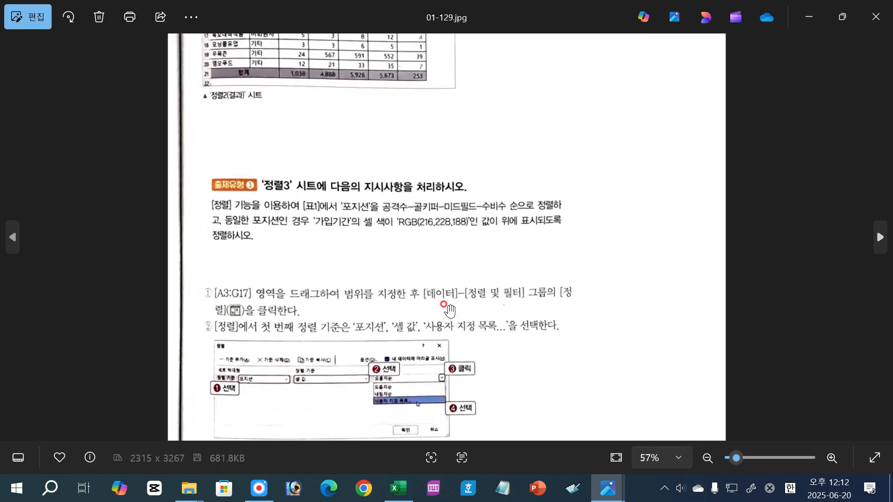
pyautogui.scroll(3, 403, 287)
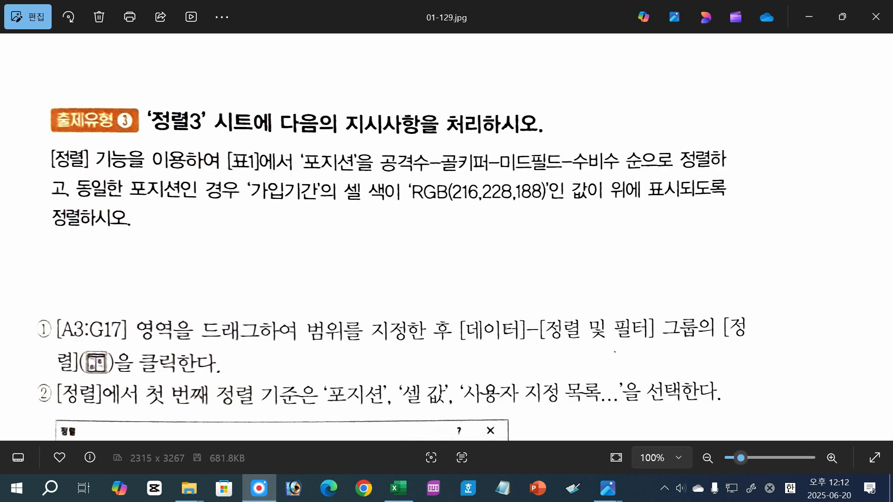
# Read the 정렬3 task, marking the 포지션 order 공격수-골키퍼-미드필드-수비수 and the 가입기간 cell-colour condition, then clear the marks.
pyautogui.moveTo(296, 171)
pyautogui.mouseDown()
pyautogui.moveTo(615, 175)
pyautogui.moveTo(580, 149)
pyautogui.moveTo(398, 148)
pyautogui.moveTo(369, 174)
pyautogui.mouseUp()
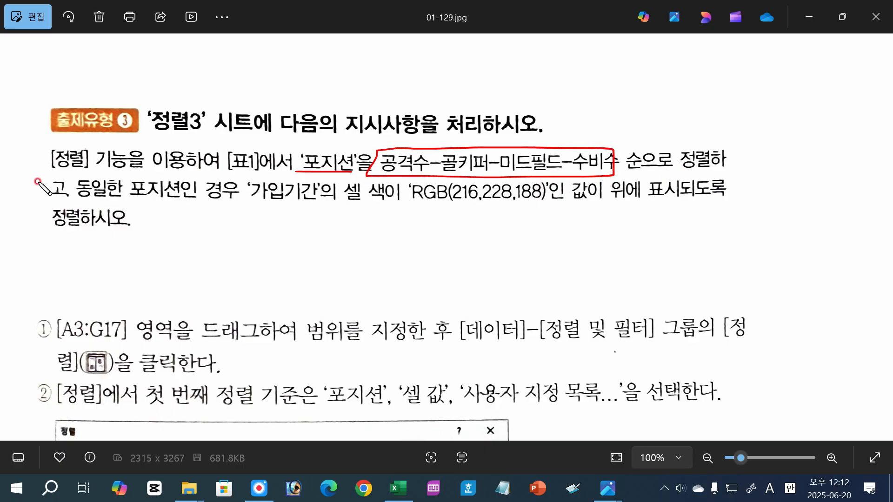
pyautogui.moveTo(83, 170); pyautogui.dragTo(53, 211)
pyautogui.moveTo(75, 200); pyautogui.dragTo(233, 197)
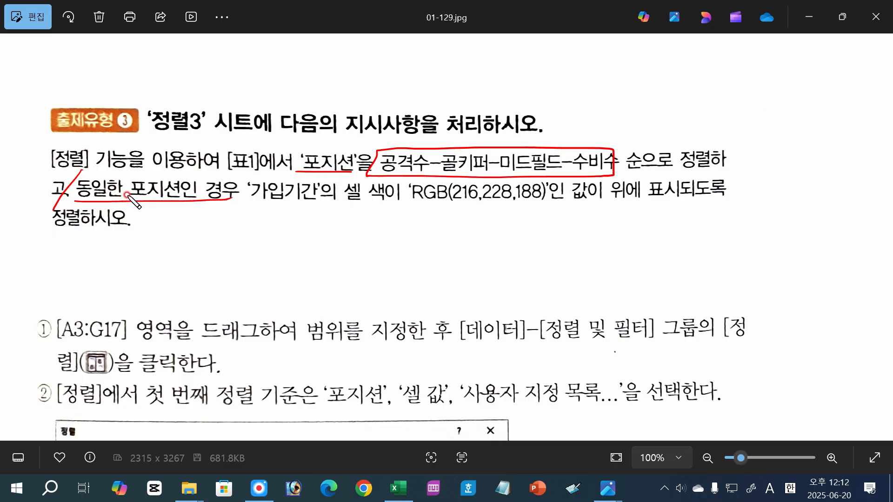
pyautogui.moveTo(251, 203); pyautogui.dragTo(617, 204)
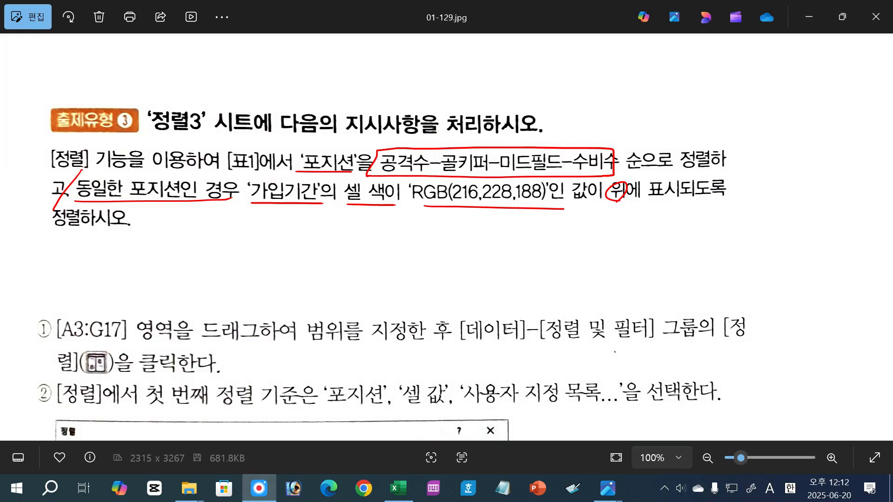
pyautogui.click(259, 488)
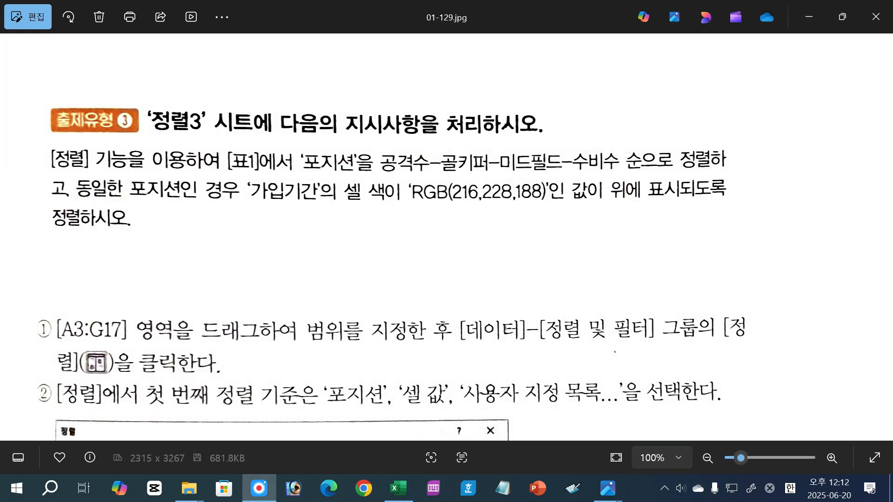
# Switch back to the Excel workbook 09정렬.xlsm and select the table range A3:G17 on sheet 정렬3.
pyautogui.click(399, 488)
pyautogui.click(185, 309)
pyautogui.moveTo(54, 205); pyautogui.dragTo(341, 422)
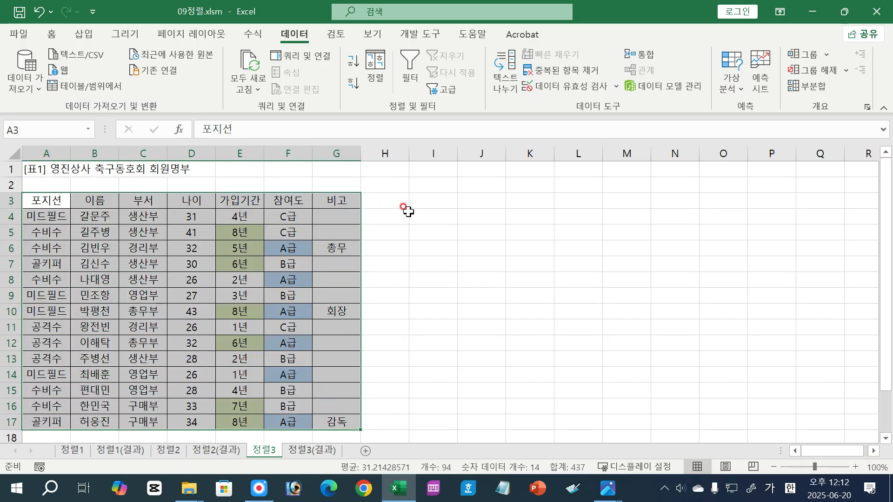
# Start sorting the table A3:G17 by 포지션 cell values, choosing a custom list for the order.
pyautogui.click(376, 67)
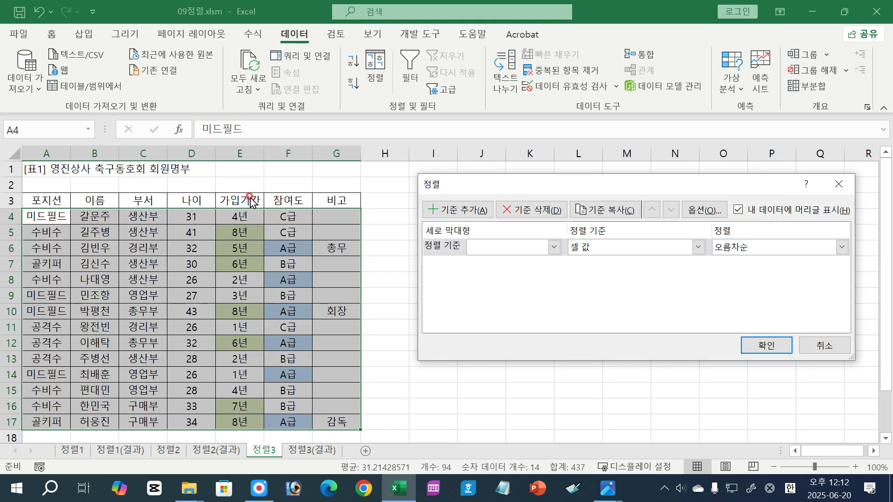
pyautogui.click(523, 246)
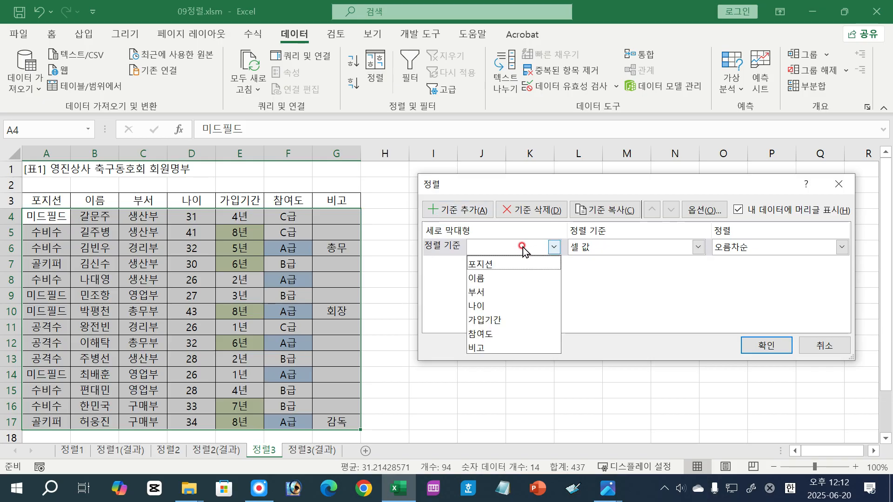
pyautogui.click(520, 264)
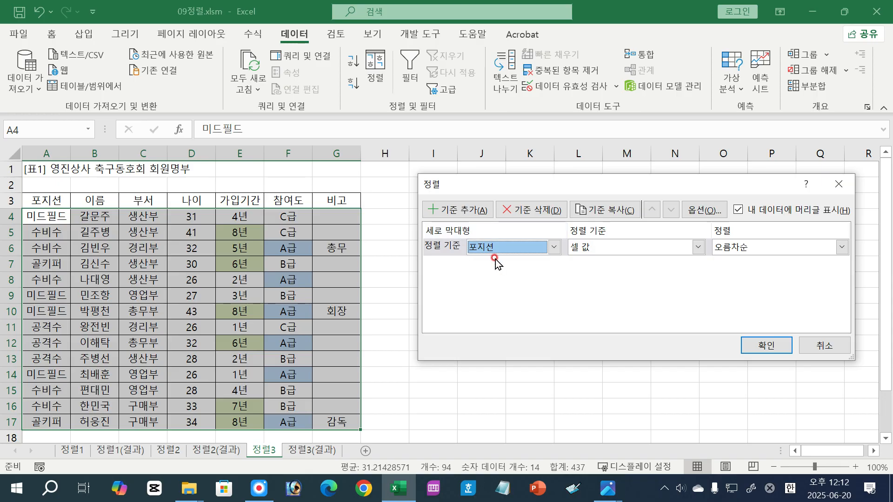
pyautogui.click(784, 249)
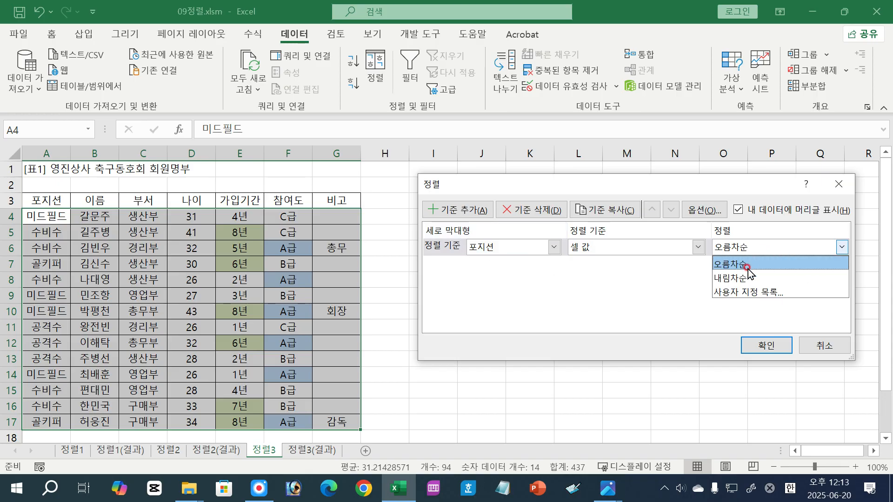
pyautogui.click(743, 292)
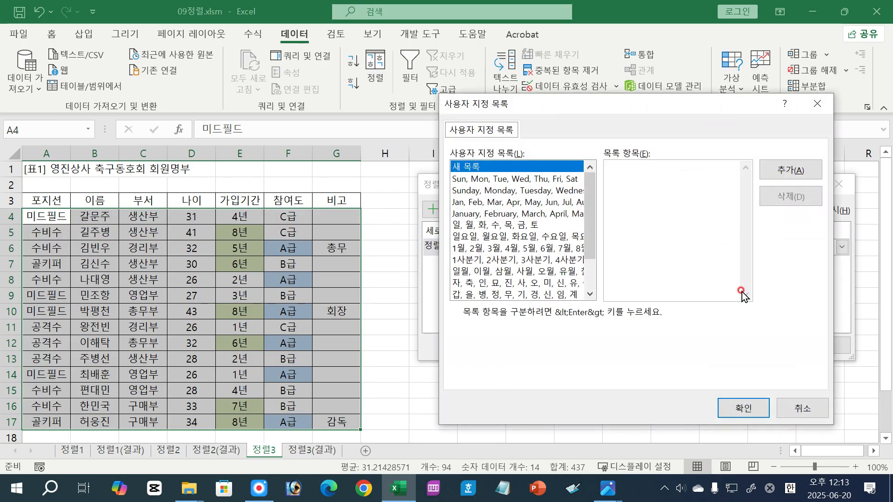
# Add a new custom list with the entries 공격수, 골키퍼, 미드필드, 수비수.
pyautogui.click(617, 210)
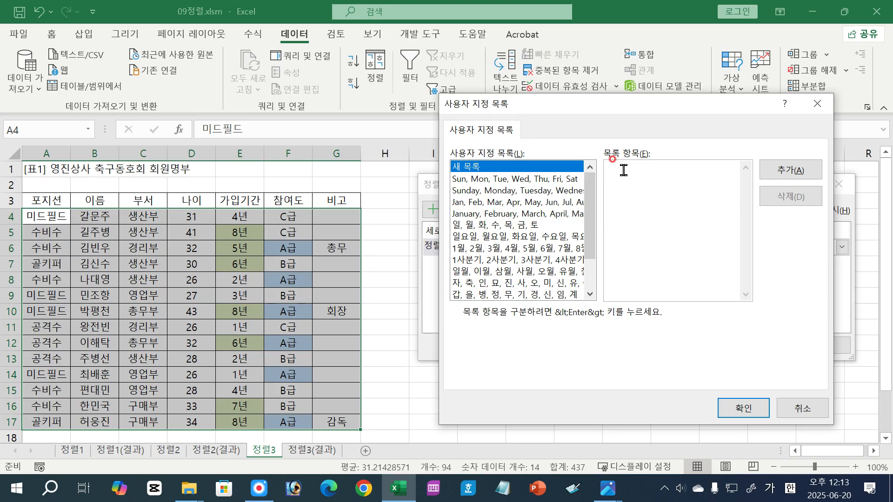
pyautogui.write('공격수')
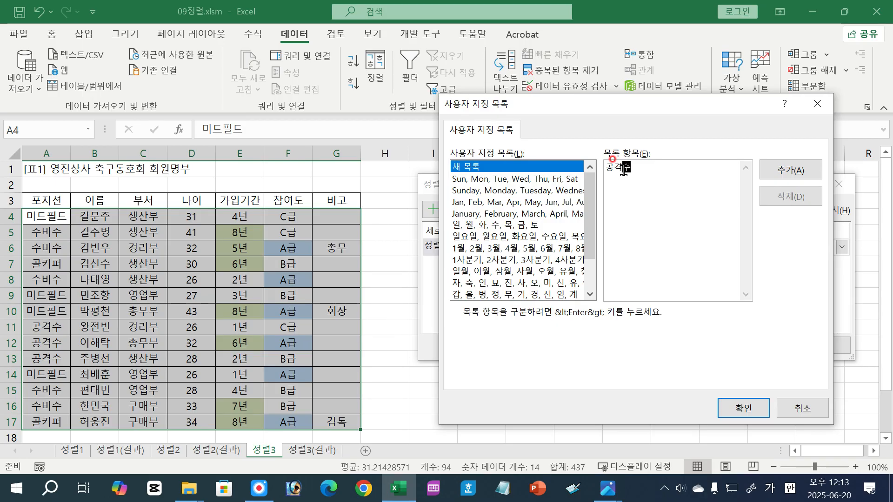
pyautogui.press('Return')
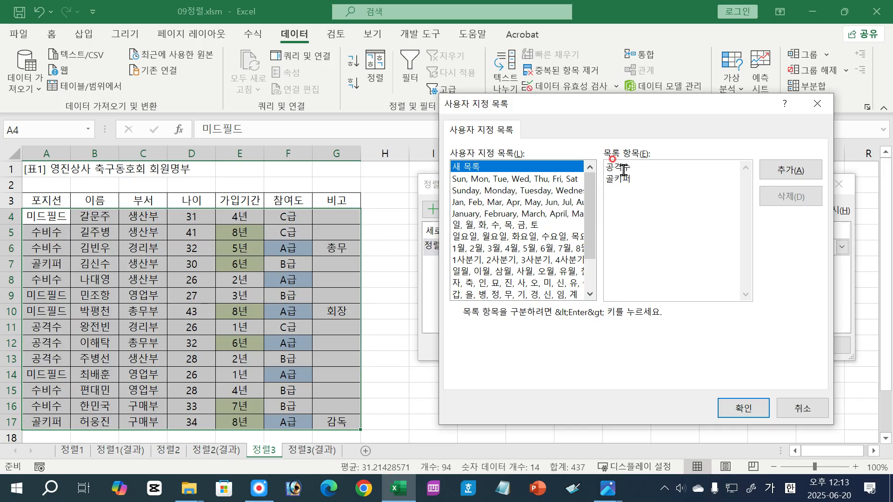
pyautogui.write('필드')
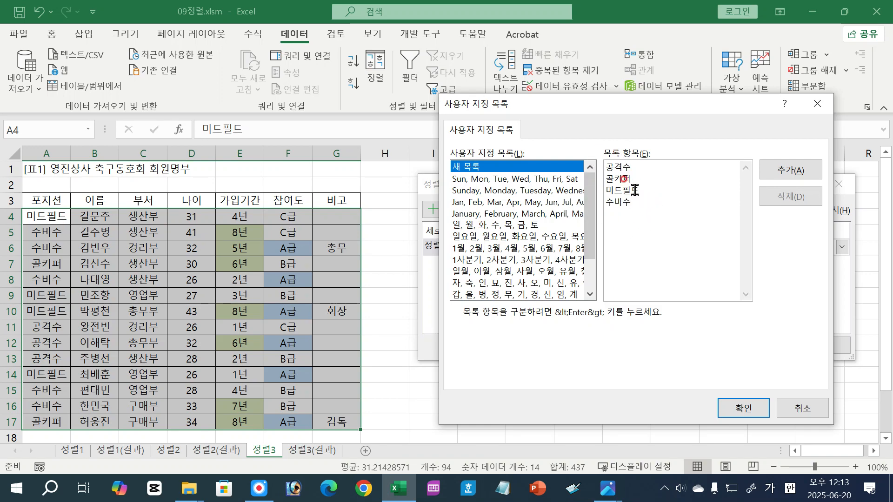
pyautogui.moveTo(589, 240)
pyautogui.mouseDown()
pyautogui.moveTo(589, 276)
pyautogui.moveTo(573, 269)
pyautogui.moveTo(589, 277)
pyautogui.moveTo(589, 248)
pyautogui.mouseUp()
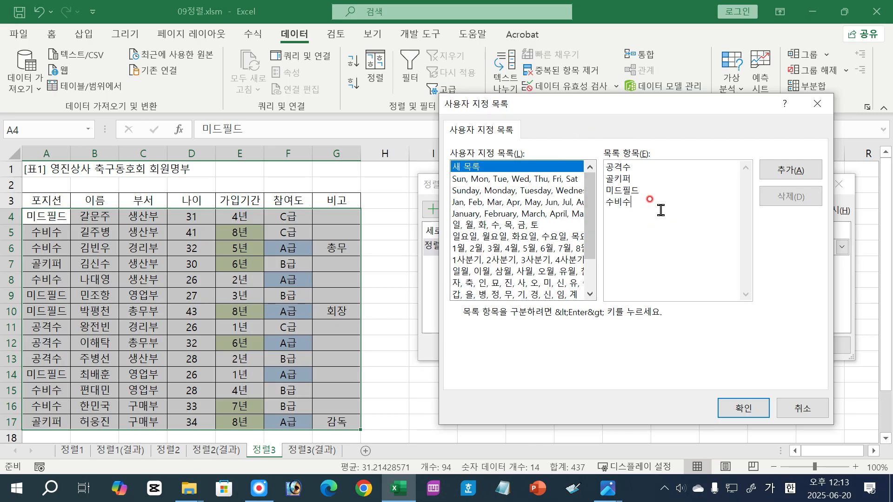
pyautogui.click(779, 174)
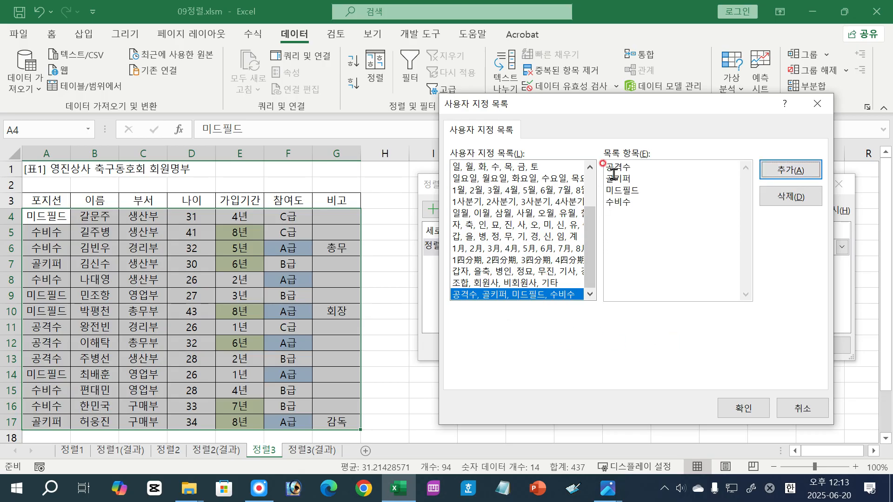
# Apply the custom list 공격수, 골키퍼, 미드필드, 수비수 as the sort order for 포지션.
pyautogui.click(535, 298)
pyautogui.click(613, 171)
pyautogui.moveTo(596, 235)
pyautogui.mouseDown()
pyautogui.moveTo(591, 213)
pyautogui.moveTo(593, 239)
pyautogui.mouseUp()
pyautogui.click(558, 295)
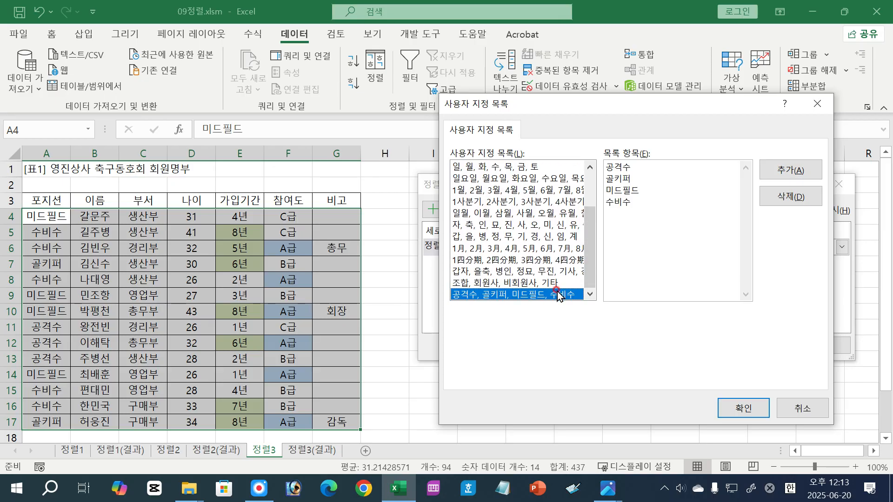
pyautogui.click(739, 408)
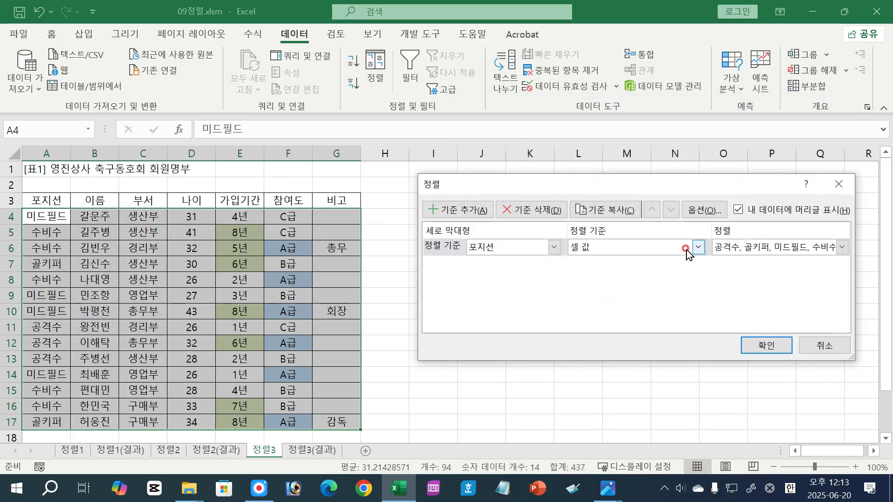
# Add a second sort level on 가입기간 by cell colour with light green on top, and run the sort.
pyautogui.click(452, 210)
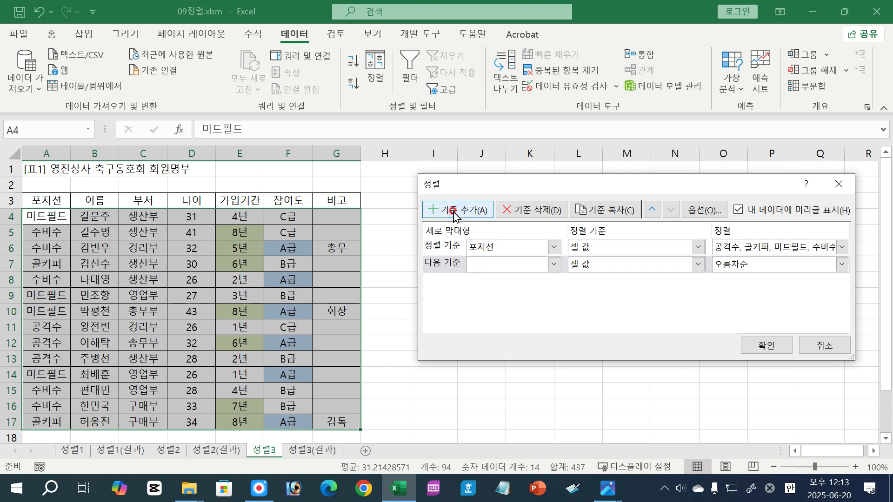
pyautogui.click(483, 264)
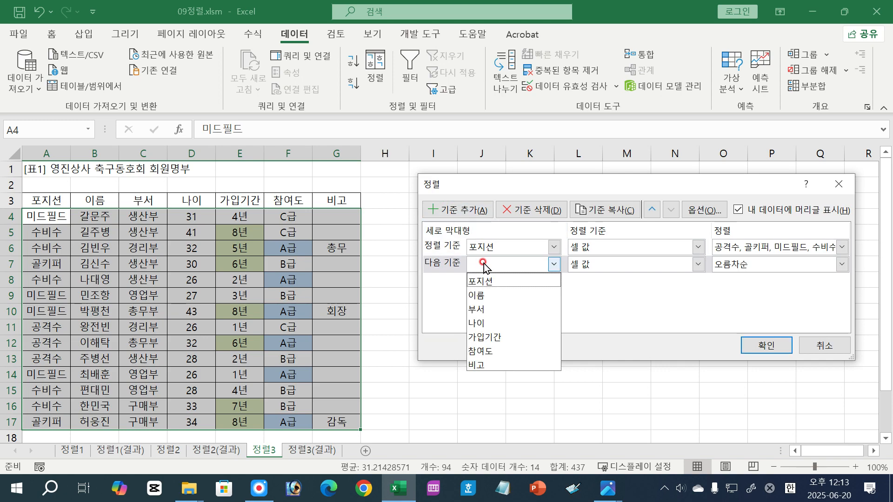
pyautogui.click(496, 339)
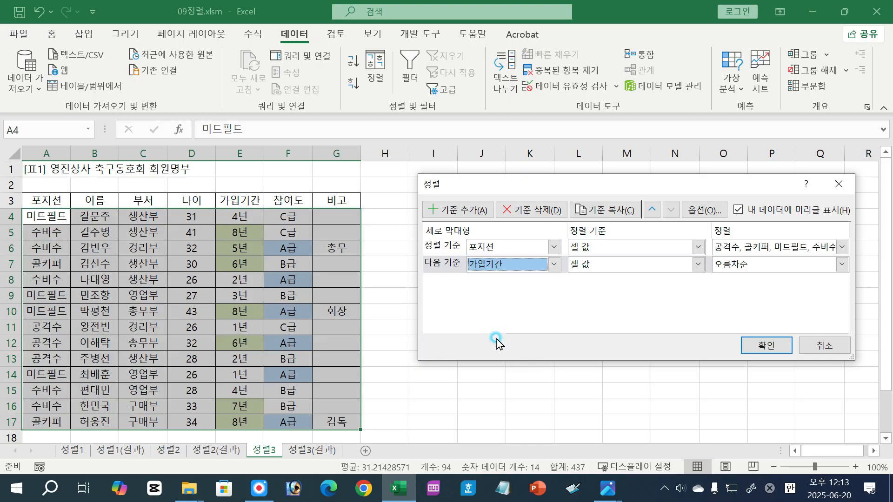
pyautogui.click(585, 264)
pyautogui.click(593, 292)
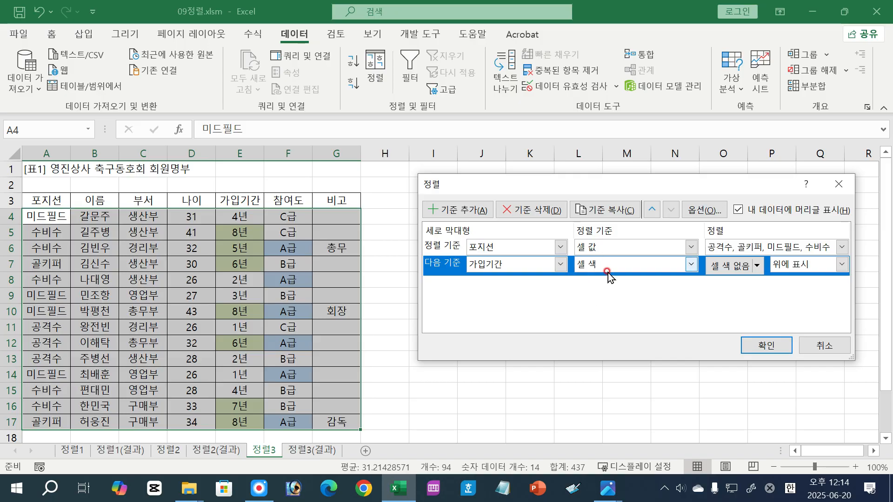
pyautogui.click(756, 267)
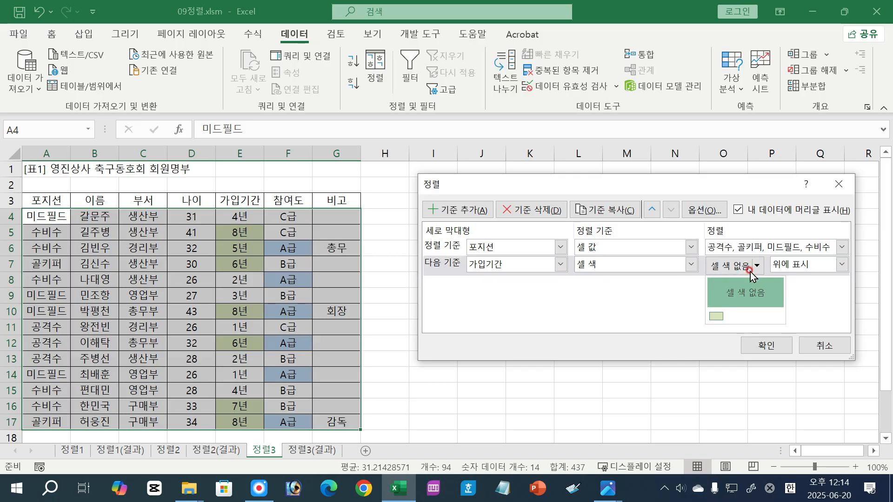
pyautogui.click(717, 317)
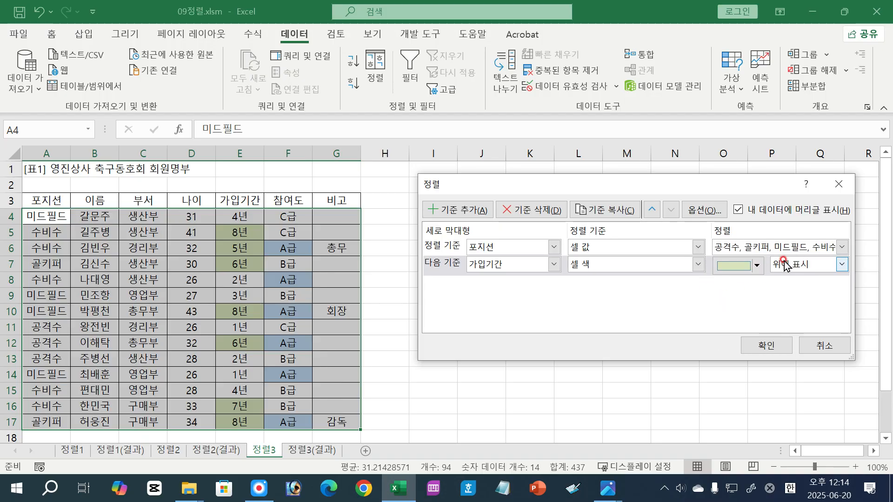
pyautogui.click(758, 345)
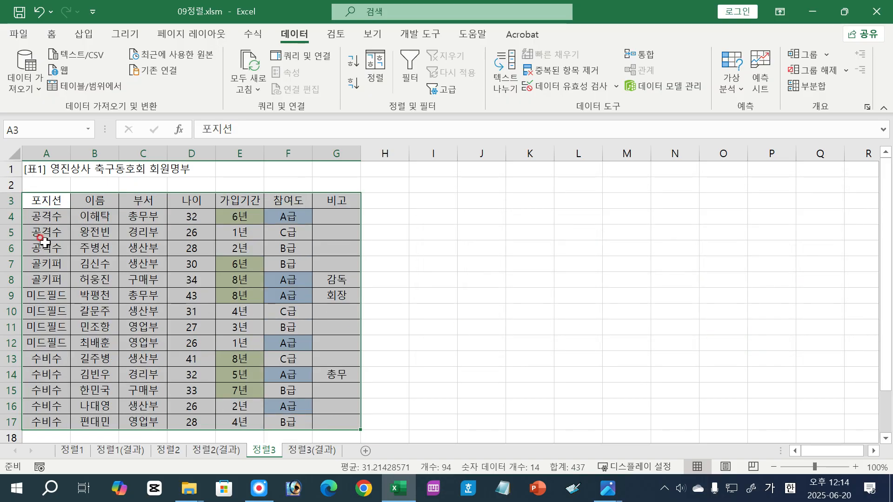
# Check the sorted 공격수 rows on 정렬3, review the sorted tables on sheets 정렬2 and 정렬1, and return to 정렬3.
pyautogui.moveTo(26, 215); pyautogui.dragTo(335, 251)
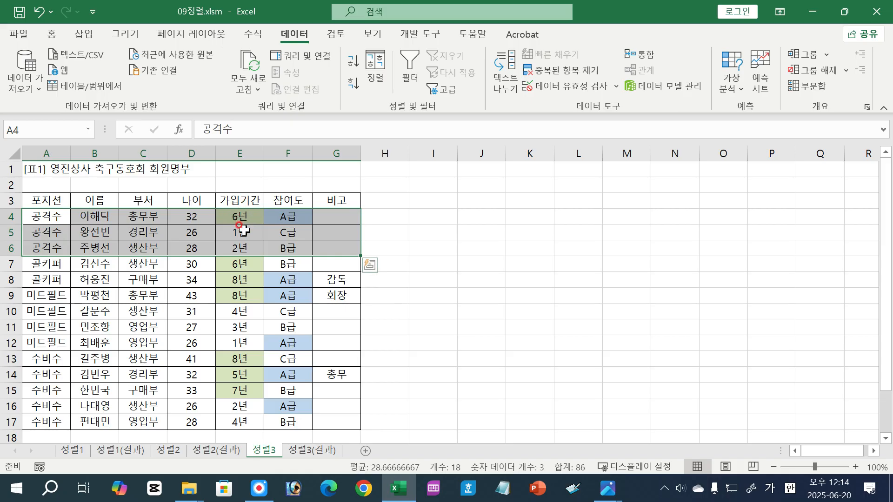
pyautogui.click(237, 297)
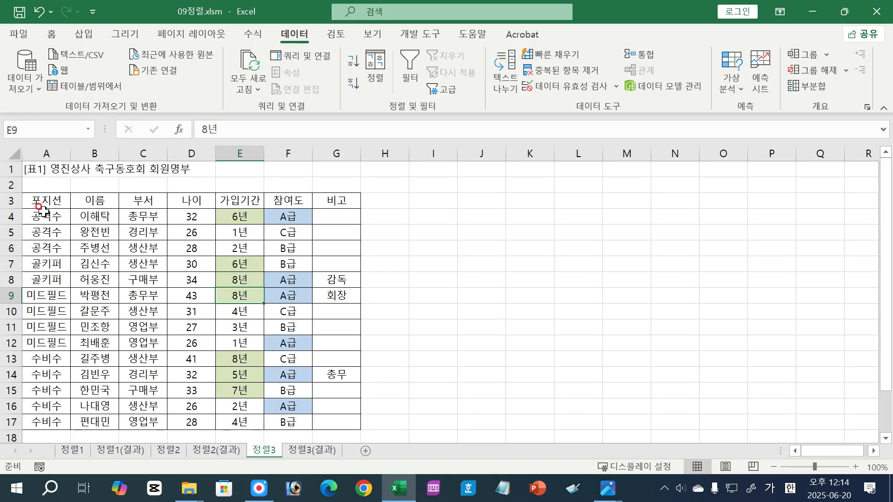
pyautogui.click(165, 452)
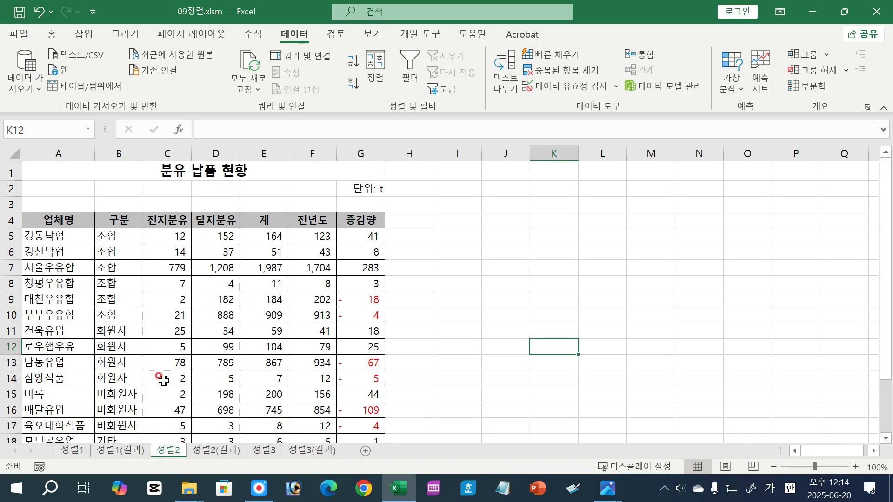
pyautogui.scroll(-4, 164, 380)
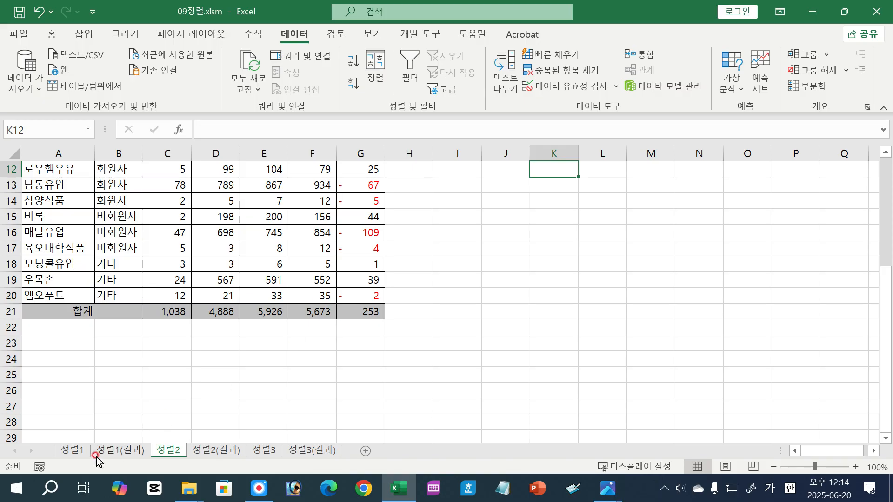
pyautogui.click(76, 452)
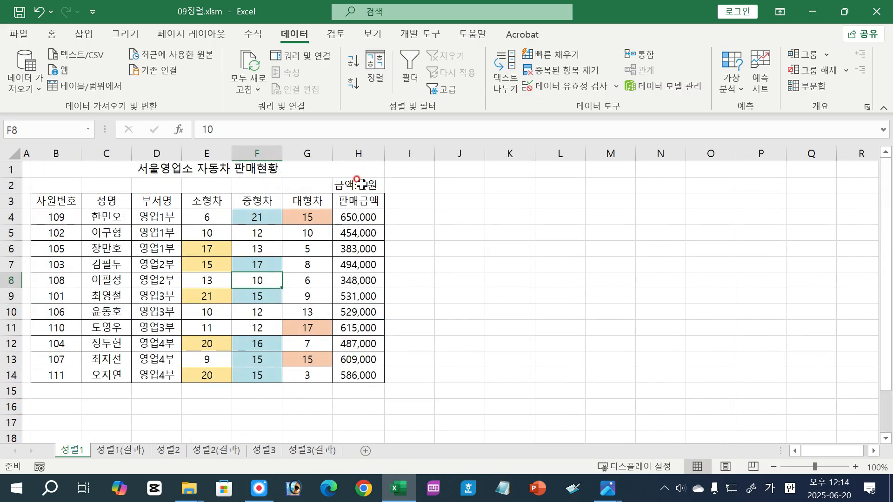
pyautogui.click(262, 451)
pyautogui.click(122, 281)
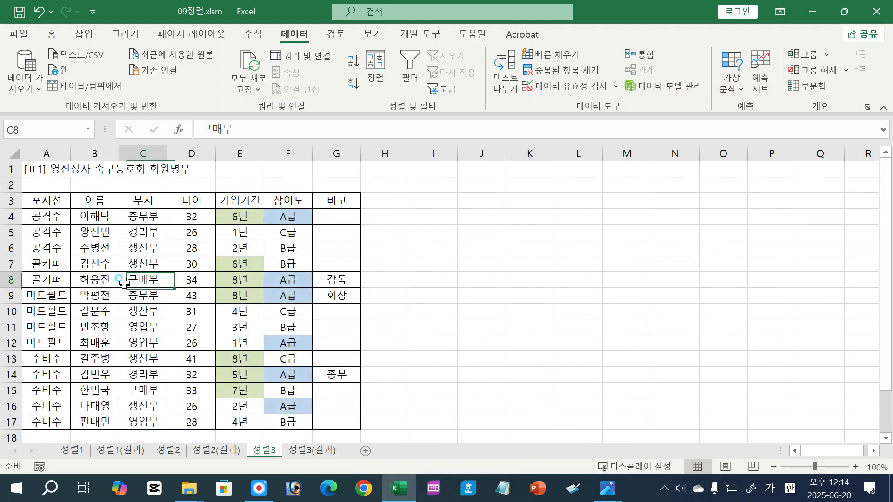
# Remove the 가입기간 level from the sort of A3:G17 and re-sort by the custom 포지션 order only.
pyautogui.moveTo(44, 203); pyautogui.dragTo(335, 421)
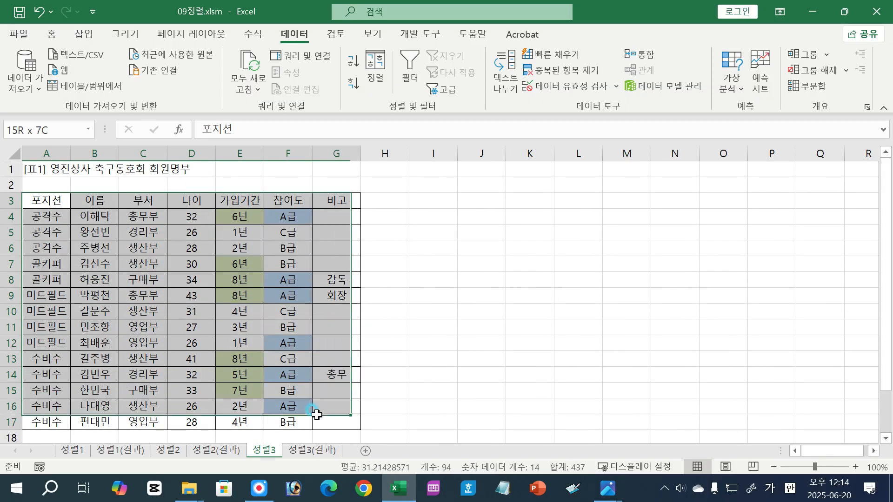
pyautogui.click(371, 71)
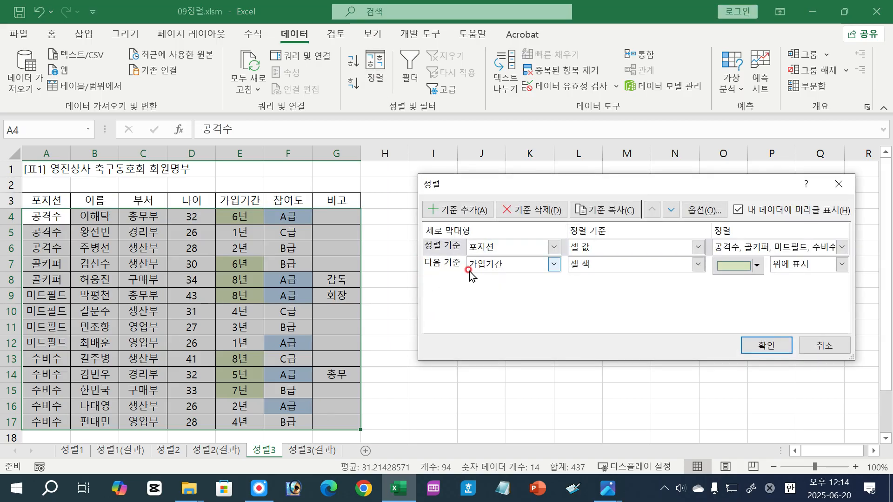
pyautogui.click(458, 266)
pyautogui.click(539, 210)
pyautogui.click(426, 247)
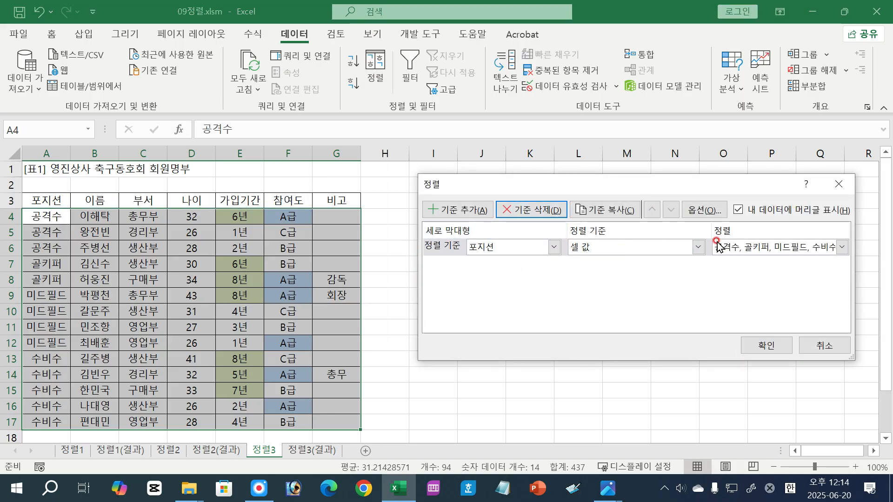
pyautogui.click(765, 345)
# Re-sort A3:G17 with 가입기간 as the only key, by cell colour with light green on top.
pyautogui.click(371, 75)
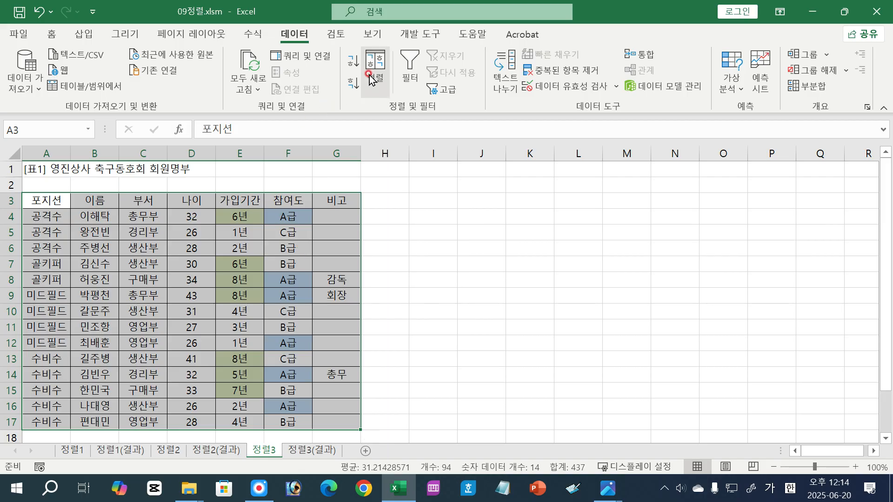
pyautogui.click(506, 247)
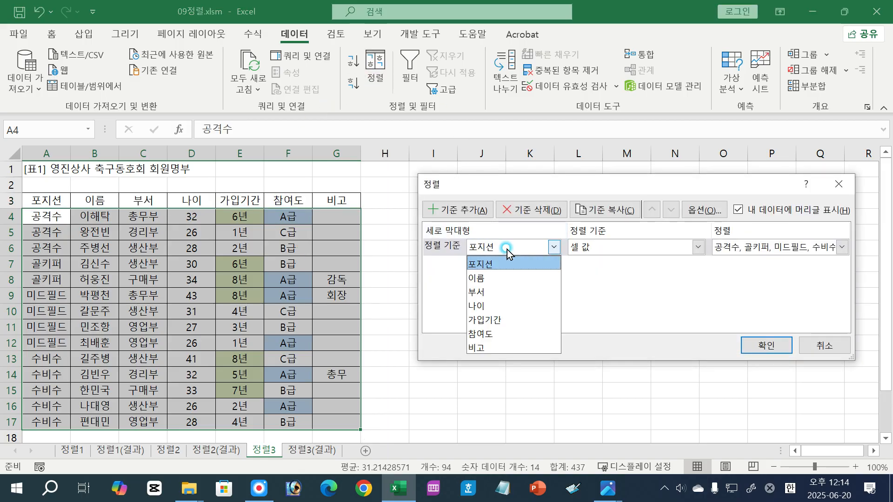
pyautogui.click(491, 321)
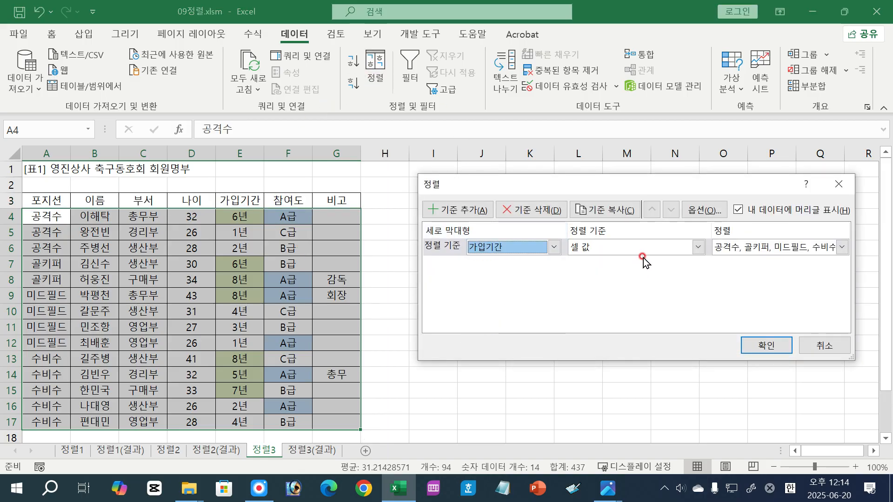
pyautogui.click(643, 257)
pyautogui.click(614, 277)
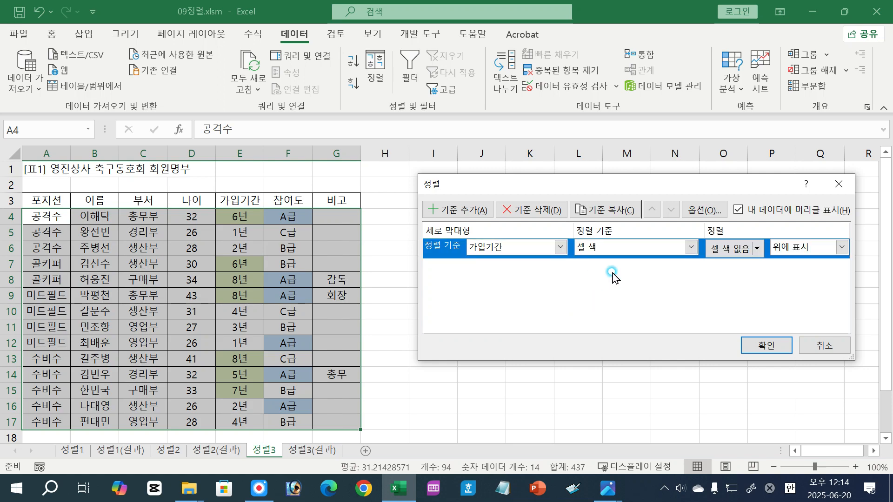
pyautogui.click(757, 251)
pyautogui.click(729, 298)
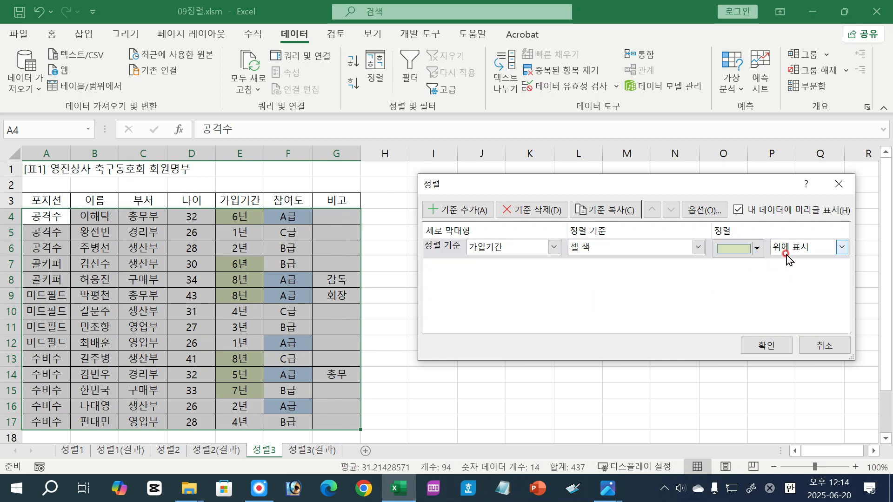
pyautogui.click(767, 343)
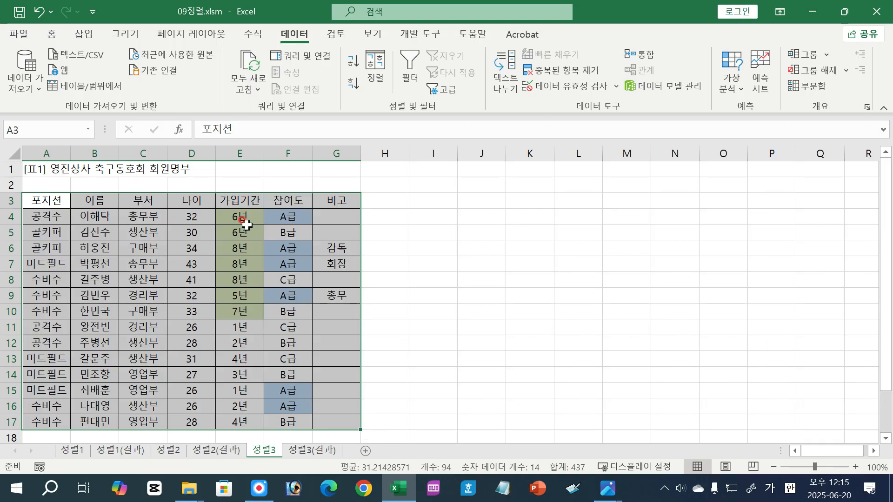
# Set the sort of A3:G17 on 정렬3 to 포지션 by cell values, in the custom order 공격수, 골키퍼, 미드필드, 수비수.
pyautogui.moveTo(37, 217); pyautogui.dragTo(332, 310)
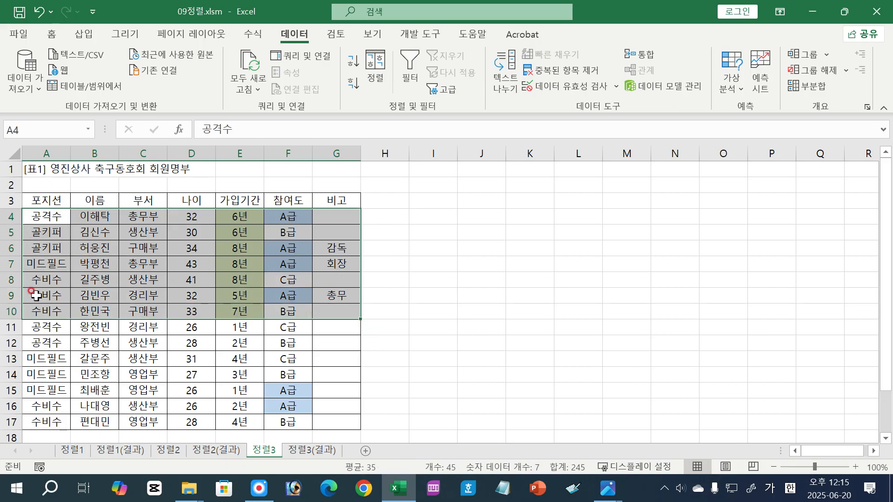
pyautogui.click(150, 291)
pyautogui.moveTo(58, 200); pyautogui.dragTo(325, 422)
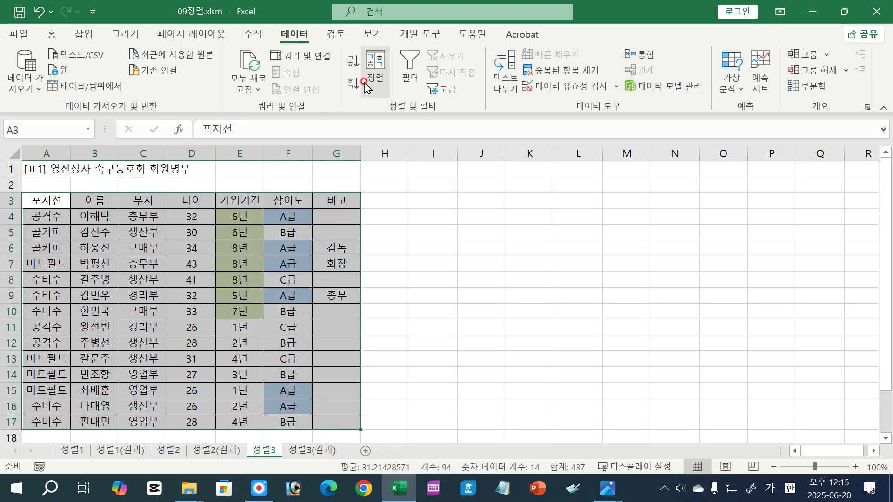
pyautogui.click(375, 68)
pyautogui.click(475, 247)
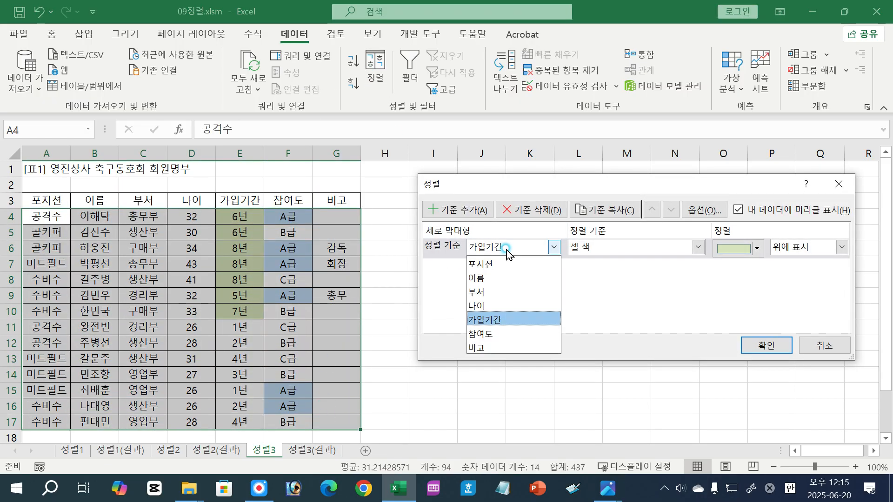
pyautogui.click(489, 262)
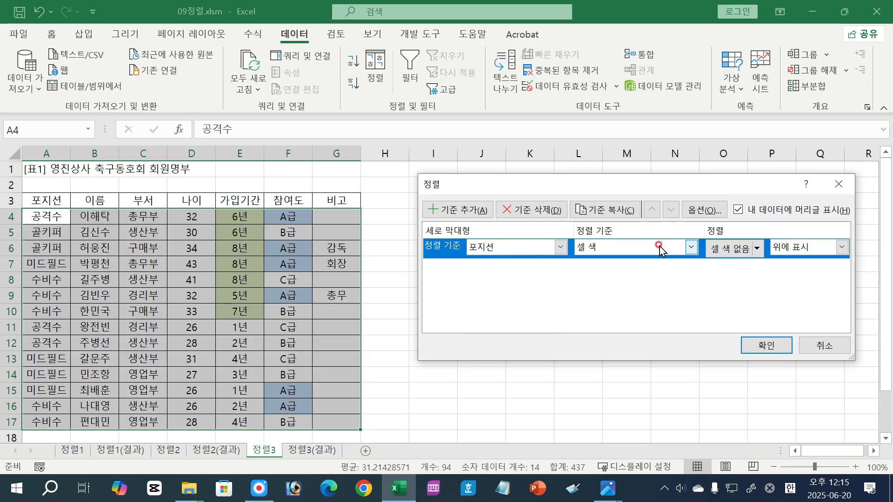
pyautogui.click(600, 248)
pyautogui.click(601, 259)
pyautogui.click(740, 249)
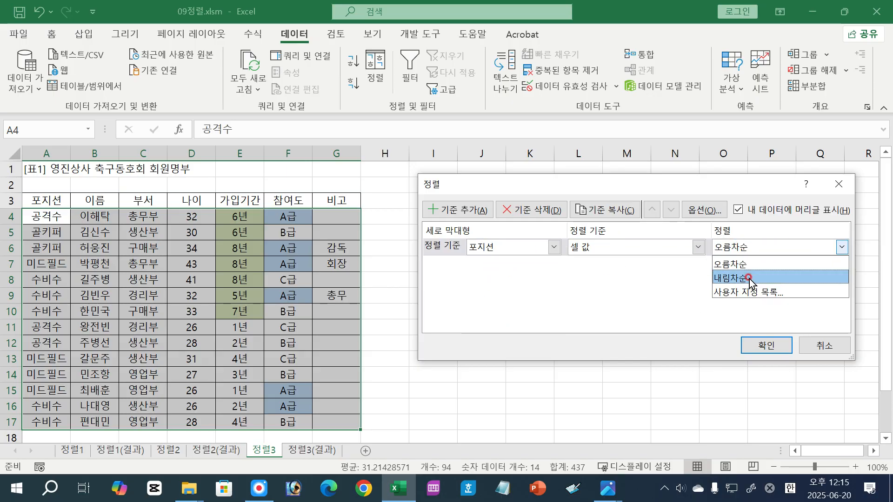
pyautogui.click(749, 292)
pyautogui.moveTo(585, 219); pyautogui.dragTo(594, 281)
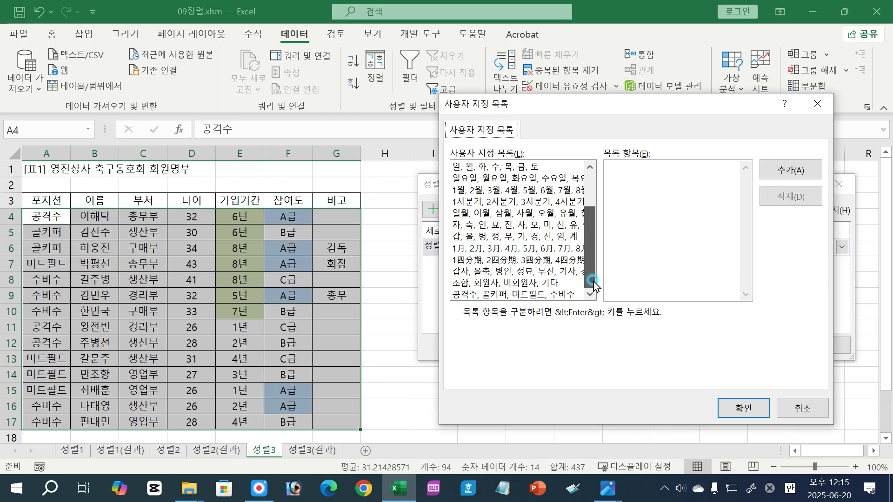
pyautogui.click(493, 296)
pyautogui.click(789, 171)
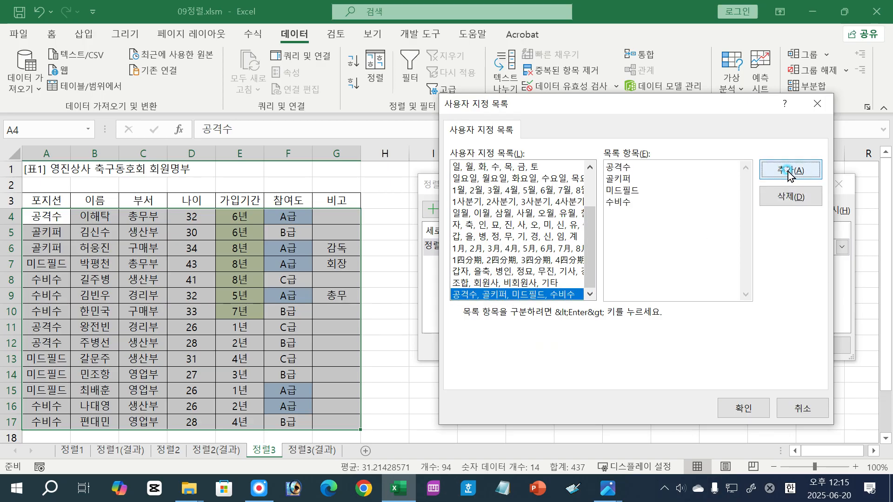
pyautogui.click(743, 409)
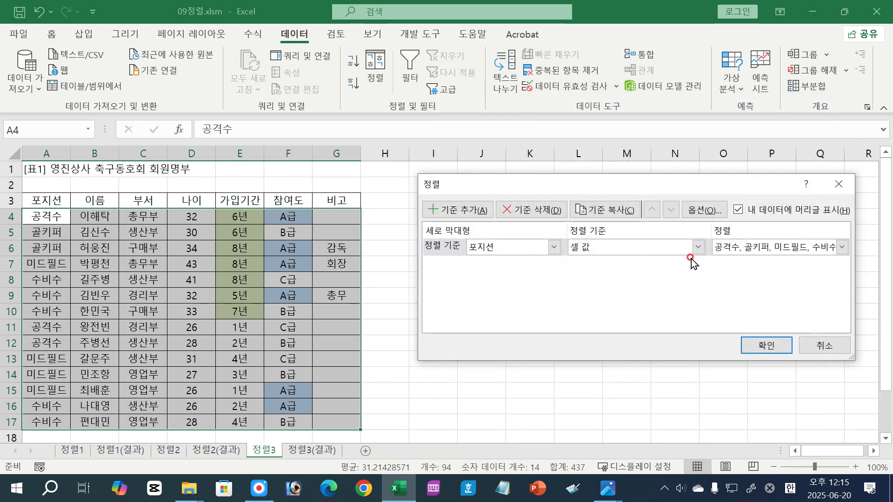
# Add 가입기간 as the second sort level by cell colour with light green on top, run the sort and check the 공격수 rows.
pyautogui.click(458, 212)
pyautogui.click(554, 264)
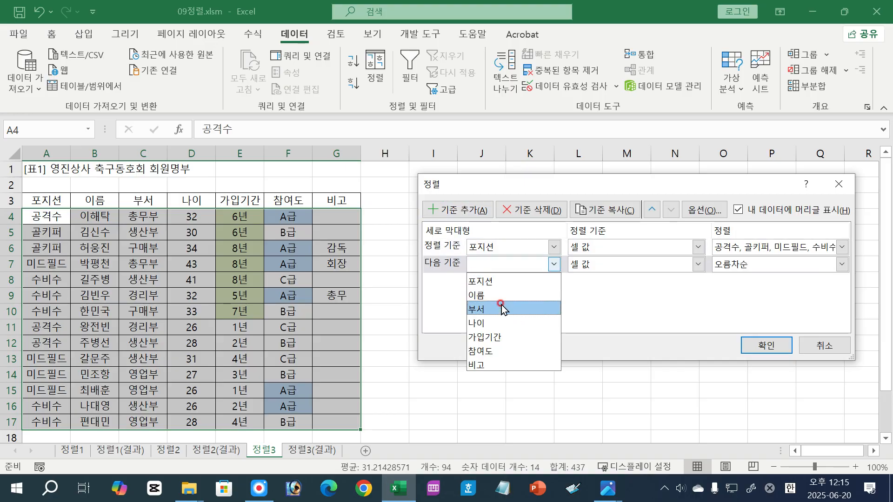
pyautogui.click(496, 337)
pyautogui.click(631, 264)
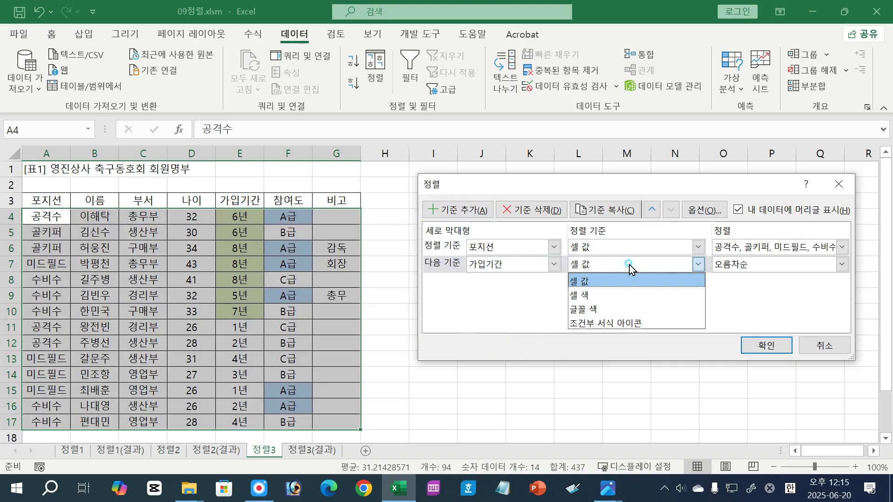
pyautogui.click(651, 292)
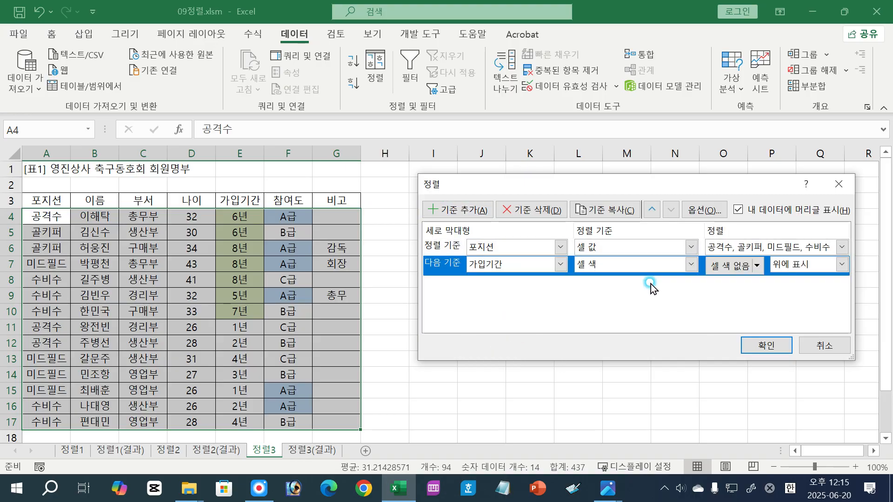
pyautogui.click(759, 265)
pyautogui.click(717, 318)
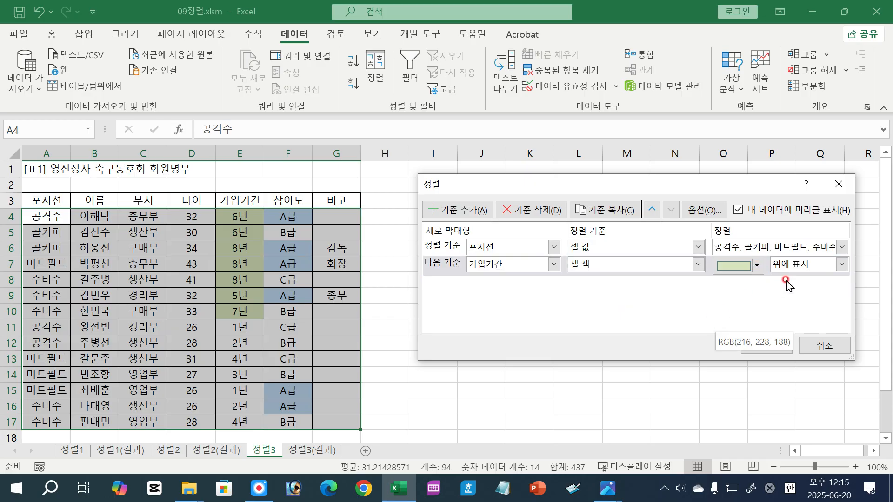
pyautogui.click(766, 346)
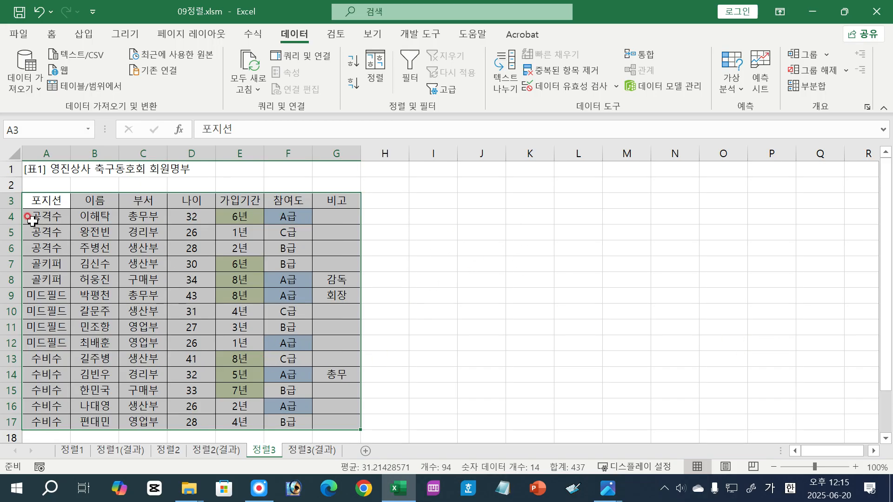
pyautogui.moveTo(31, 221); pyautogui.dragTo(330, 251)
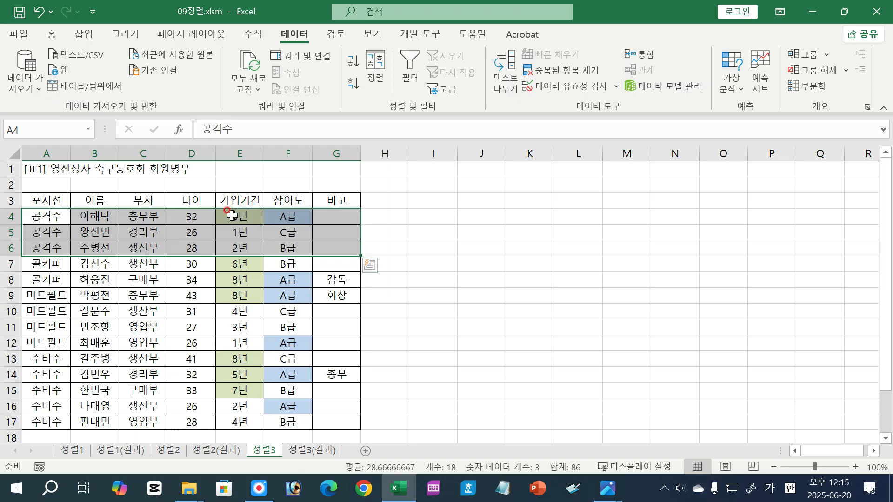
pyautogui.click(231, 308)
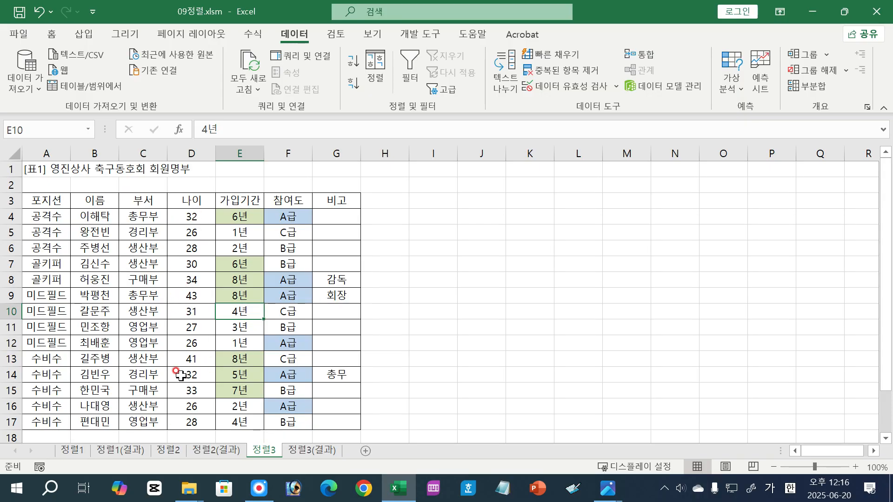
# Quick-sort the 정렬3 member table by 나이 in ascending order and check the 나이 column plus the first and last rows.
pyautogui.click(187, 200)
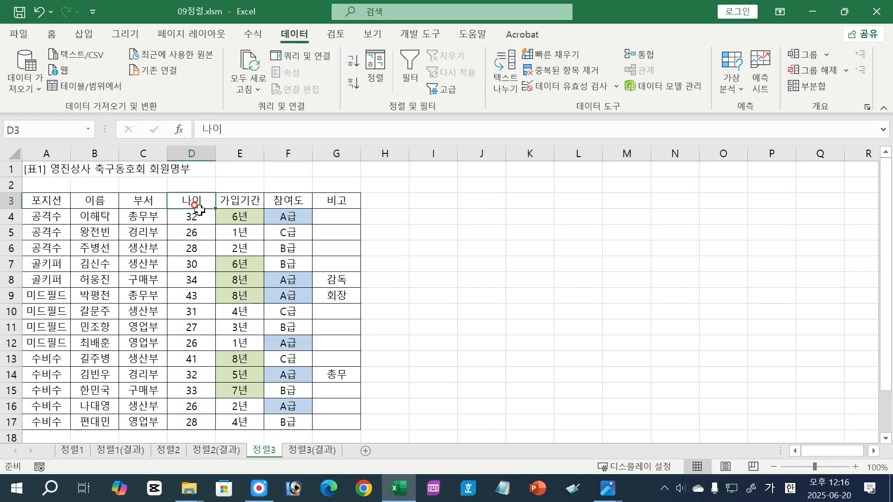
pyautogui.click(351, 61)
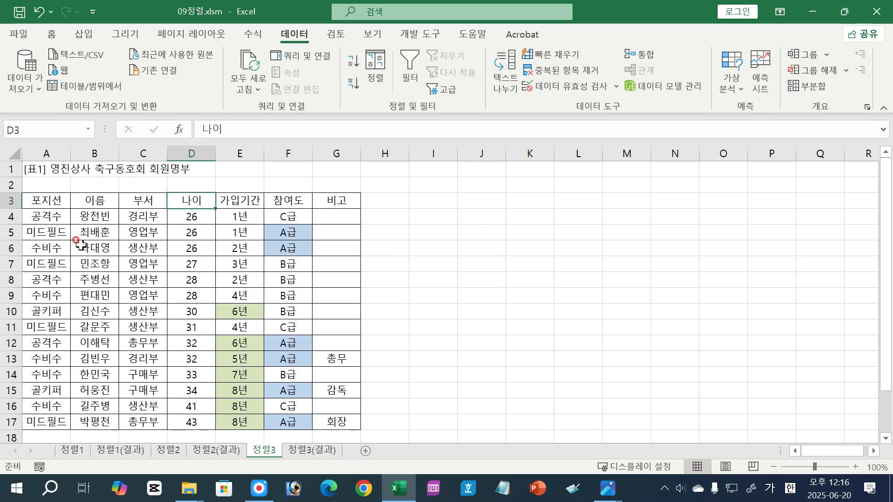
pyautogui.moveTo(68, 216); pyautogui.dragTo(332, 213)
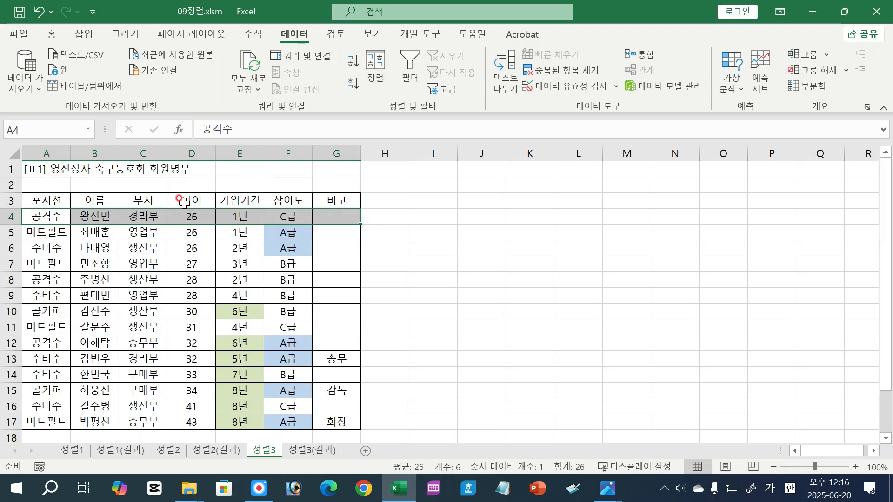
pyautogui.moveTo(183, 200); pyautogui.dragTo(186, 421)
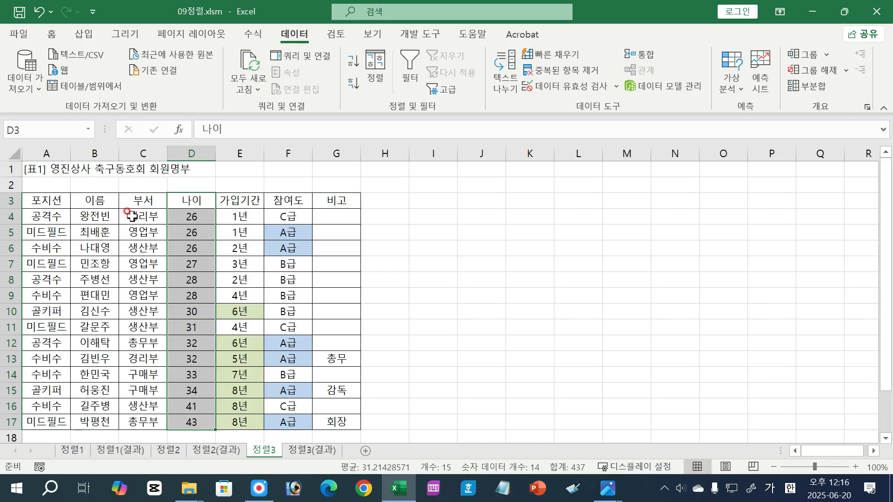
pyautogui.moveTo(47, 216); pyautogui.dragTo(350, 215)
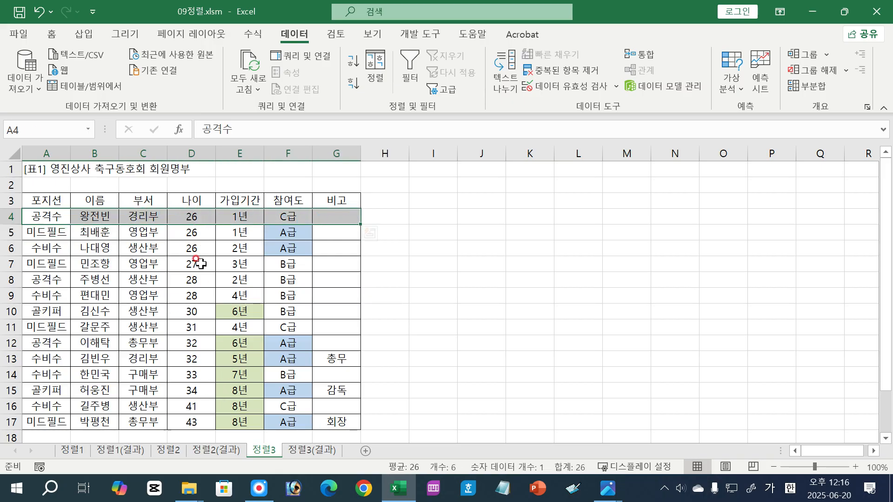
pyautogui.moveTo(28, 422); pyautogui.dragTo(344, 421)
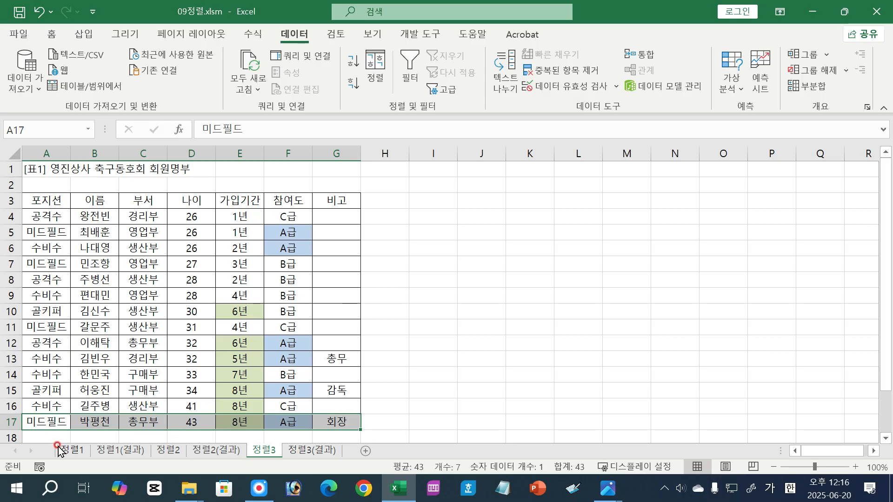
pyautogui.click(187, 200)
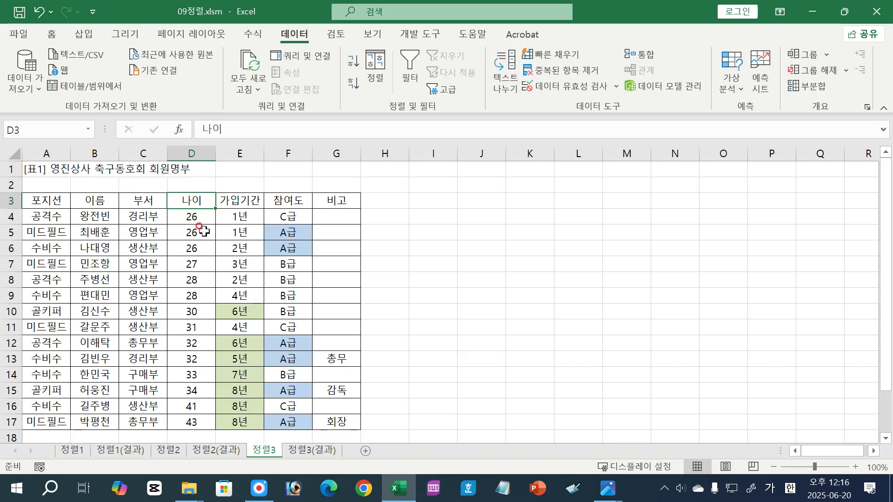
# Quick-sort the member table by 부서 in ascending order, followed by descending order.
pyautogui.click(125, 198)
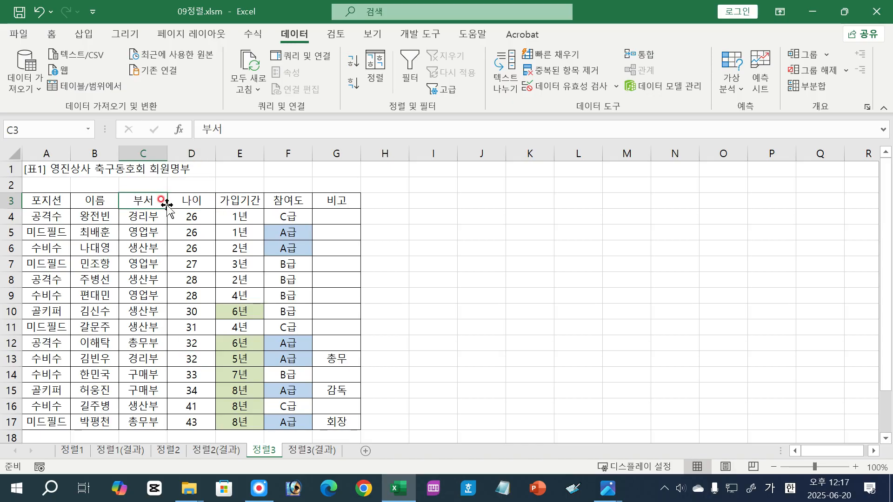
pyautogui.click(354, 61)
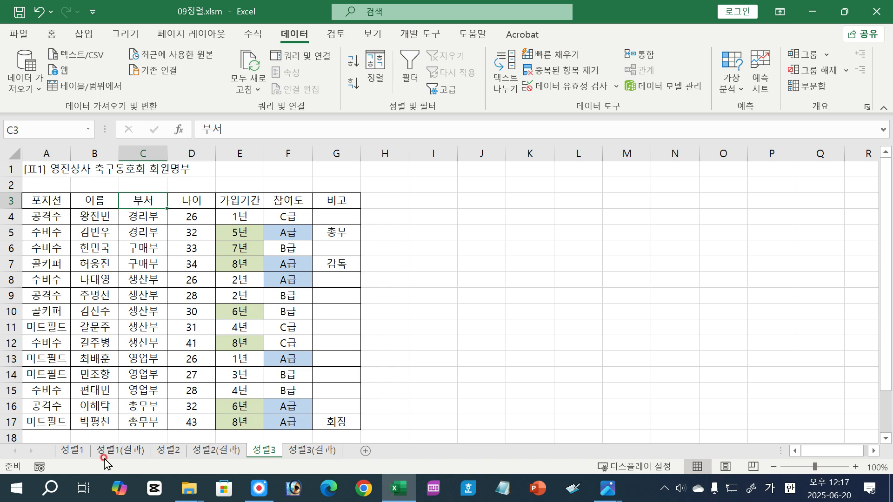
pyautogui.click(353, 85)
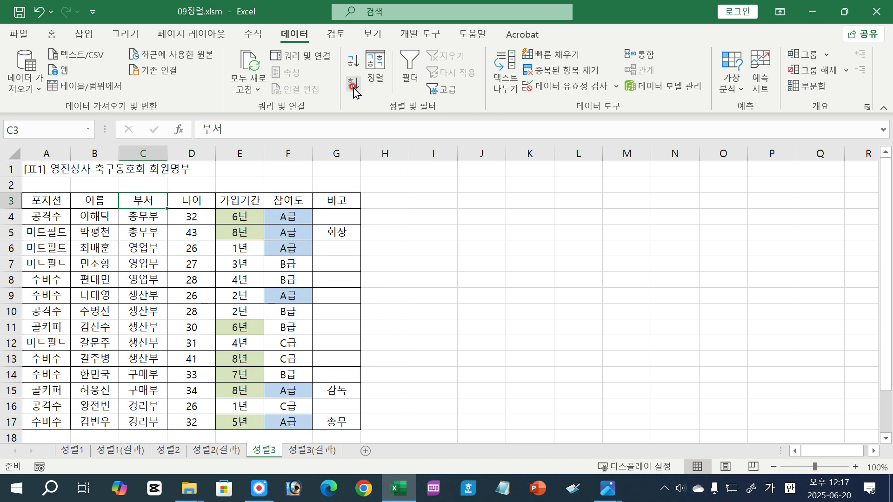
# Quick-sort the member table by 나이 in descending order.
pyautogui.click(199, 201)
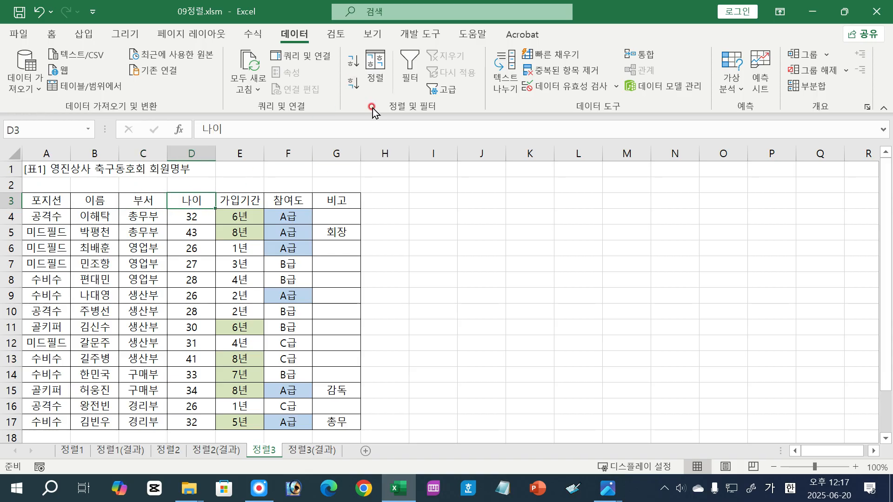
pyautogui.click(354, 85)
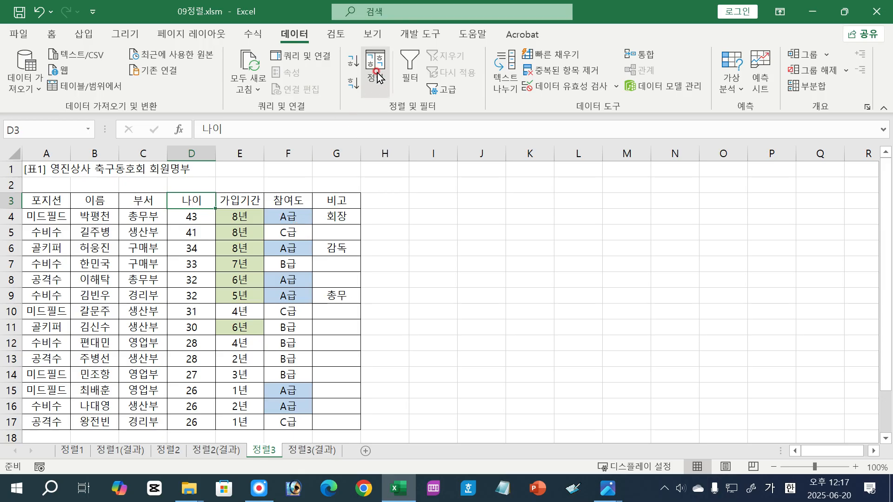
pyautogui.click(176, 280)
# On sheet 정렬2, try to quick-sort the 분유 납품 현황 table by 전지분유 in descending order.
pyautogui.click(169, 451)
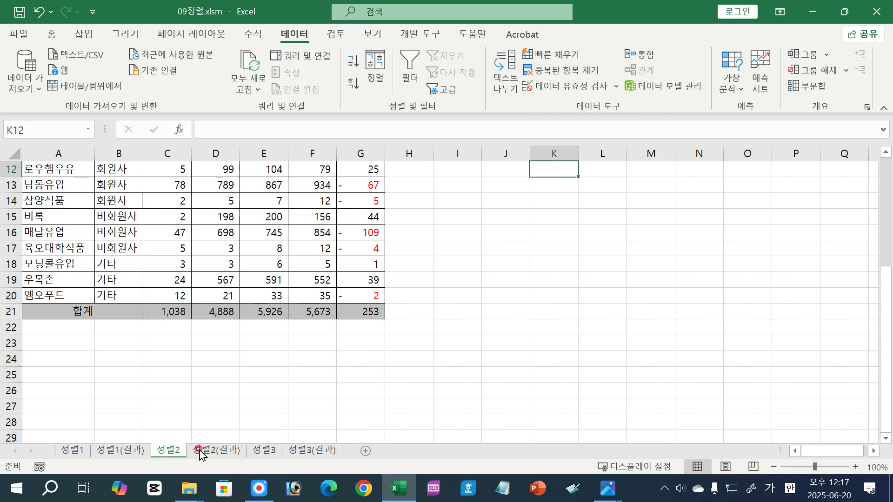
pyautogui.scroll(4, 246, 286)
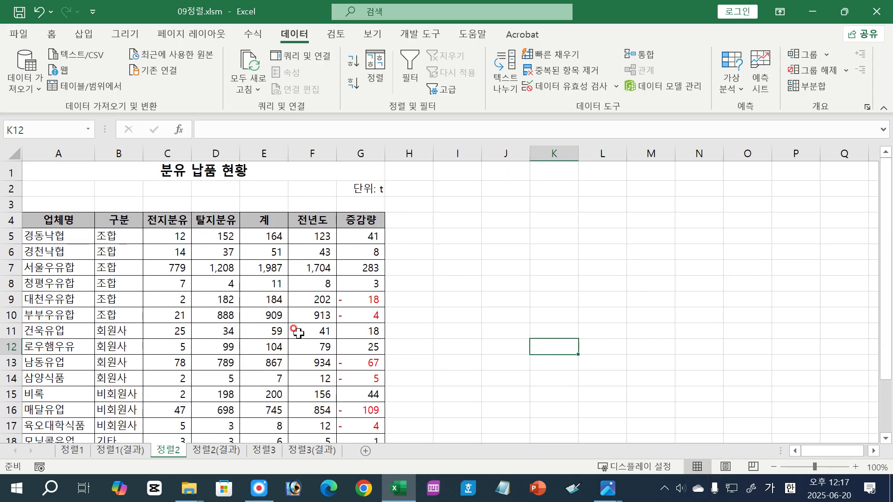
pyautogui.click(163, 221)
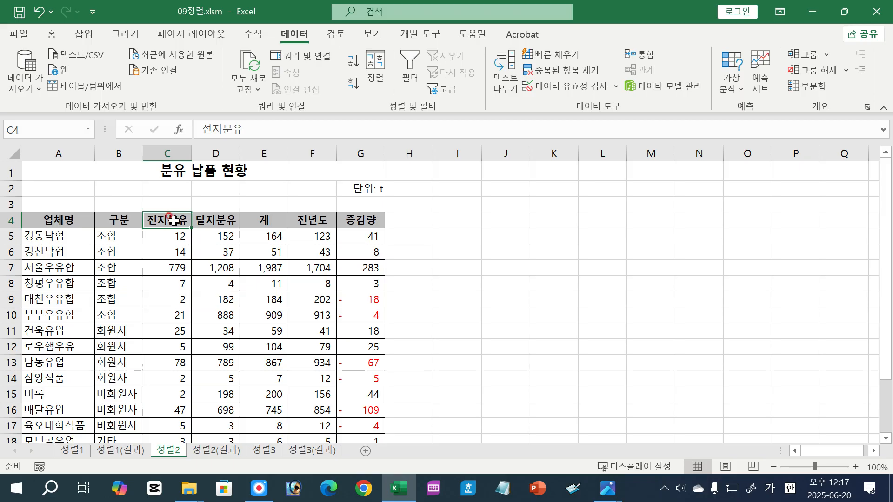
pyautogui.click(352, 85)
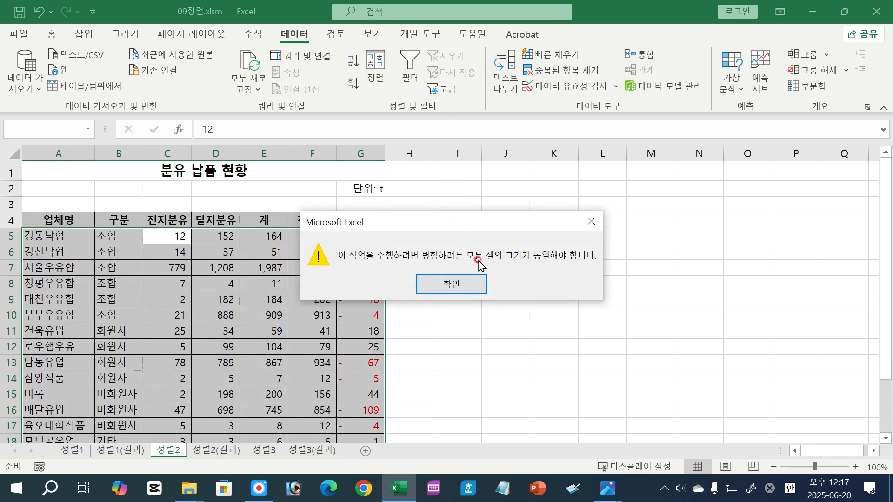
pyautogui.click(465, 285)
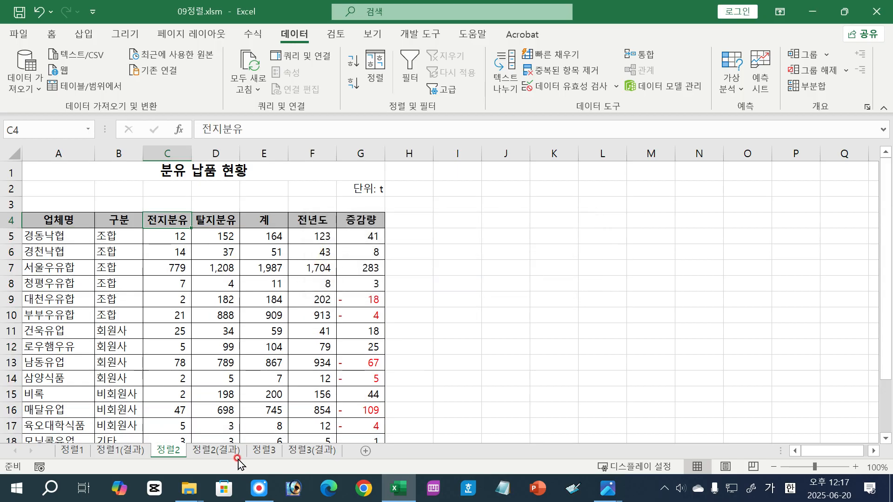
# Return to 정렬3 and quick-sort the member table by 나이 in ascending order, followed by descending order.
pyautogui.click(264, 450)
pyautogui.click(186, 200)
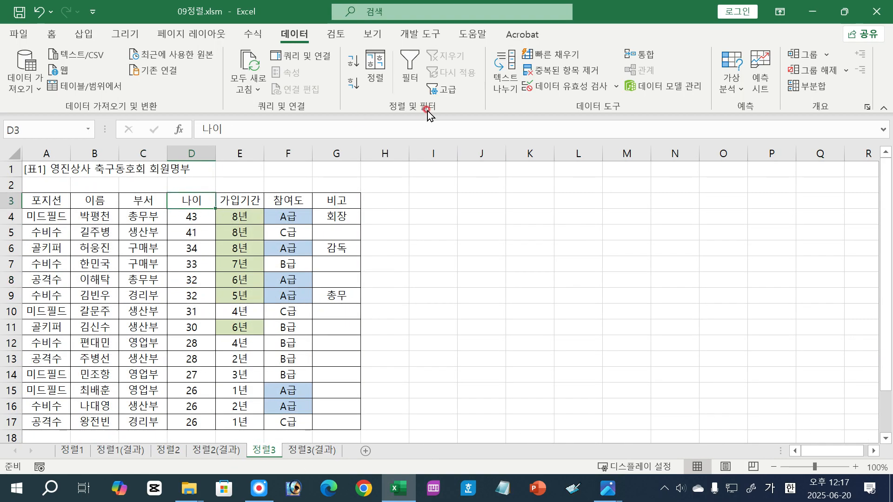
pyautogui.click(354, 60)
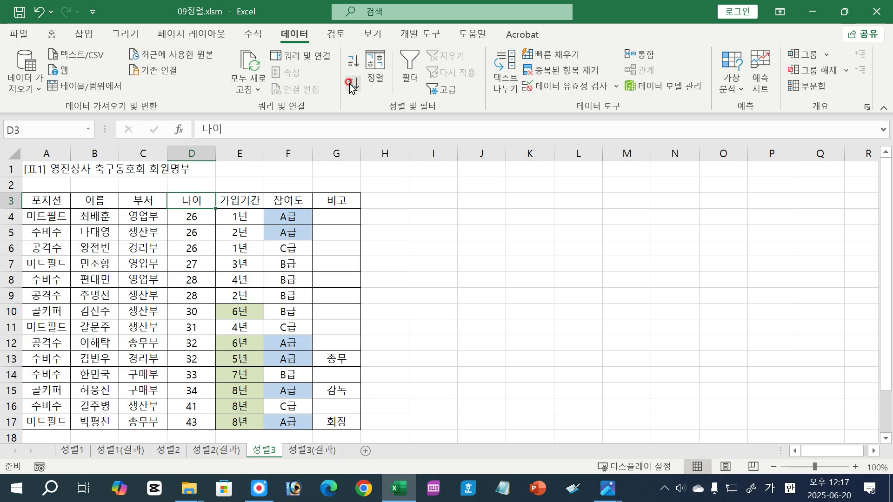
pyautogui.click(353, 83)
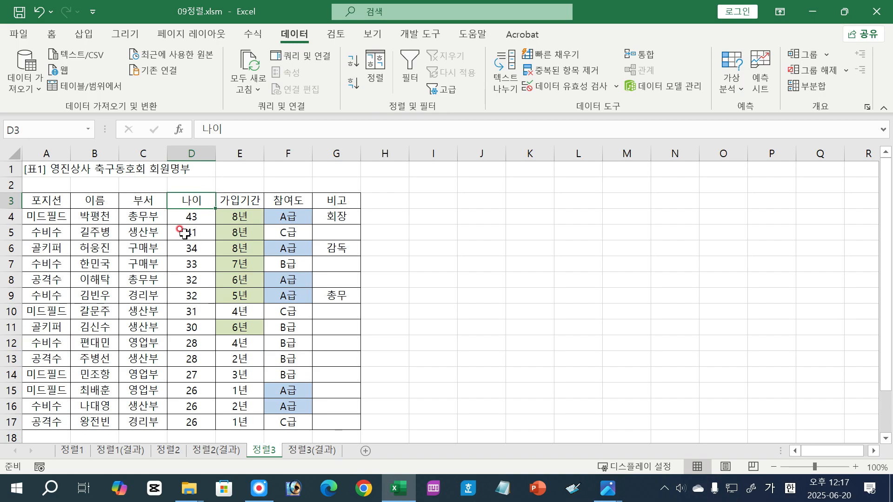
# On sheet 정렬2, try to quick-sort the 분유 납품 현황 table by 전지분유 in ascending order.
pyautogui.click(169, 450)
pyautogui.click(166, 215)
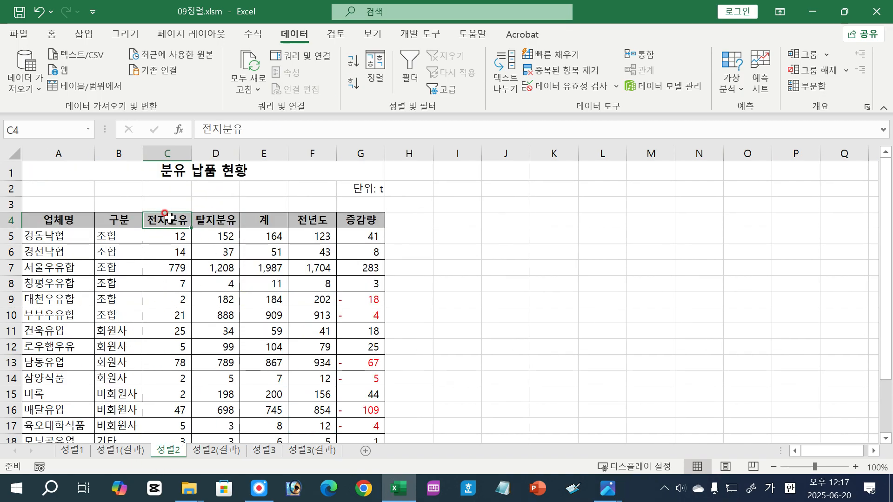
pyautogui.click(354, 61)
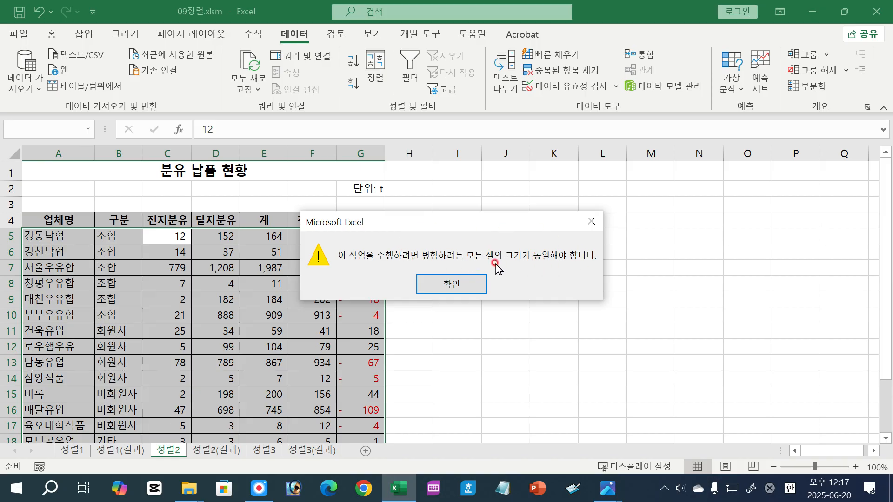
pyautogui.click(452, 284)
# Unmerge the 합계 label cell A21:B21 at the end of the 분유 납품 현황 table.
pyautogui.scroll(-4, 134, 319)
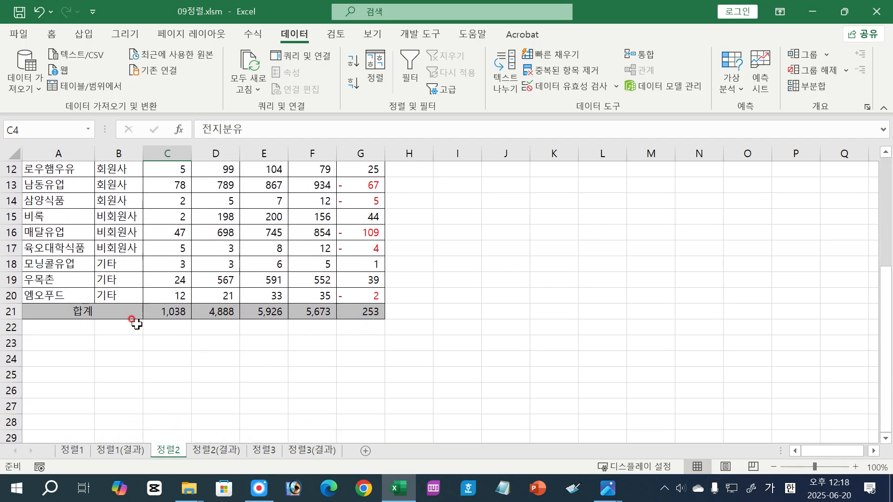
pyautogui.click(83, 312)
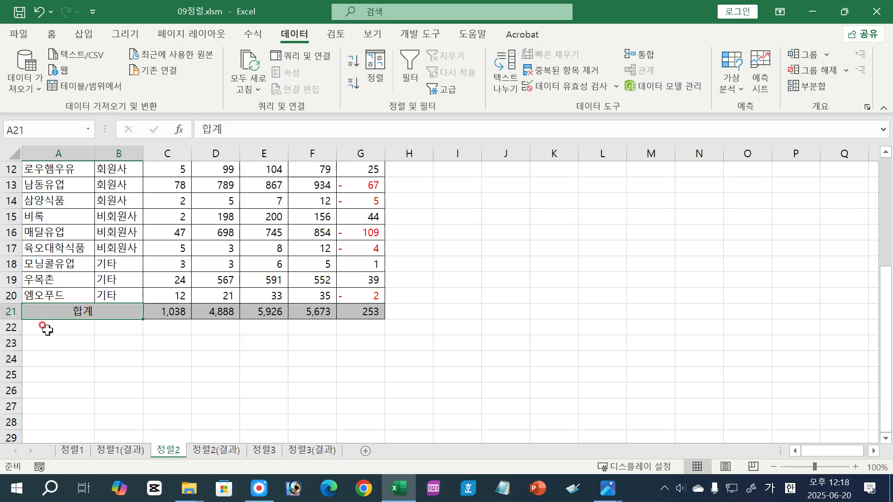
pyautogui.click(52, 35)
pyautogui.click(401, 85)
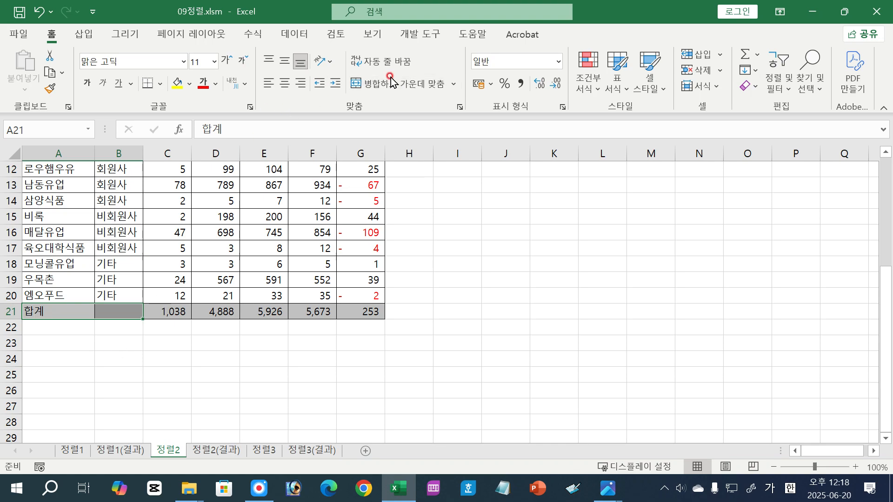
pyautogui.click(250, 375)
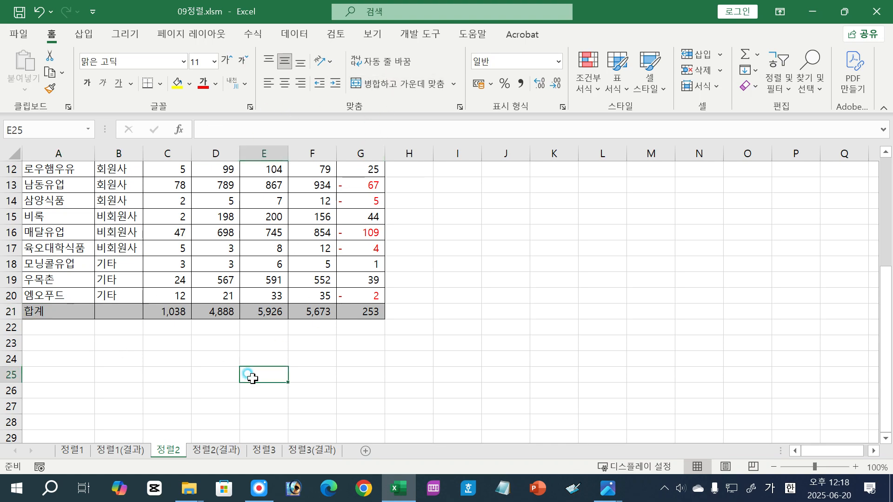
# Quick-sort the 분유 납품 현황 table by 전지분유 in descending order, and undo that sort.
pyautogui.scroll(4, 253, 362)
pyautogui.click(165, 218)
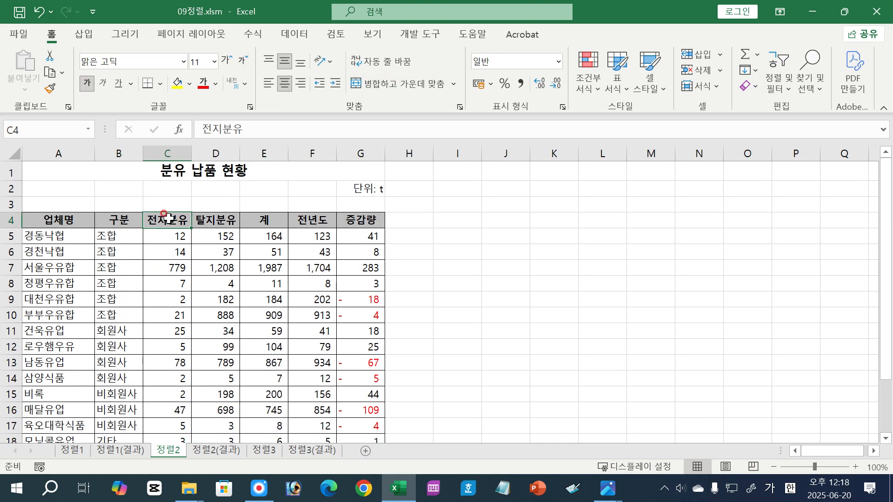
pyautogui.click(294, 35)
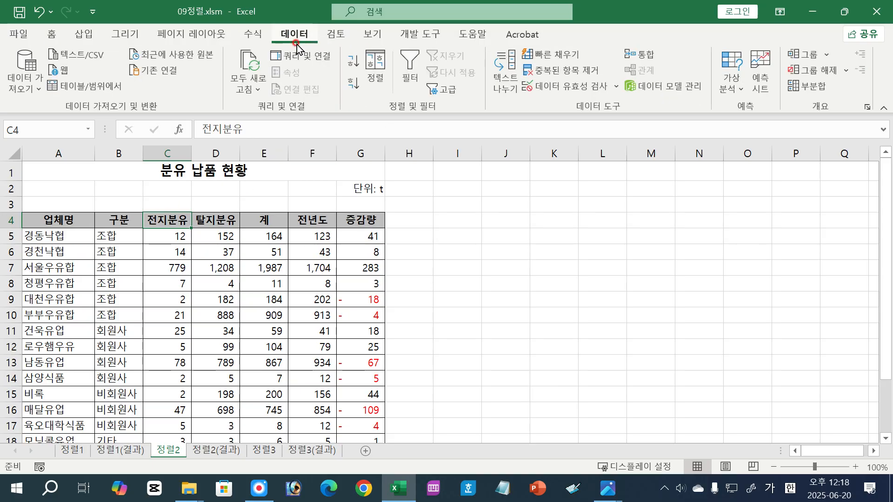
pyautogui.click(352, 85)
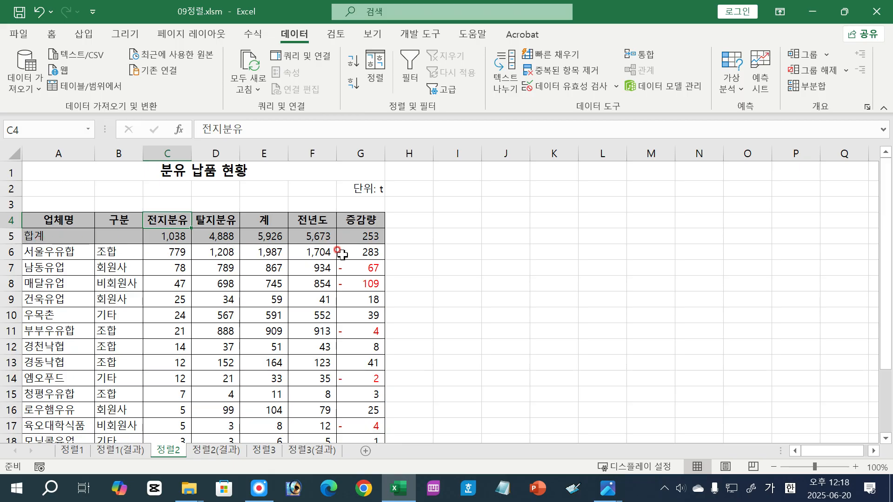
pyautogui.click(38, 12)
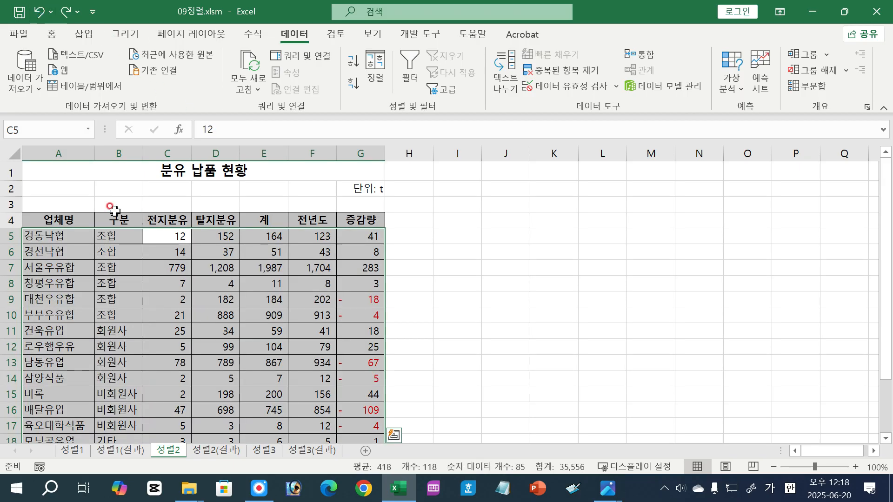
# Select the 분유 납품 현황 range A4:G20 without the 합계 row and review its 정렬 criteria.
pyautogui.moveTo(56, 220); pyautogui.dragTo(356, 387)
pyautogui.scroll(2, 184, 327)
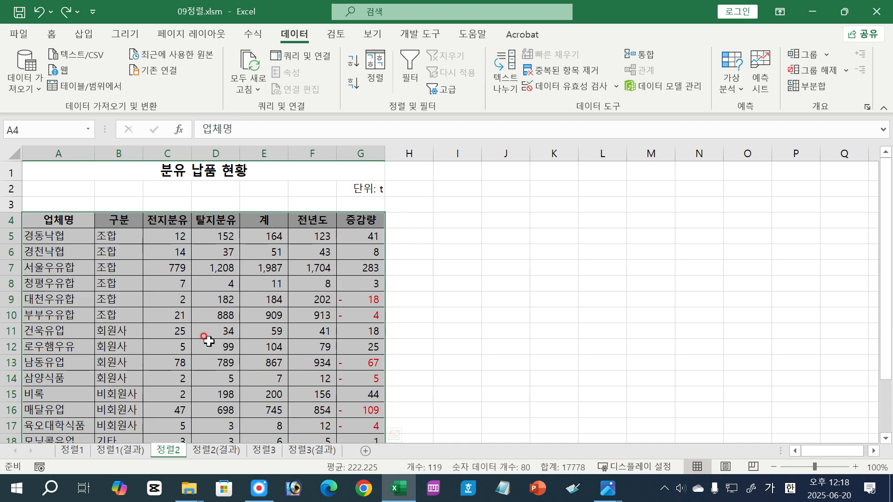
pyautogui.click(377, 70)
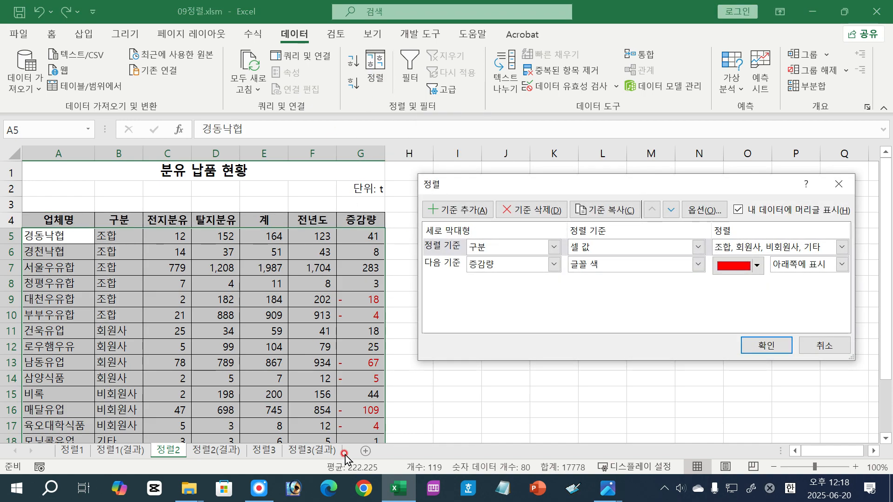
pyautogui.click(770, 346)
pyautogui.click(263, 357)
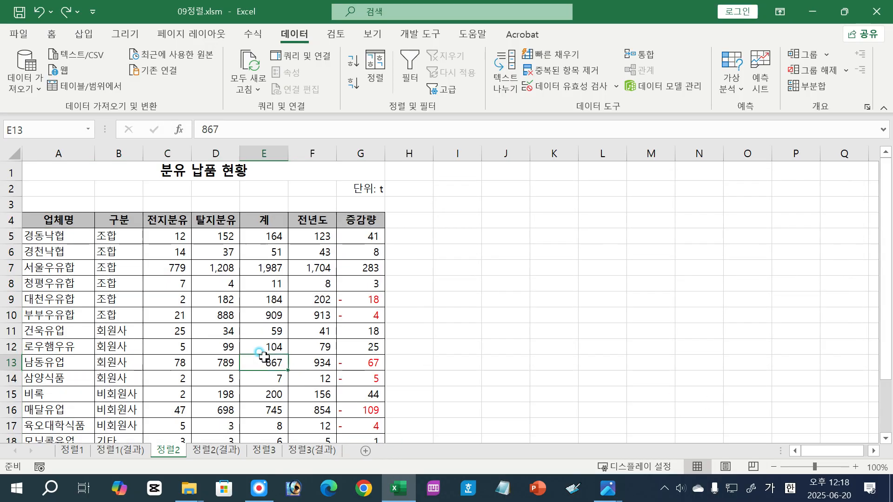
# Compare the 합계 row A21:G21 with the range A4:G20 to sort, and point out the 전지분유 header.
pyautogui.scroll(-4, 264, 358)
pyautogui.moveTo(36, 312); pyautogui.dragTo(364, 312)
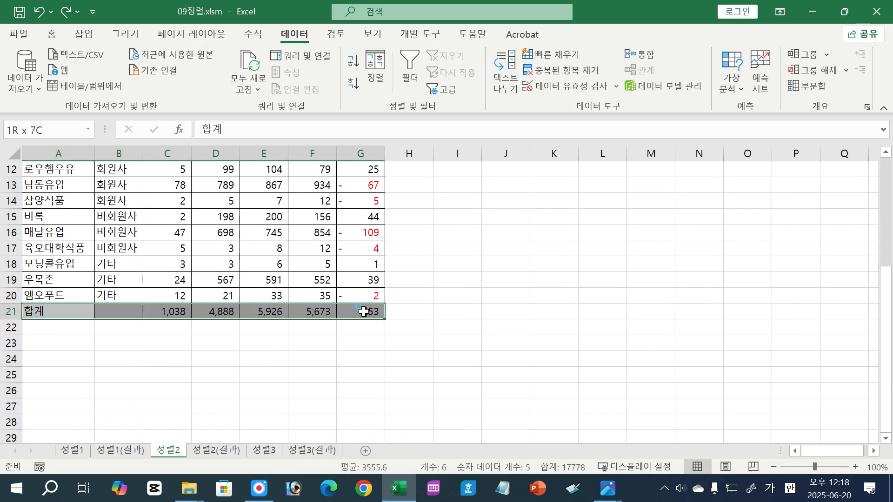
pyautogui.scroll(4, 233, 377)
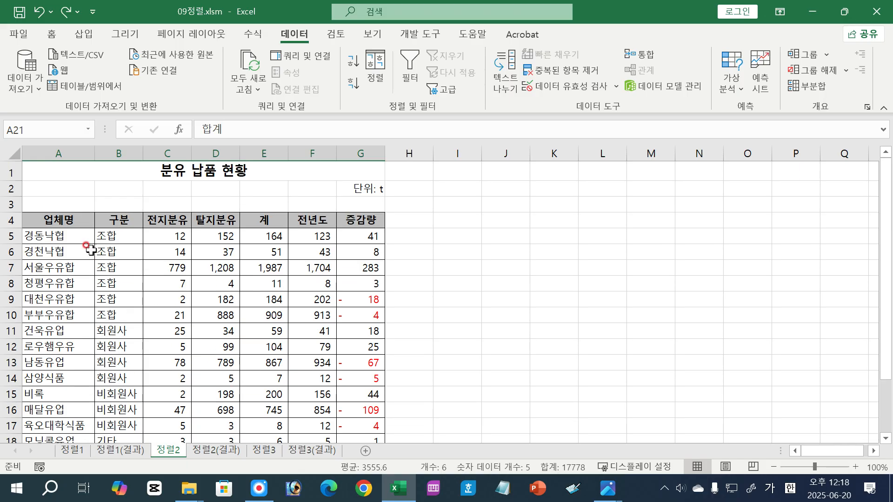
pyautogui.moveTo(47, 220); pyautogui.dragTo(366, 390)
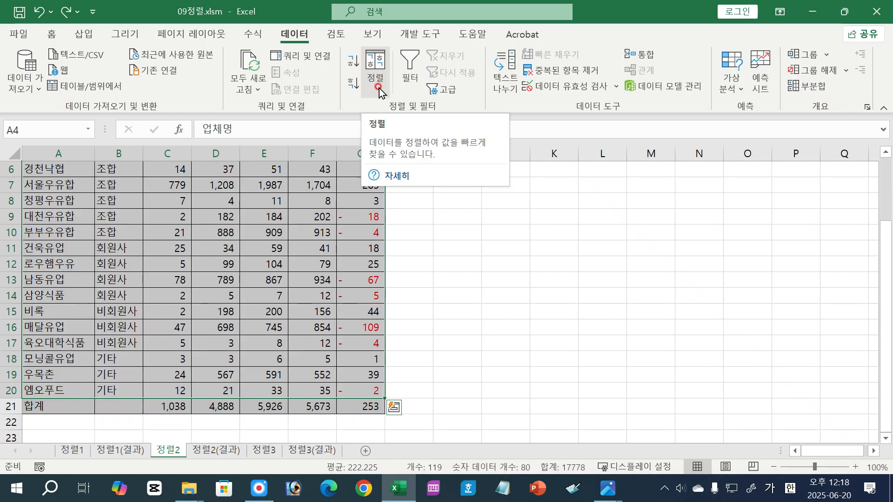
pyautogui.click(260, 281)
pyautogui.scroll(1, 256, 282)
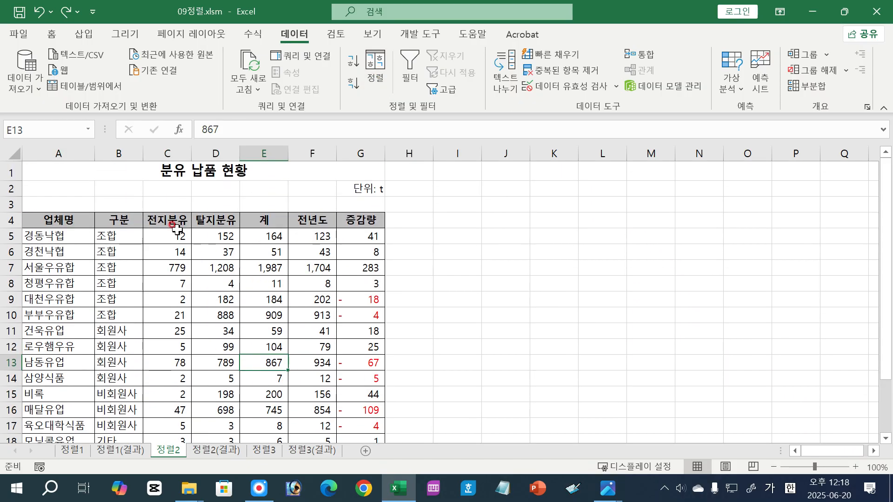
pyautogui.click(167, 222)
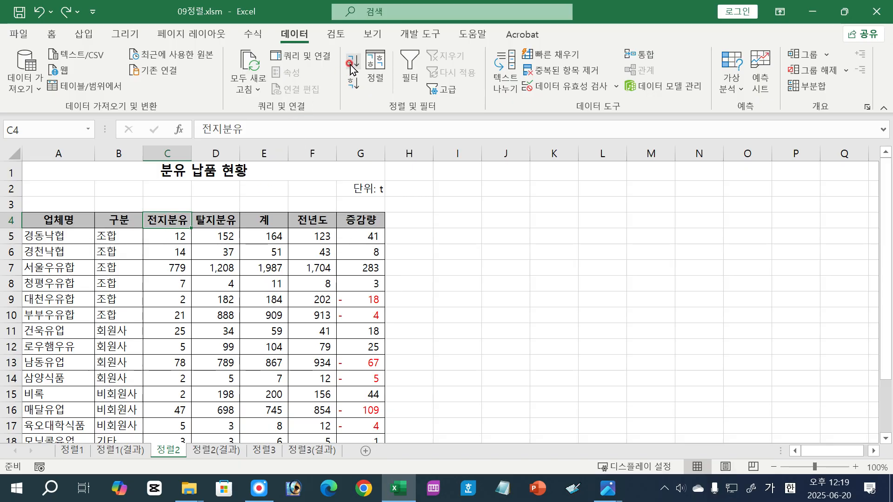
pyautogui.click(217, 349)
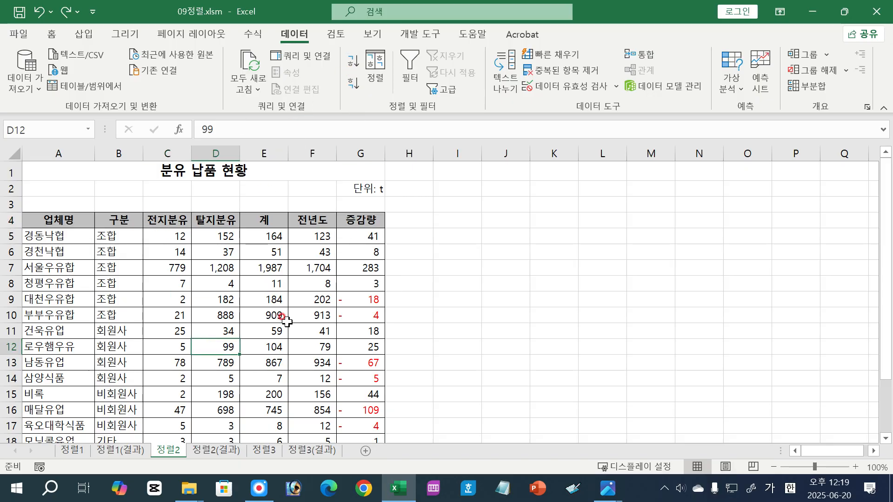
# Compare the full member table A3:G17 on 정렬3 with the range A4:G20 above the 합계 row on 정렬2.
pyautogui.click(272, 455)
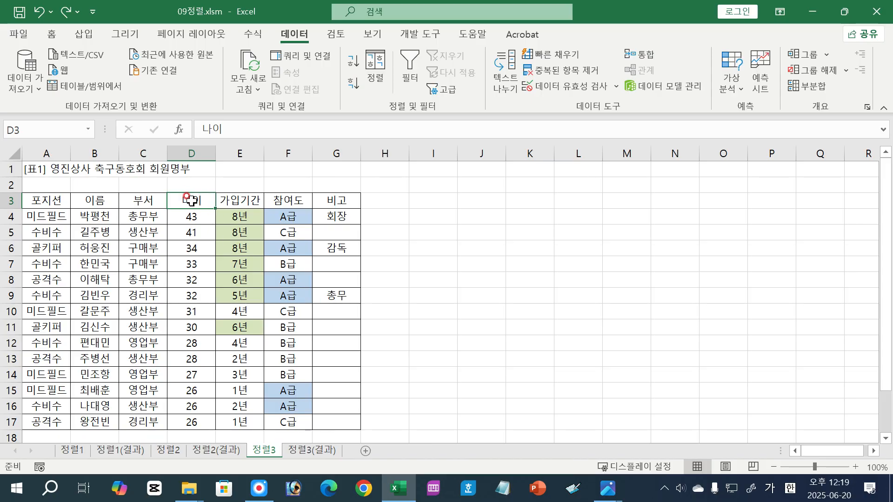
pyautogui.moveTo(39, 203); pyautogui.dragTo(328, 425)
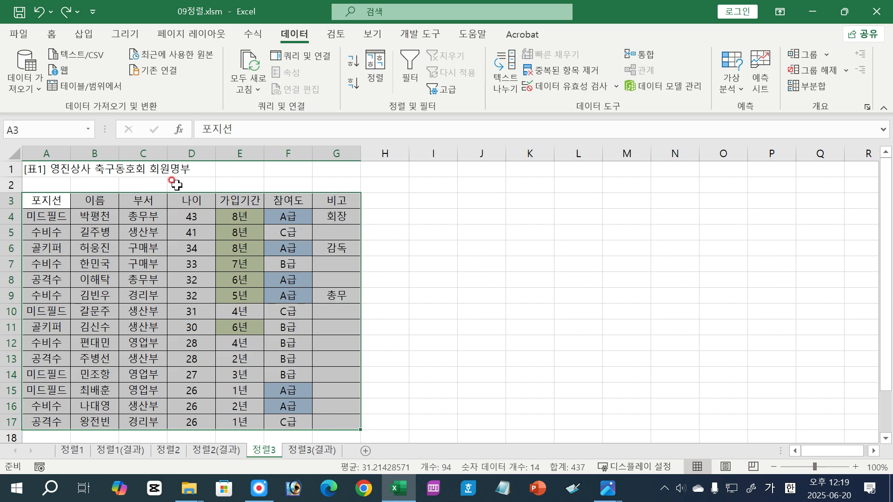
pyautogui.click(232, 303)
pyautogui.click(168, 450)
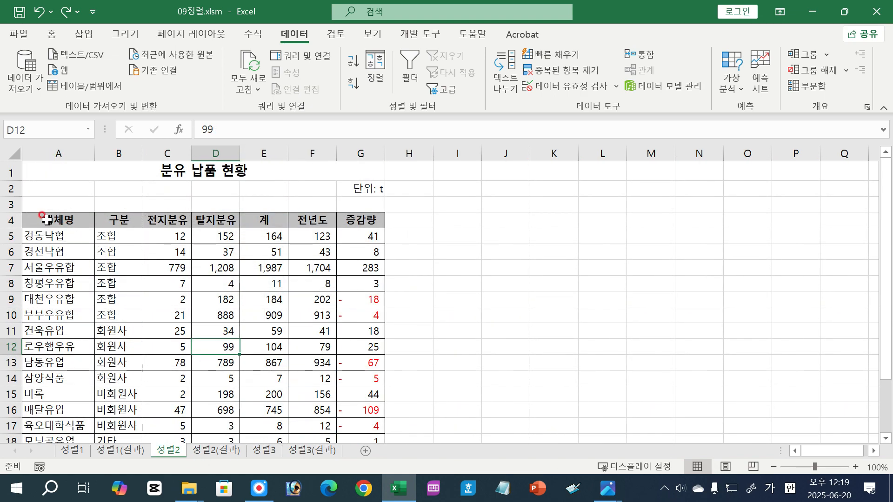
pyautogui.moveTo(47, 220); pyautogui.dragTo(374, 411)
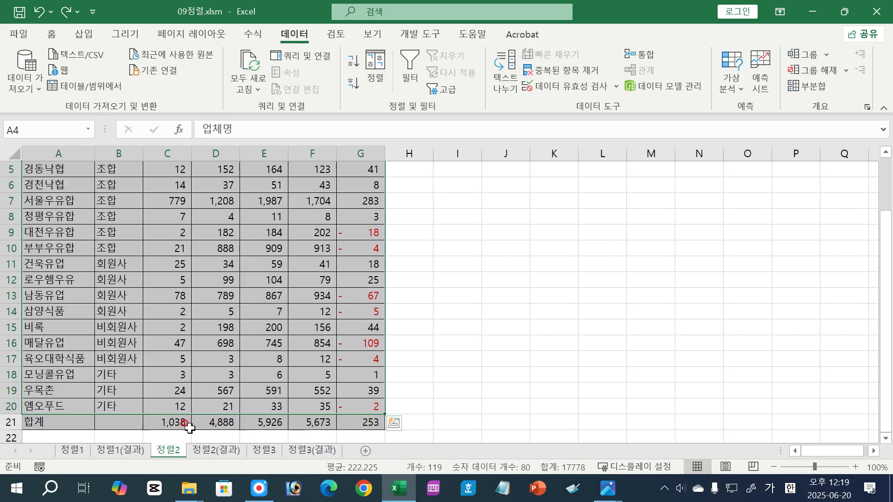
pyautogui.click(508, 329)
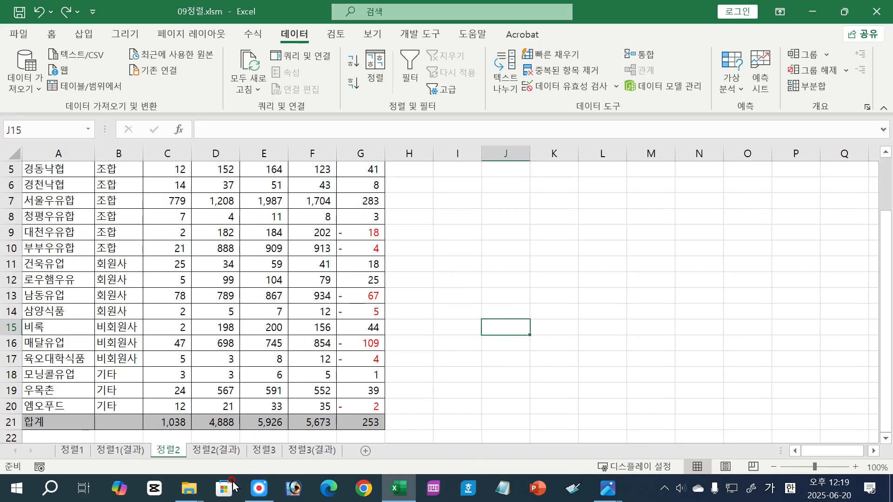
# On sheet 정렬1, quick-sort the car sales table by 소형차 in ascending order, and undo that sort.
pyautogui.click(74, 450)
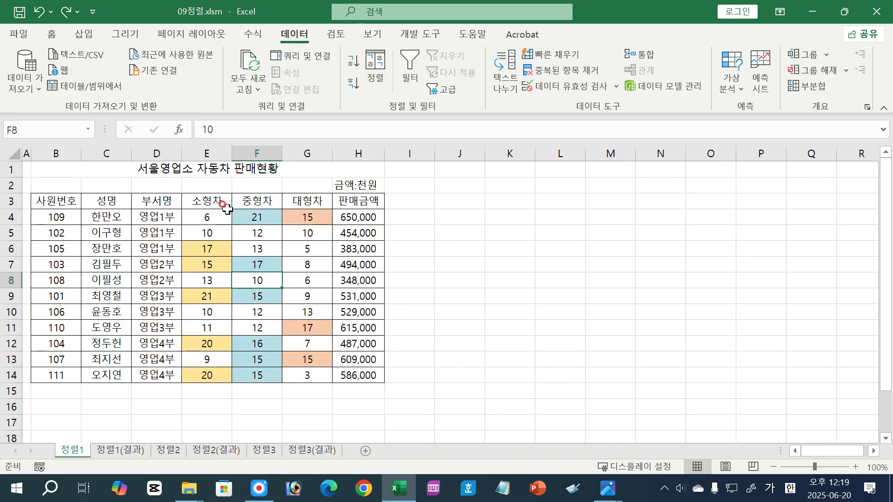
pyautogui.click(207, 201)
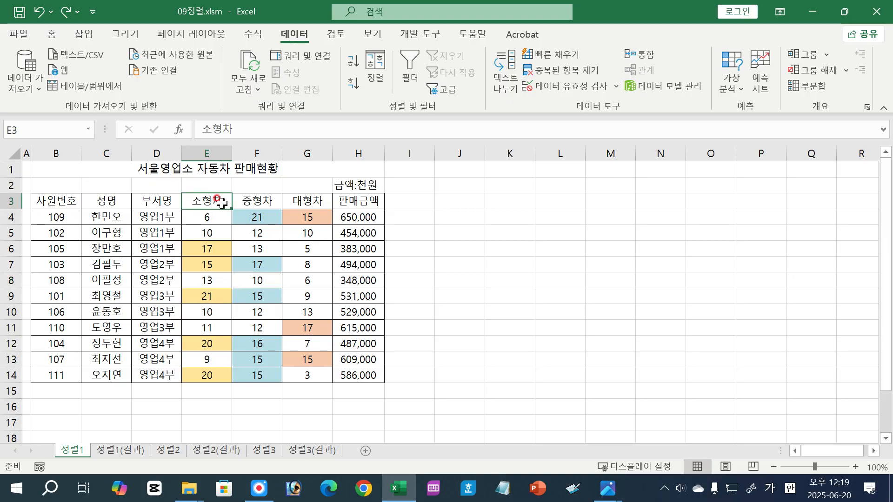
pyautogui.click(356, 62)
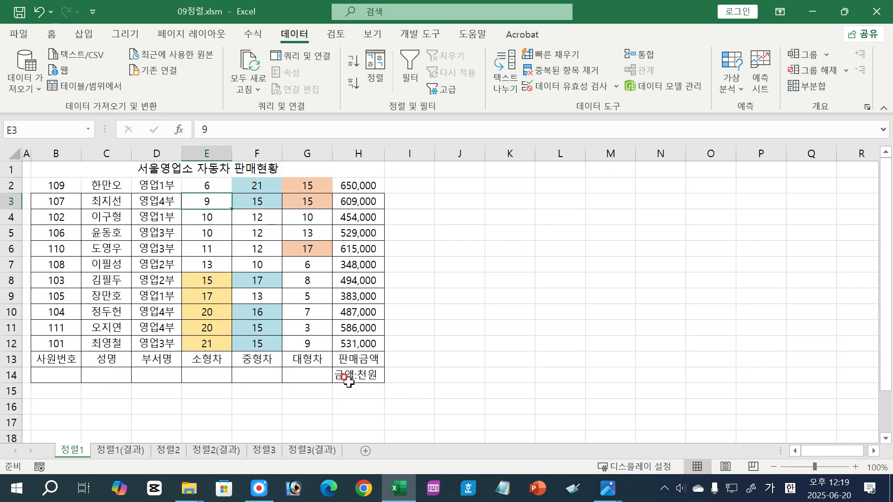
pyautogui.click(39, 12)
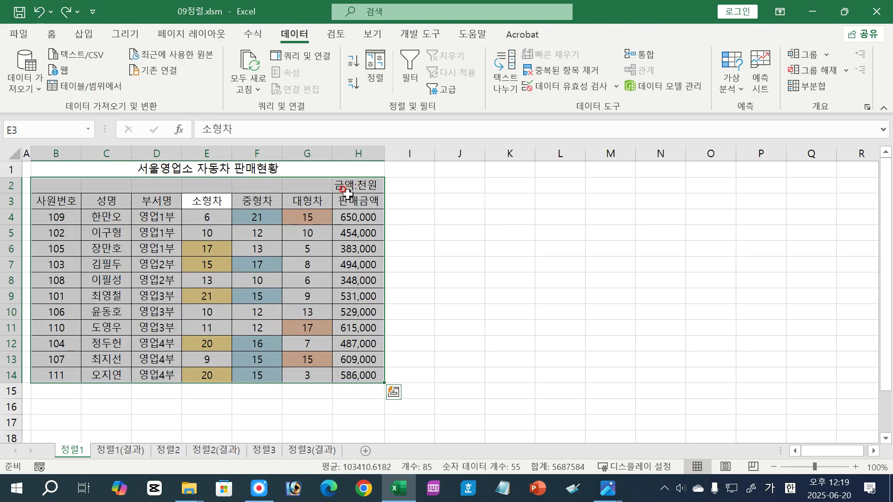
pyautogui.click(429, 260)
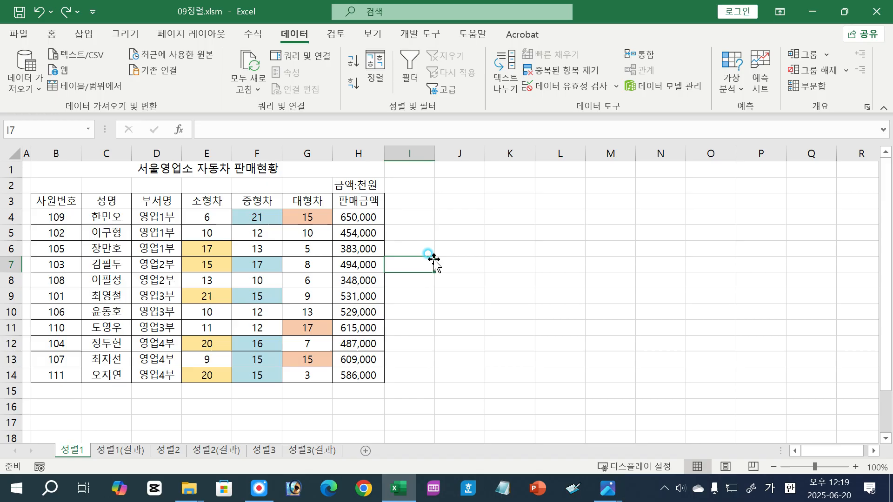
# Select the car sales table B3:H14 and review its 정렬 criteria without applying them.
pyautogui.click(356, 187)
pyautogui.moveTo(55, 203); pyautogui.dragTo(364, 379)
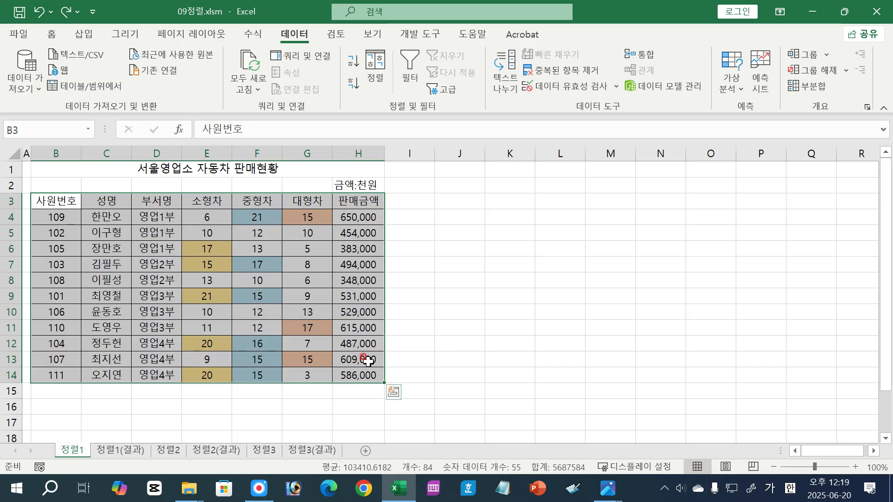
pyautogui.click(375, 65)
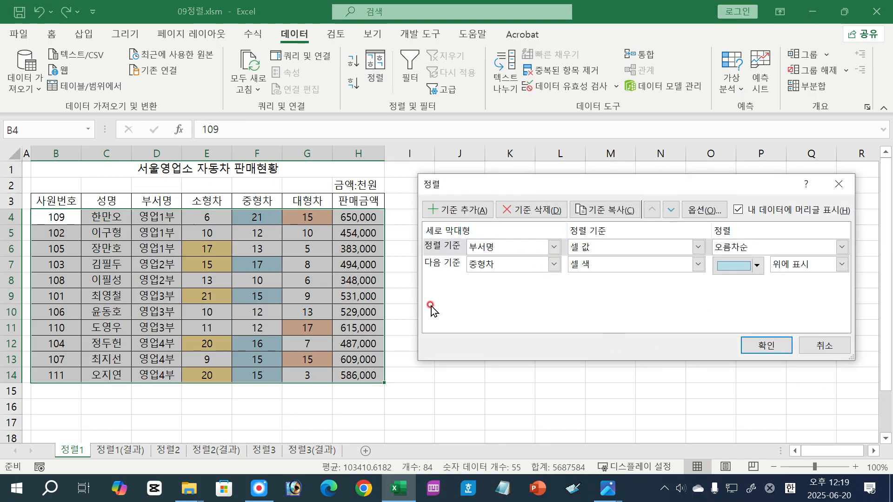
pyautogui.click(812, 345)
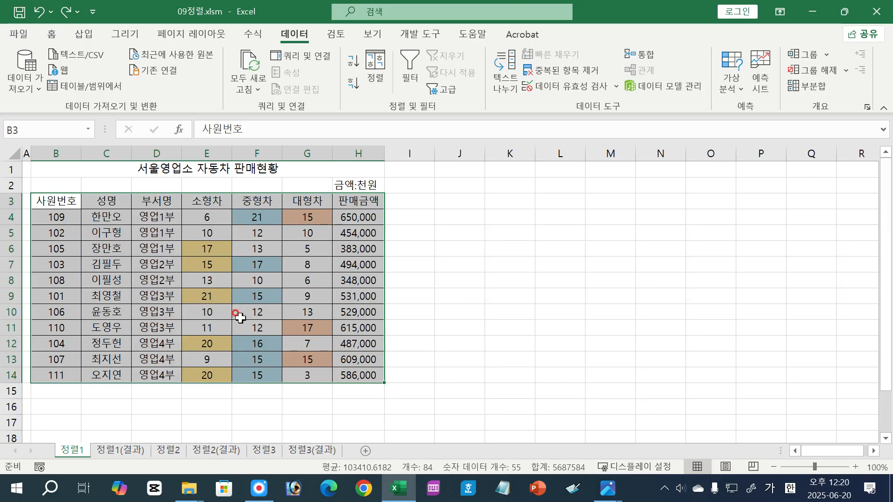
# Insert an empty row above the car sales table's header row to separate it from the 금액:천원 line.
pyautogui.click(9, 203)
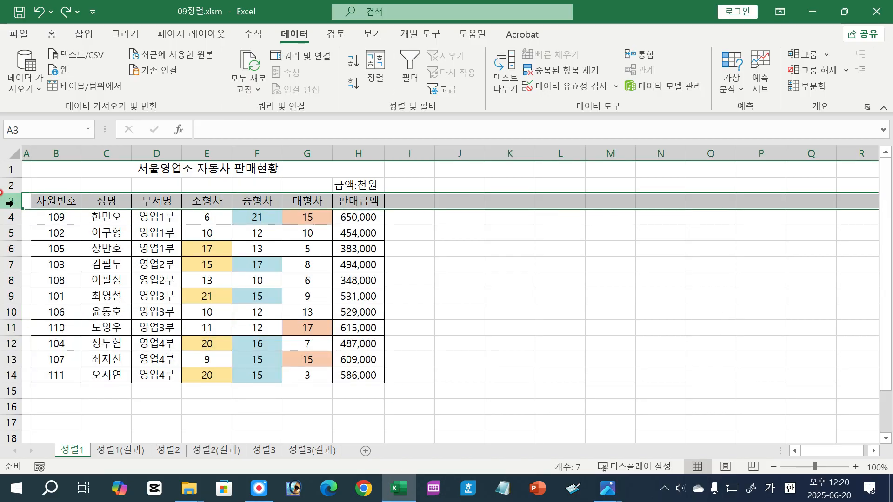
pyautogui.rightClick(10, 201)
pyautogui.click(42, 318)
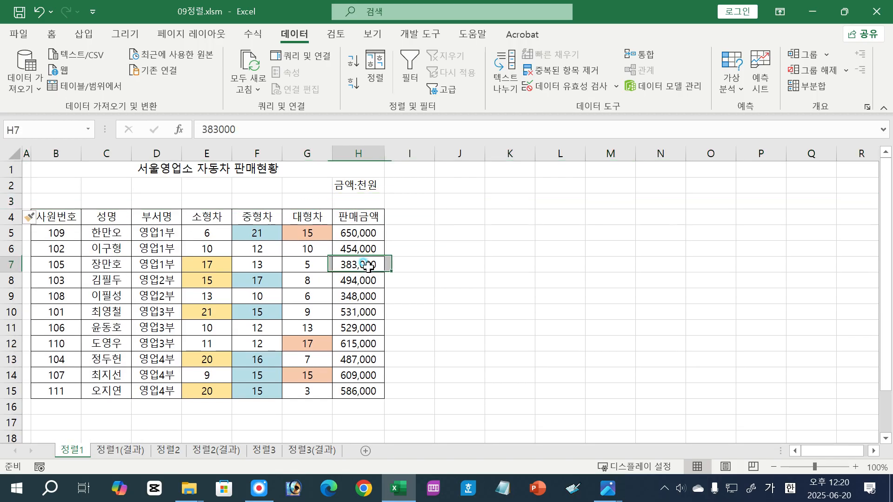
pyautogui.click(366, 265)
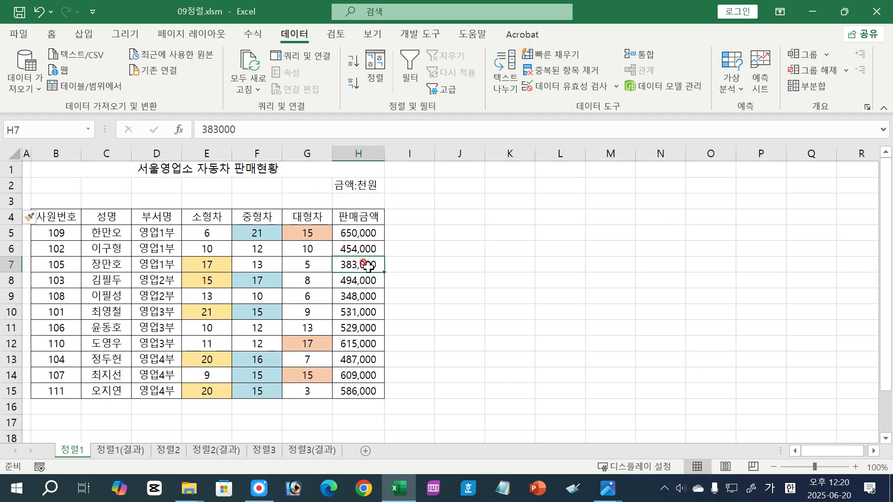
# Reduce the height of empty row 3 between the 금액:천원 line and the car sales table's header.
pyautogui.click(350, 199)
pyautogui.moveTo(11, 209); pyautogui.dragTo(13, 199)
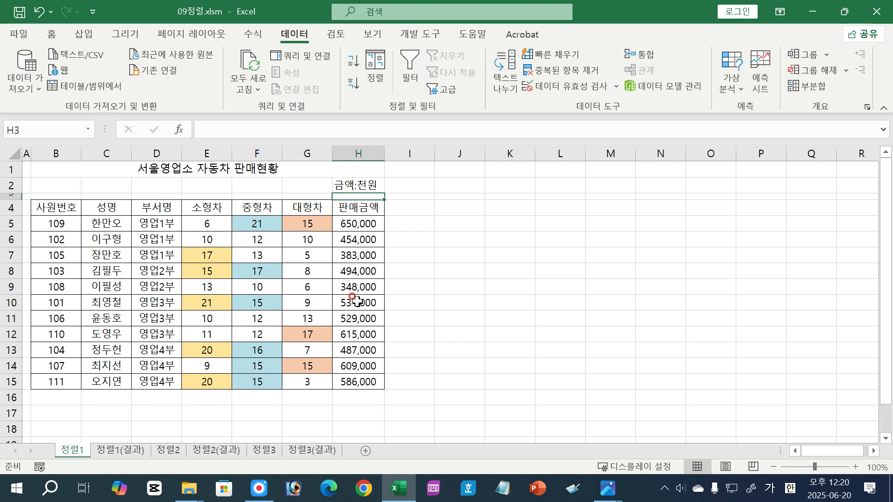
pyautogui.click(269, 305)
# On sheet 정렬2, insert an empty row above the 합계 row to separate it from the delivery data.
pyautogui.click(171, 455)
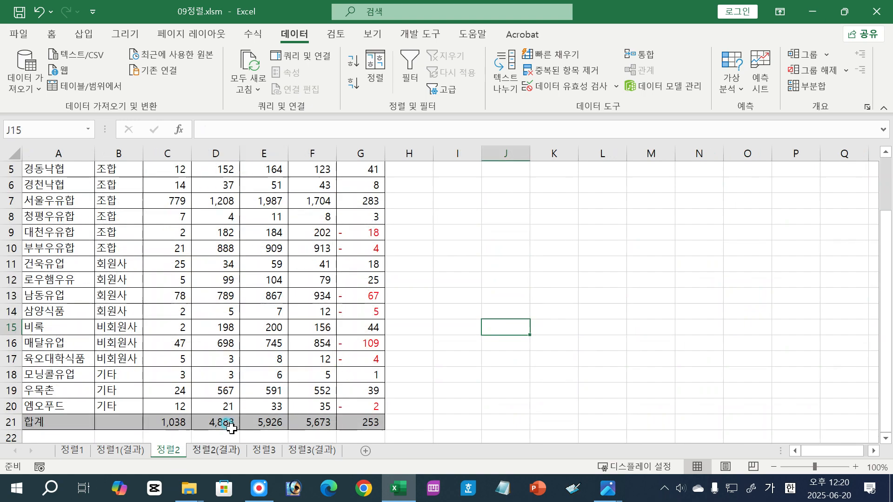
pyautogui.click(525, 384)
pyautogui.click(8, 422)
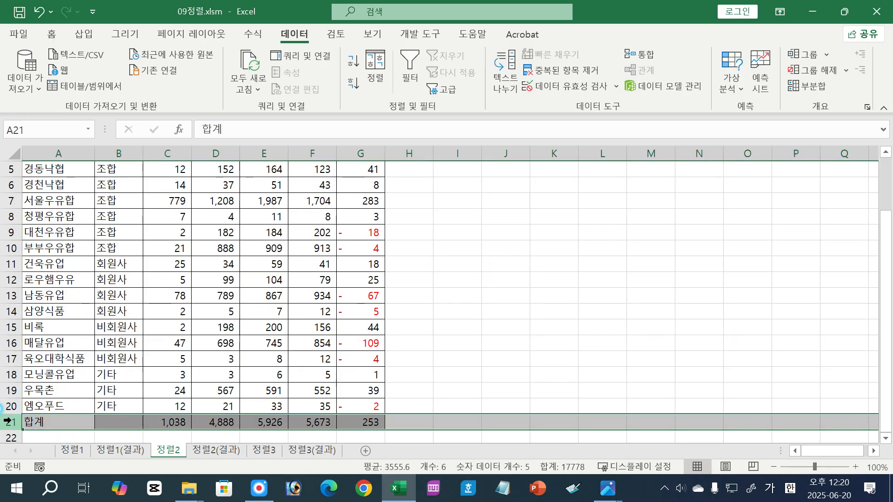
pyautogui.rightClick(9, 422)
pyautogui.click(22, 287)
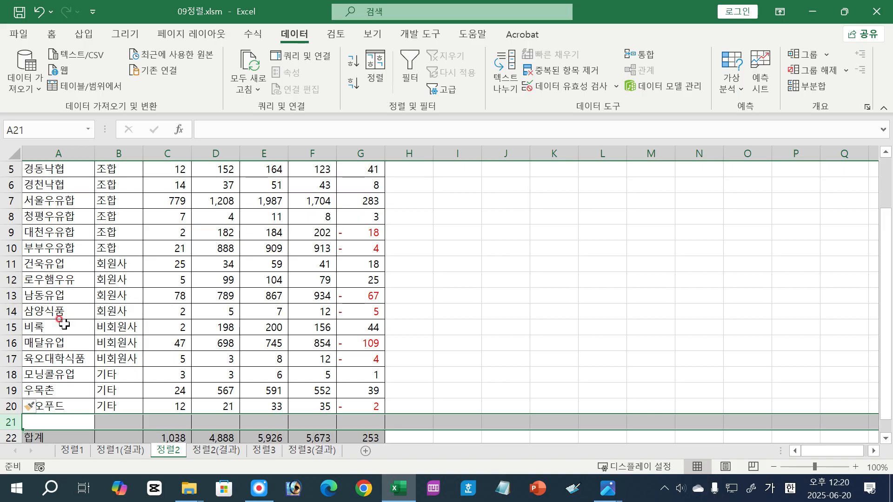
pyautogui.click(885, 438)
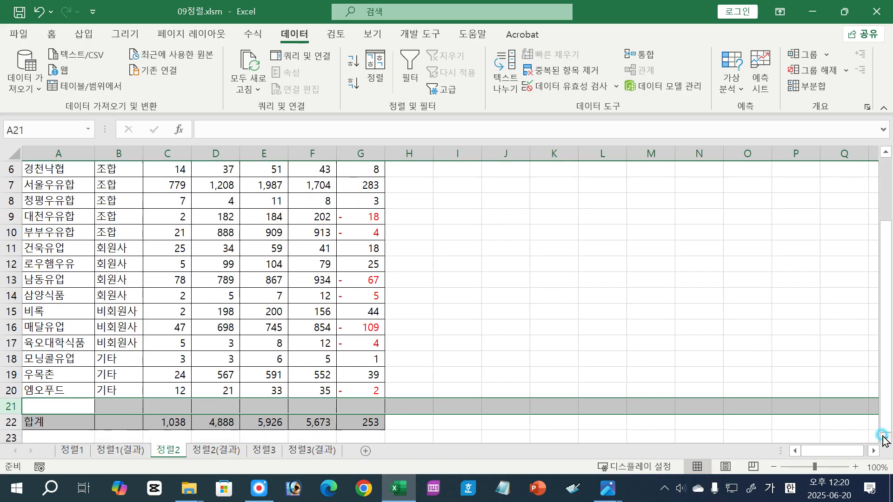
pyautogui.click(885, 438)
pyautogui.click(165, 406)
pyautogui.doubleClick(168, 407)
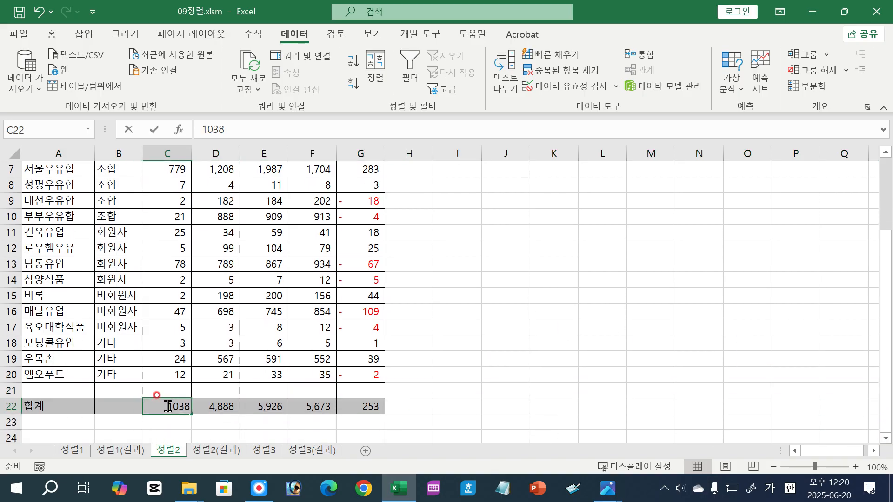
pyautogui.click(514, 374)
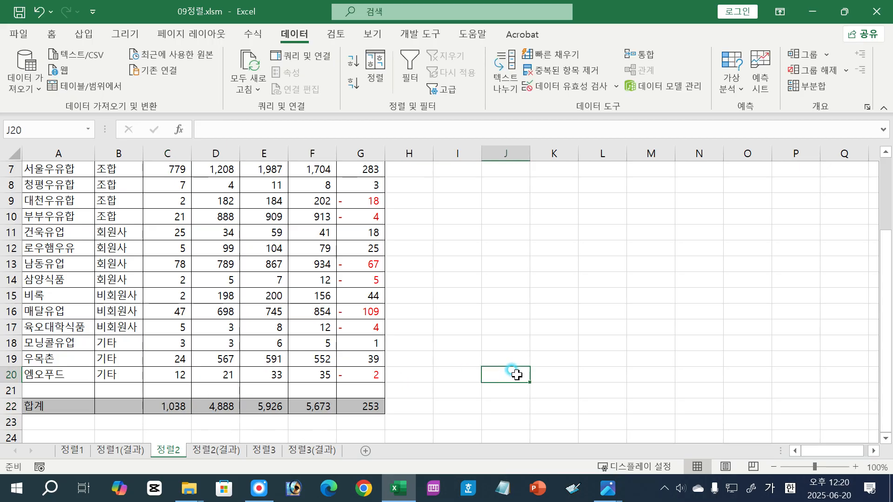
# Shrink empty row 21 above the 합계 row to a thin strip.
pyautogui.click(10, 391)
pyautogui.rightClick(14, 391)
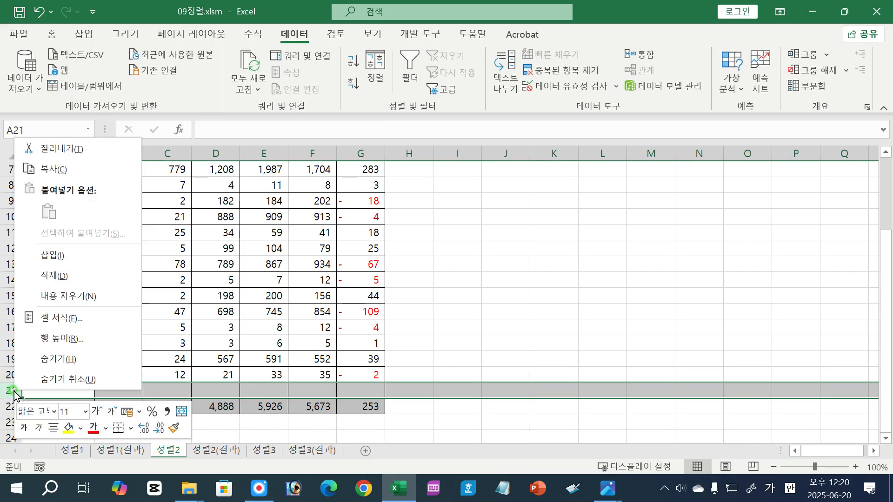
pyautogui.press('Escape')
pyautogui.moveTo(18, 399); pyautogui.dragTo(19, 384)
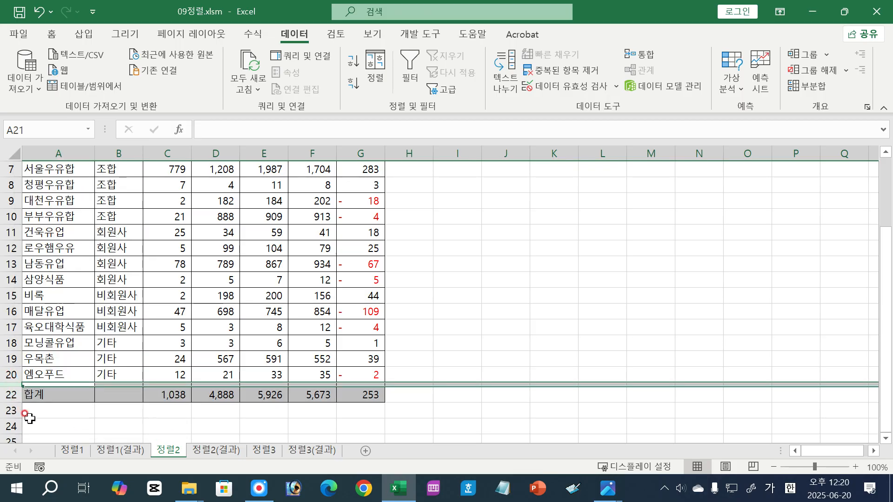
pyautogui.click(475, 374)
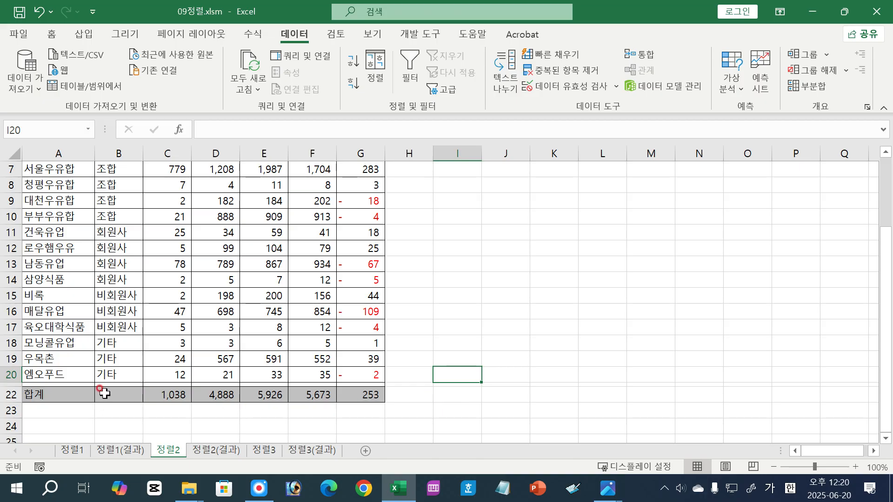
# Quick-sort the 분유 납품 현황 table by 전지분유 in ascending order.
pyautogui.scroll(2, 263, 331)
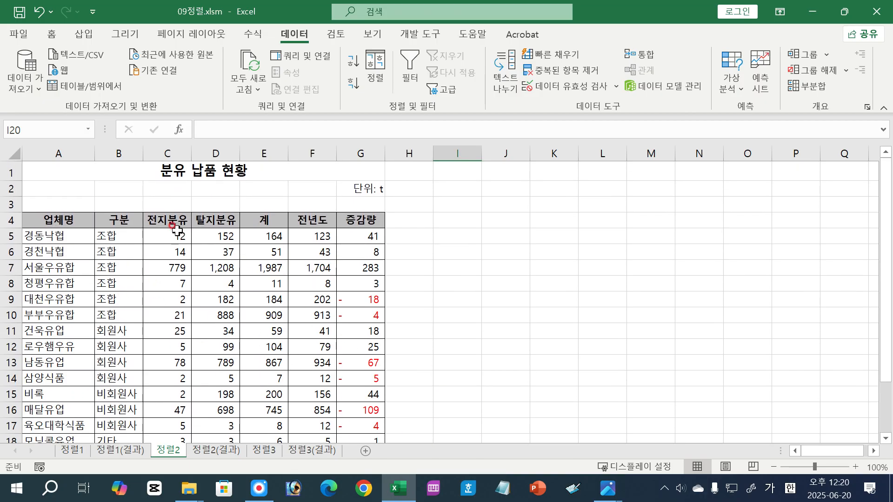
pyautogui.click(172, 222)
pyautogui.click(345, 70)
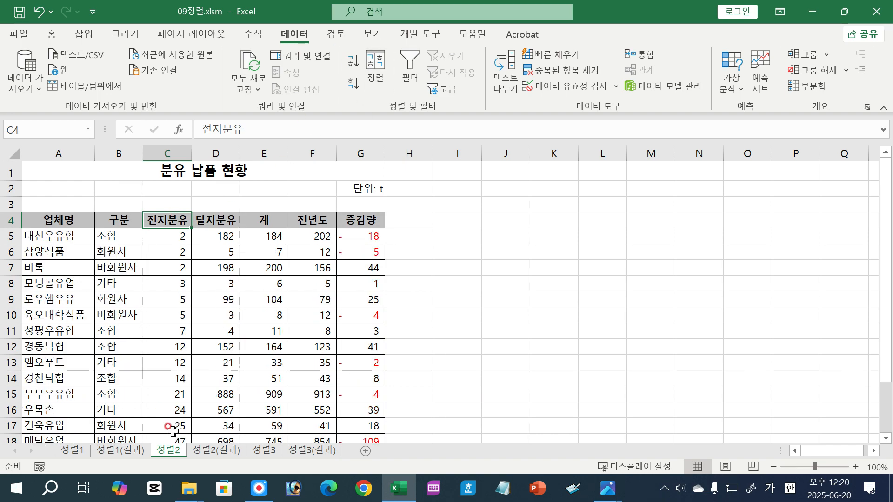
pyautogui.click(155, 353)
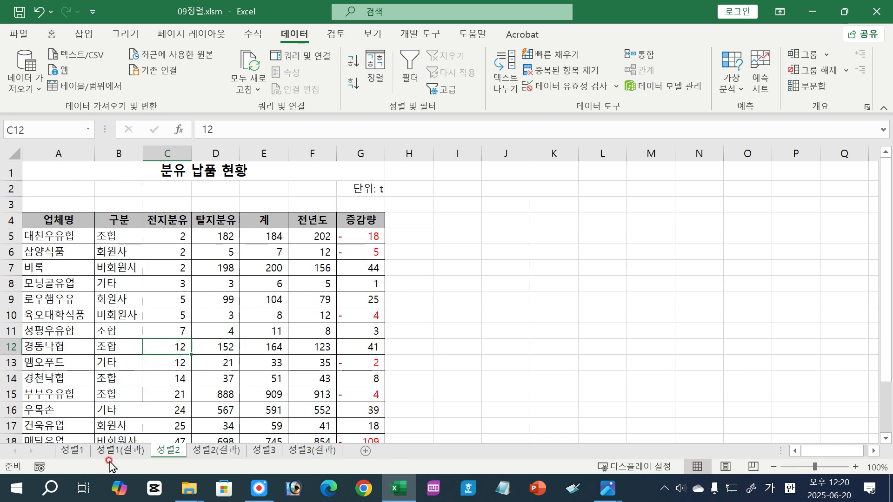
# On sheet 정렬1, select the separated car sales table B4:H15 and examine its 소형차 and 중형차 cells.
pyautogui.click(74, 451)
pyautogui.click(344, 194)
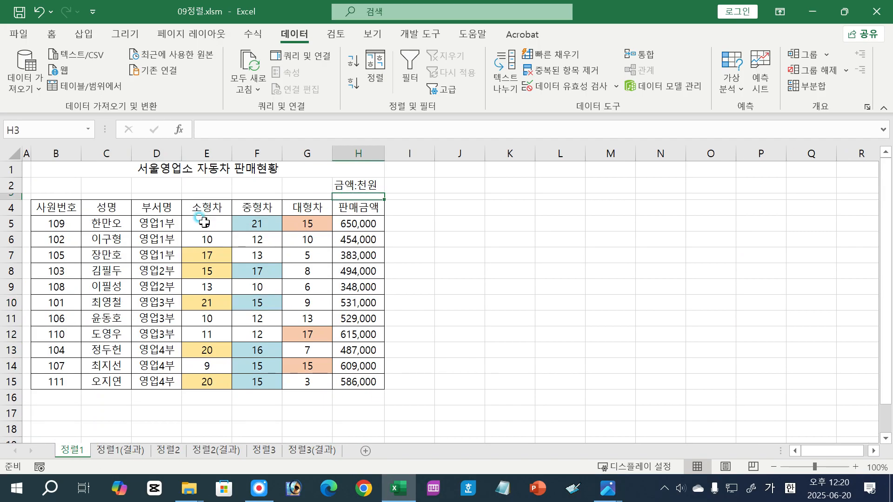
pyautogui.moveTo(54, 206); pyautogui.dragTo(353, 382)
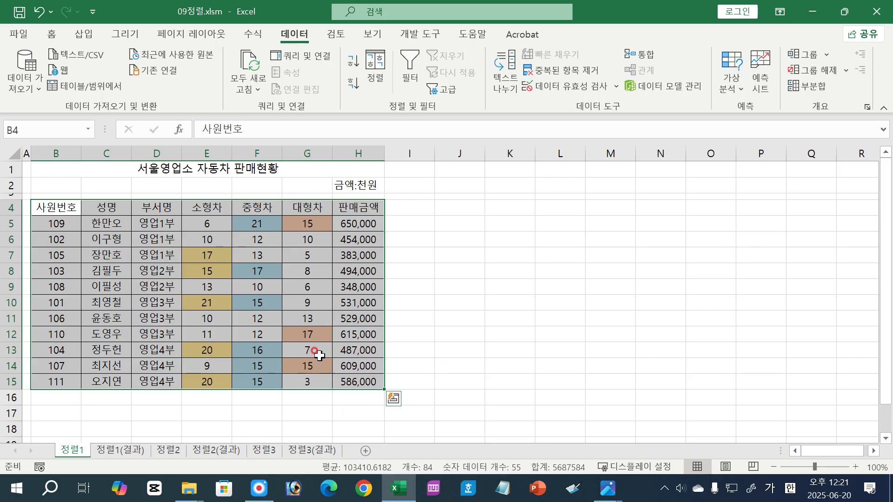
pyautogui.click(258, 284)
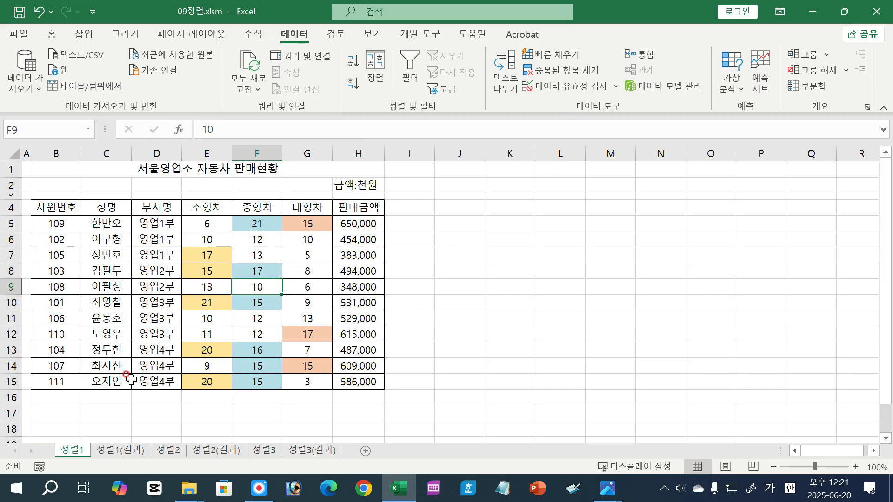
pyautogui.click(212, 285)
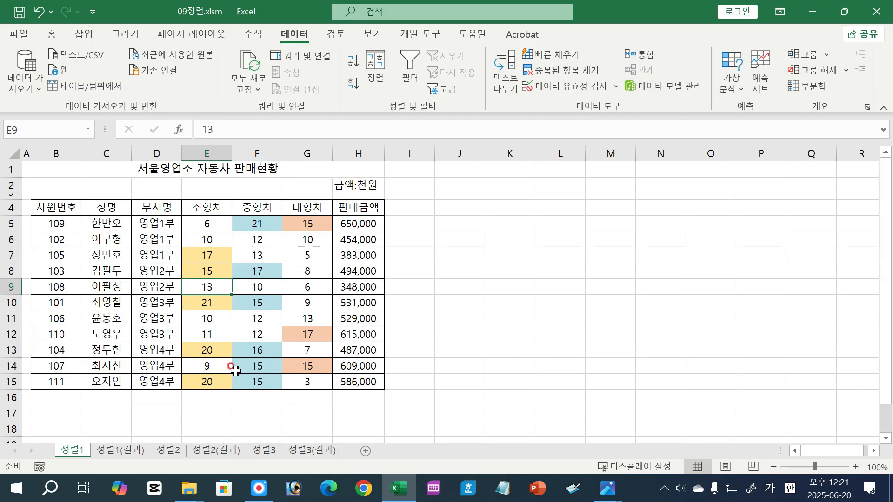
pyautogui.click(199, 204)
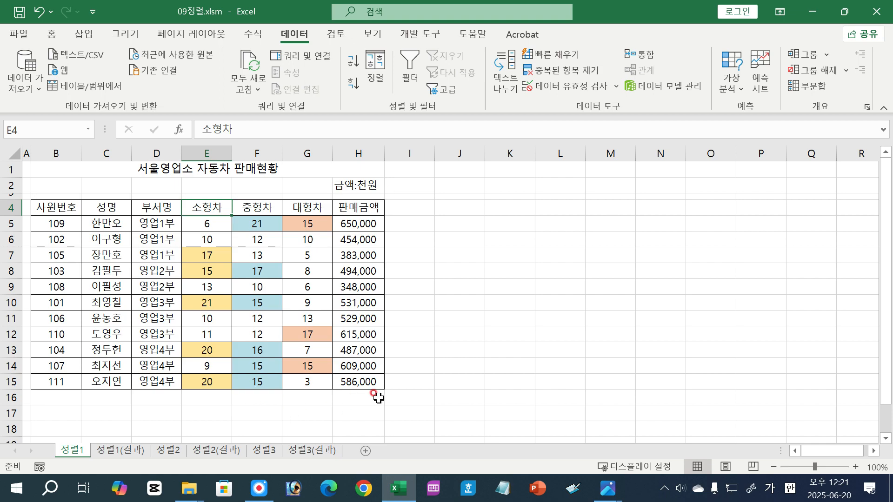
pyautogui.click(260, 328)
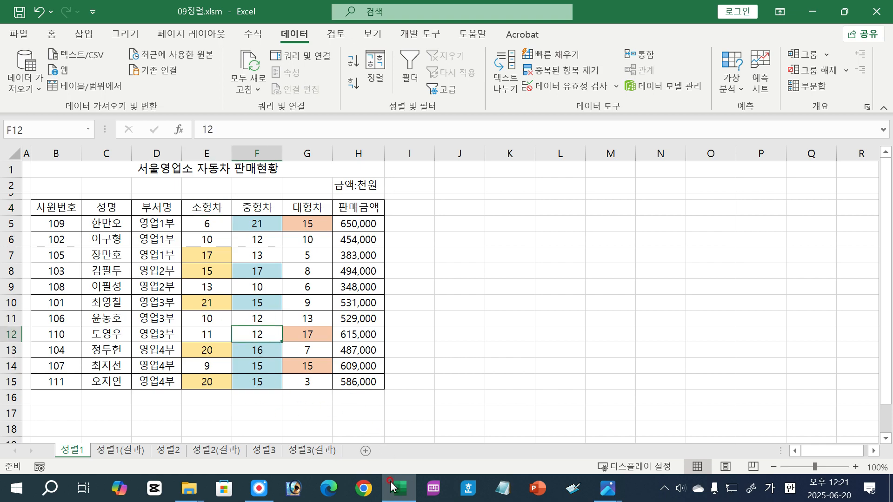
pyautogui.moveTo(608, 489)
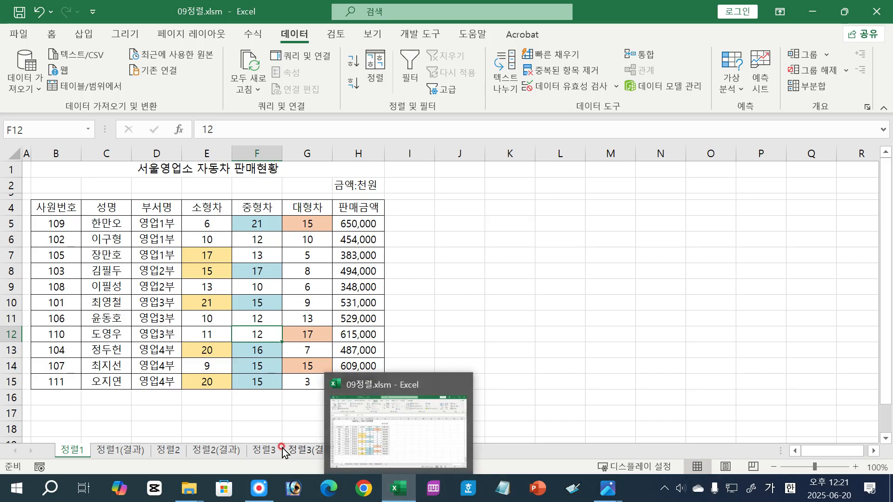
# On sheet 정렬3, review the 정렬 기준 options for the member table's 나이 criterion without applying a sort.
pyautogui.click(264, 450)
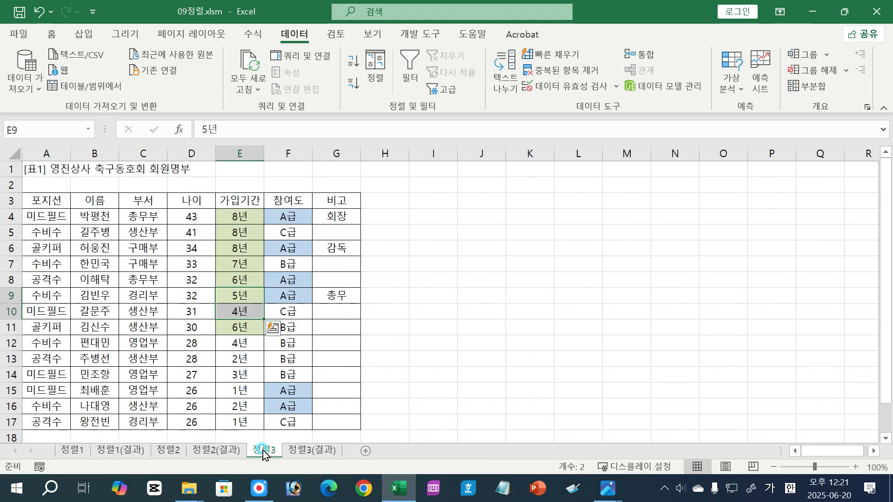
pyautogui.click(269, 309)
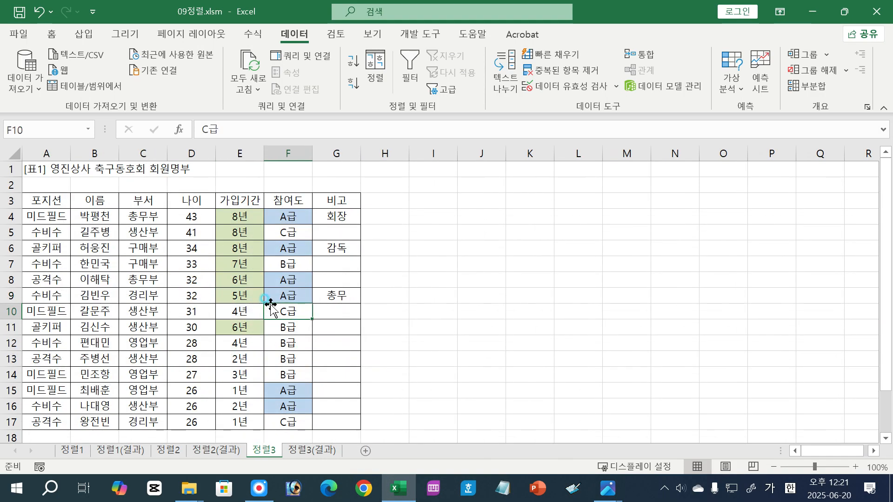
pyautogui.click(375, 69)
pyautogui.click(644, 247)
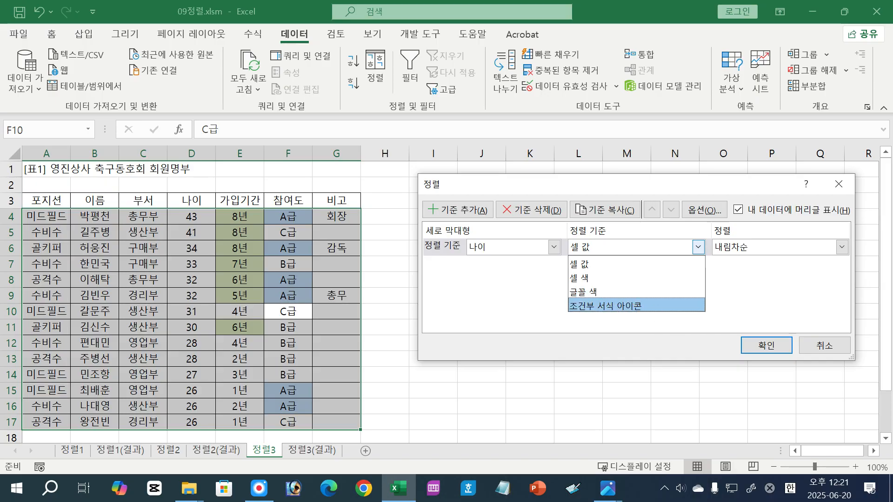
pyautogui.click(820, 347)
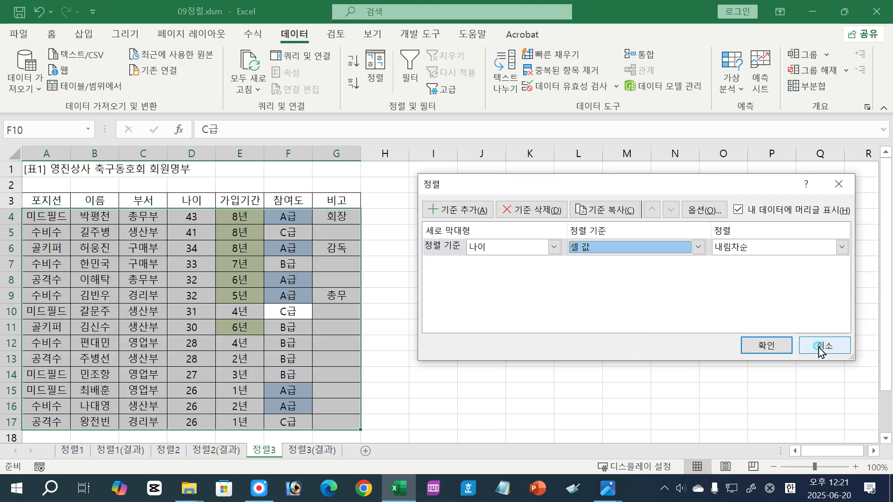
pyautogui.click(844, 345)
# Apply the four-bar rating icon set from the 추천 group as conditional formatting to the 나이 values in D4:D17.
pyautogui.click(186, 263)
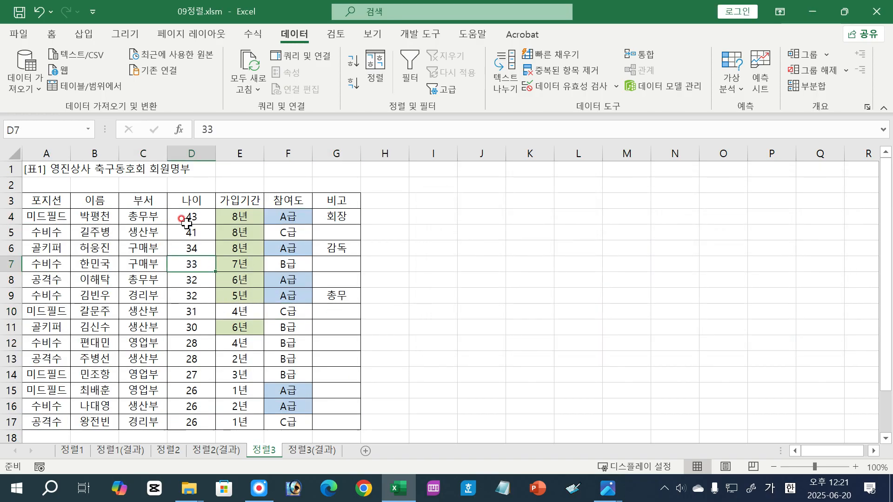
pyautogui.moveTo(186, 214); pyautogui.dragTo(189, 423)
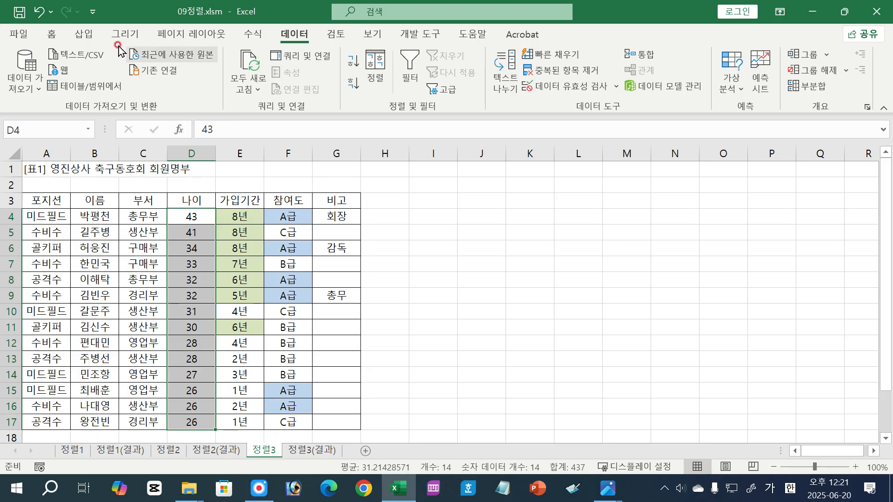
pyautogui.click(52, 35)
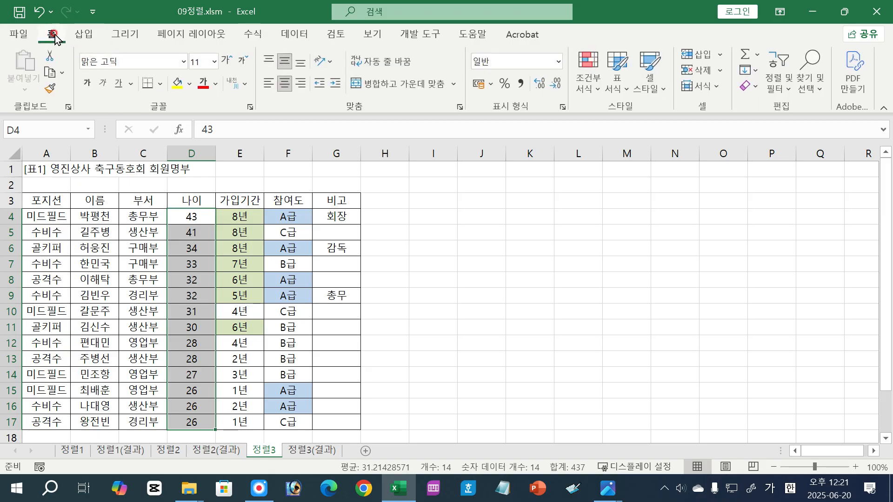
pyautogui.click(587, 88)
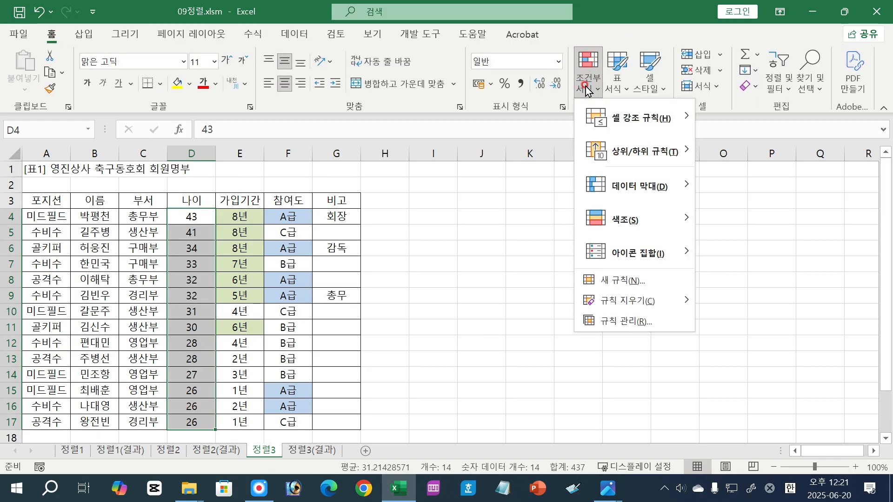
pyautogui.click(668, 254)
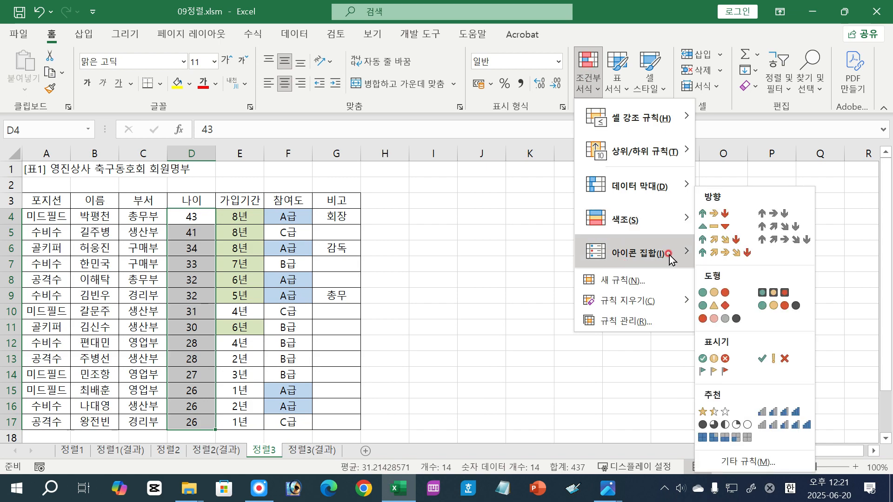
pyautogui.click(774, 413)
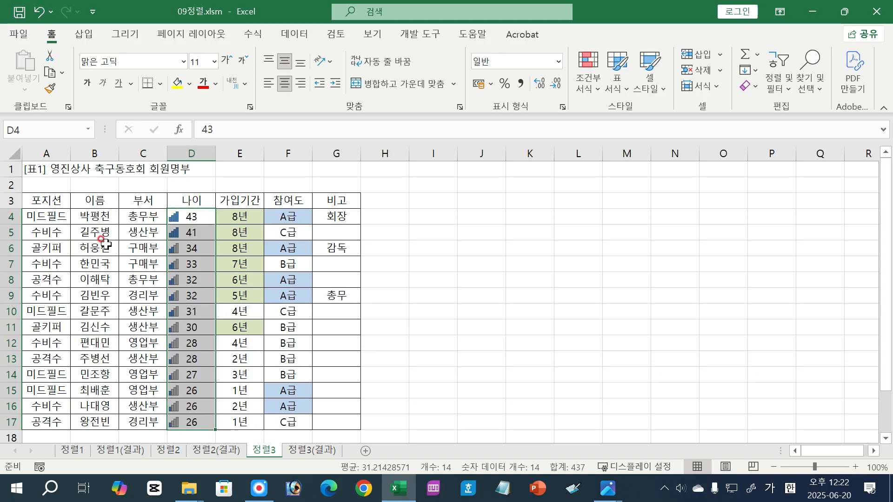
pyautogui.click(132, 261)
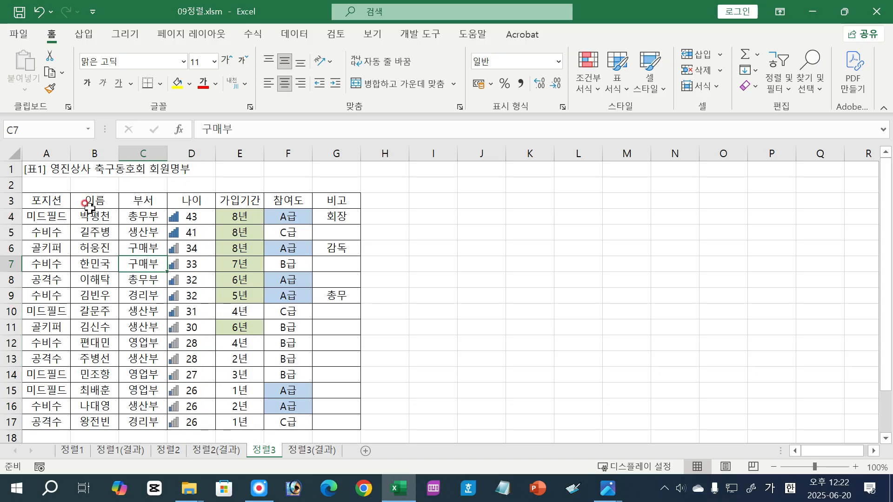
# Sort member table A3:G17 by 나이 on 조건부 서식 아이콘, with the fully filled four-bar icon set to 아래쪽에 표시.
pyautogui.moveTo(49, 200); pyautogui.dragTo(329, 421)
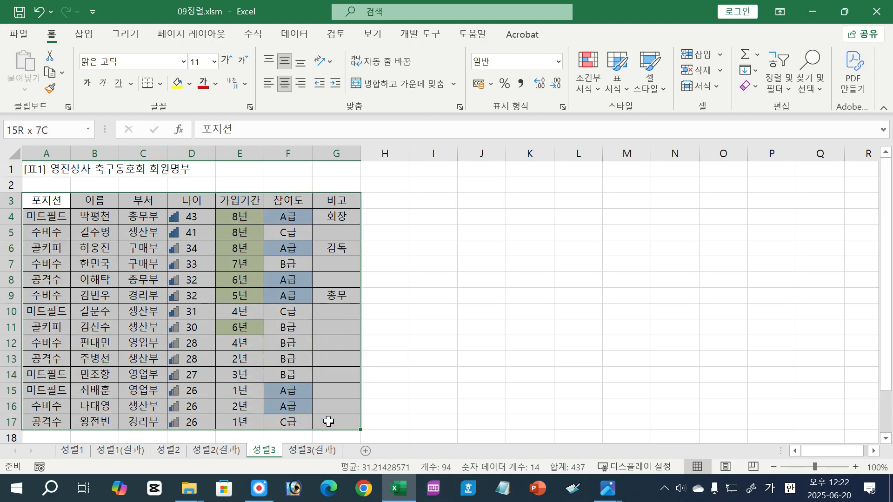
pyautogui.click(294, 34)
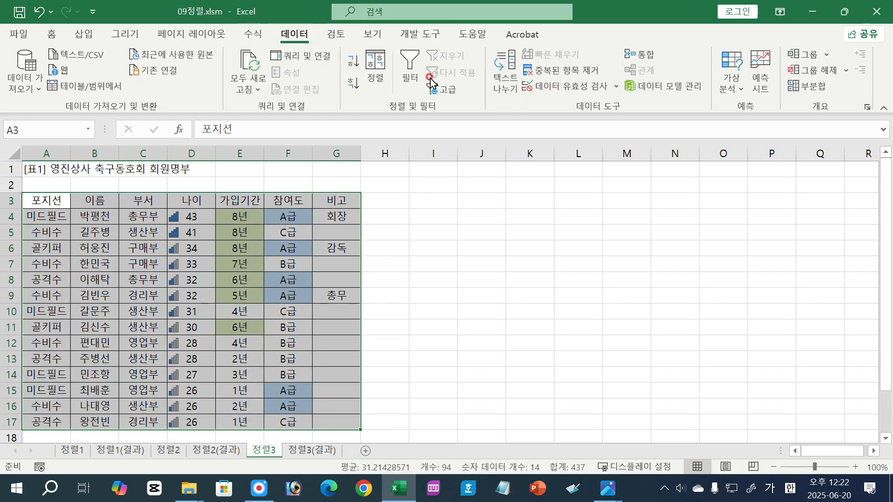
pyautogui.click(375, 69)
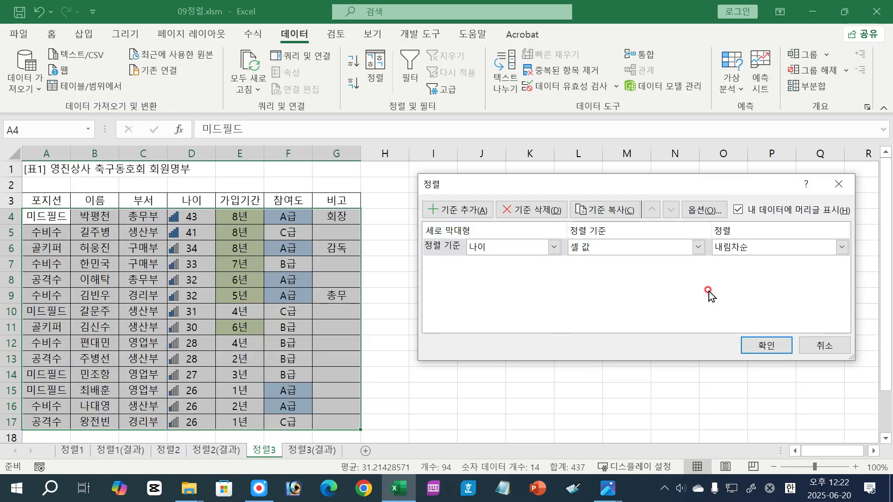
pyautogui.click(616, 252)
pyautogui.click(592, 303)
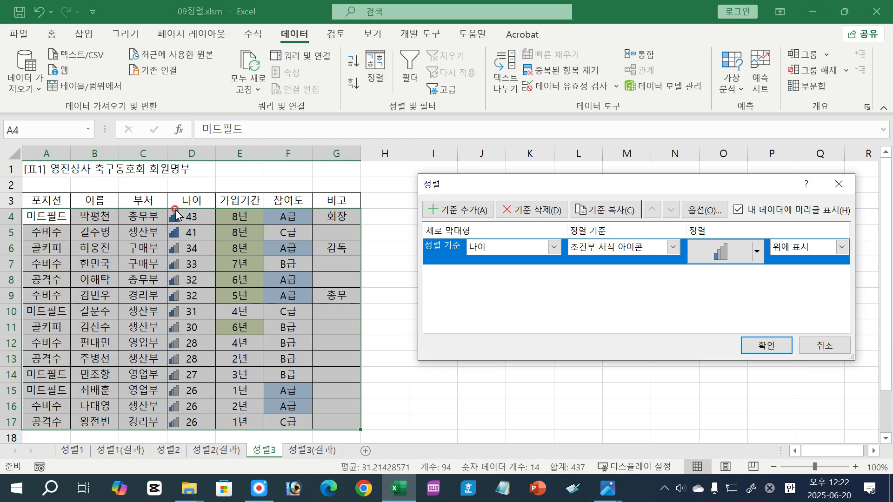
pyautogui.click(756, 251)
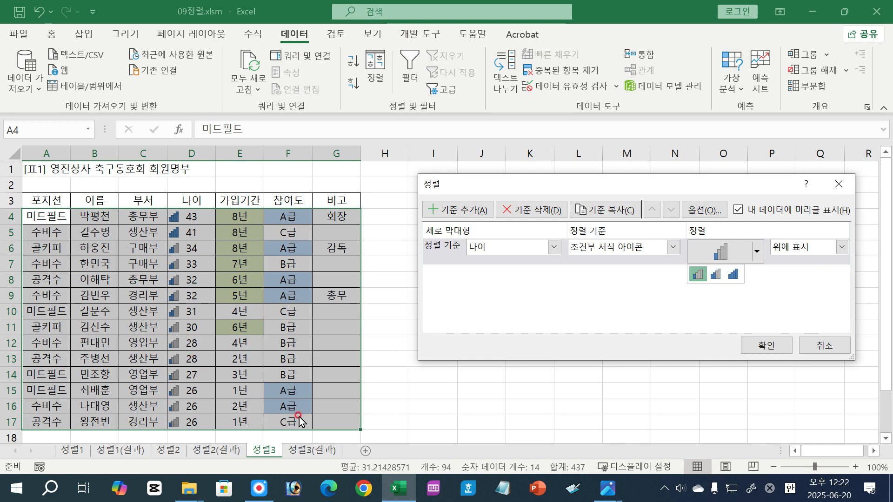
pyautogui.click(734, 275)
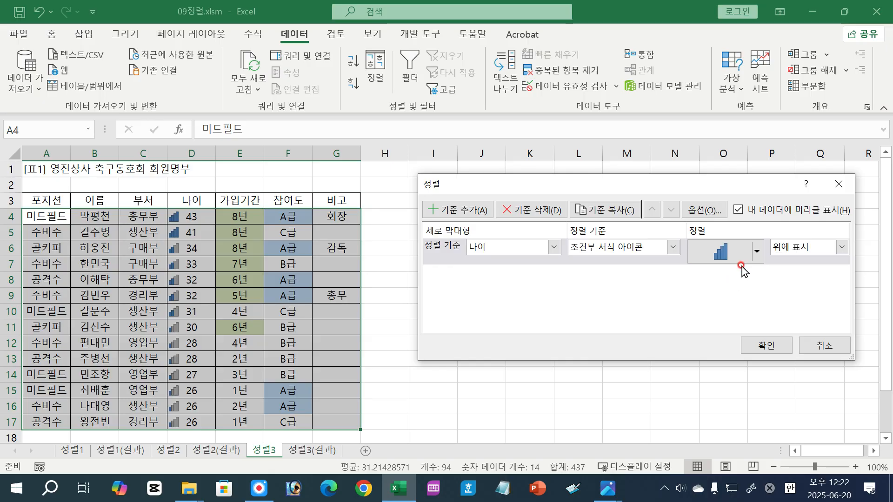
pyautogui.click(797, 248)
pyautogui.click(798, 278)
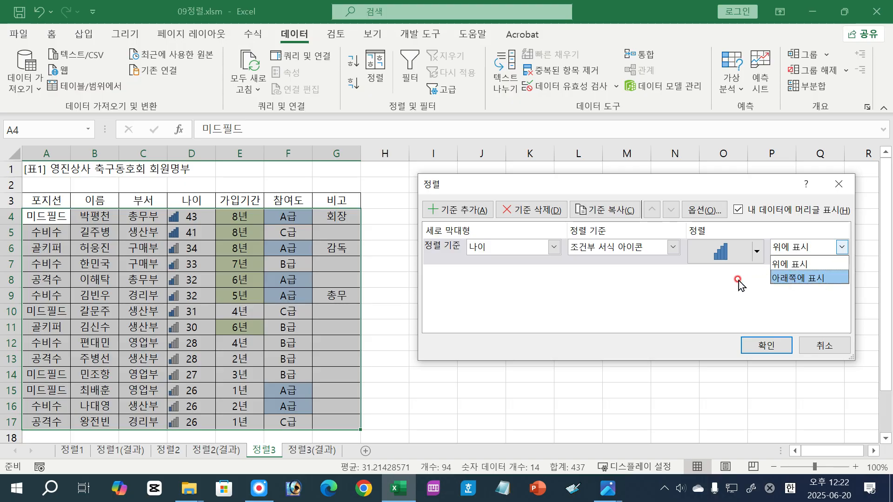
pyautogui.click(794, 278)
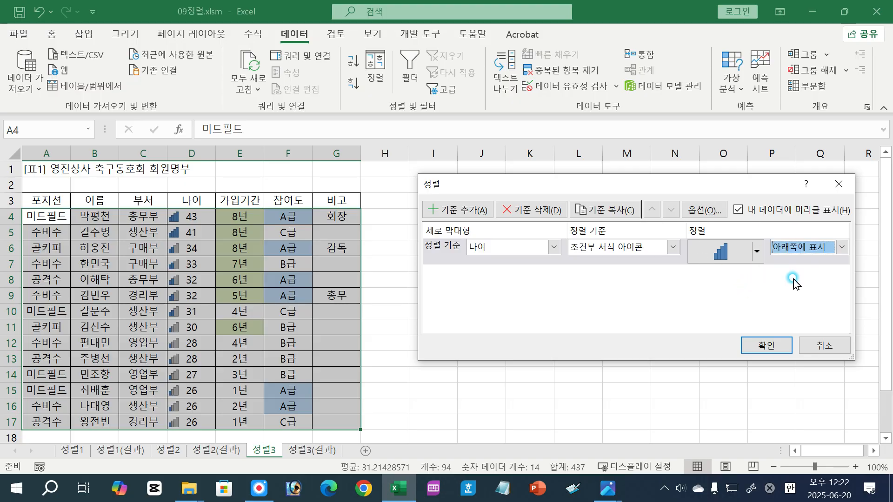
pyautogui.click(765, 344)
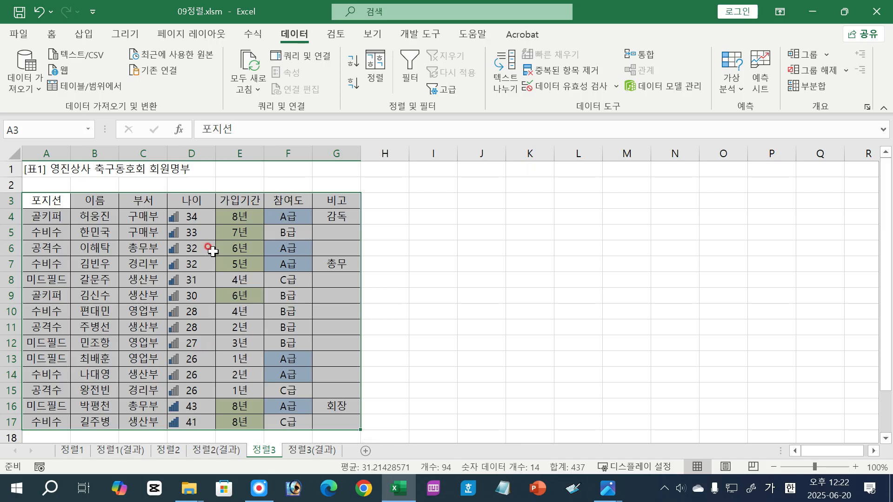
# Review the 아이콘 집합 conditional formatting choices for the 나이 values in D4:D17, including the four-bar rating set.
pyautogui.click(192, 217)
pyautogui.moveTo(192, 217); pyautogui.dragTo(187, 422)
pyautogui.click(84, 34)
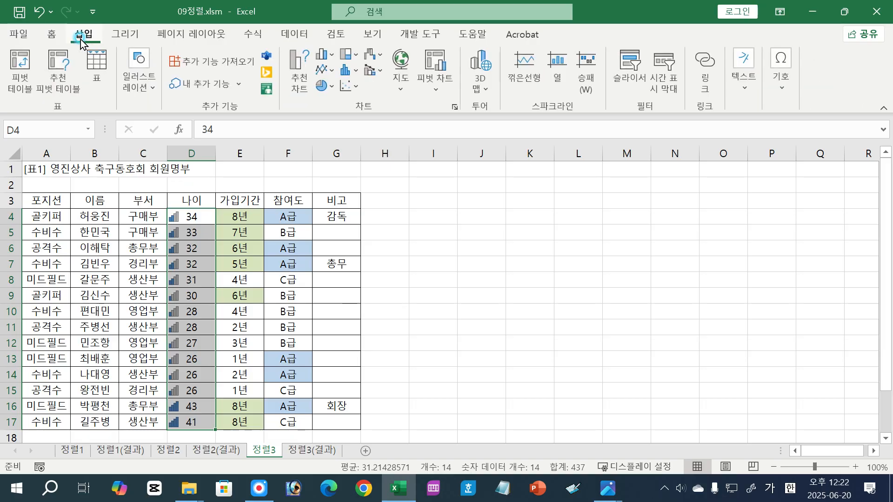
pyautogui.click(51, 34)
pyautogui.click(589, 75)
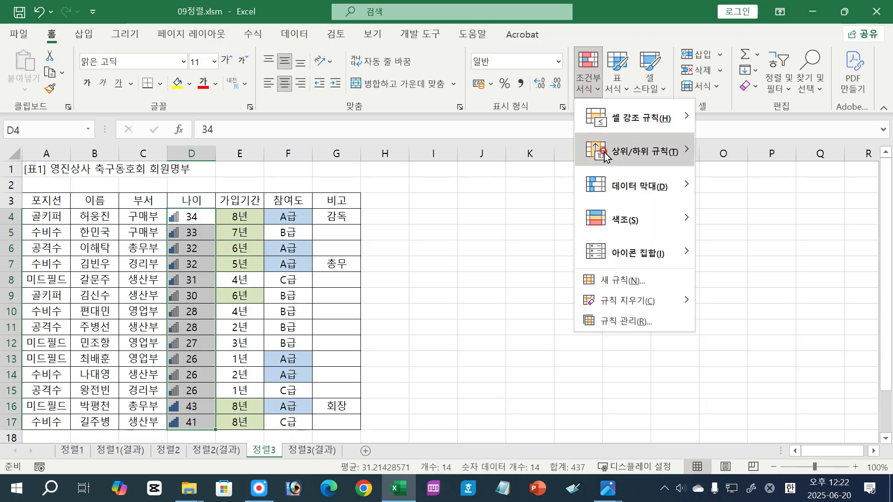
pyautogui.moveTo(695, 258)
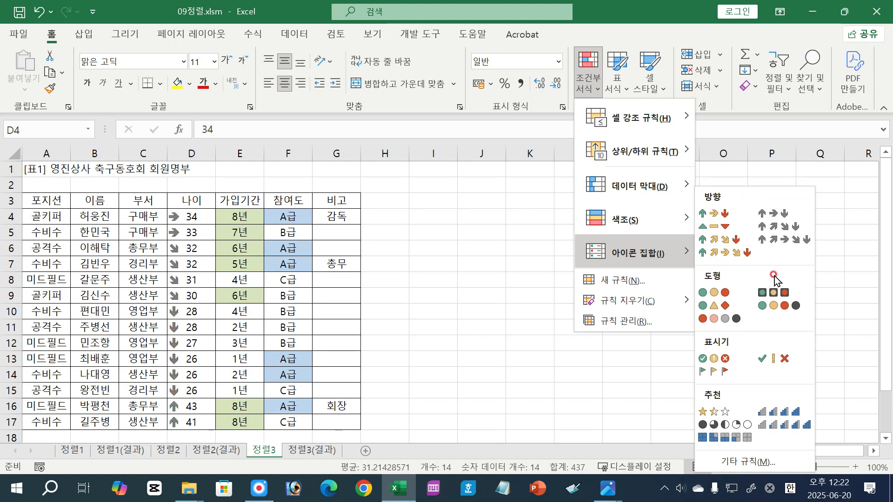
pyautogui.click(779, 411)
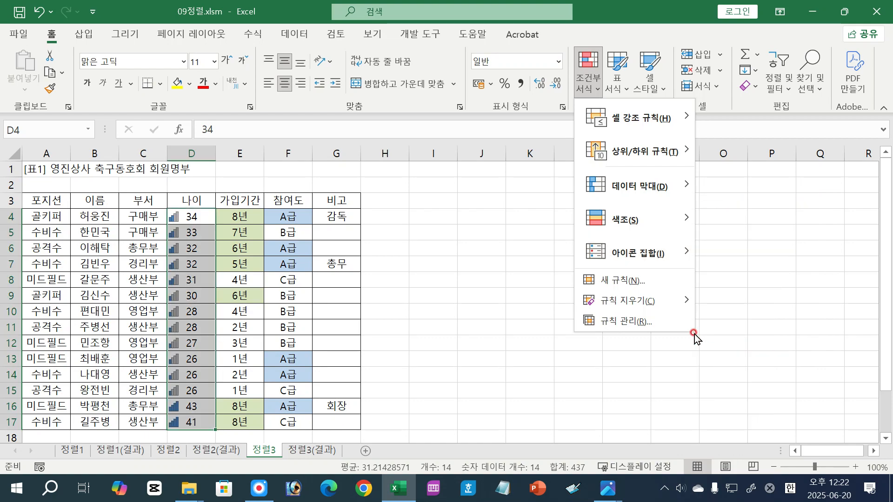
pyautogui.click(191, 248)
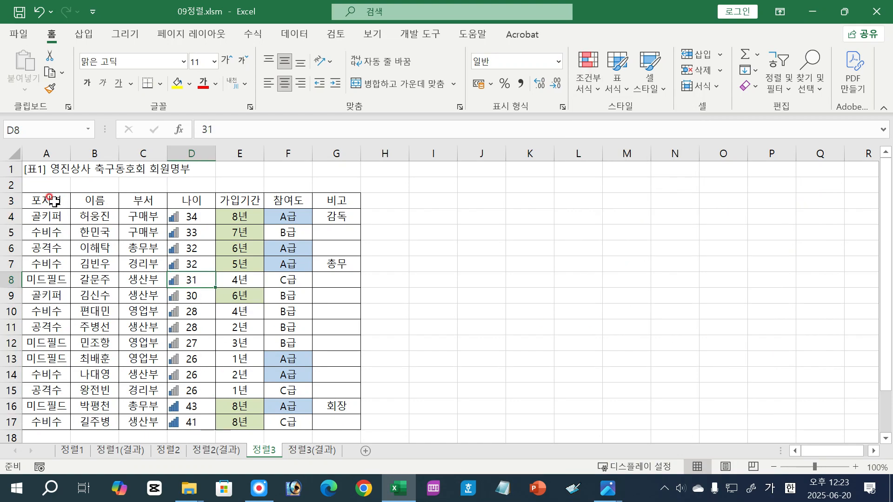
# Review the 조건부 서식 아이콘 option among the 나이 criterion's 정렬 기준 choices for A3:G17, then cancel the sort settings.
pyautogui.moveTo(46, 200); pyautogui.dragTo(336, 422)
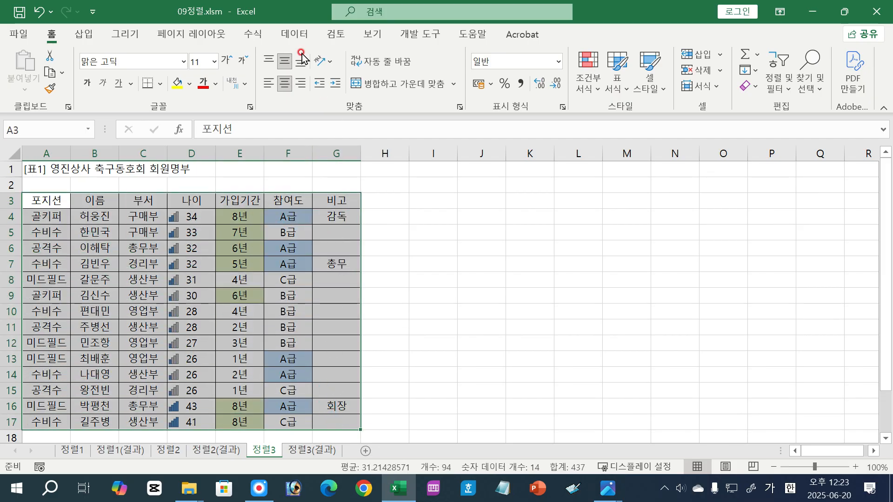
pyautogui.click(292, 35)
pyautogui.click(363, 77)
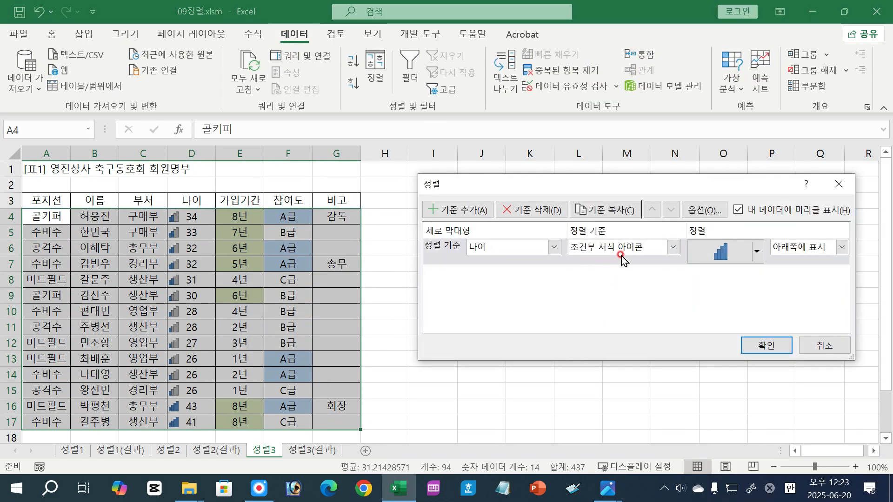
pyautogui.click(673, 247)
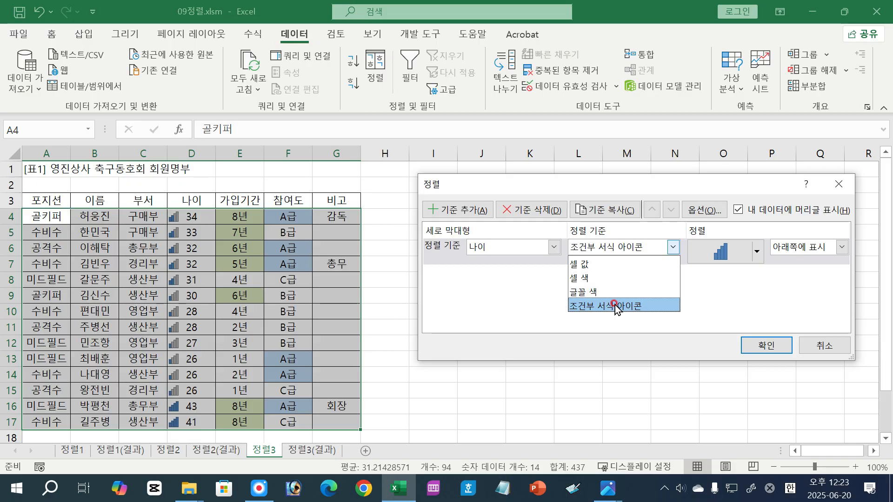
pyautogui.click(615, 306)
pyautogui.click(614, 248)
pyautogui.click(493, 305)
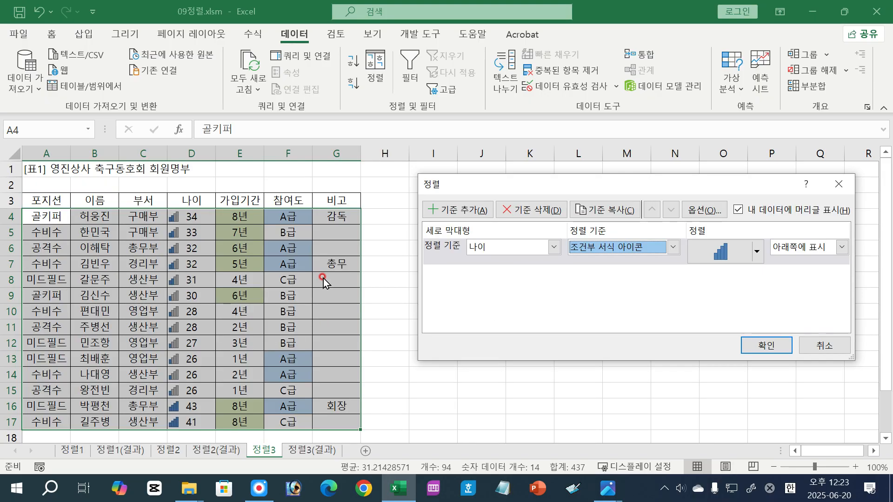
pyautogui.click(820, 344)
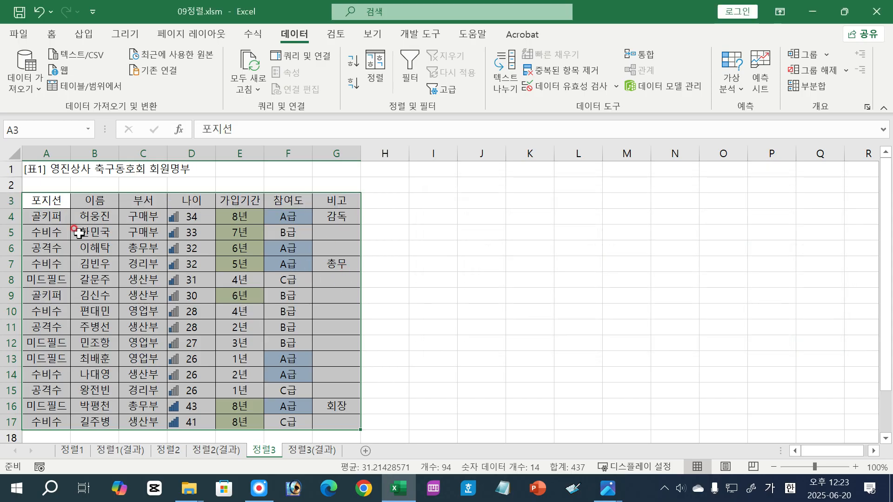
# Examine the first member record in A4:G4 against the 나이 column to see which cells belong together in a sort.
pyautogui.click(43, 216)
pyautogui.moveTo(43, 215); pyautogui.dragTo(323, 218)
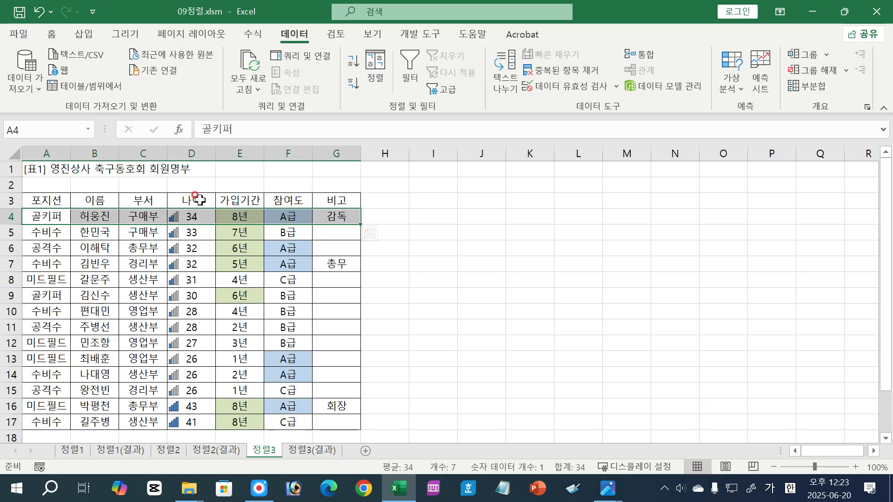
pyautogui.moveTo(190, 200); pyautogui.dragTo(203, 424)
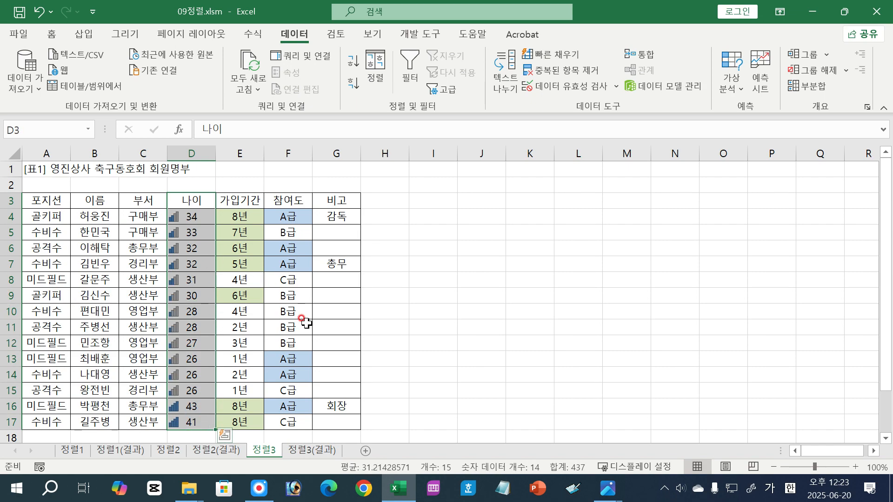
pyautogui.moveTo(36, 216); pyautogui.dragTo(330, 218)
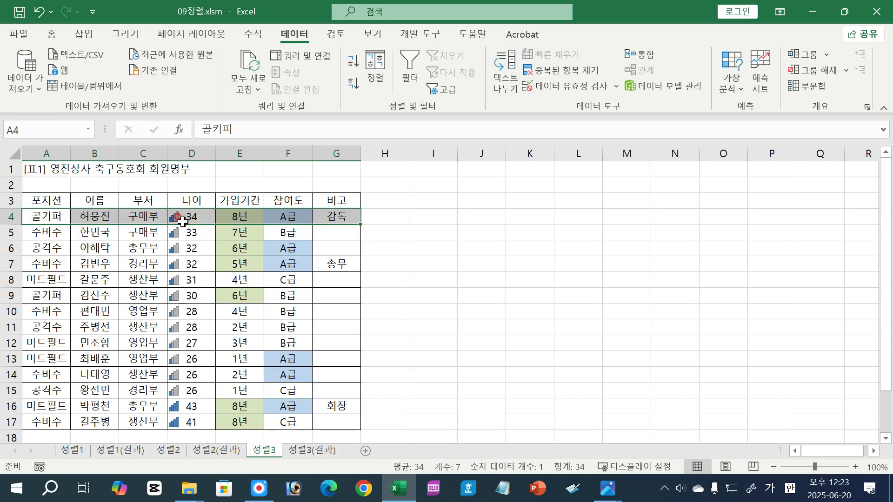
pyautogui.moveTo(49, 214); pyautogui.dragTo(142, 218)
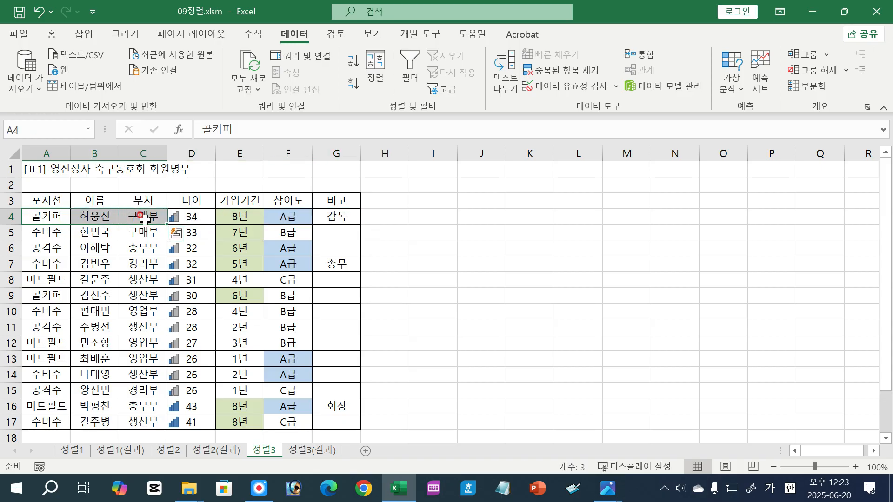
pyautogui.moveTo(229, 219); pyautogui.dragTo(331, 217)
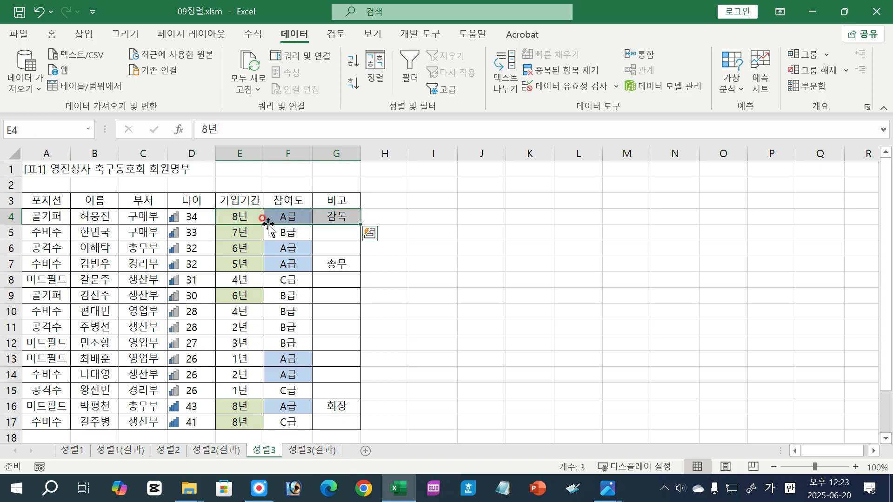
pyautogui.click(195, 215)
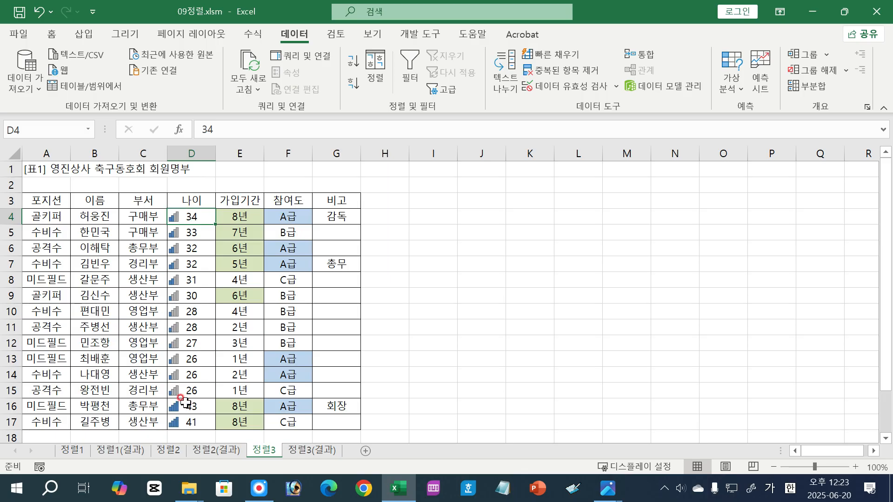
pyautogui.click(99, 220)
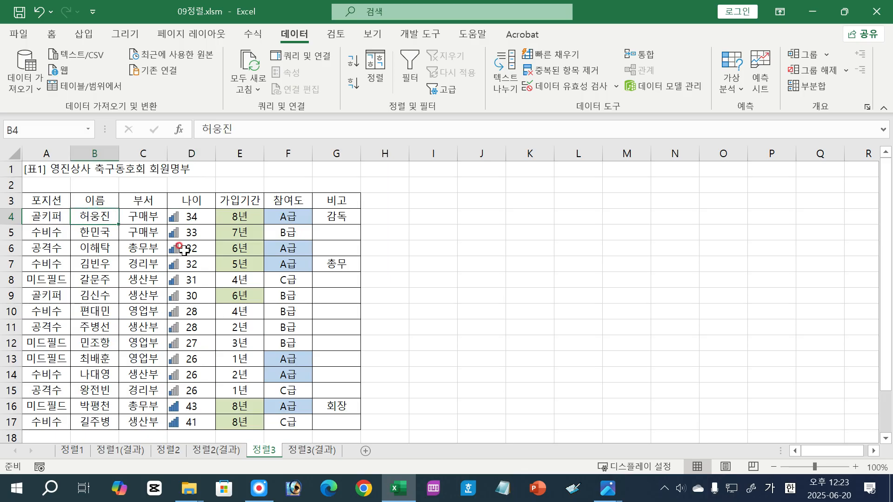
pyautogui.click(192, 217)
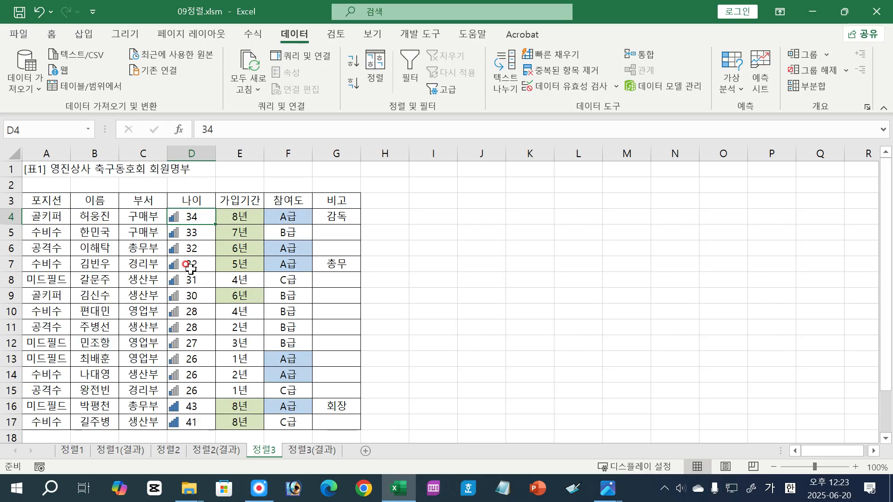
# Select only the 나이 column, D3:D17, in the member table.
pyautogui.moveTo(201, 201); pyautogui.dragTo(194, 420)
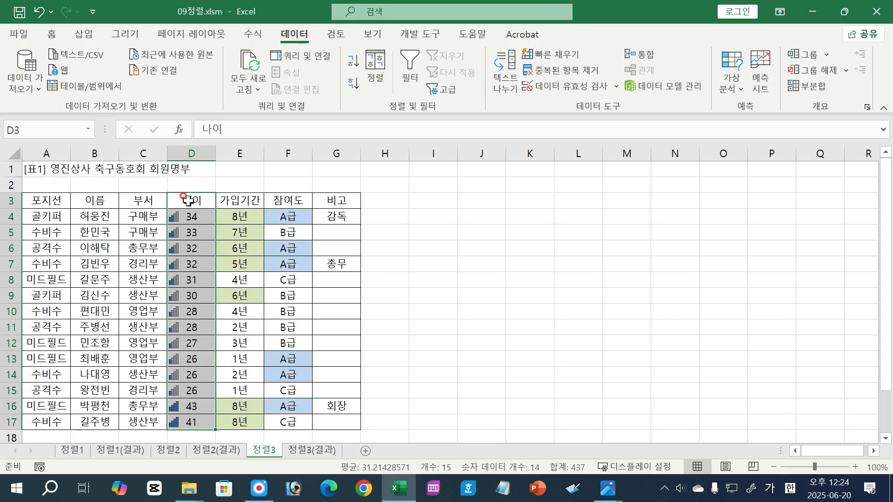
pyautogui.click(202, 201)
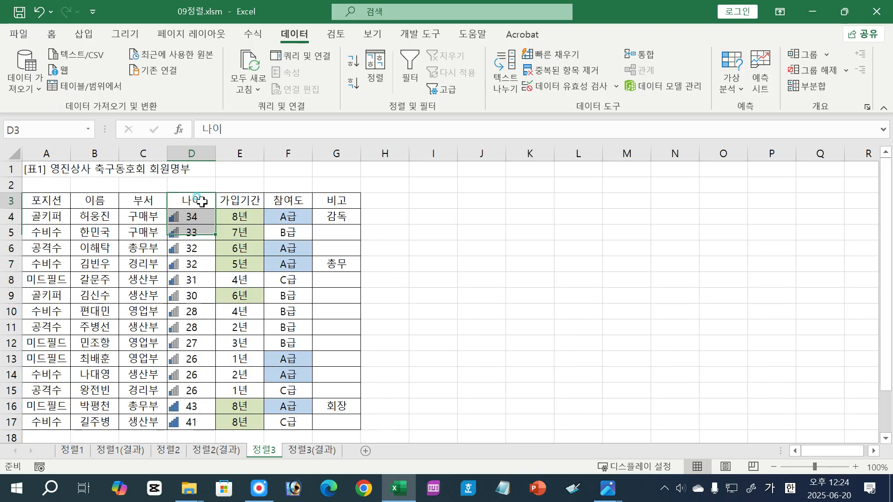
pyautogui.moveTo(202, 201); pyautogui.dragTo(193, 423)
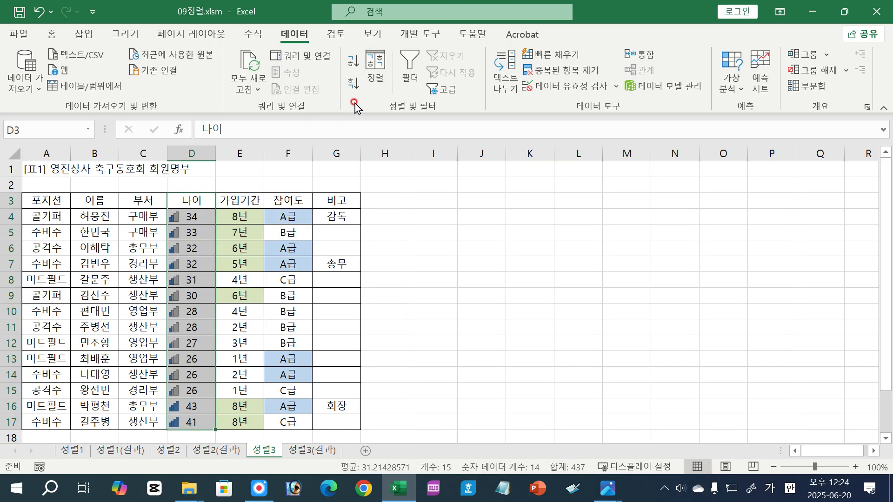
pyautogui.click(375, 65)
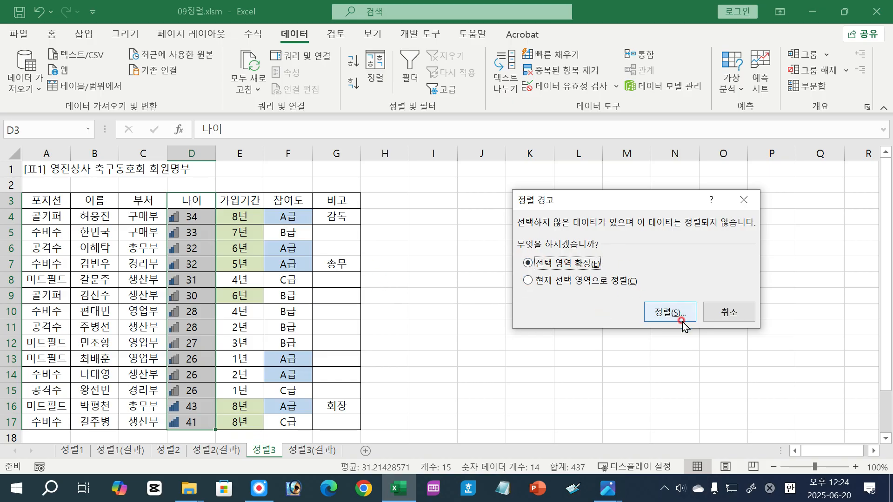
pyautogui.click(670, 312)
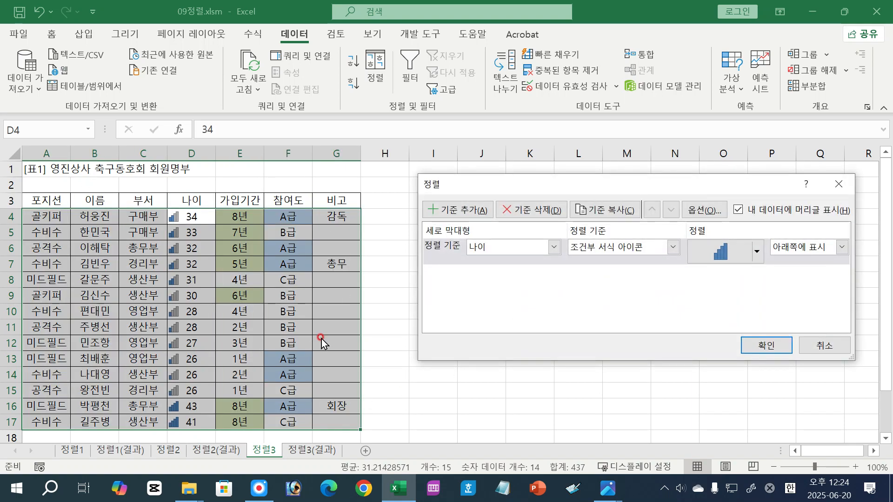
pyautogui.click(835, 346)
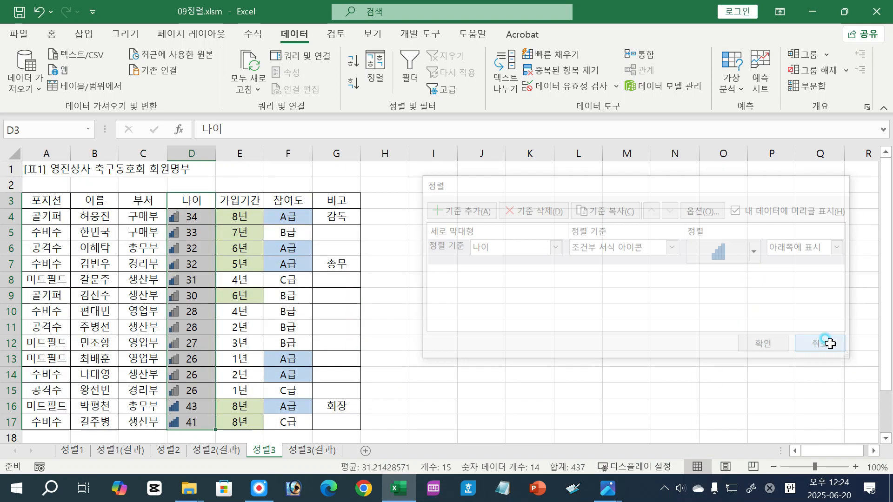
# Sort only the currently selected 나이 column, without expanding the selection, by cell values (셀 값) in ascending order (오름차순).
pyautogui.click(382, 81)
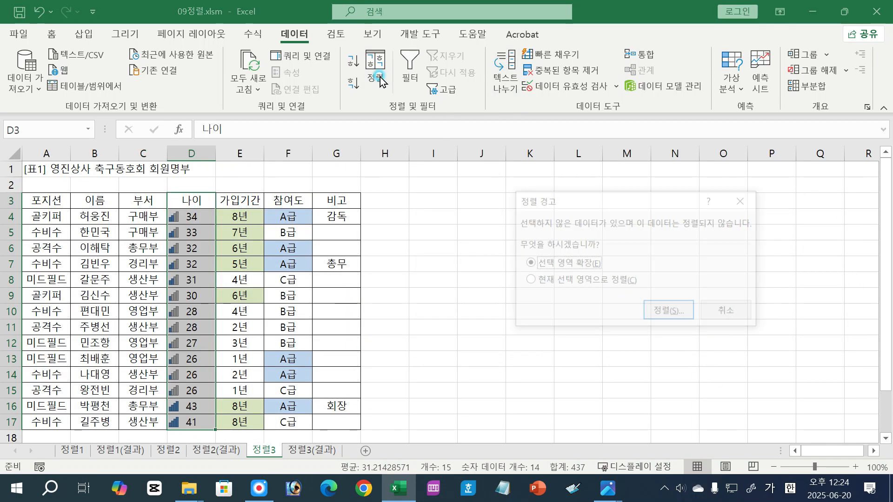
pyautogui.click(551, 284)
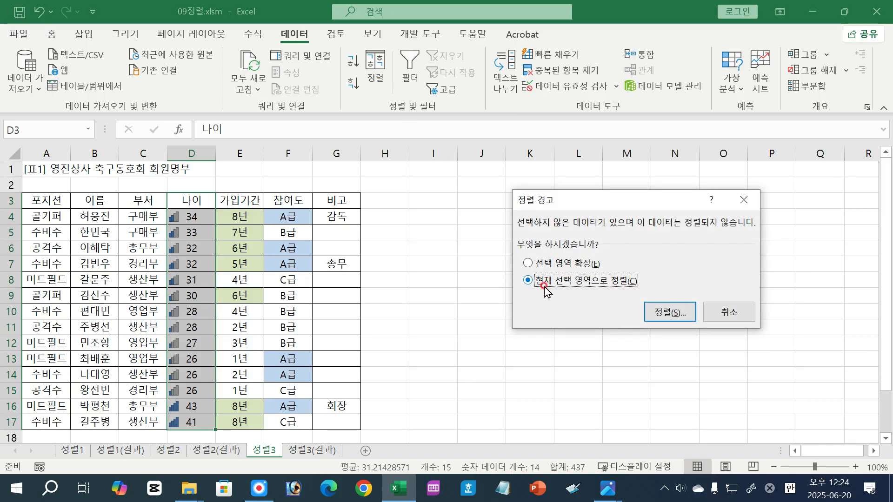
pyautogui.click(672, 313)
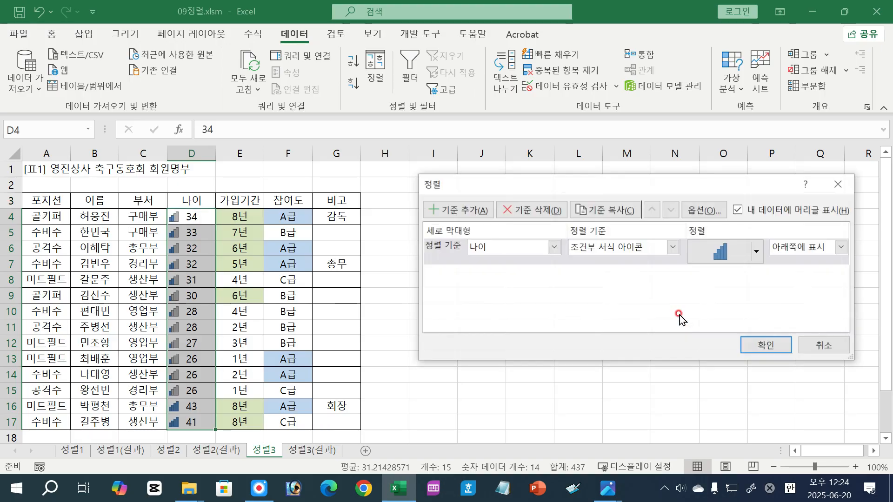
pyautogui.click(496, 250)
pyautogui.click(494, 265)
pyautogui.click(673, 247)
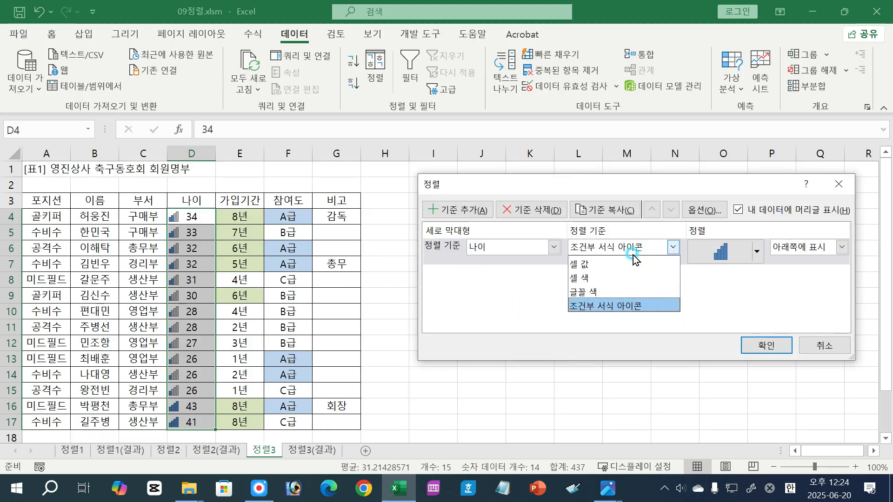
pyautogui.click(589, 261)
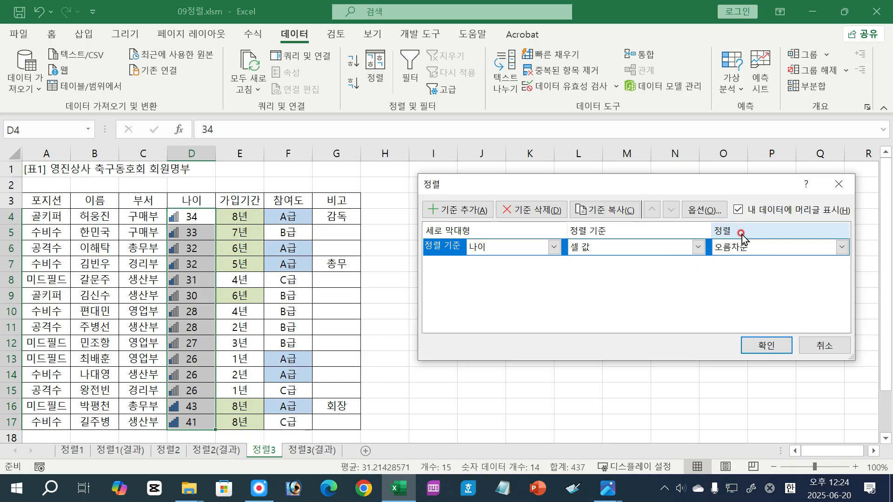
pyautogui.click(750, 350)
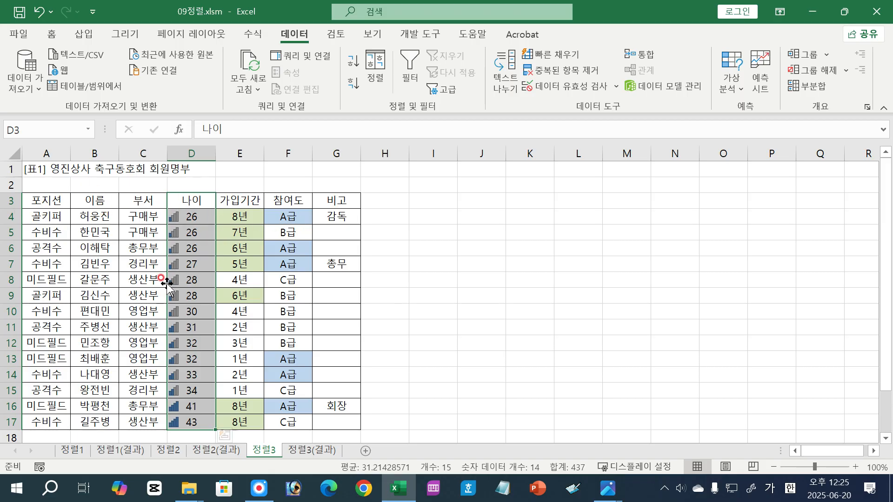
# Undo the sort of the 나이 column and highlight the first member's record in A4:G4.
pyautogui.click(40, 12)
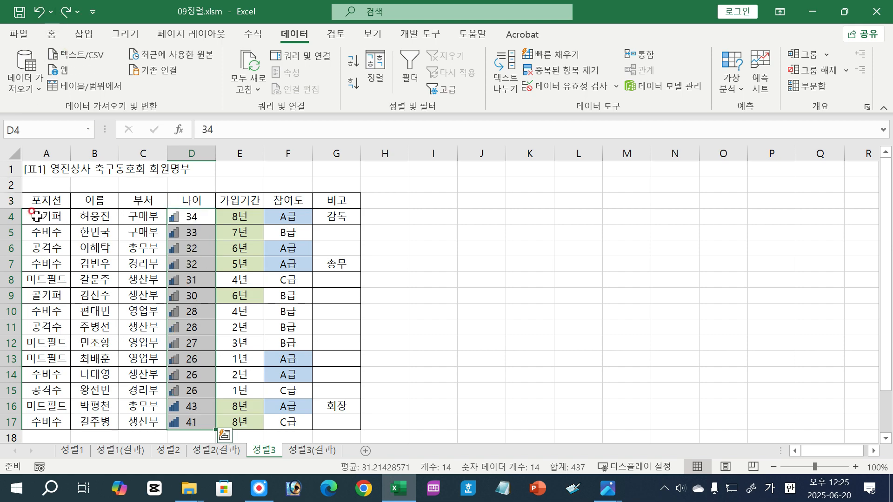
pyautogui.moveTo(30, 215); pyautogui.dragTo(344, 219)
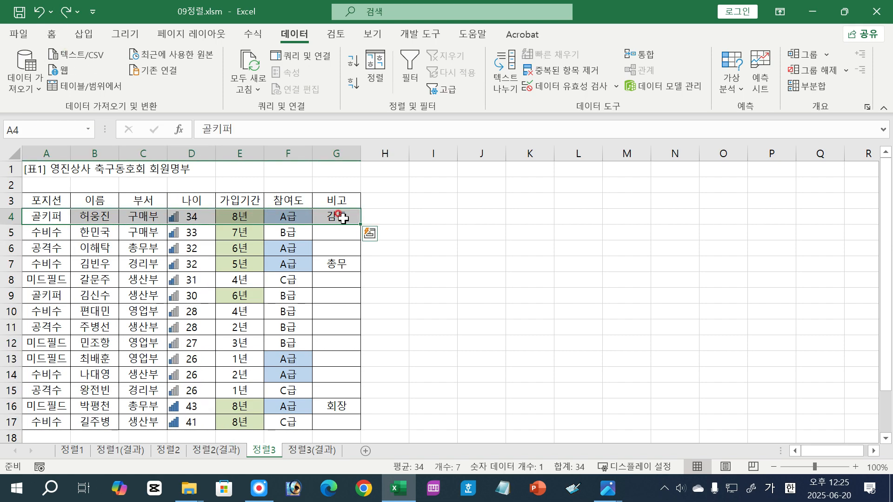
pyautogui.click(233, 345)
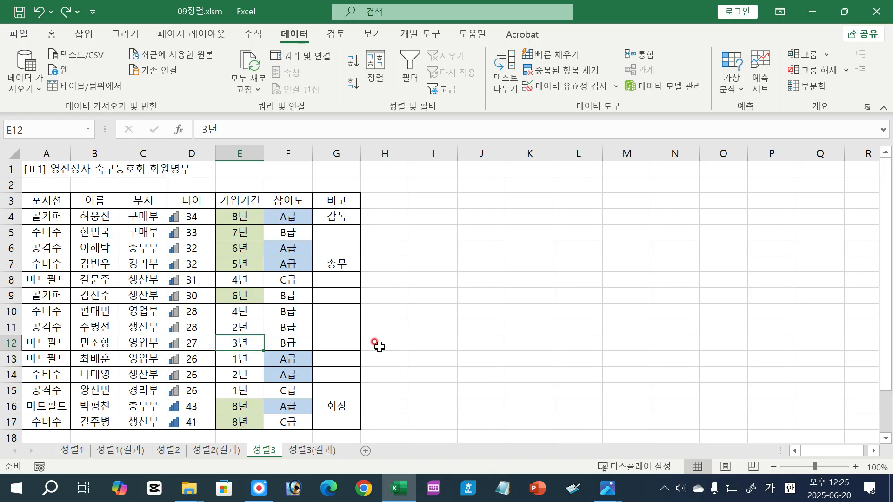
# Enter the sample values 나, 가 and 다 in cells J7, K7 and L7.
pyautogui.click(464, 269)
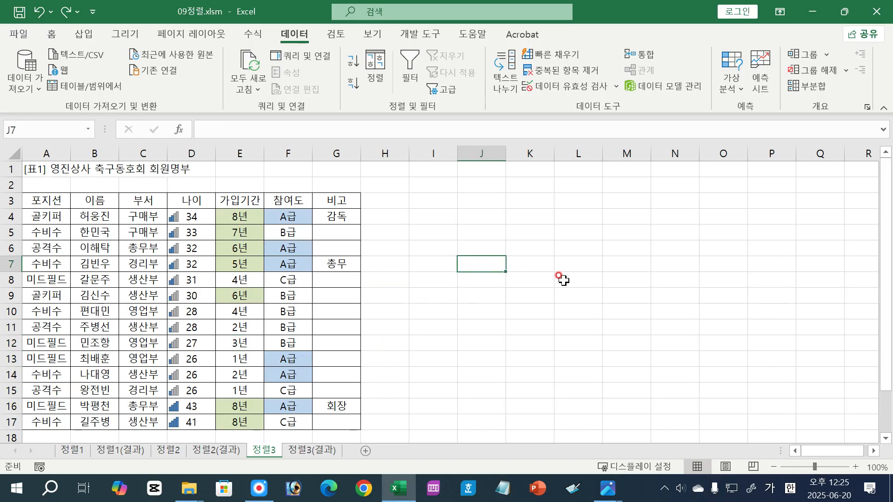
pyautogui.write('나')
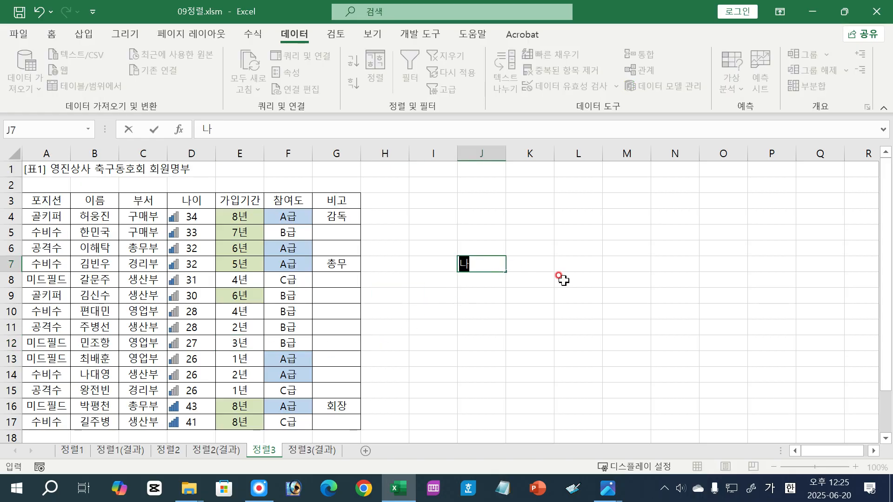
pyautogui.press('Tab')
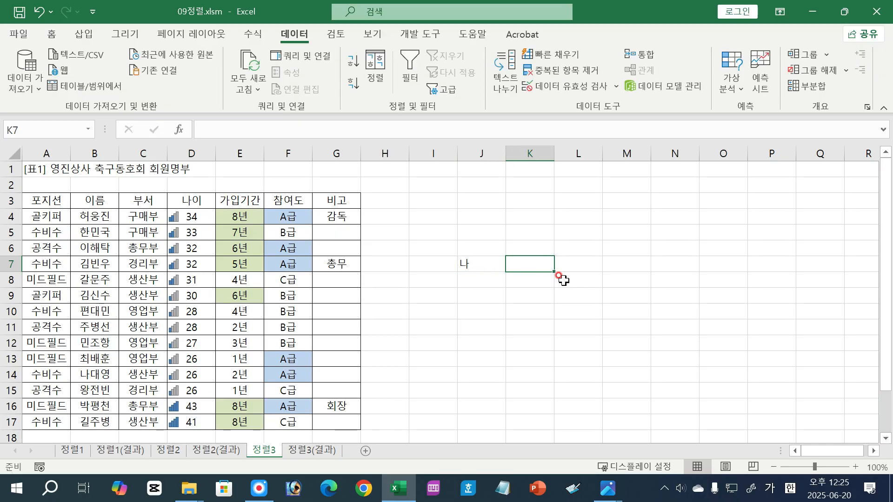
pyautogui.write('가')
pyautogui.press('Tab')
pyautogui.write('다')
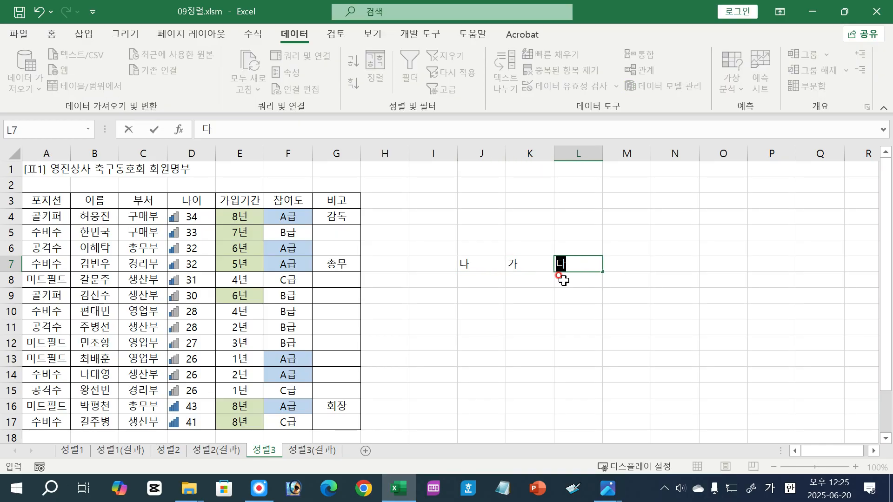
pyautogui.click(533, 292)
# Start a custom sort on J7:L7 and set its direction to left to right (왼쪽에서 오른쪽).
pyautogui.moveTo(465, 264); pyautogui.dragTo(568, 263)
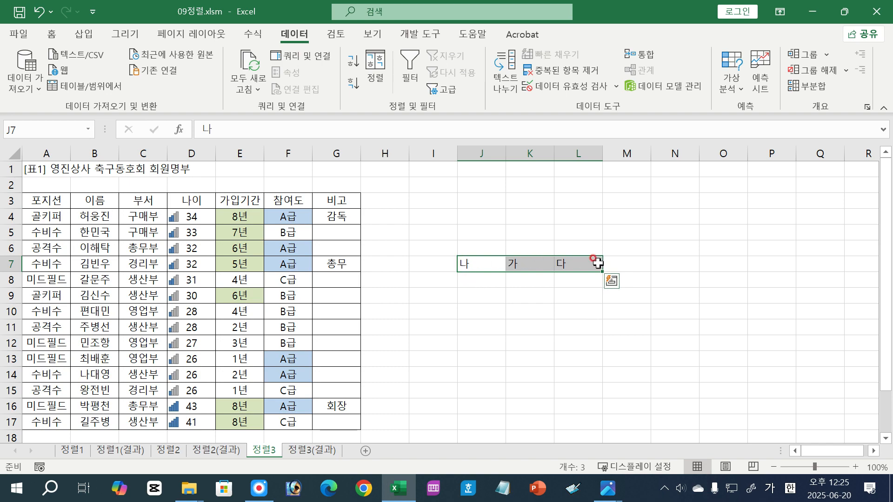
pyautogui.click(376, 80)
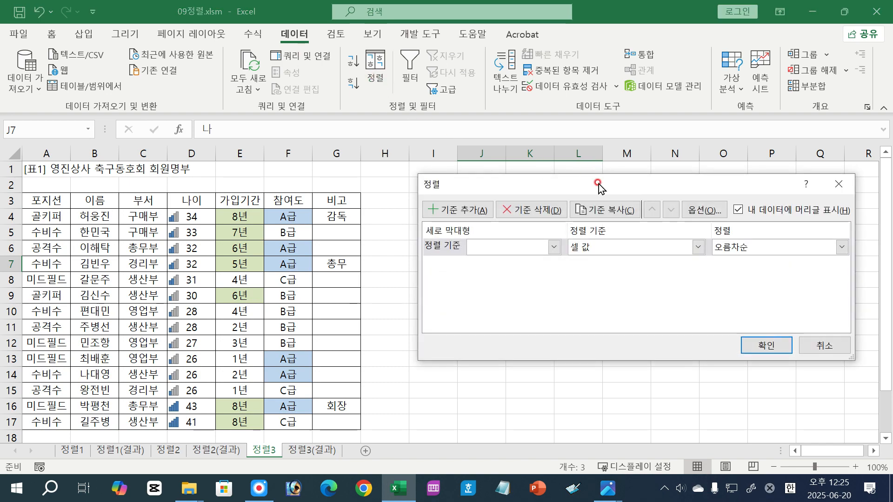
pyautogui.moveTo(596, 188); pyautogui.dragTo(333, 42)
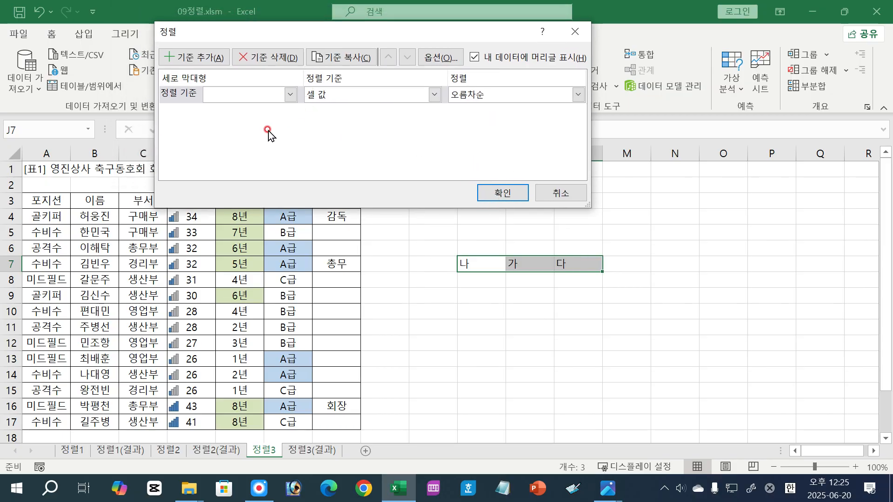
pyautogui.click(256, 95)
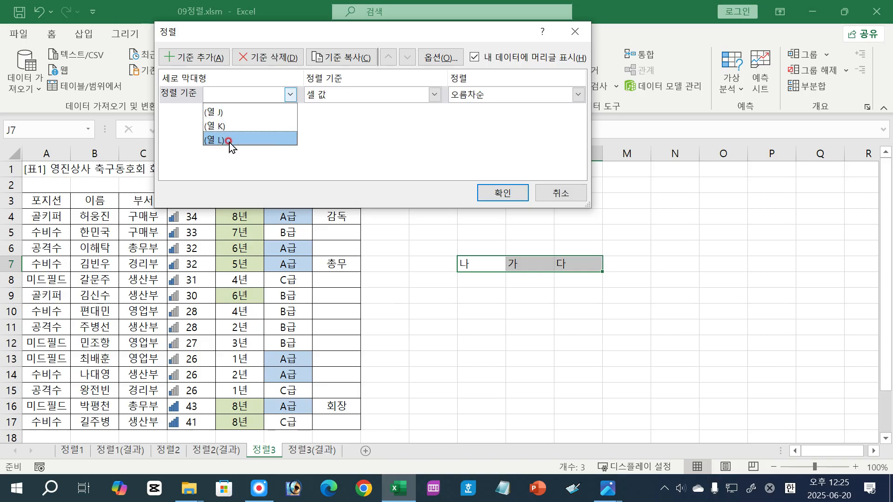
pyautogui.click(478, 260)
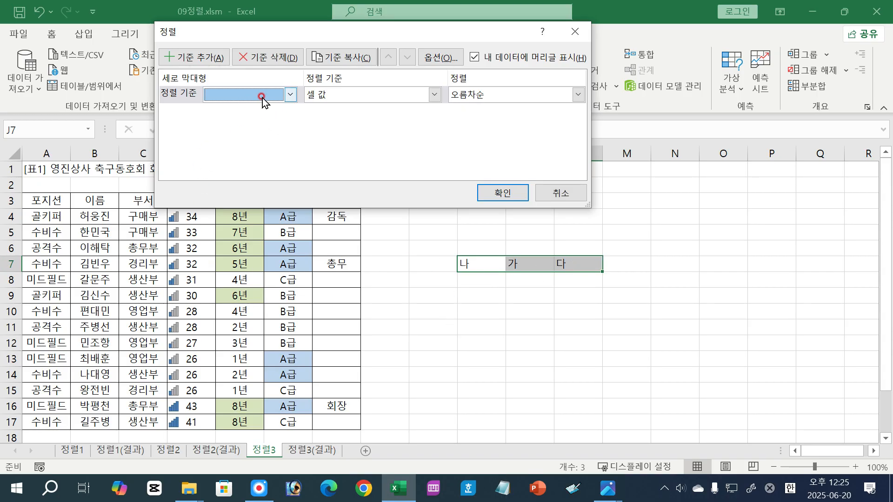
pyautogui.click(447, 58)
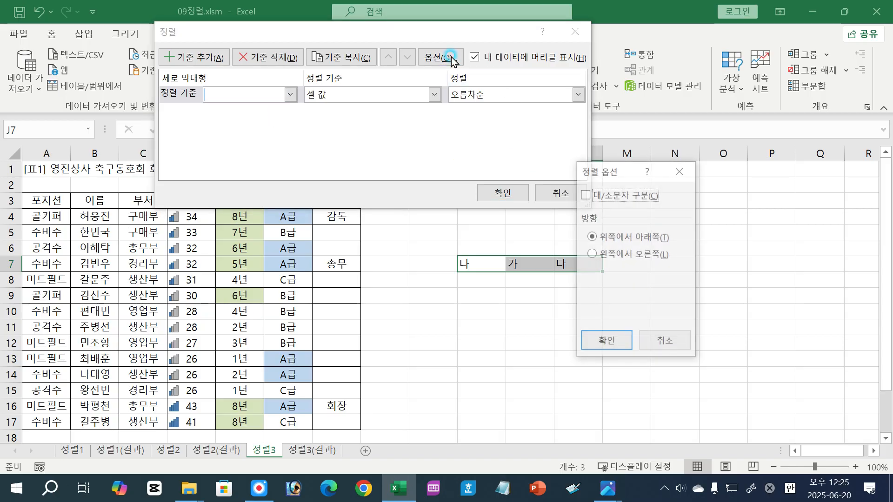
pyautogui.moveTo(590, 183); pyautogui.dragTo(696, 145)
pyautogui.click(699, 217)
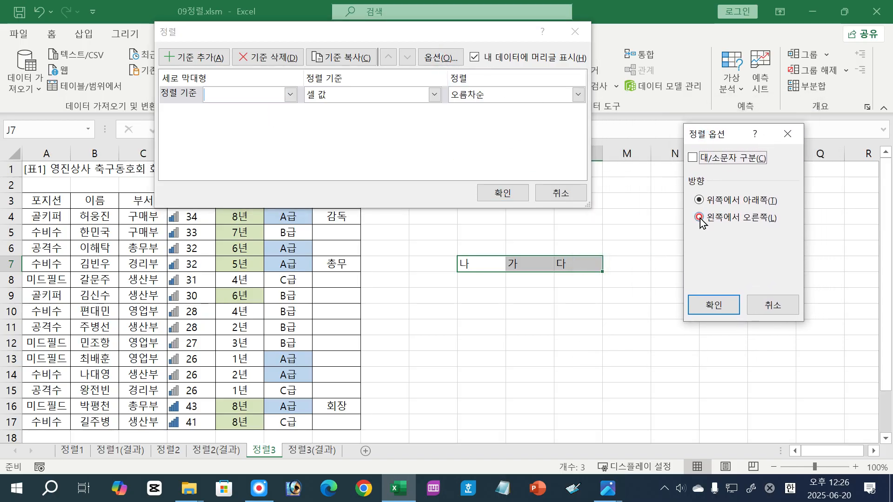
pyautogui.click(772, 223)
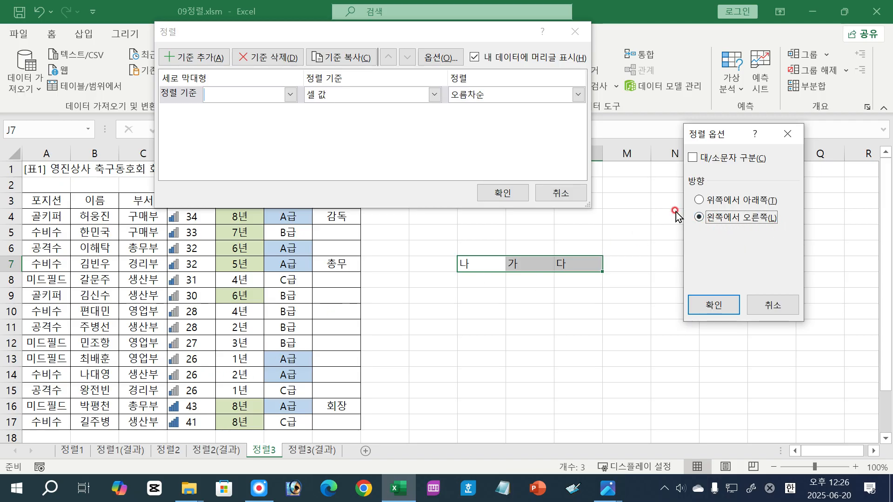
pyautogui.click(703, 205)
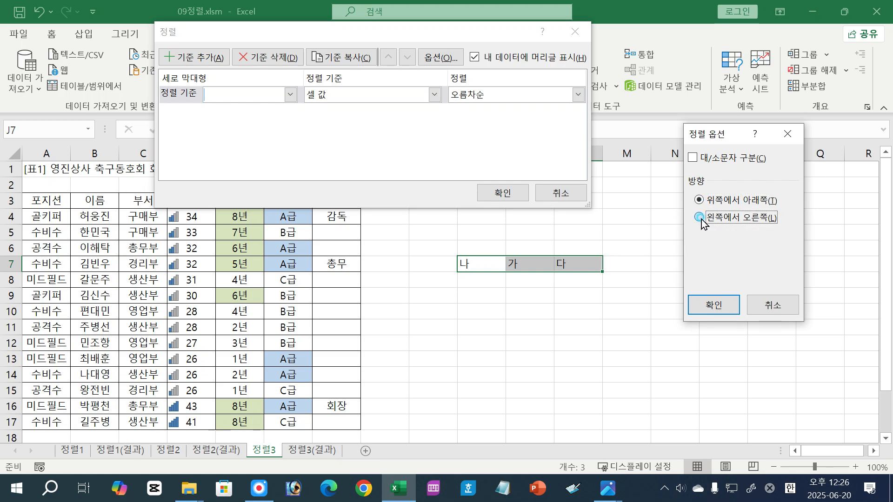
pyautogui.click(713, 305)
# Sort the sample values by row 7 (행 7) on cell values in ascending order (오름차순).
pyautogui.click(230, 98)
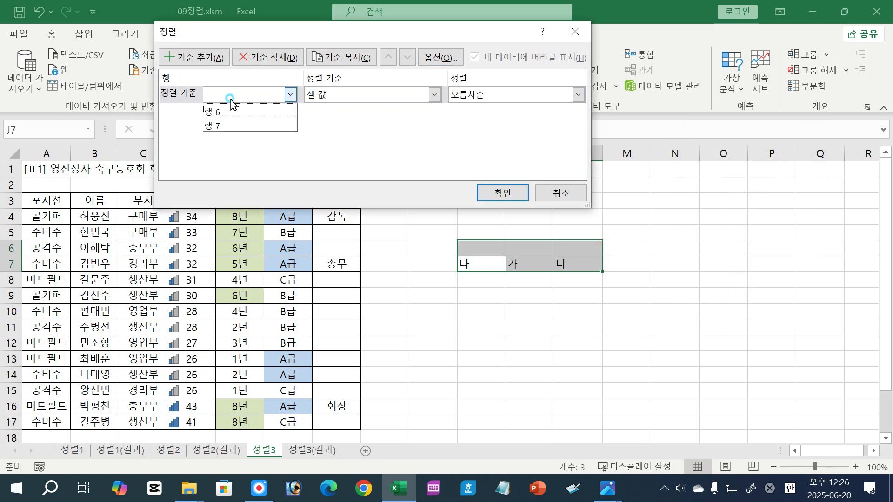
pyautogui.click(228, 125)
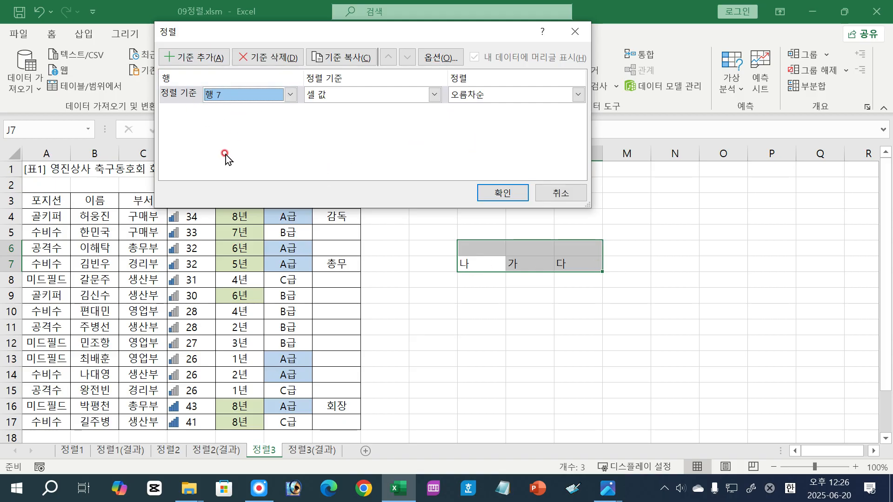
pyautogui.click(503, 196)
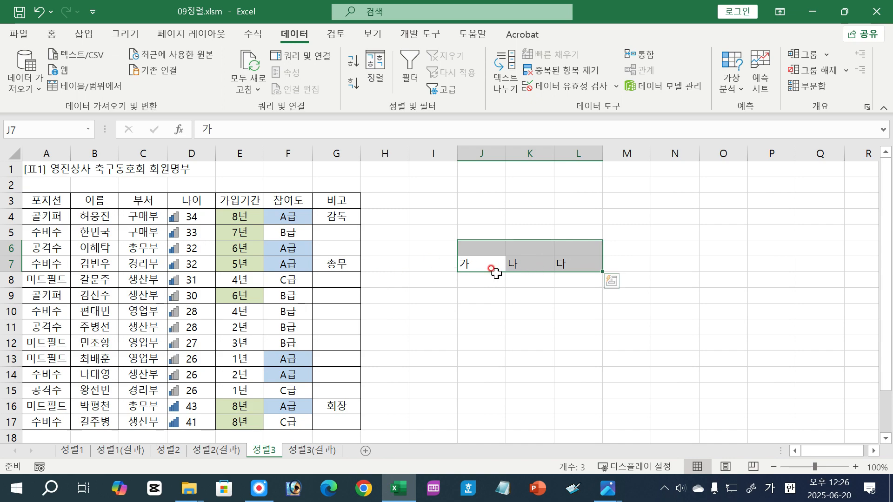
pyautogui.click(460, 287)
# Start a custom sort on the member table A3:G17 with top-to-bottom direction (위쪽에서 아래쪽) and headers enabled (내 데이터에 머리글 표시).
pyautogui.moveTo(30, 192); pyautogui.dragTo(321, 421)
pyautogui.click(375, 65)
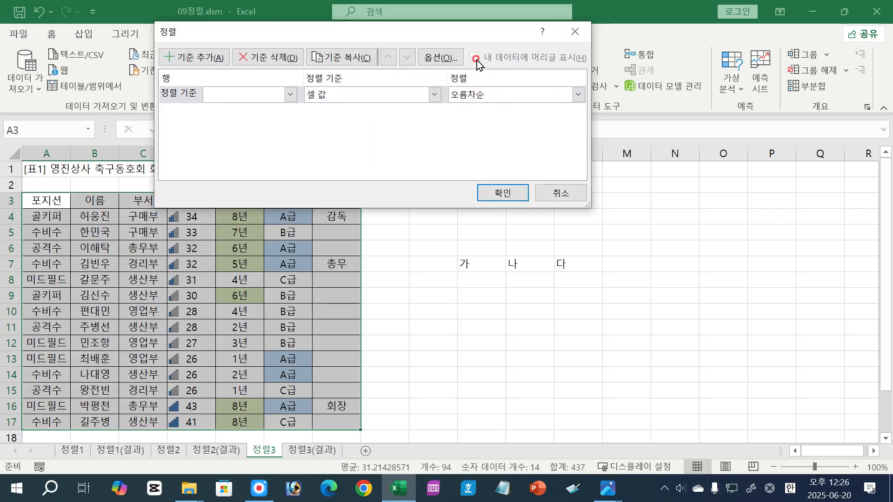
pyautogui.click(435, 60)
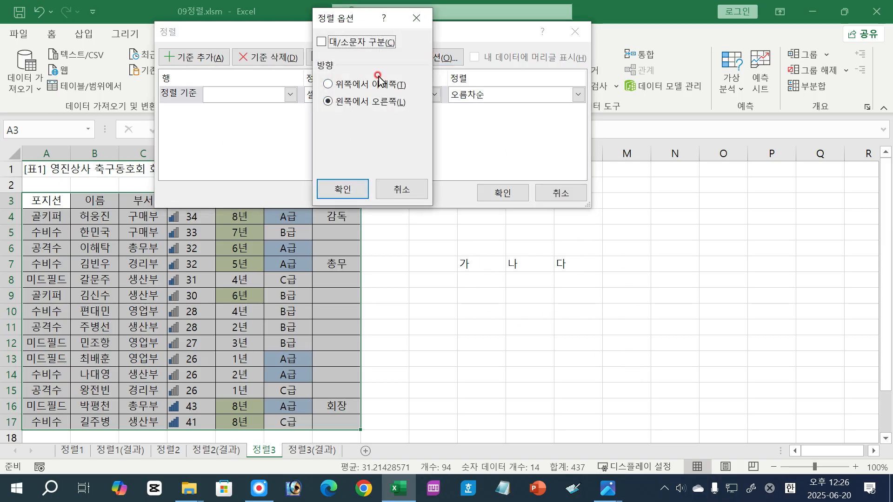
pyautogui.click(366, 87)
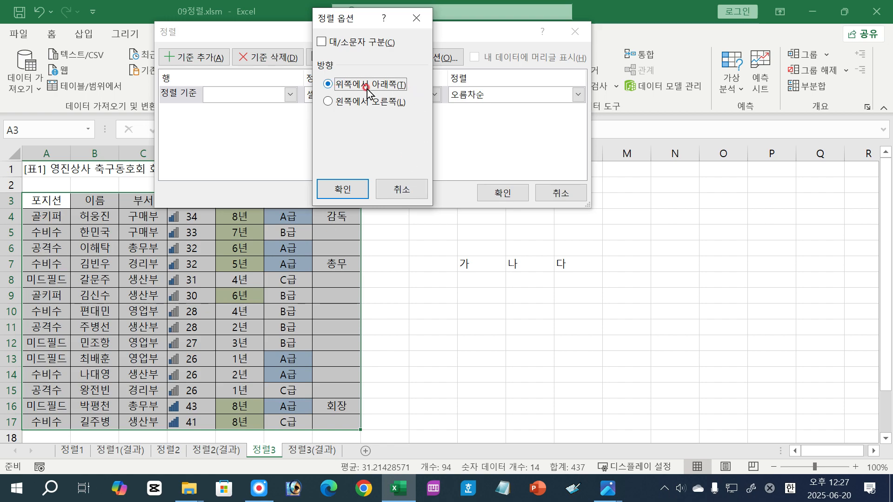
pyautogui.click(338, 194)
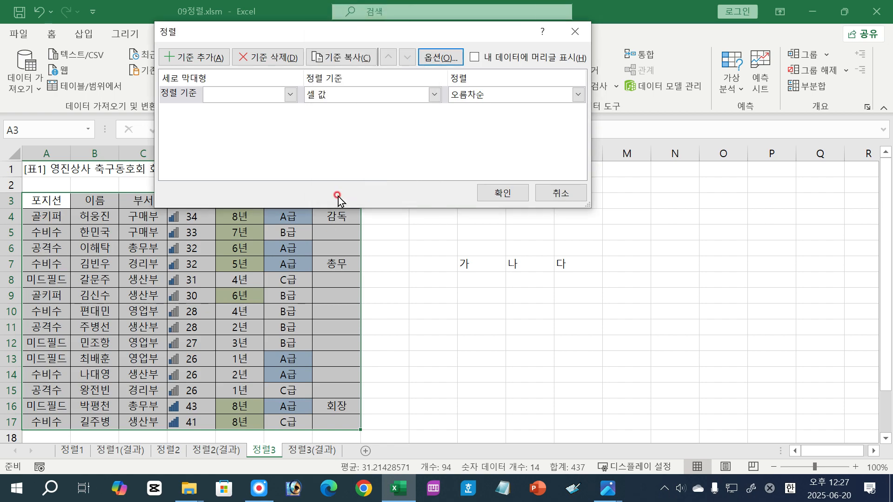
pyautogui.click(484, 58)
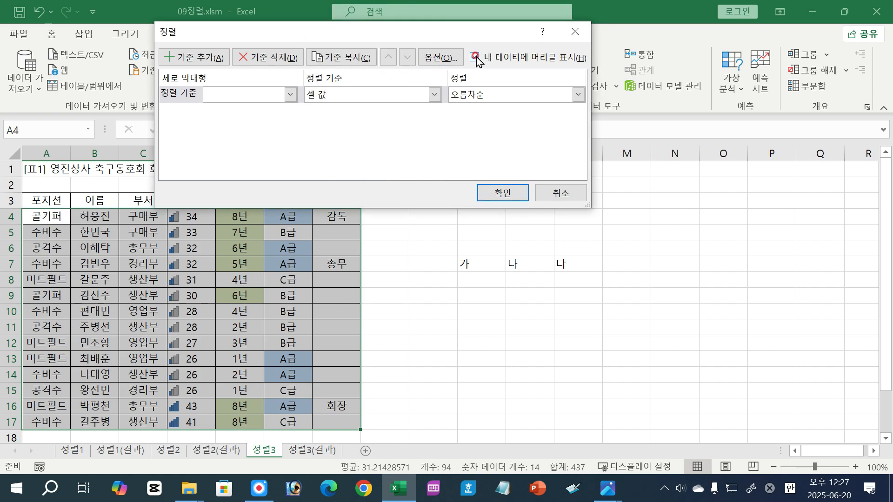
# Sort the member table by 포지션 on cell values (셀 값) in ascending order (오름차순).
pyautogui.click(166, 200)
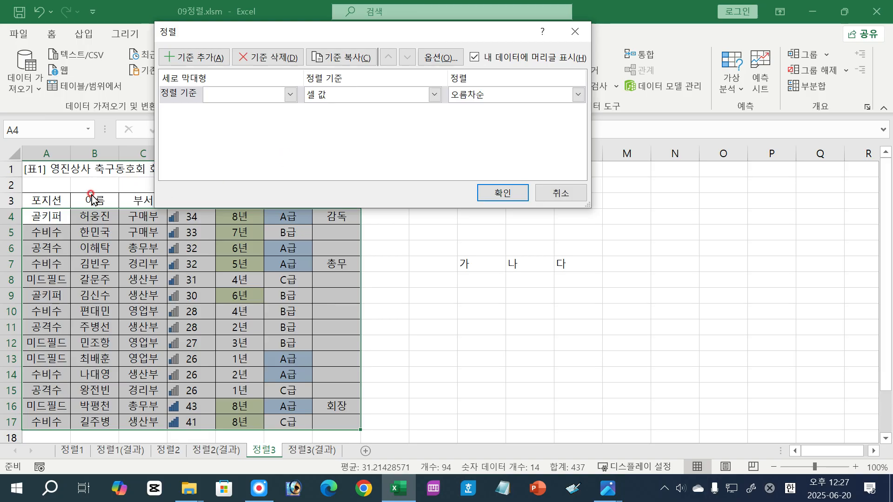
pyautogui.click(290, 94)
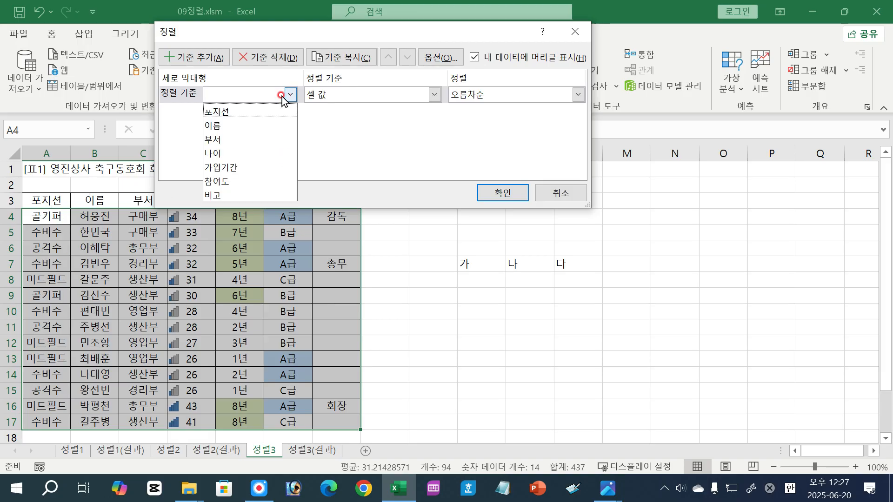
pyautogui.click(237, 112)
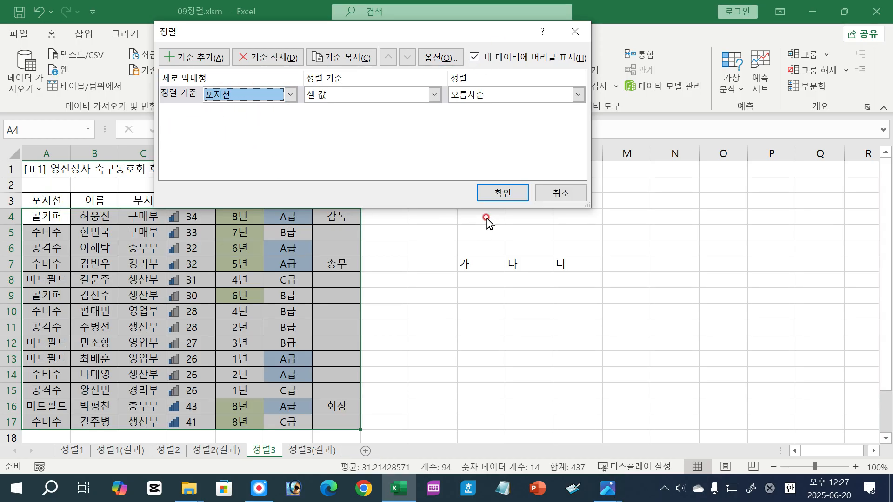
pyautogui.click(503, 192)
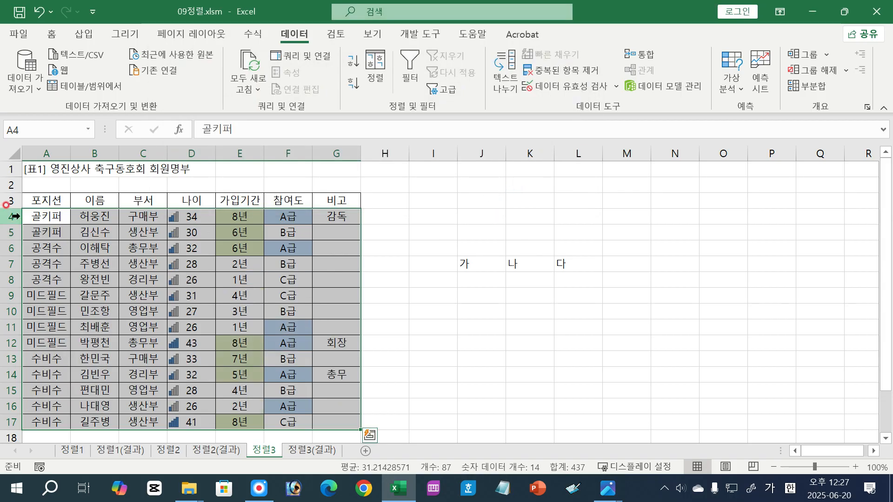
# Highlight the 골키퍼 cells A4:A5 and the sample values in J7:L7 to compare the two sort directions.
pyautogui.moveTo(28, 216); pyautogui.dragTo(29, 235)
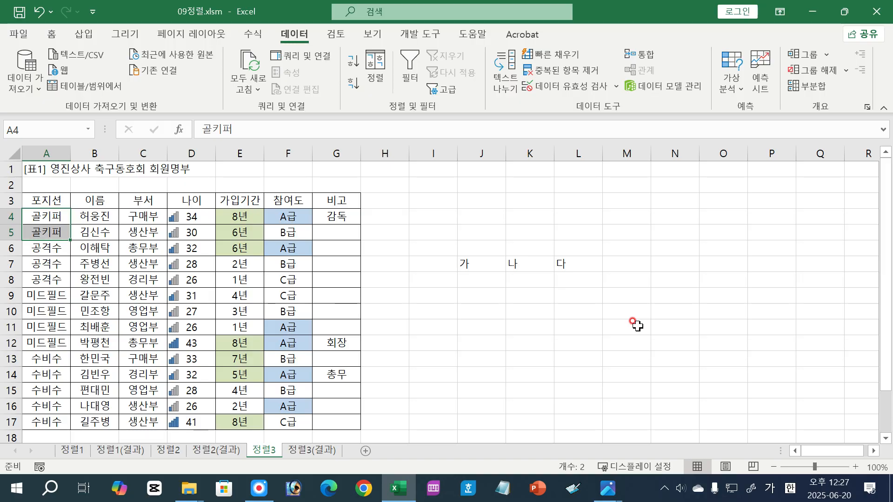
pyautogui.moveTo(460, 264); pyautogui.dragTo(556, 266)
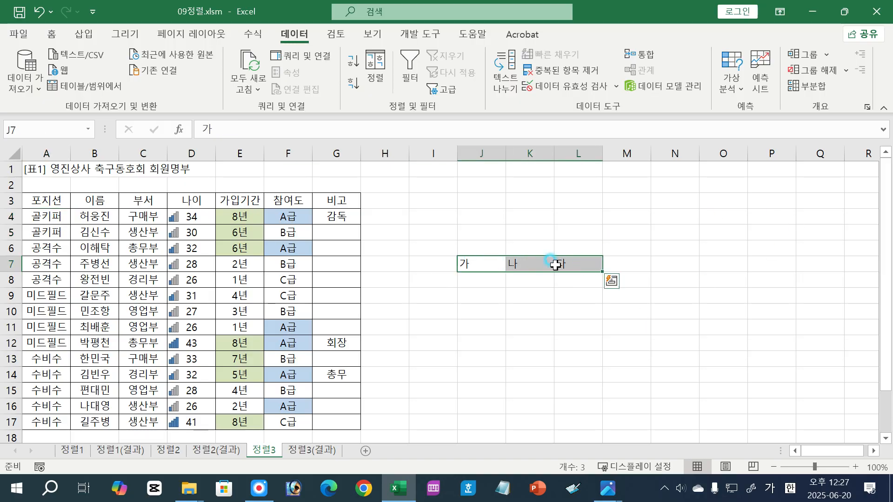
pyautogui.rightClick(548, 270)
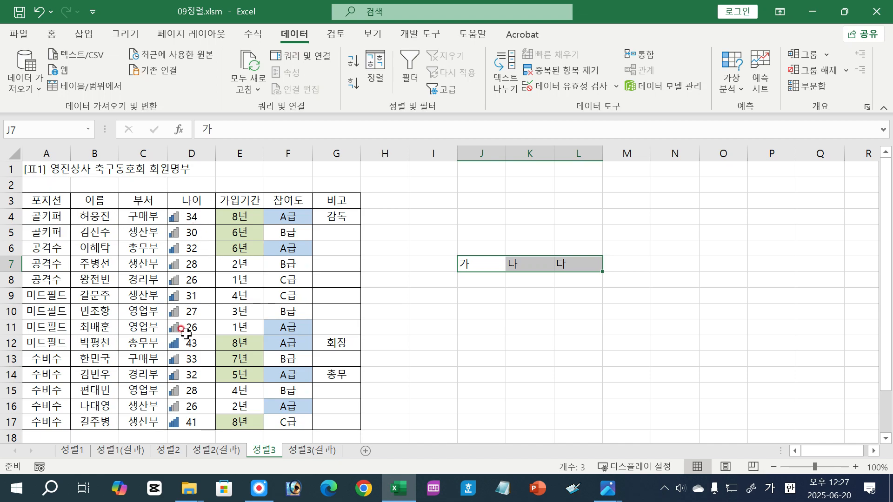
pyautogui.click(470, 354)
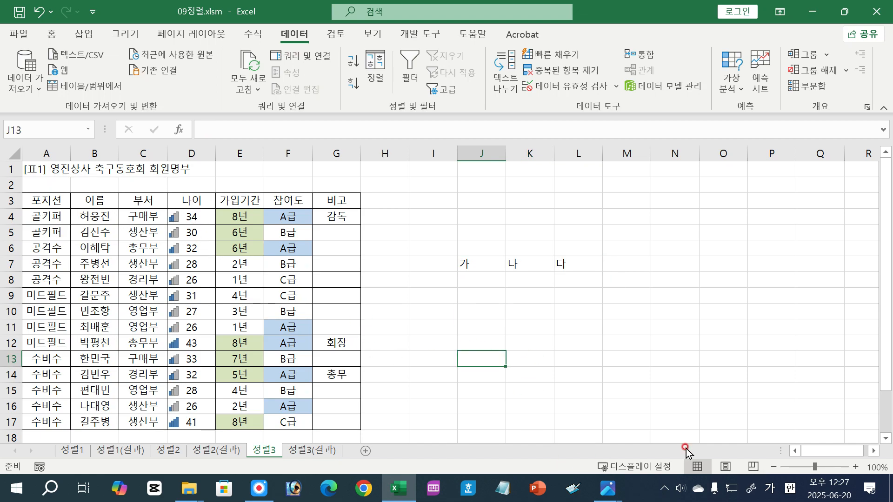
# Read the 부분합1 task in the 01-131.jpg image and underline the instruction to sort by 학과 in descending order.
pyautogui.click(545, 326)
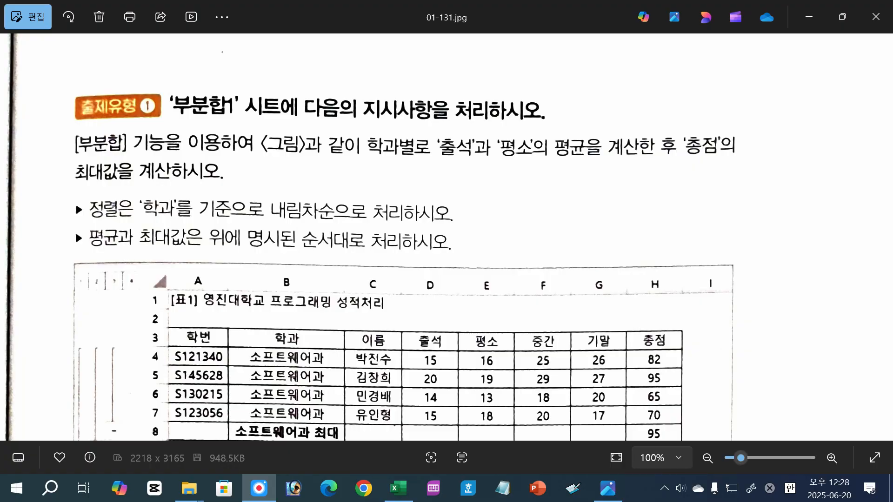
pyautogui.moveTo(71, 219); pyautogui.dragTo(455, 225)
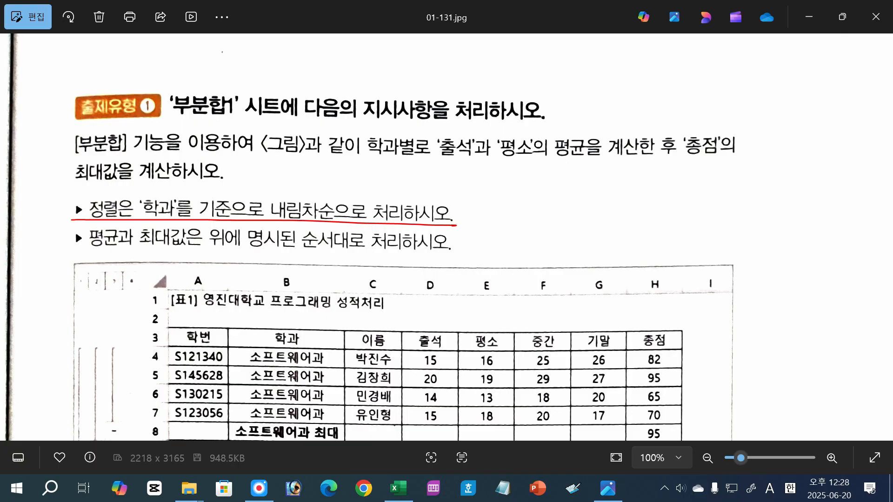
pyautogui.click(879, 229)
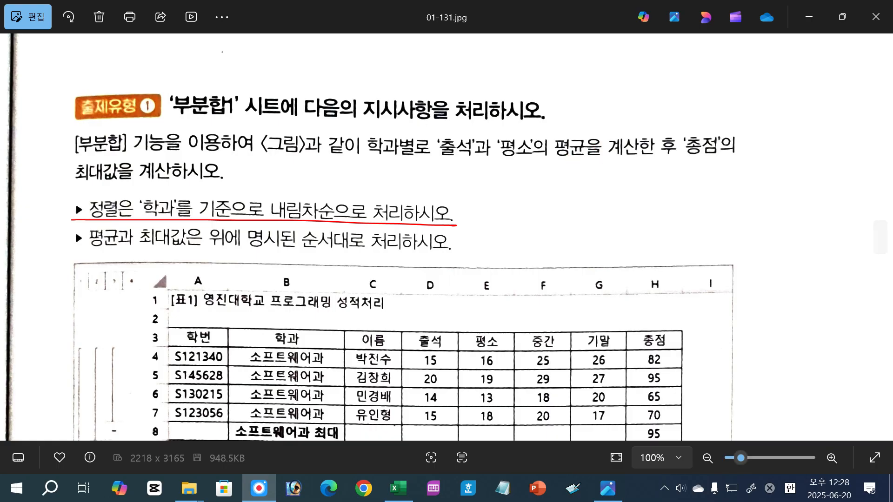
pyautogui.click(880, 238)
# Switch to the 10부분합.xlsm workbook in Excel and highlight the grade table A3:H16 on the 부분합1 sheet.
pyautogui.click(402, 495)
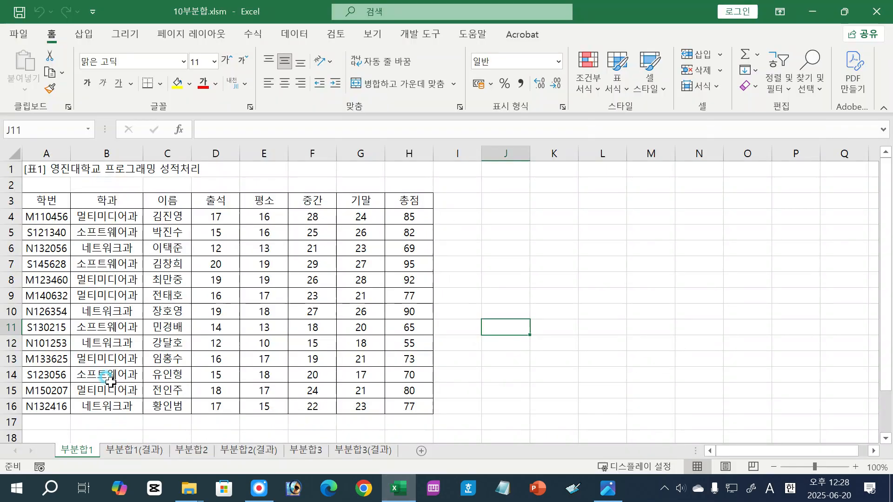
pyautogui.click(107, 200)
pyautogui.click(168, 296)
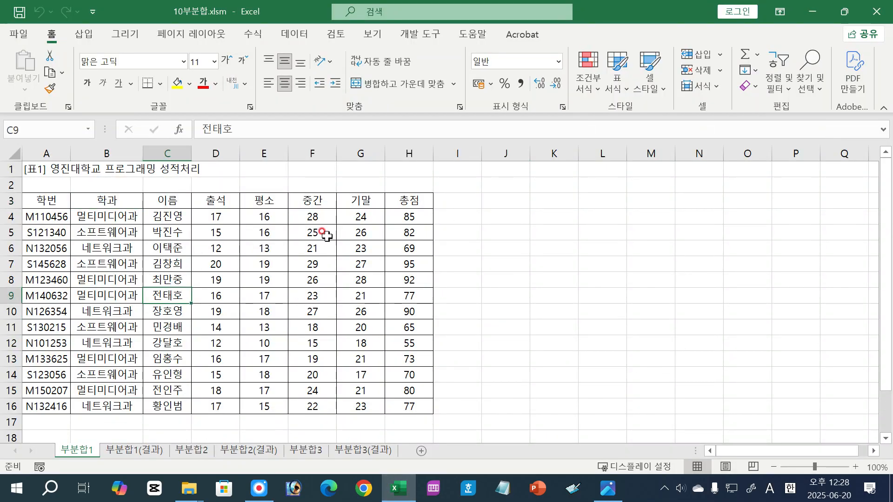
pyautogui.moveTo(39, 200); pyautogui.dragTo(410, 407)
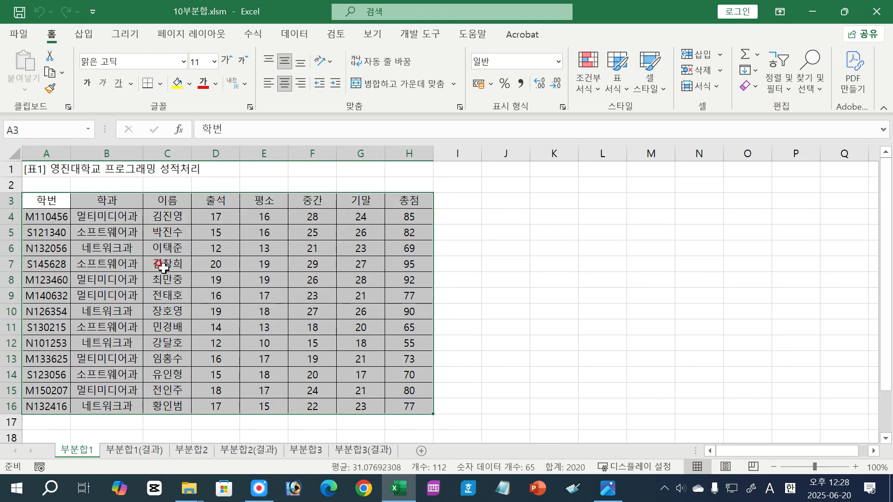
pyautogui.click(188, 270)
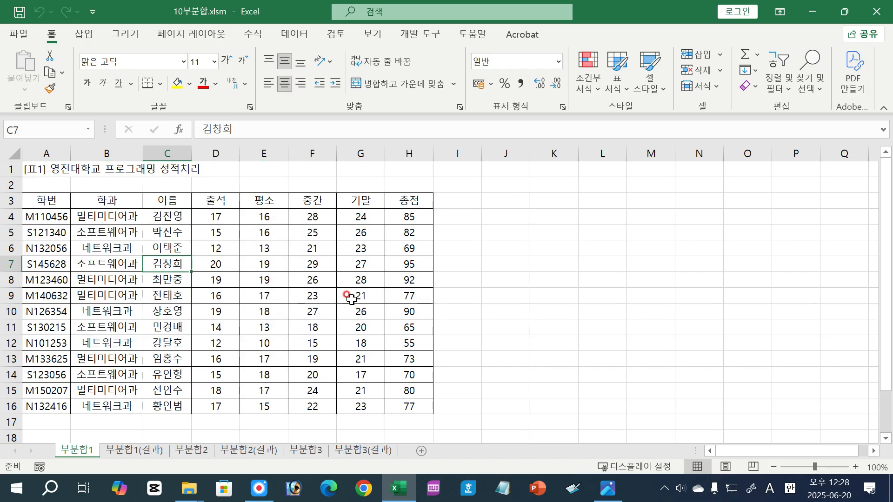
# Try subtotaling the unsorted grade table by 학과, using the average function (평균) on 출석 and 평소 instead of 총점.
pyautogui.click(302, 40)
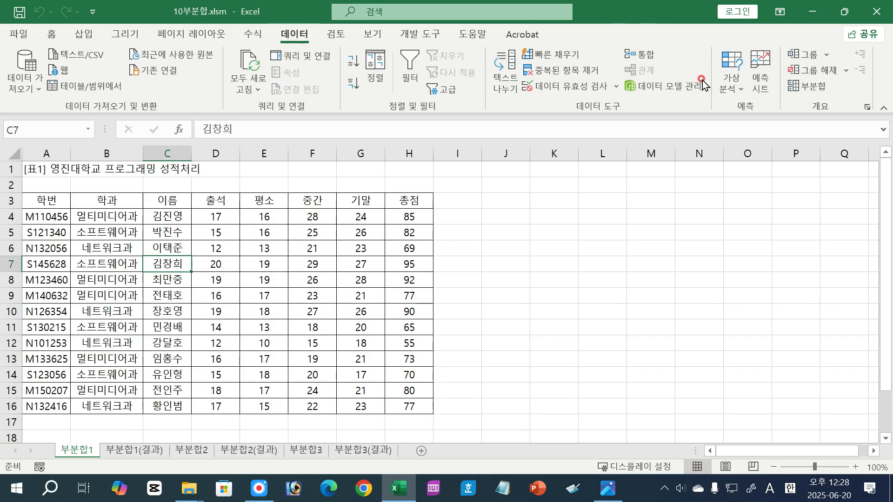
pyautogui.click(809, 86)
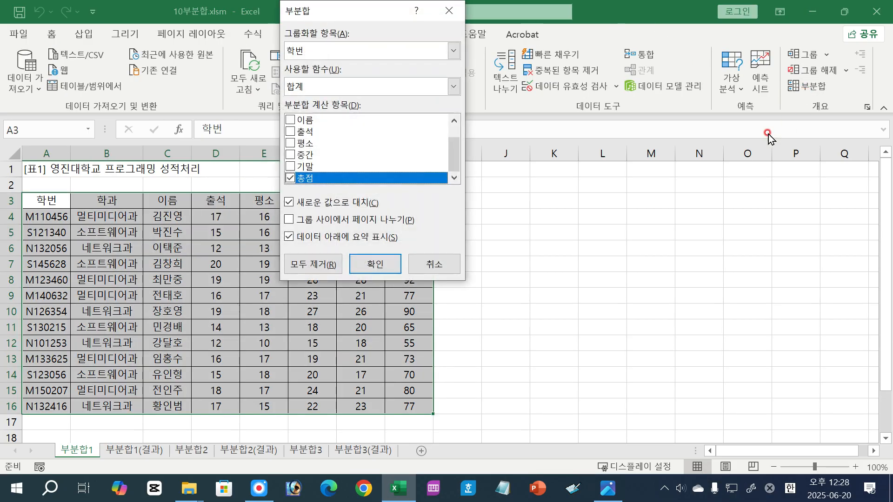
pyautogui.click(313, 54)
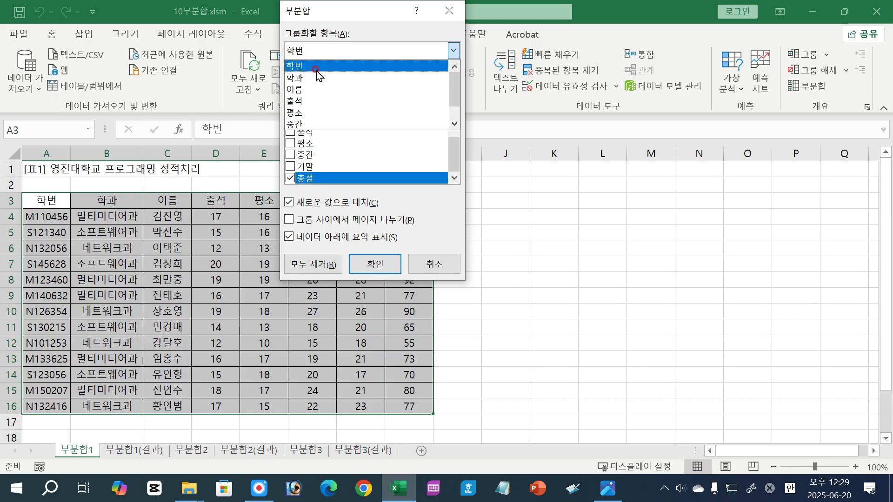
pyautogui.click(316, 76)
pyautogui.click(292, 133)
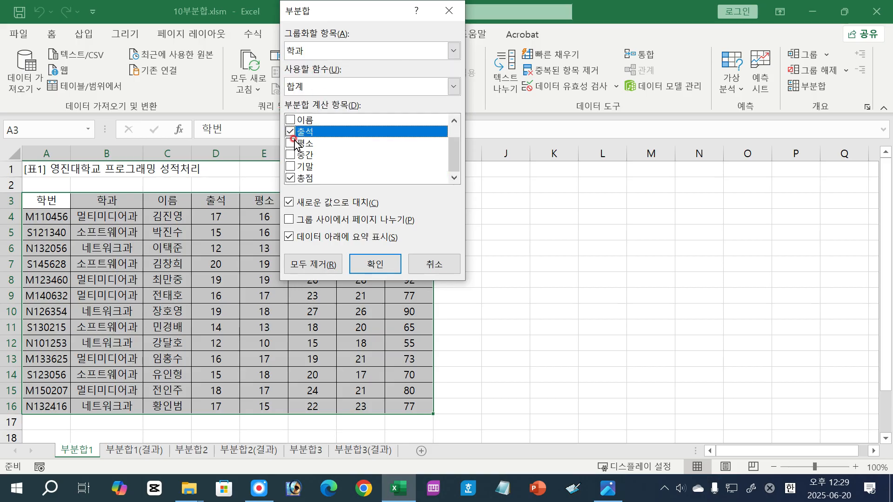
pyautogui.click(291, 143)
pyautogui.click(290, 179)
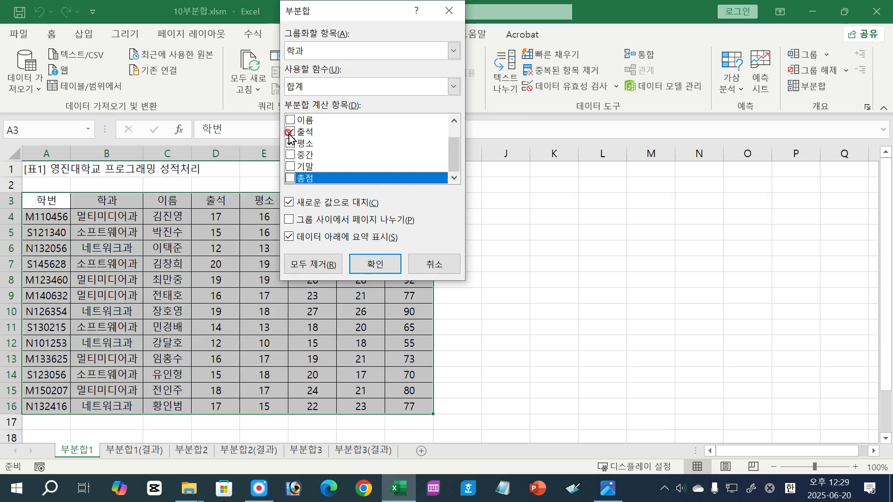
pyautogui.click(321, 86)
pyautogui.click(317, 122)
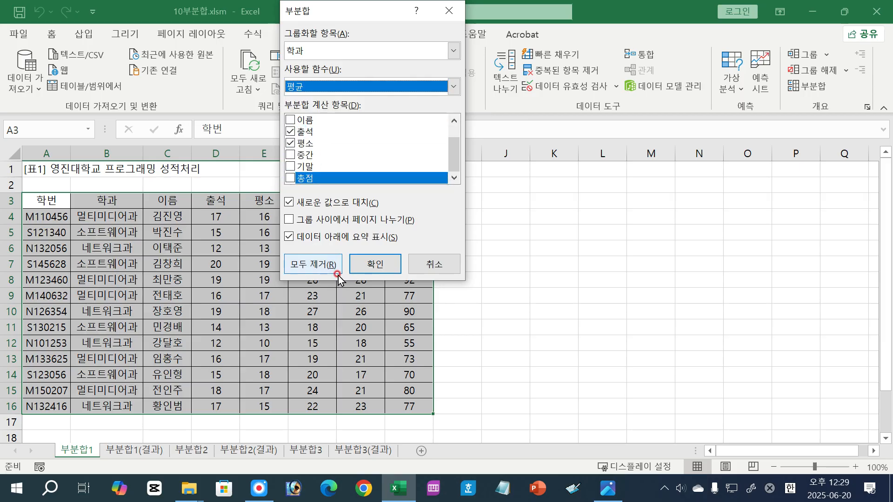
pyautogui.click(382, 264)
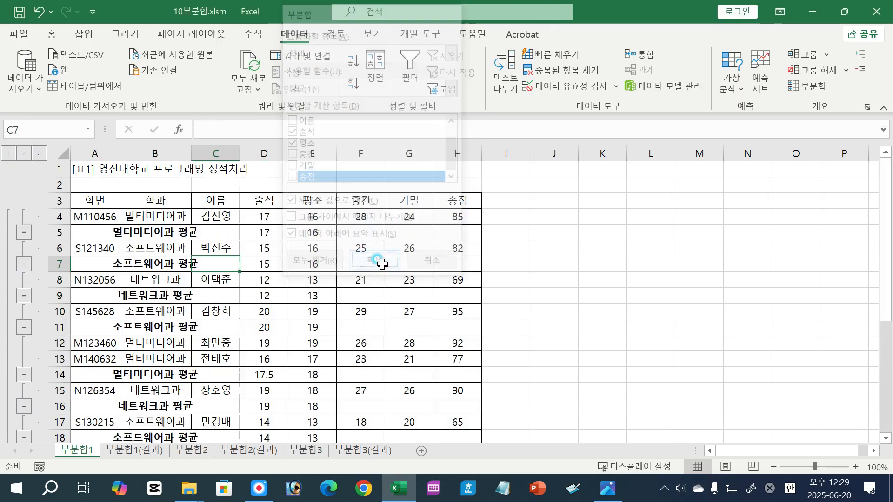
# Examine the 멀티미디어과 records and their average rows throughout the subtotaled grade table.
pyautogui.click(125, 216)
pyautogui.moveTo(124, 217); pyautogui.dragTo(207, 216)
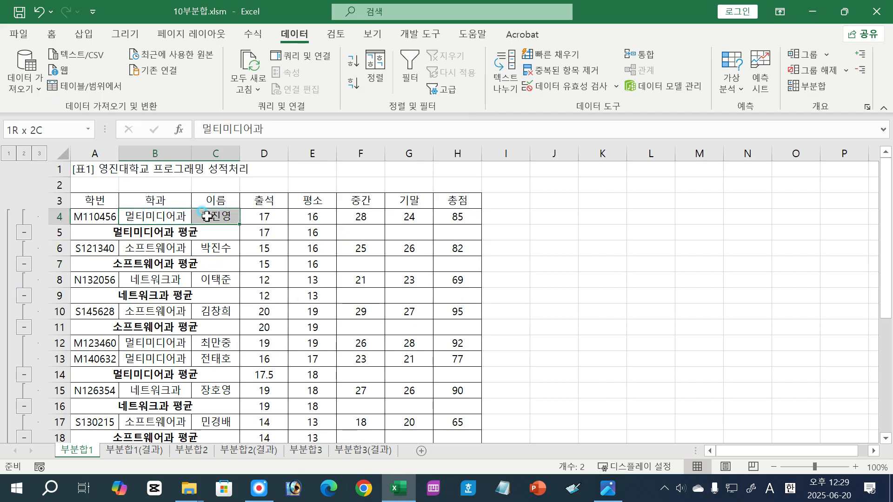
pyautogui.moveTo(128, 343); pyautogui.dragTo(173, 376)
pyautogui.click(145, 217)
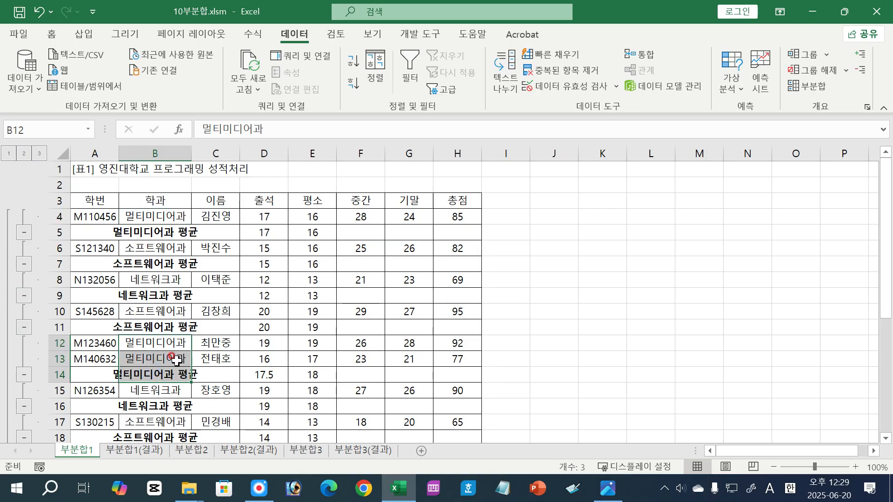
pyautogui.scroll(-4, 176, 360)
pyautogui.moveTo(148, 313); pyautogui.dragTo(149, 328)
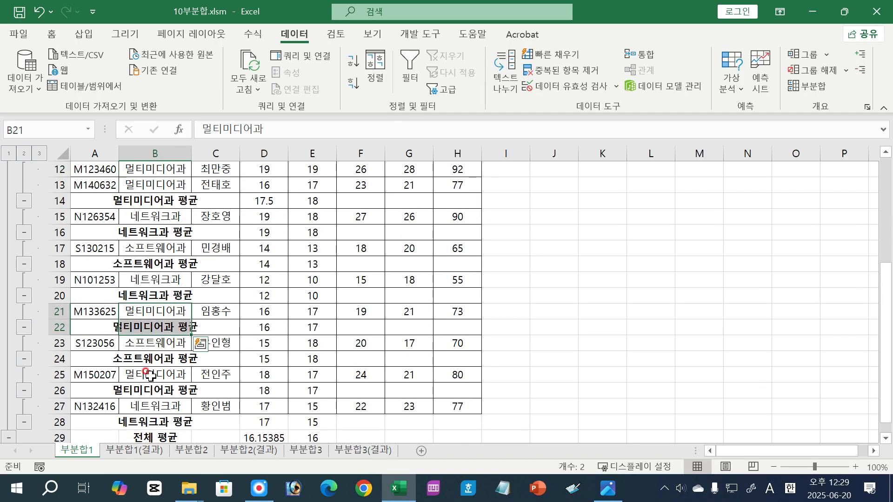
pyautogui.moveTo(150, 376); pyautogui.dragTo(152, 390)
pyautogui.scroll(4, 160, 373)
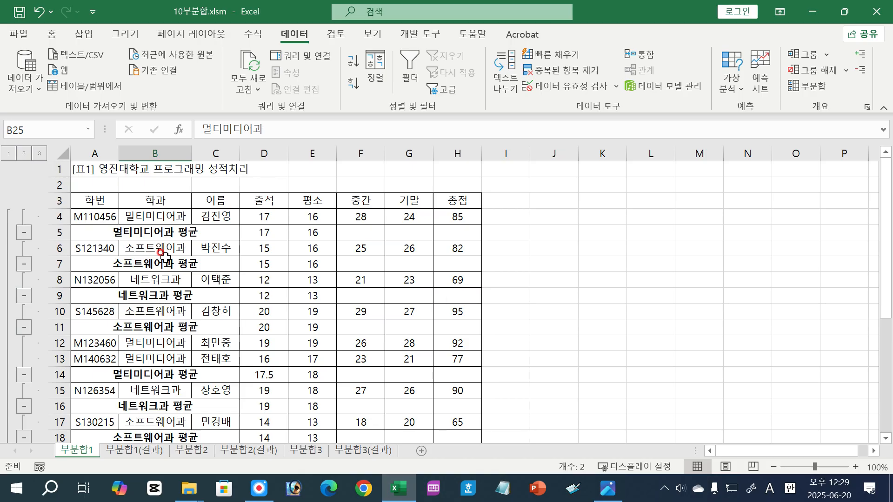
# Remove all subtotals from the grade table and select a cell inside it.
pyautogui.click(810, 88)
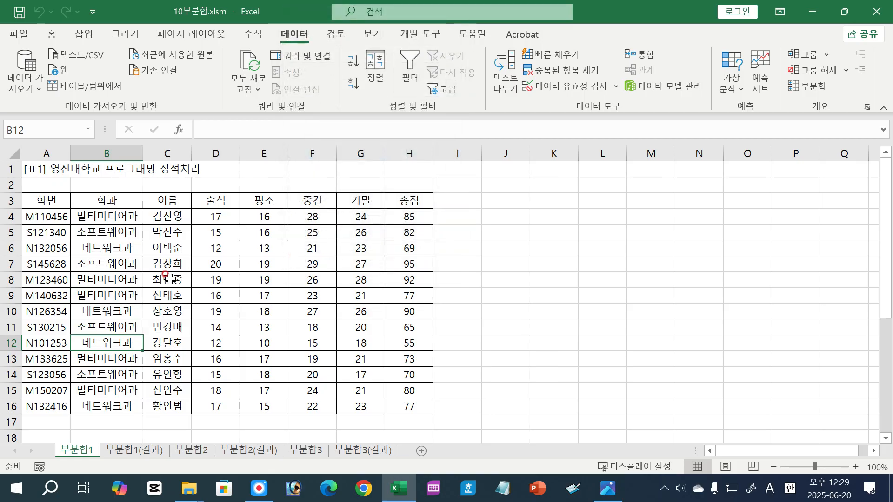
pyautogui.click(169, 278)
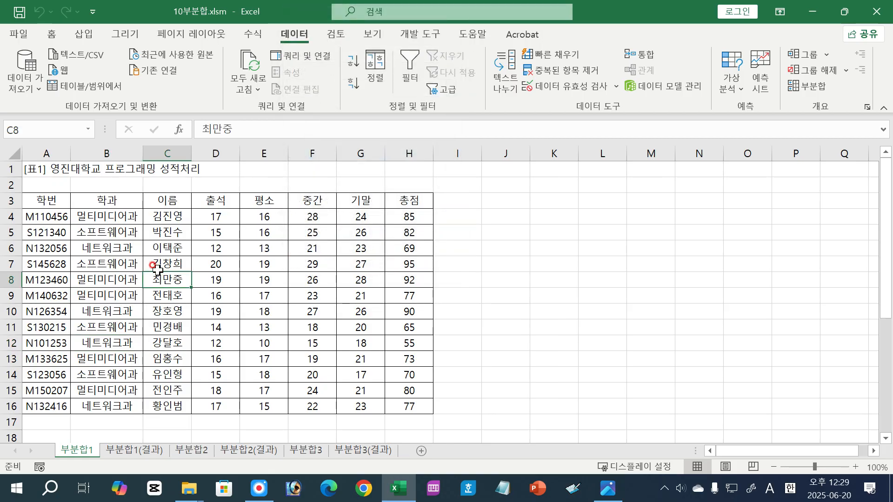
# Switch to the 01-131.jpg image and examine how the 학과 rows are grouped in the expected result table.
pyautogui.click(608, 488)
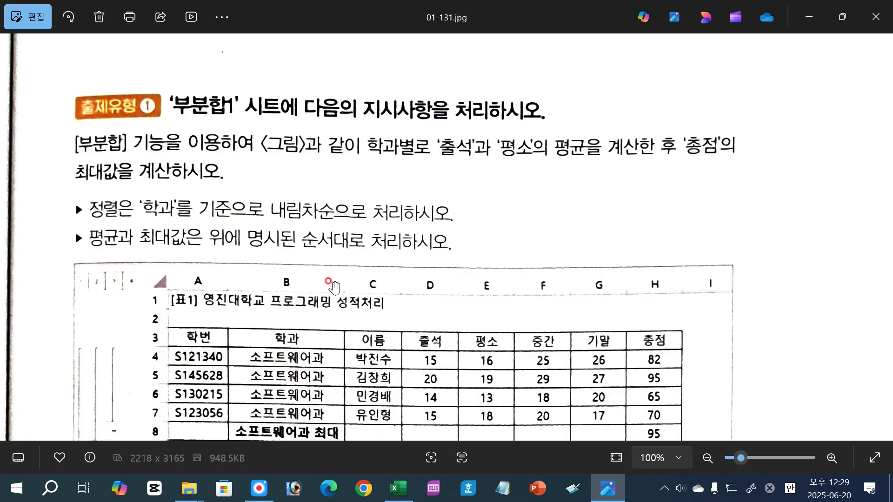
pyautogui.scroll(-3, 318, 229)
pyautogui.moveTo(318, 230); pyautogui.dragTo(316, 220)
pyautogui.moveTo(214, 250); pyautogui.dragTo(236, 302)
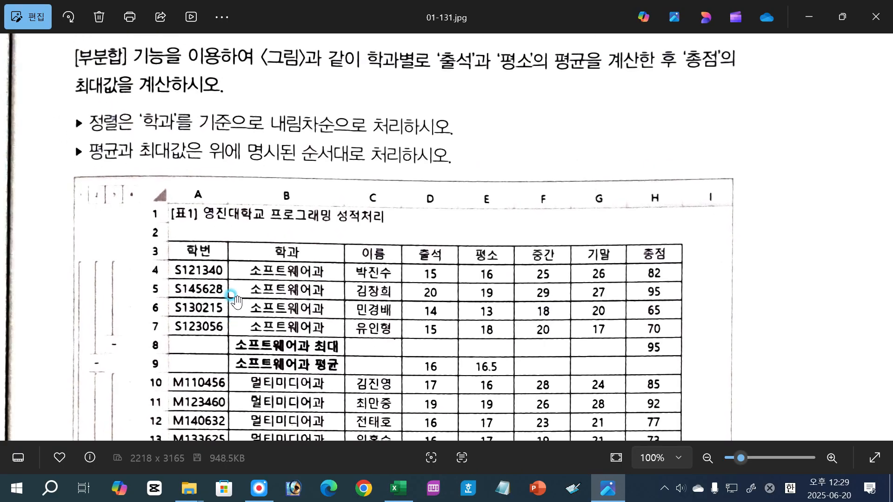
# Examine the order of the 학과 groups in the expected result table and reread the sorting instruction above it.
pyautogui.moveTo(309, 361); pyautogui.dragTo(299, 260)
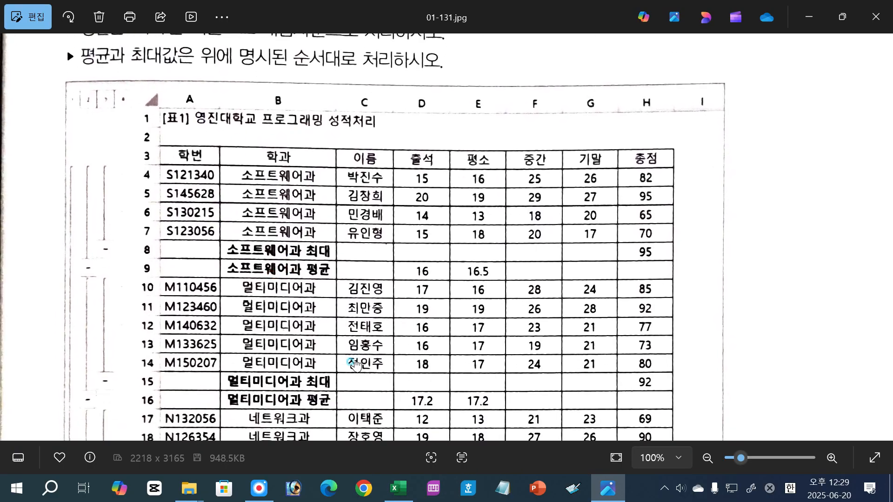
pyautogui.moveTo(355, 367); pyautogui.dragTo(350, 321)
pyautogui.moveTo(346, 171); pyautogui.dragTo(351, 357)
pyautogui.moveTo(374, 240); pyautogui.dragTo(384, 276)
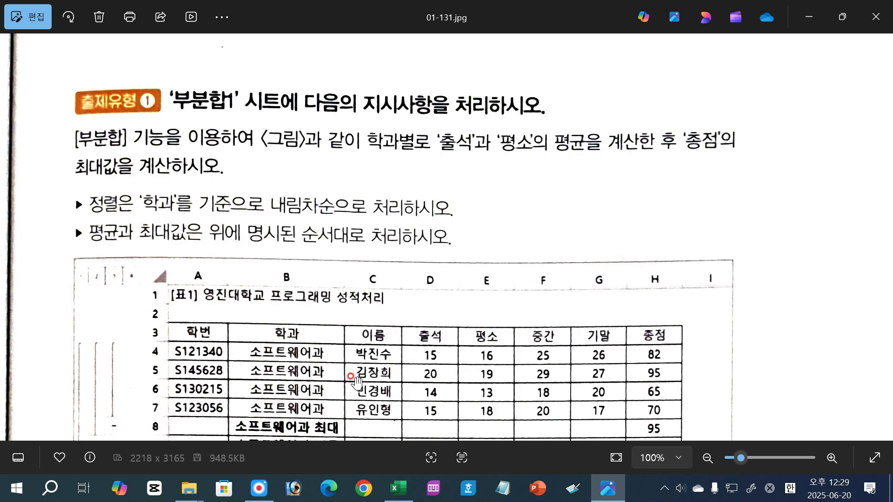
# Switch to the 10부분합.xlsm workbook in Excel, sort the grade table by 학과 in descending order, and open the Subtotal settings.
pyautogui.click(398, 489)
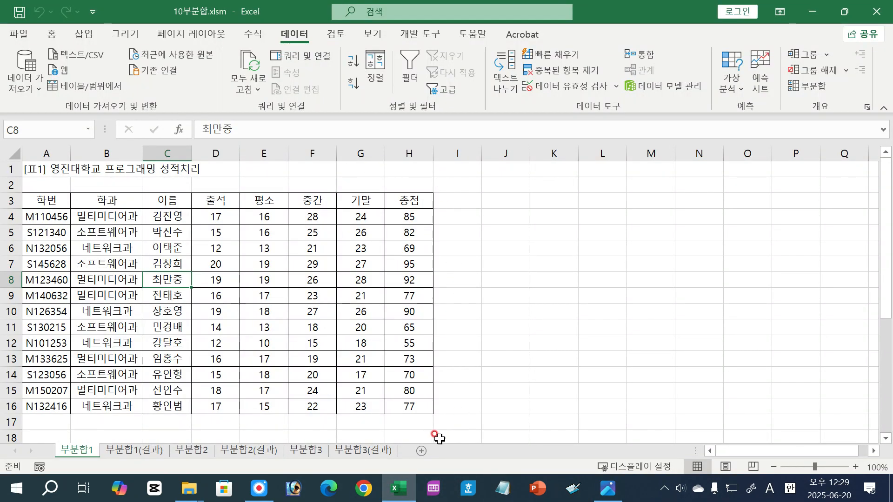
pyautogui.click(108, 201)
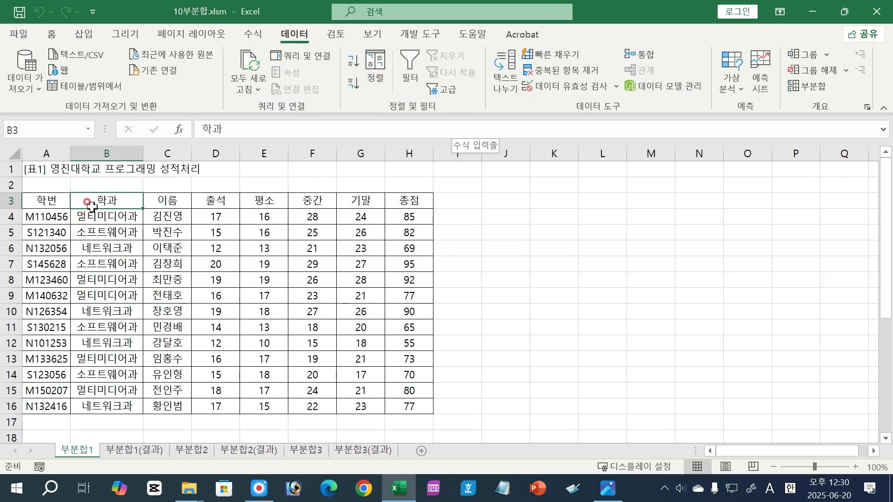
pyautogui.click(353, 66)
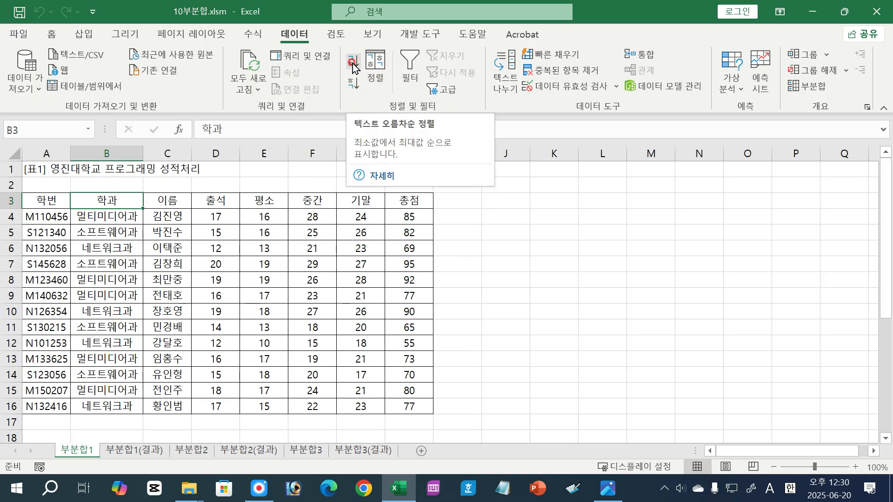
pyautogui.click(352, 89)
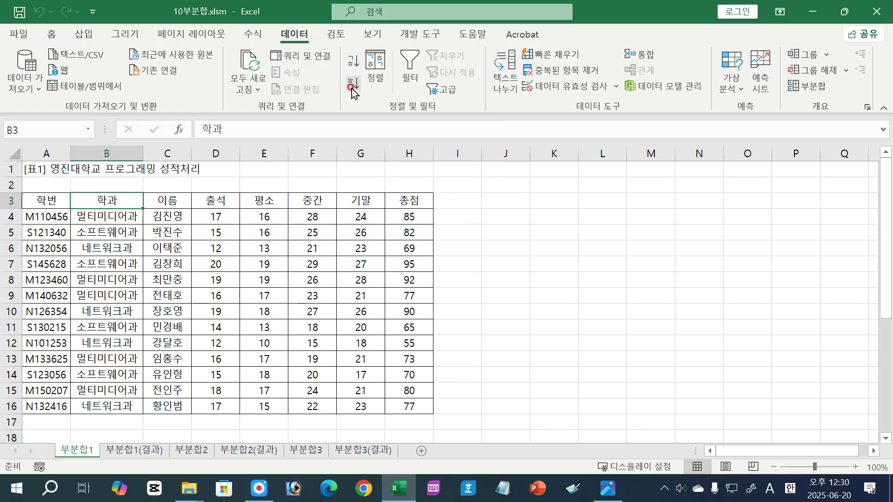
pyautogui.click(352, 85)
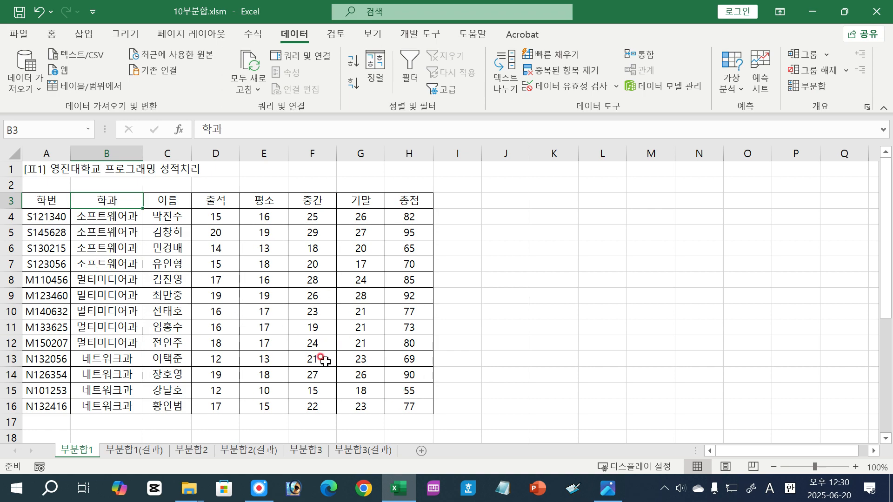
pyautogui.click(807, 86)
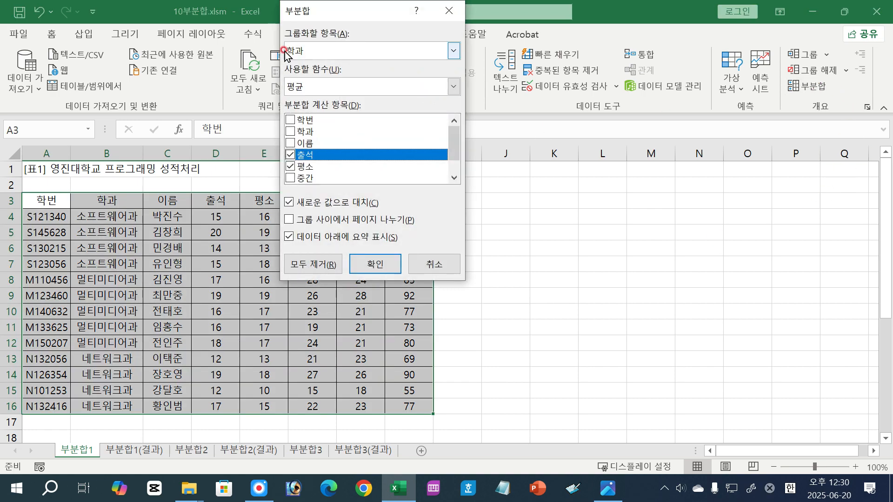
pyautogui.moveTo(310, 18); pyautogui.dragTo(479, 84)
# Switch to the 01-131.jpg image and examine the 출석 and 평소 average rows and the 총점 maximum rows per 학과.
pyautogui.click(608, 489)
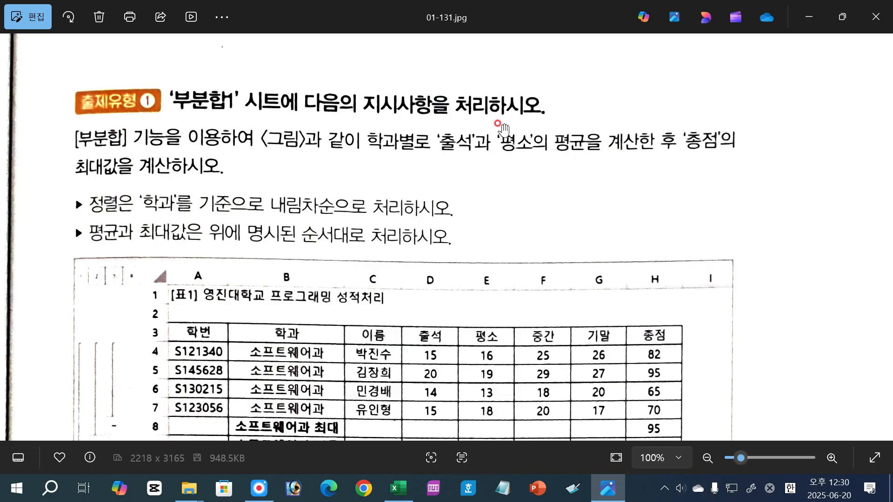
pyautogui.scroll(-4, 535, 279)
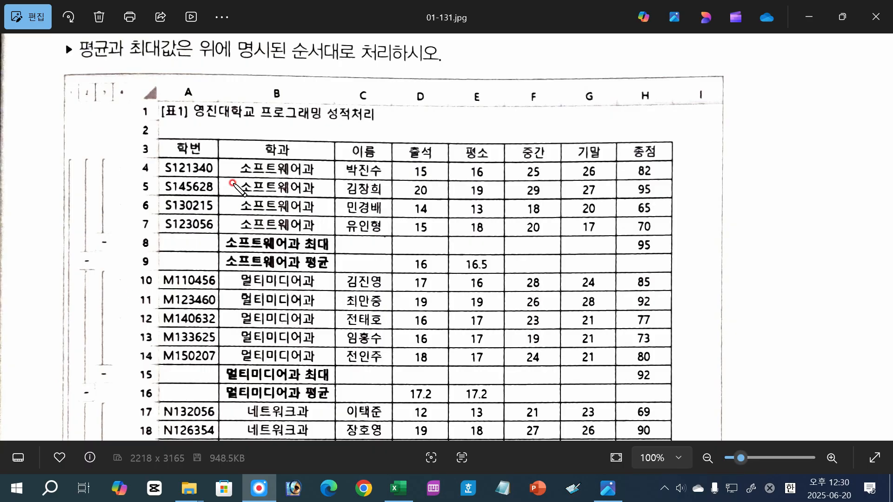
pyautogui.moveTo(227, 268); pyautogui.dragTo(334, 270)
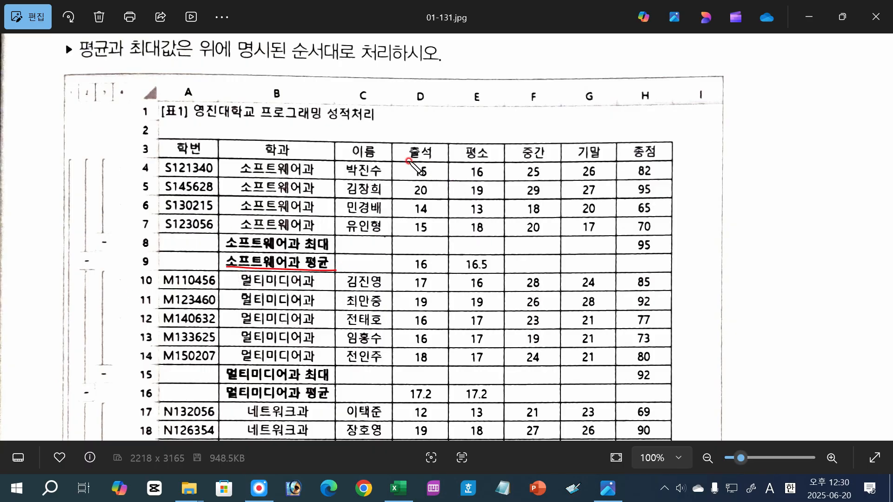
pyautogui.moveTo(407, 163); pyautogui.dragTo(492, 164)
pyautogui.moveTo(400, 272)
pyautogui.mouseDown()
pyautogui.moveTo(421, 255)
pyautogui.moveTo(432, 272)
pyautogui.moveTo(489, 274)
pyautogui.mouseUp()
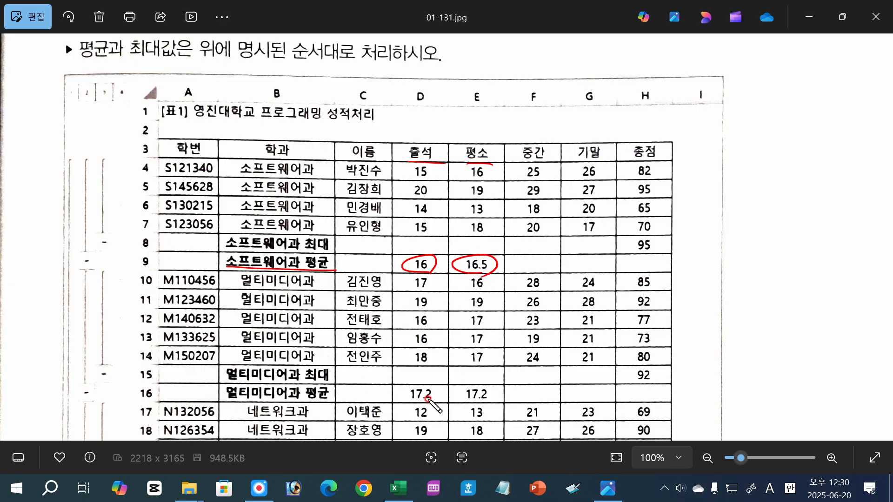
pyautogui.moveTo(427, 399); pyautogui.dragTo(456, 402)
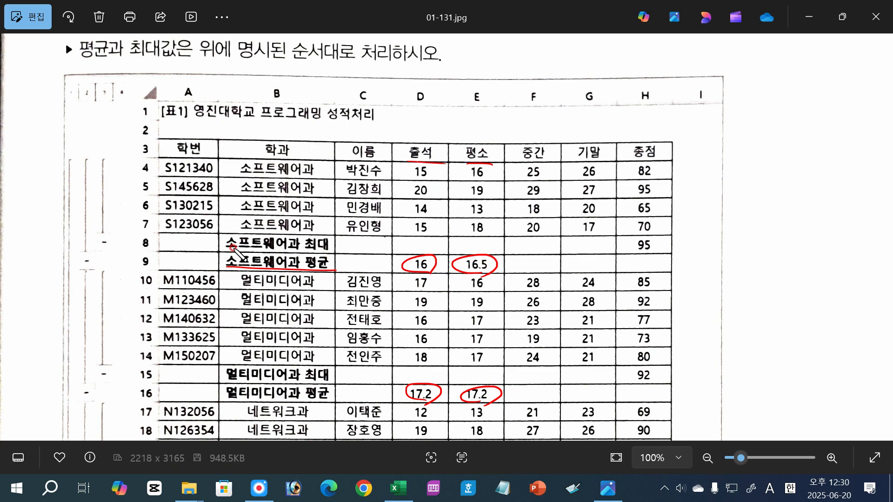
pyautogui.moveTo(238, 251)
pyautogui.mouseDown()
pyautogui.moveTo(334, 251)
pyautogui.moveTo(314, 237)
pyautogui.moveTo(322, 252)
pyautogui.mouseUp()
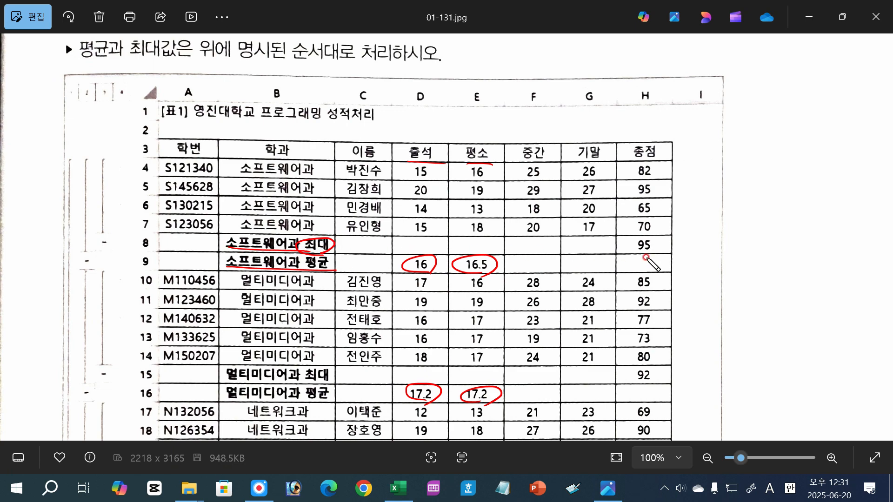
pyautogui.moveTo(661, 249)
pyautogui.mouseDown()
pyautogui.moveTo(628, 247)
pyautogui.moveTo(656, 250)
pyautogui.mouseUp()
pyautogui.press('Escape')
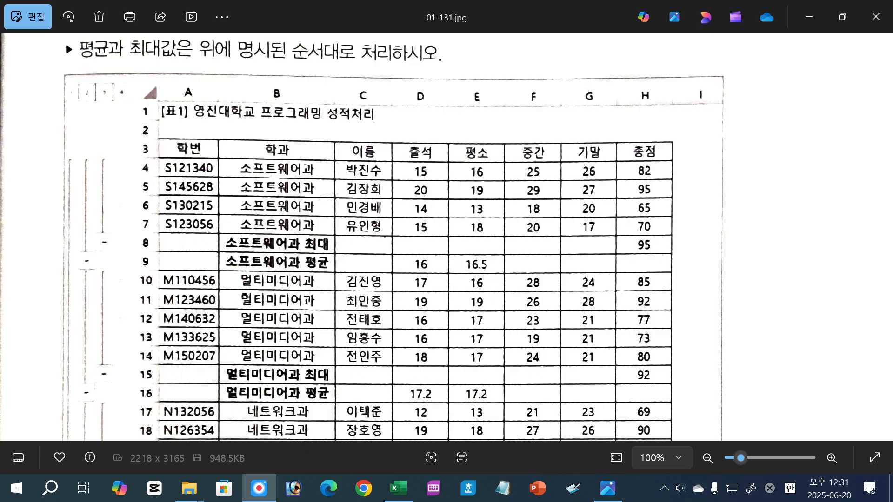
pyautogui.scroll(4, 458, 288)
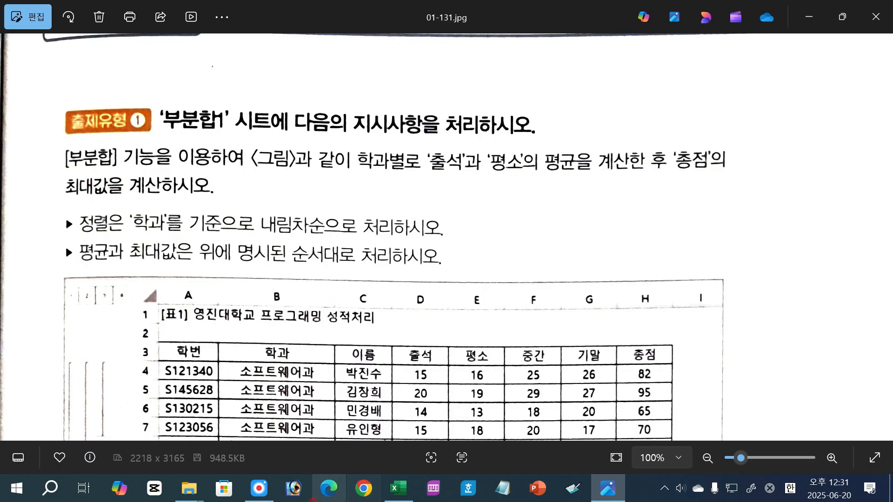
# Return to Excel and subtotal the sorted table by 학과, using the average function (평균) on 출석 and 평소.
pyautogui.click(398, 489)
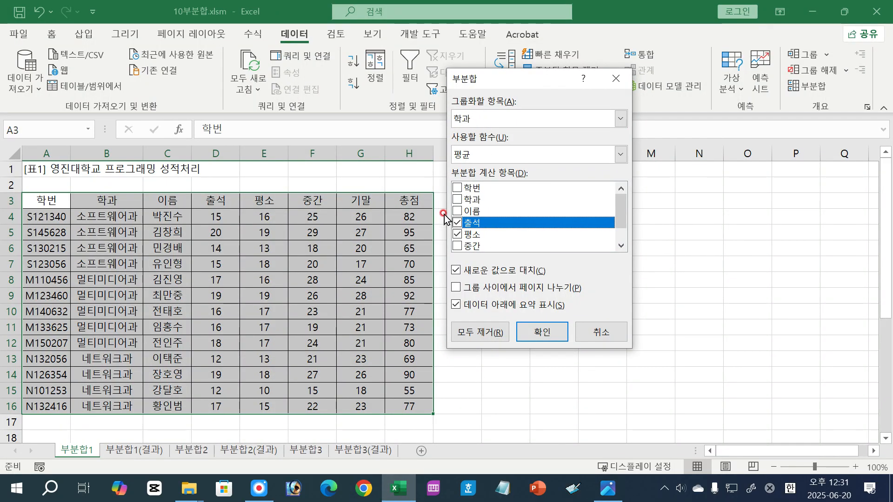
pyautogui.moveTo(622, 207); pyautogui.dragTo(449, 226)
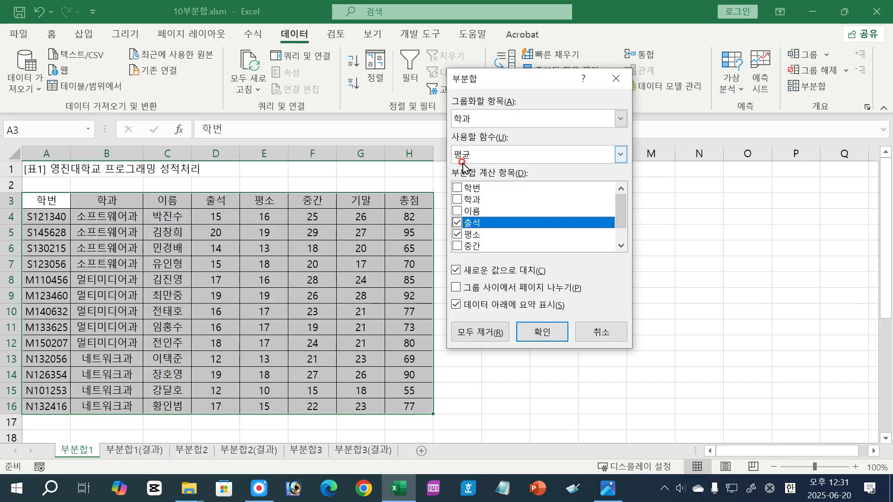
pyautogui.click(532, 331)
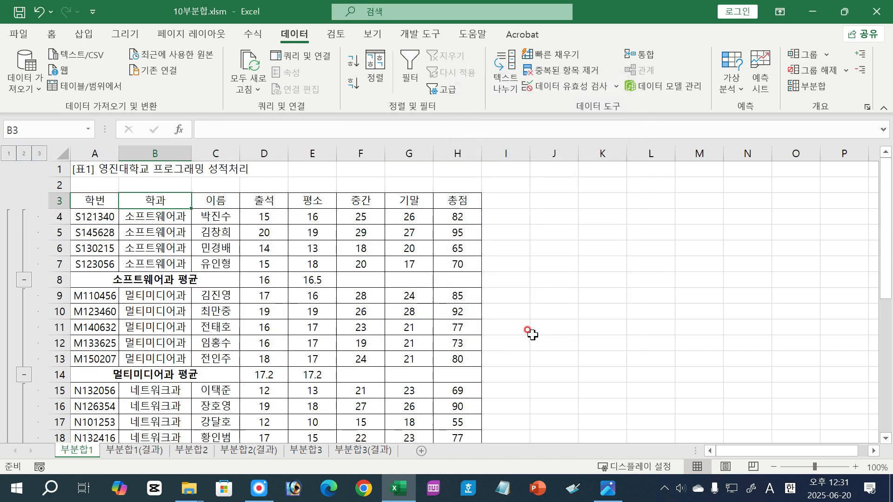
# Add a second subtotal by 학과 using the maximum function (최대) on 총점 only, without replacing the existing subtotals.
pyautogui.click(820, 88)
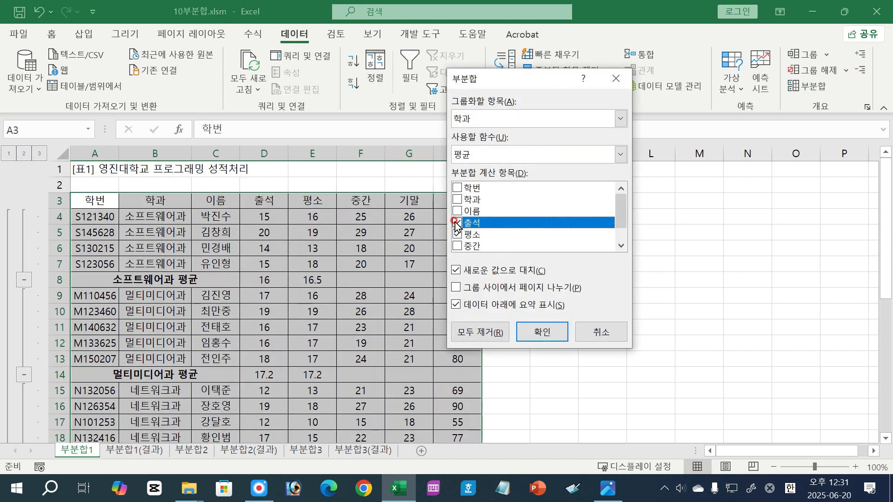
pyautogui.click(456, 223)
pyautogui.click(457, 235)
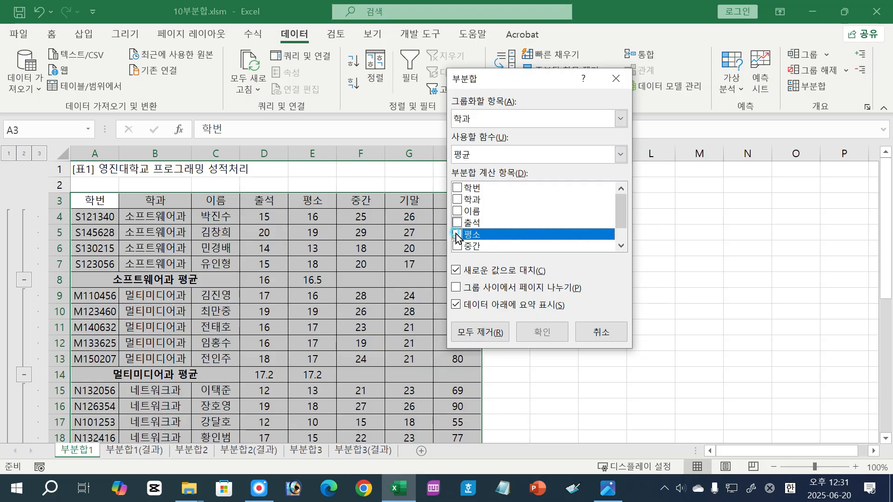
pyautogui.moveTo(619, 222); pyautogui.dragTo(619, 233)
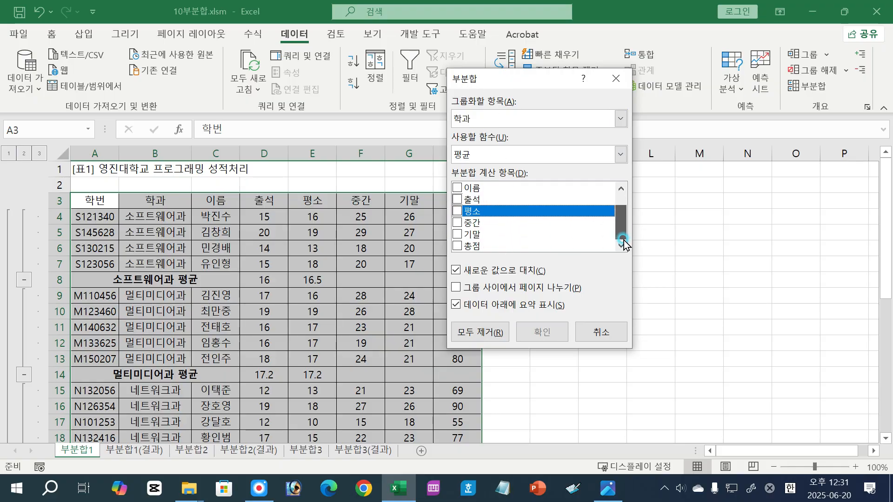
pyautogui.click(458, 246)
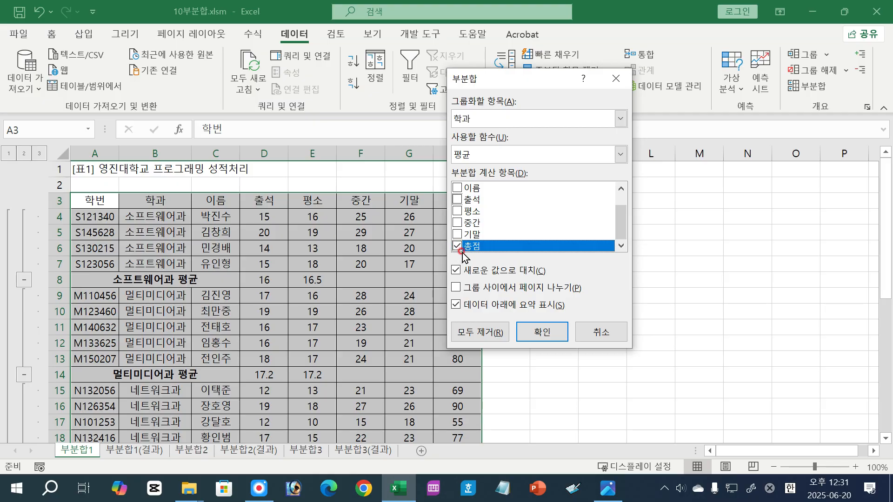
pyautogui.click(502, 155)
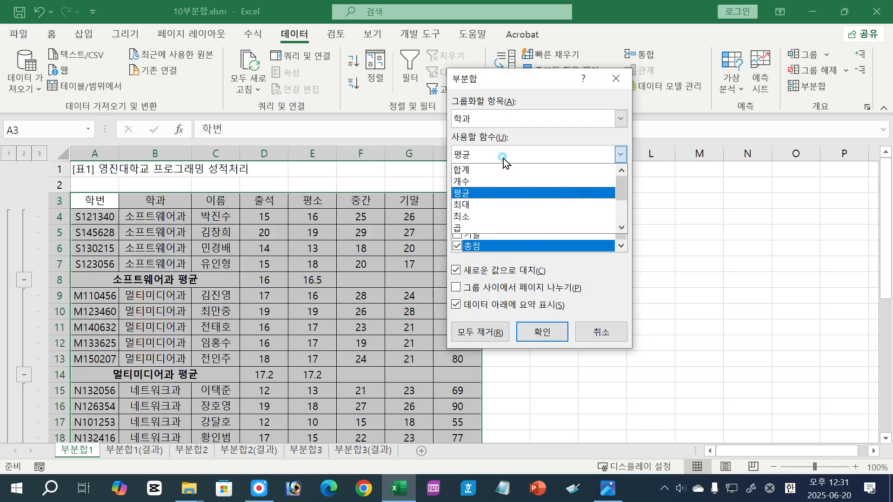
pyautogui.click(471, 203)
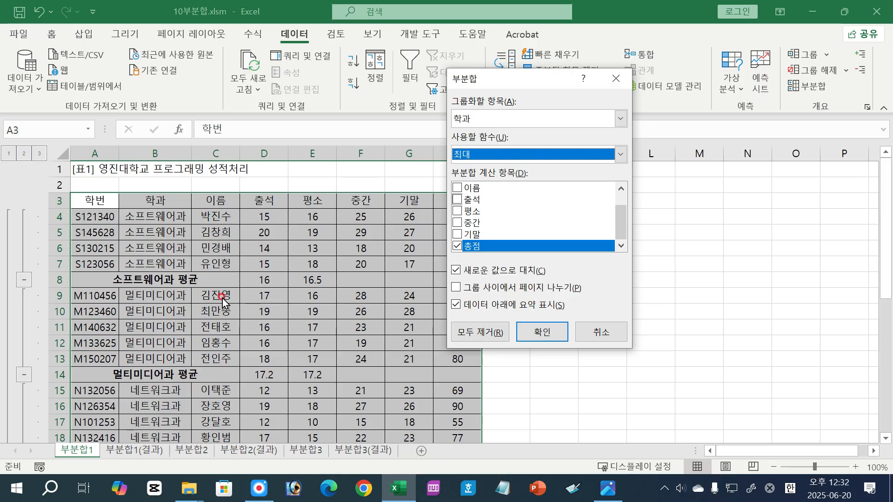
pyautogui.click(457, 271)
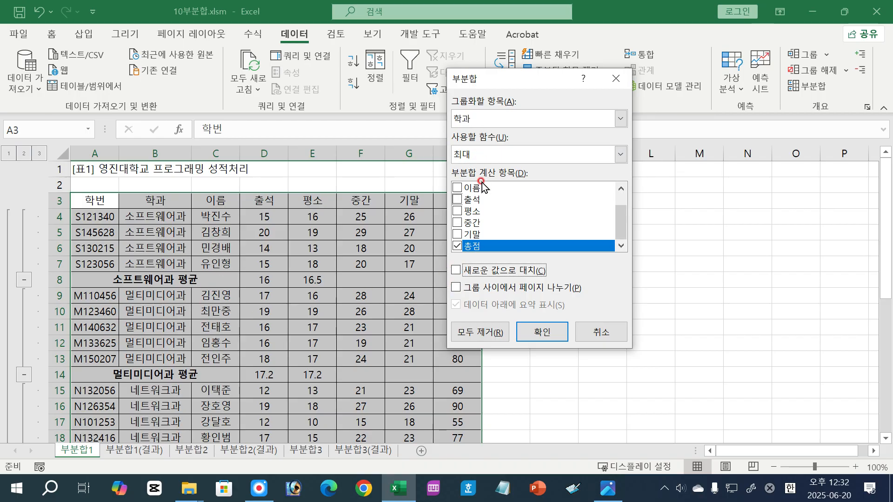
pyautogui.click(543, 332)
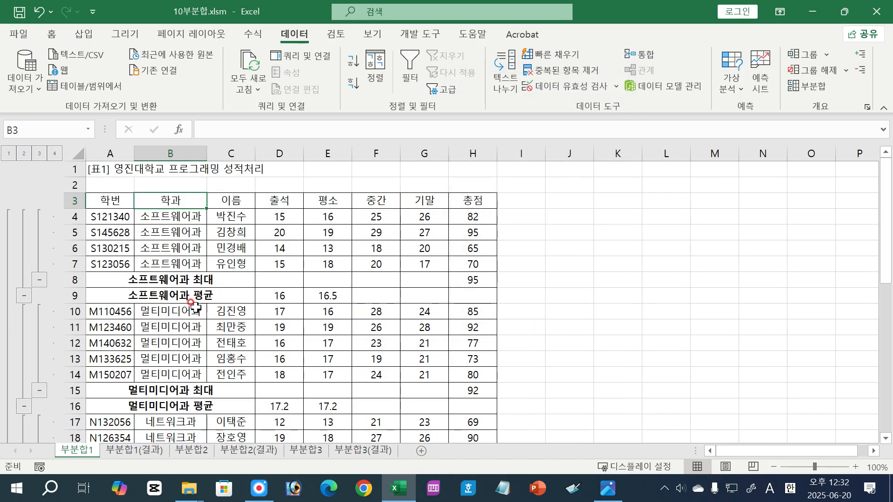
# Compare the expected table in 01-131.jpg with the 소프트웨어과 average and maximum rows on the 부분합1 sheet in Excel.
pyautogui.click(609, 488)
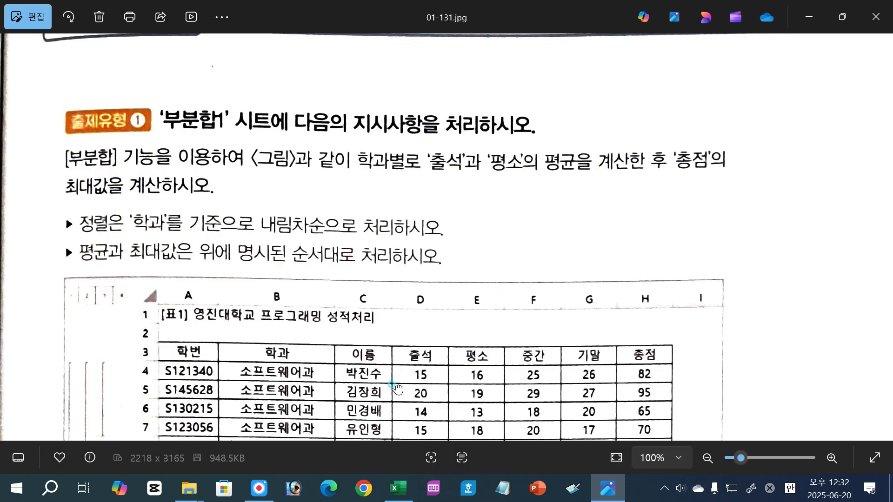
pyautogui.scroll(-4, 239, 249)
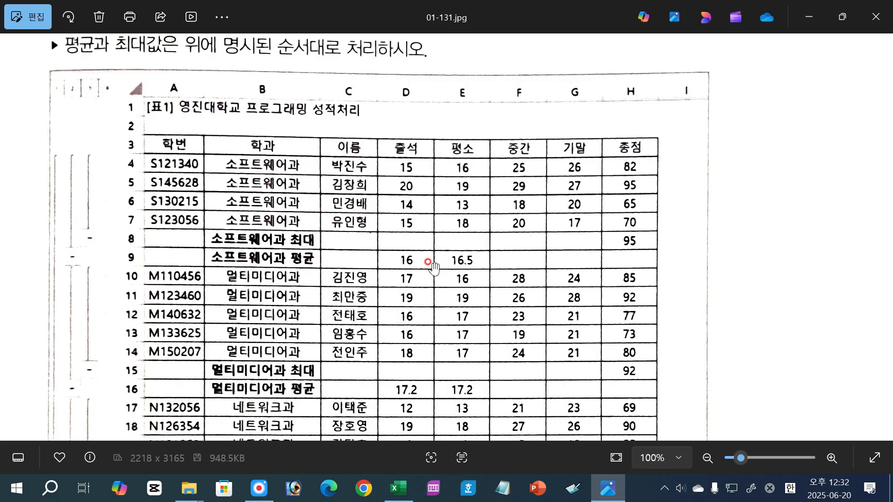
pyautogui.scroll(3, 367, 219)
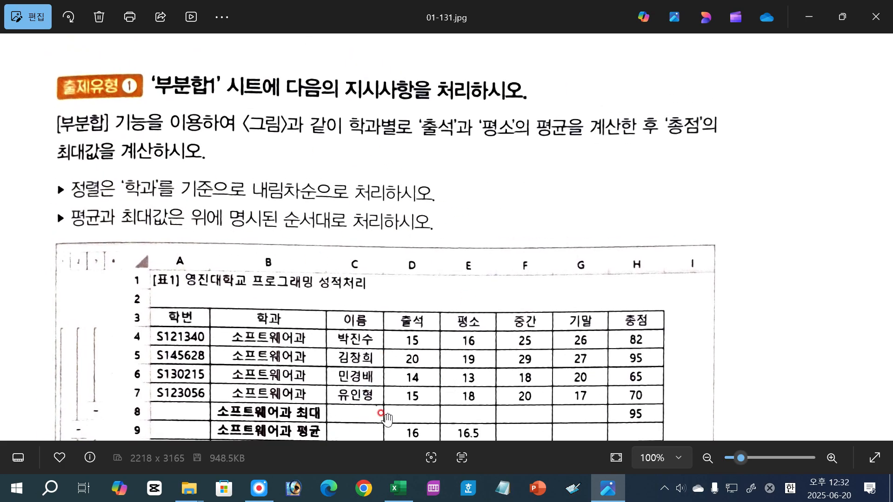
pyautogui.click(398, 488)
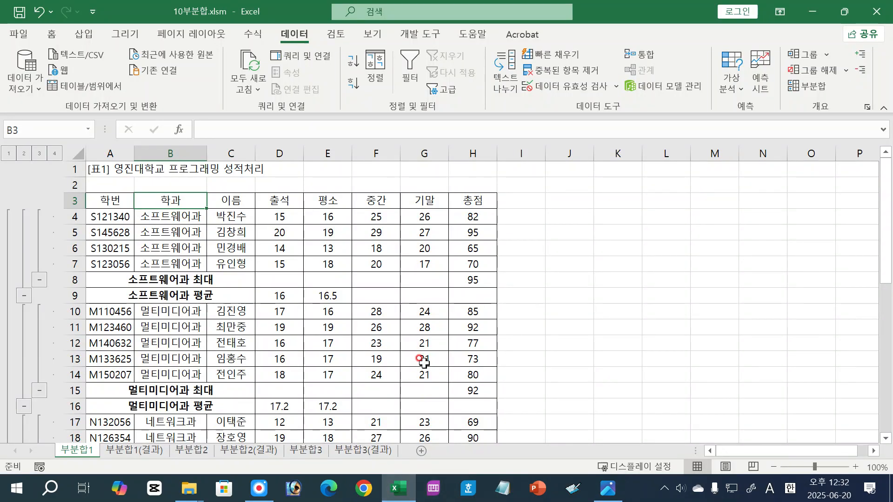
pyautogui.moveTo(188, 293); pyautogui.dragTo(334, 296)
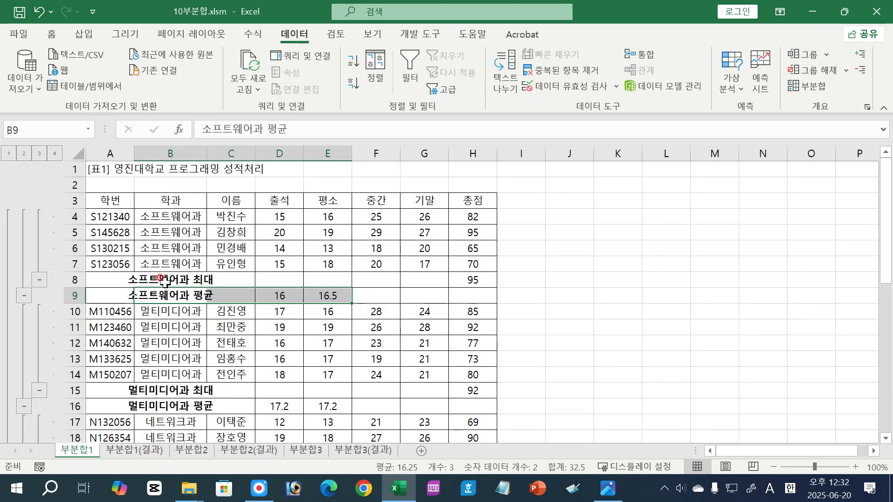
pyautogui.moveTo(163, 280); pyautogui.dragTo(474, 278)
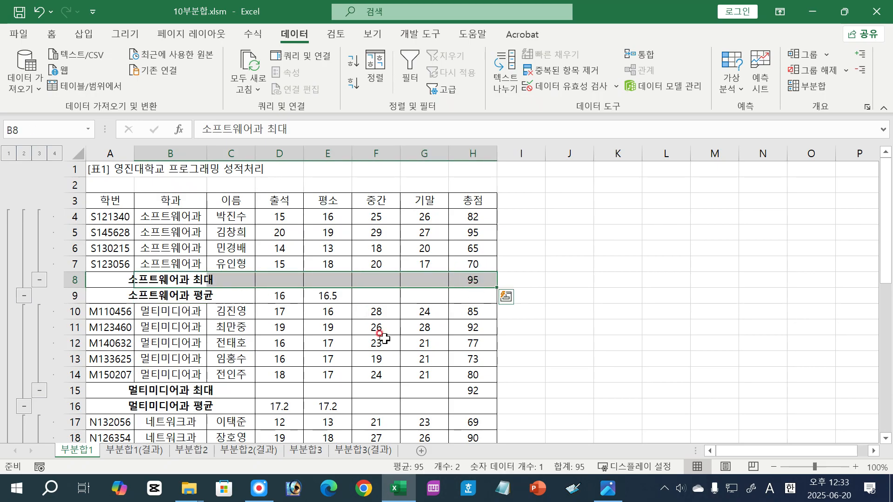
# Select a cell inside the subtotaled table and collapse its outline to level 1.
pyautogui.click(236, 345)
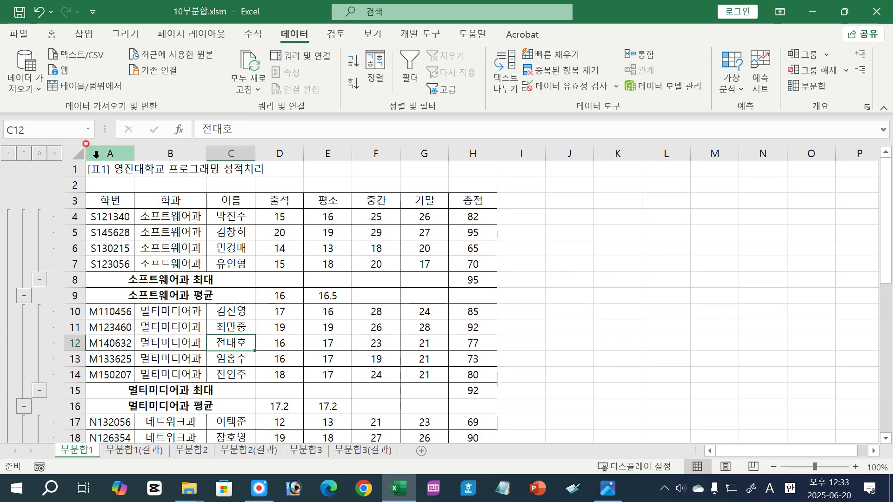
pyautogui.click(8, 154)
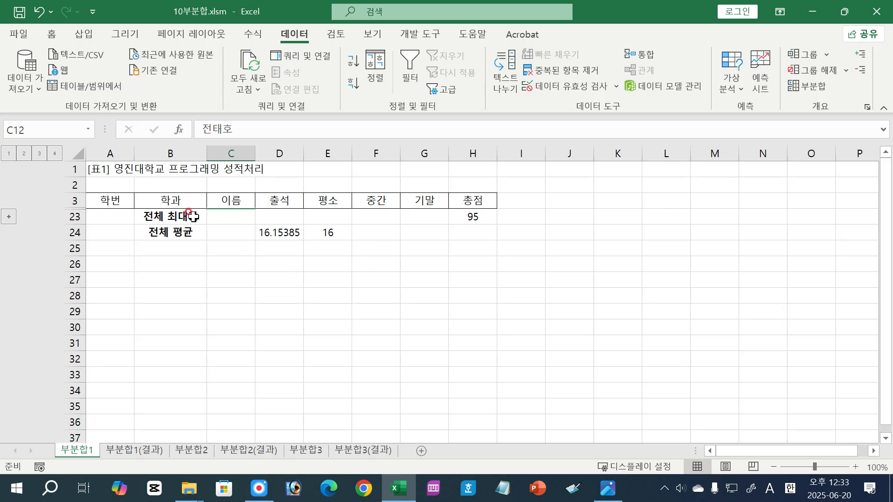
# Show outline level 2 and level 3 of the subtotaled table, selecting the department summary rows at each level to compare them.
pyautogui.click(24, 153)
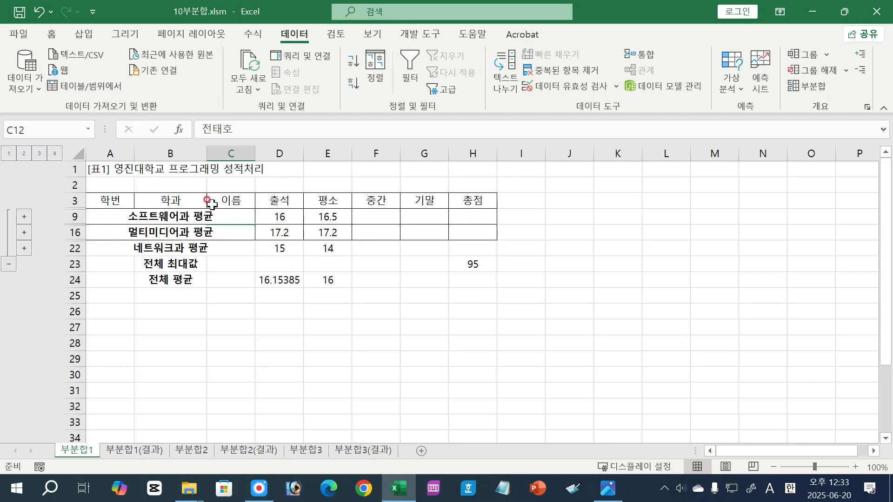
pyautogui.moveTo(201, 213); pyautogui.dragTo(200, 249)
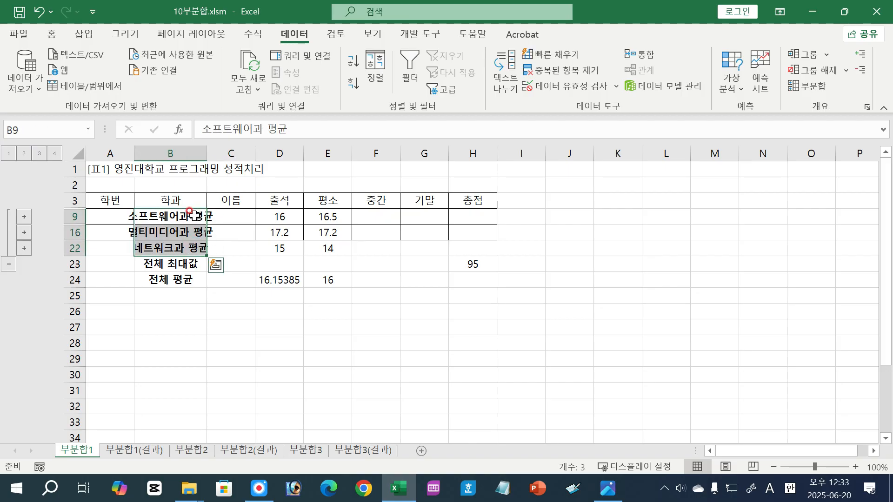
pyautogui.click(204, 344)
pyautogui.click(39, 154)
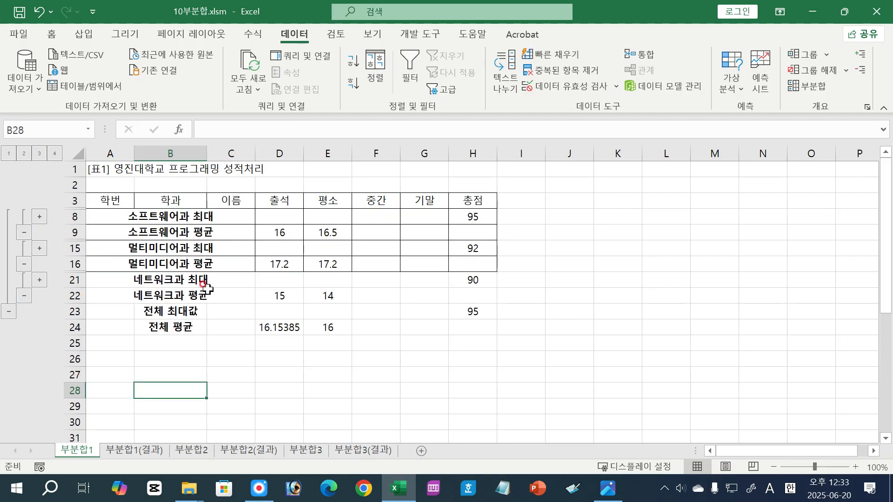
pyautogui.moveTo(202, 213); pyautogui.dragTo(207, 296)
pyautogui.click(182, 395)
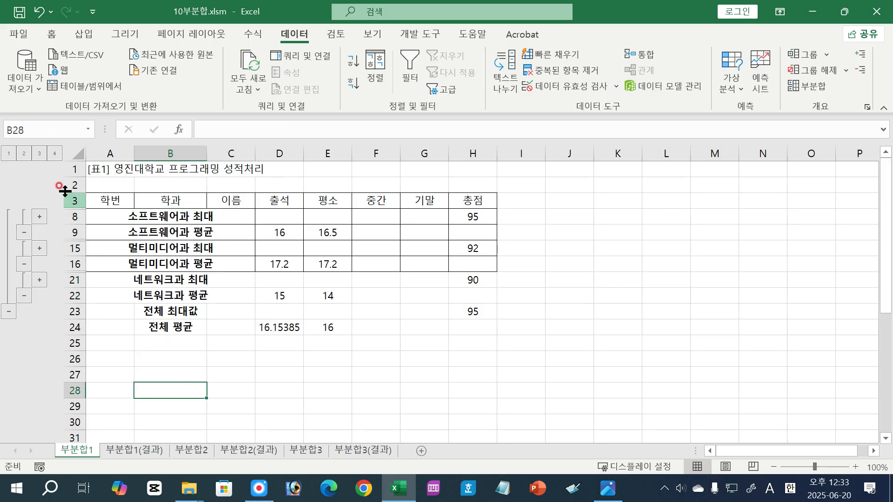
# Expand the outline to level 4, and collapse and re-expand the 소프트웨어과 detail rows.
pyautogui.click(54, 153)
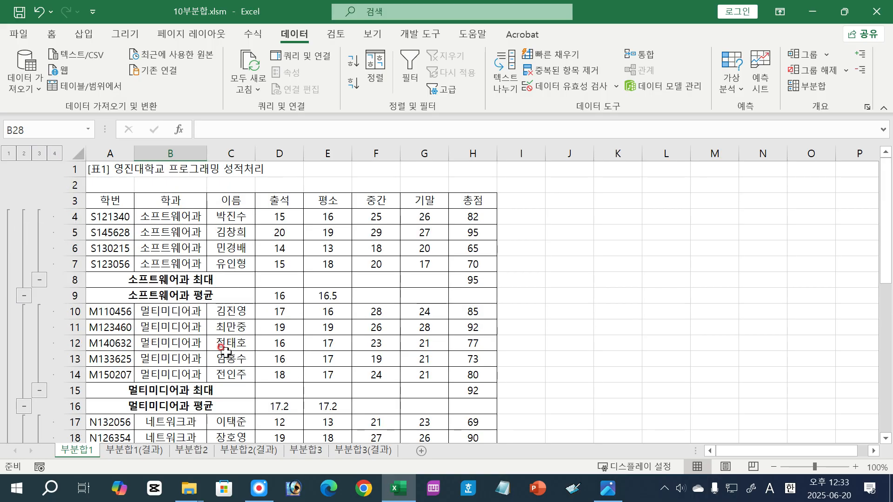
pyautogui.click(38, 280)
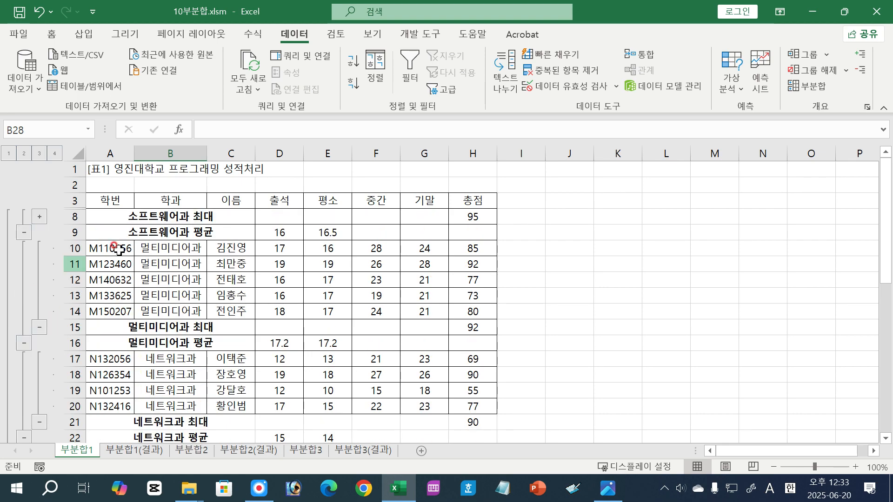
pyautogui.click(40, 216)
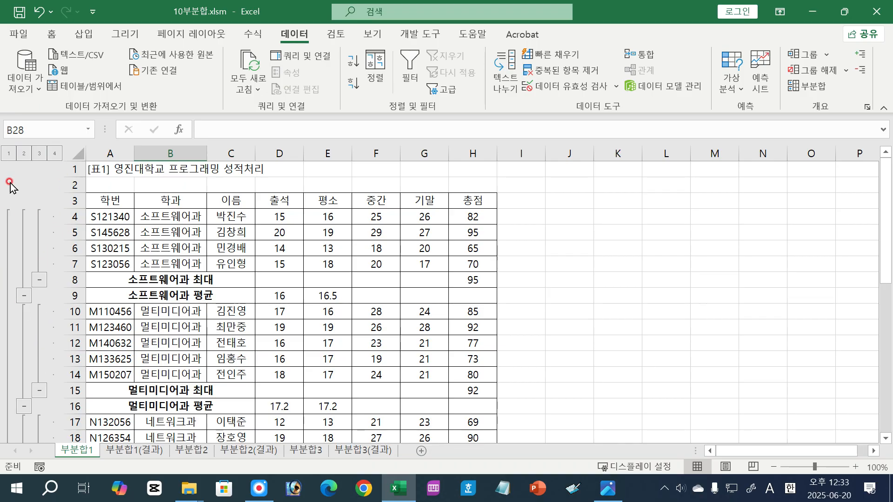
# Look at the options for removing the outline, including 개요 지우기.
pyautogui.click(847, 70)
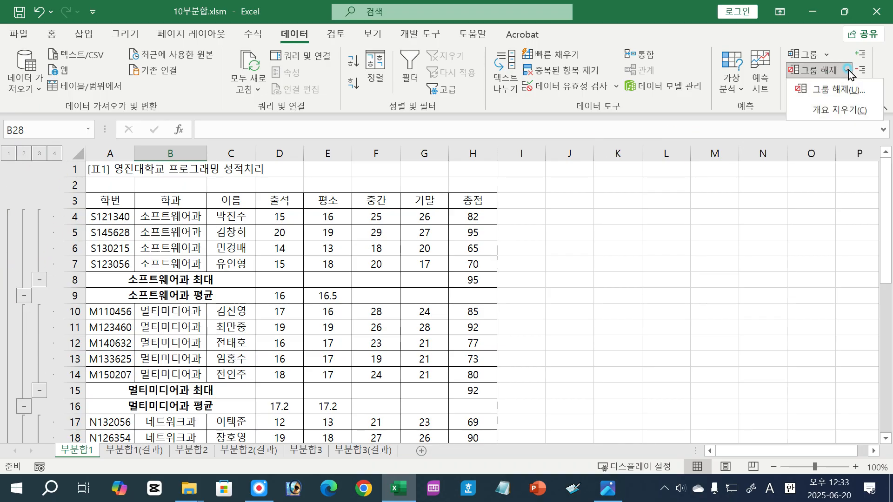
pyautogui.click(828, 111)
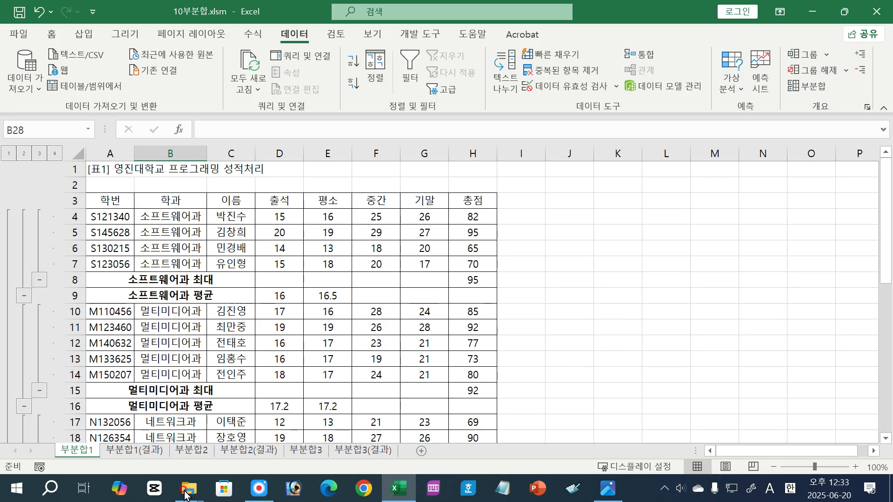
# Go to the 부분합2 sheet and select the 소양인증포인트 현황 table, A3:F12, to review its data.
pyautogui.click(192, 451)
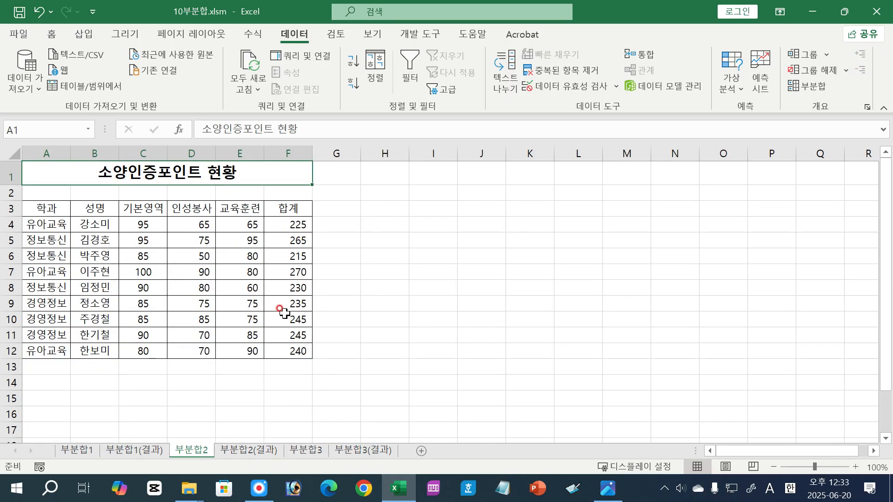
pyautogui.click(205, 301)
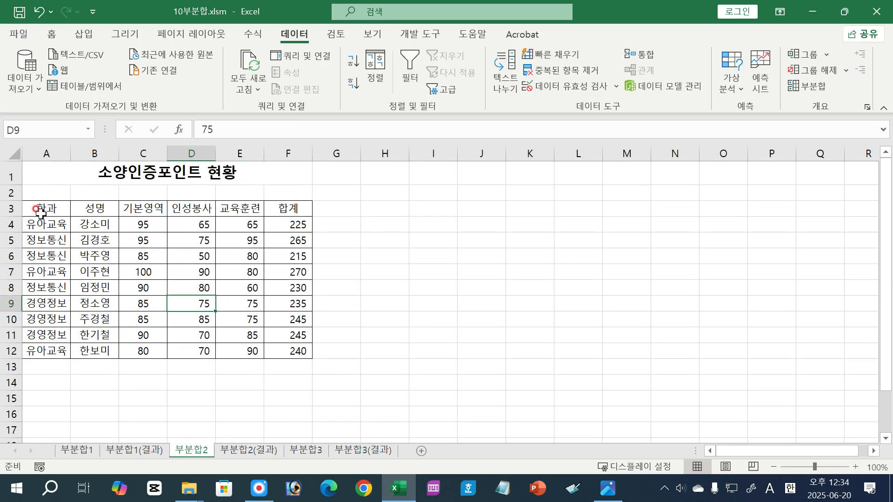
pyautogui.moveTo(41, 213); pyautogui.dragTo(292, 348)
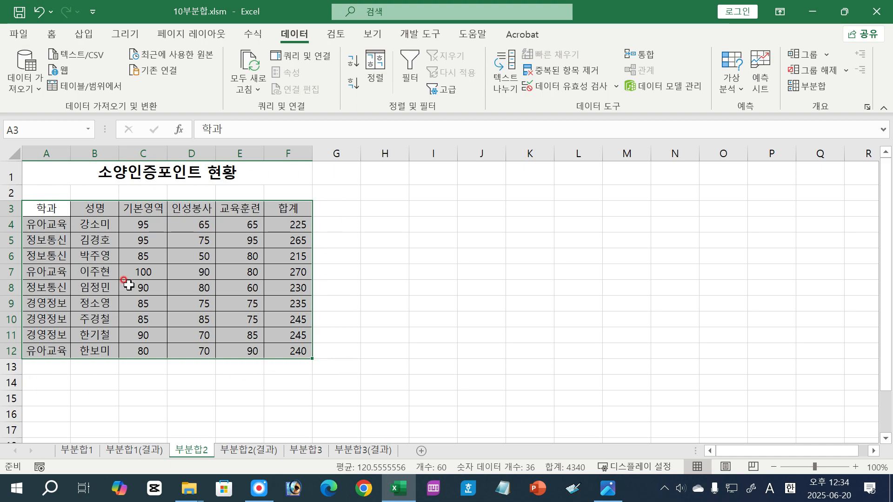
pyautogui.click(161, 256)
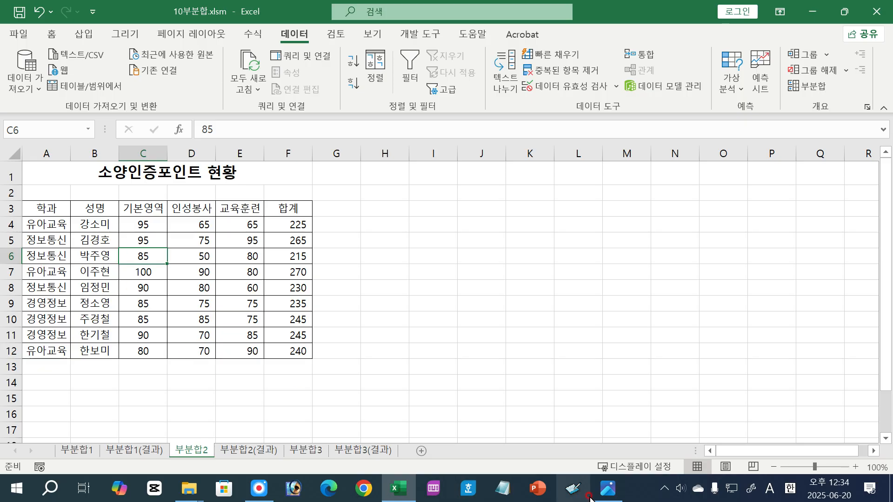
# Switch to the image viewer, close 01-131.jpg and zoom in on 01-133.jpg to read and mark the 부분합2 sort instruction.
pyautogui.click(608, 489)
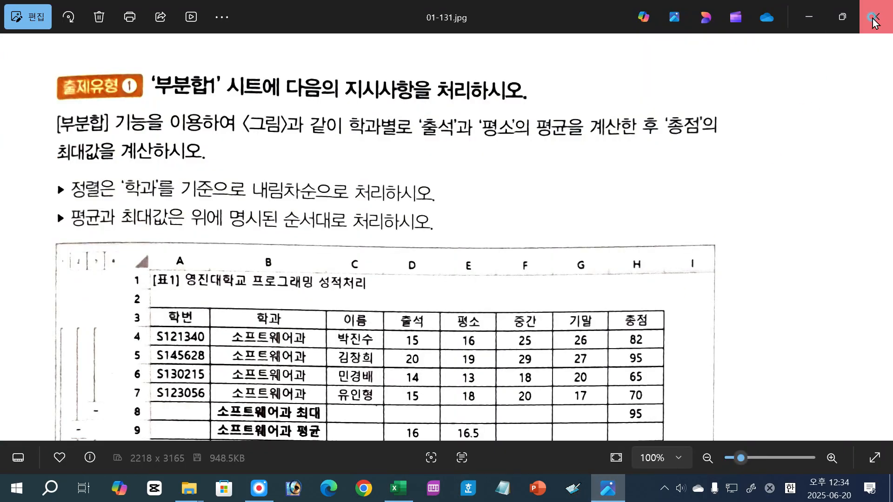
pyautogui.click(876, 16)
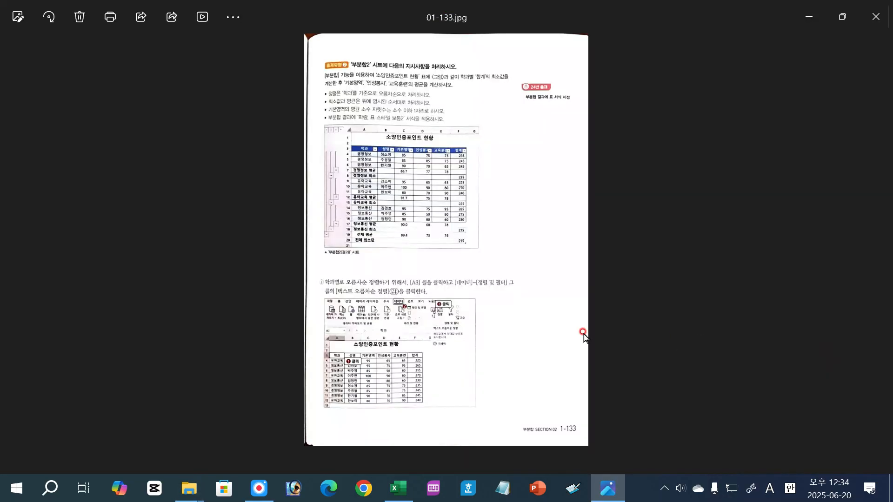
pyautogui.scroll(3, 402, 241)
pyautogui.scroll(8, 479, 259)
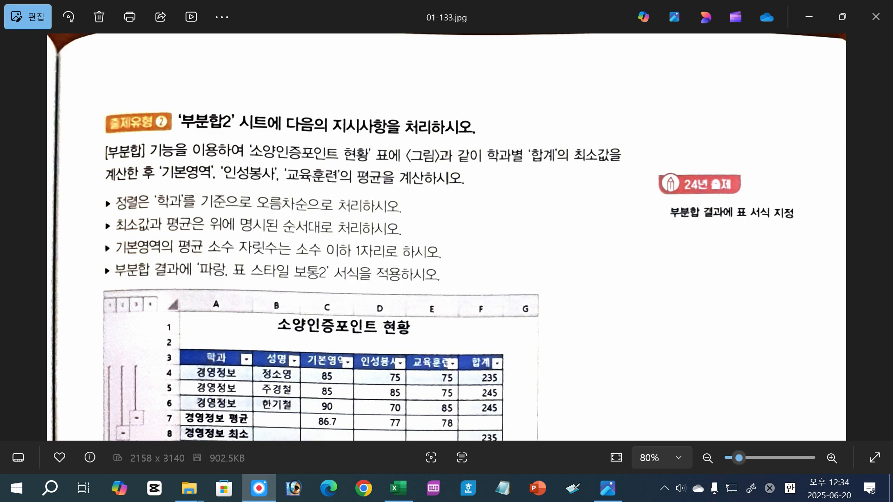
pyautogui.moveTo(112, 214)
pyautogui.mouseDown()
pyautogui.moveTo(153, 212)
pyautogui.moveTo(158, 197)
pyautogui.moveTo(181, 197)
pyautogui.mouseUp()
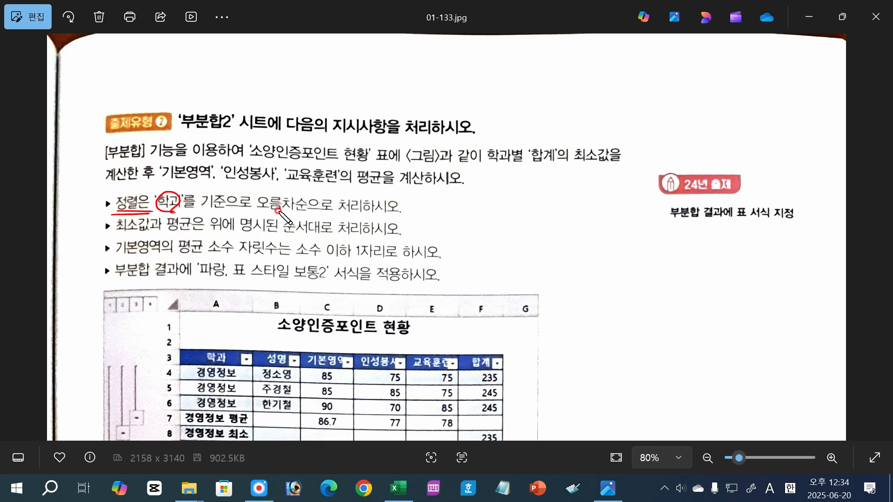
pyautogui.moveTo(279, 210); pyautogui.dragTo(292, 208)
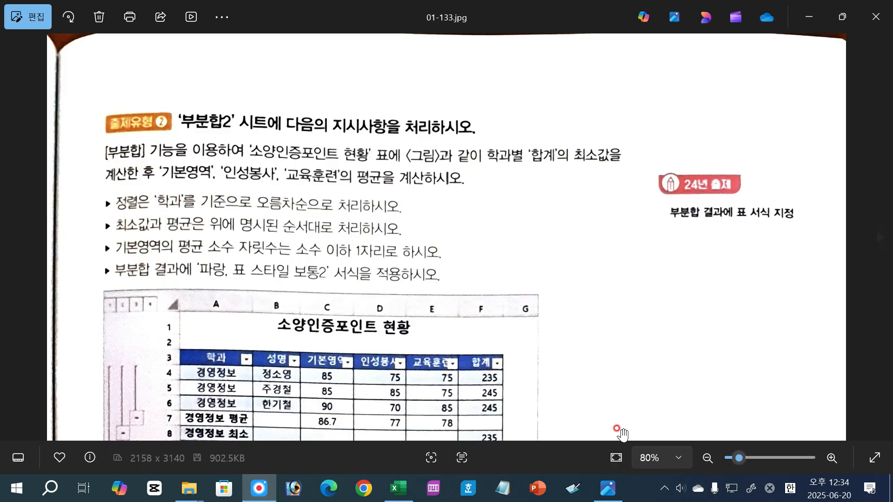
# Return to Excel and sort the 소양인증포인트 현황 table by 학과 in ascending order.
pyautogui.click(398, 488)
pyautogui.click(41, 208)
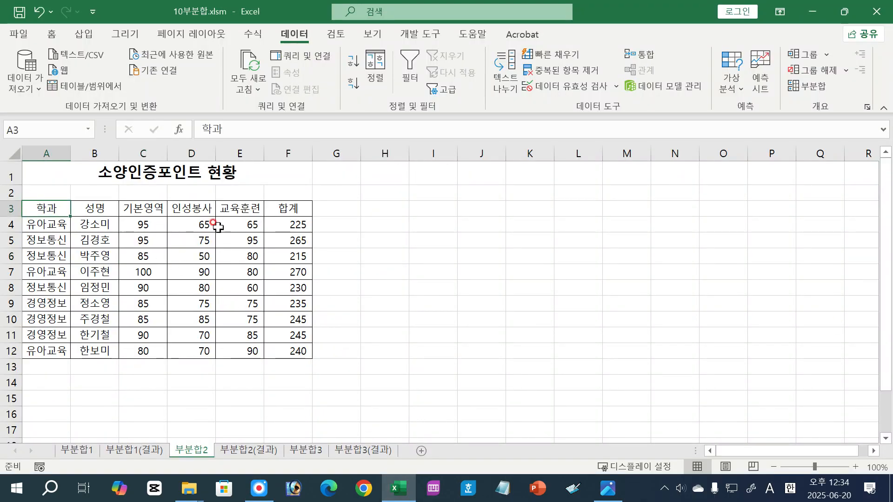
pyautogui.click(354, 61)
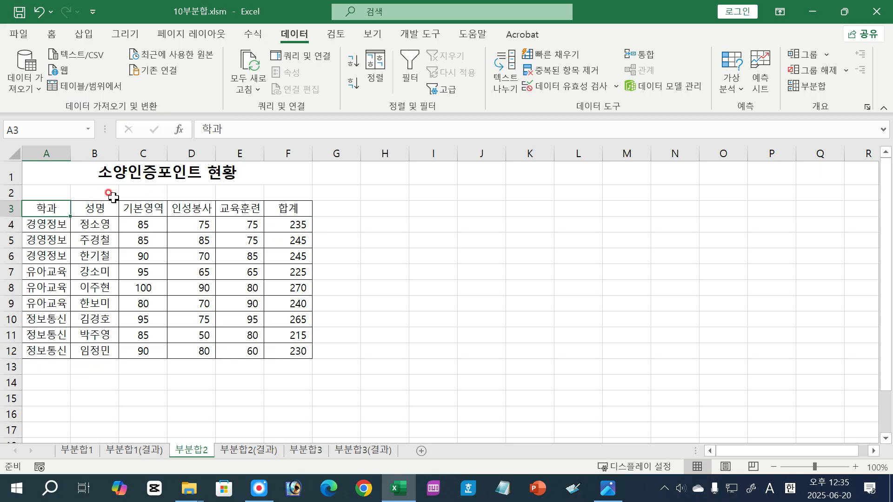
# Select A3:F12 and check its sort criteria without changing them.
pyautogui.moveTo(48, 210); pyautogui.dragTo(289, 352)
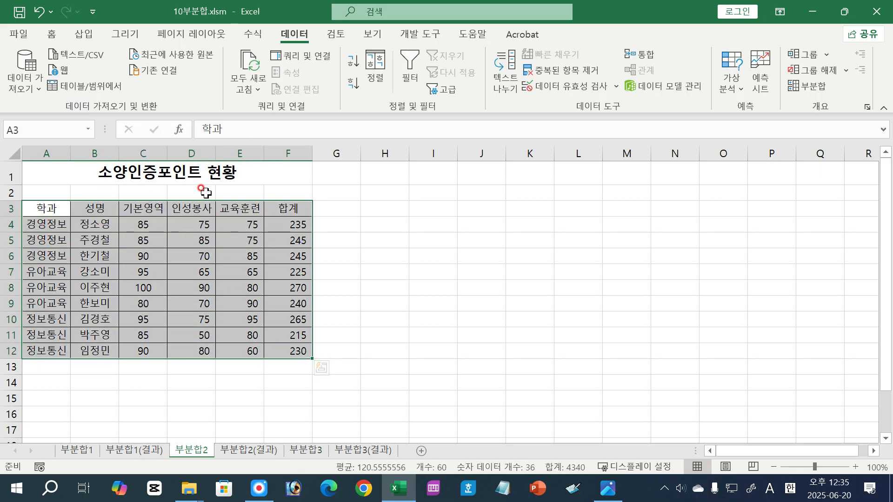
pyautogui.click(374, 67)
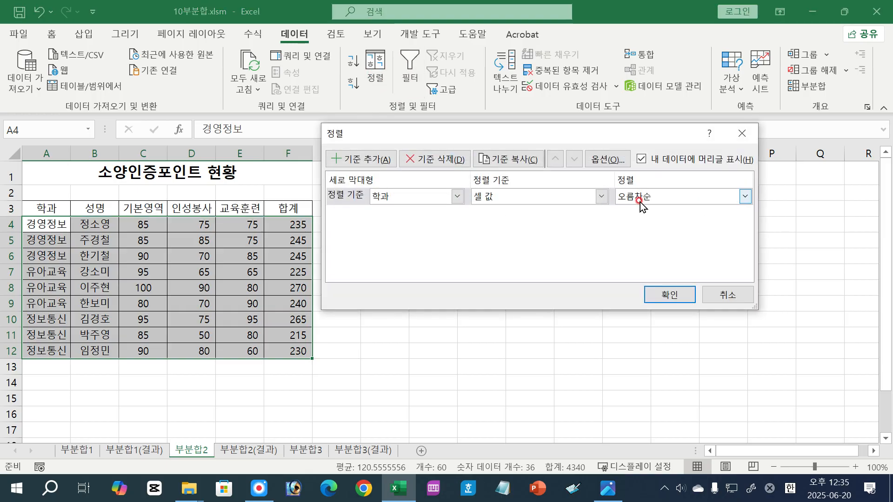
pyautogui.click(714, 297)
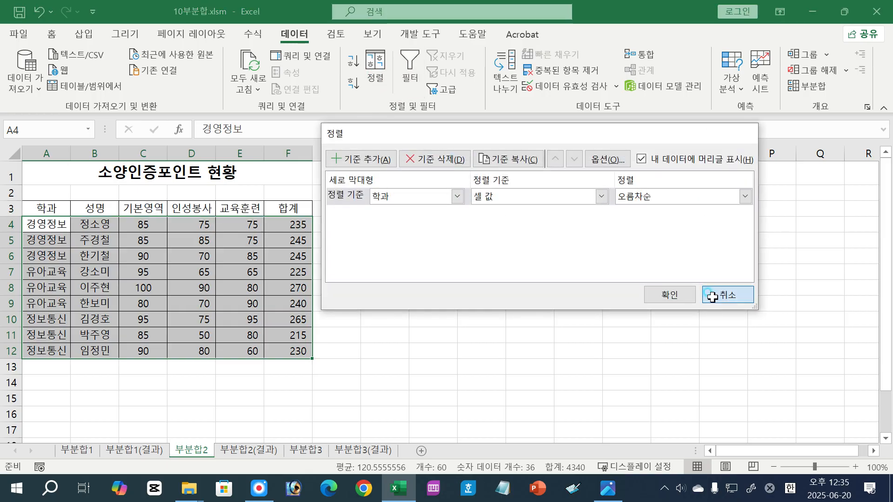
# Subtotal the table by 학과 using the minimum function (최소) on 합계 as required in 01-133.jpg, and check the 경영정보 minimum row.
pyautogui.click(41, 216)
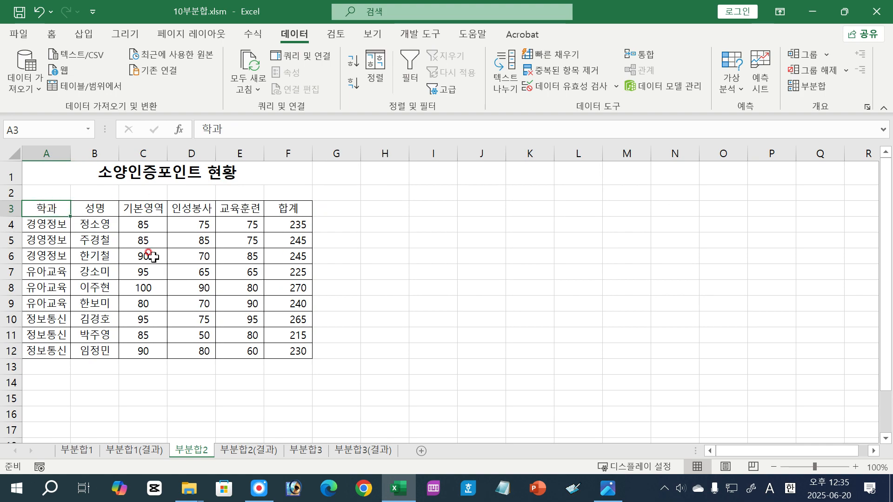
pyautogui.click(808, 86)
pyautogui.click(608, 489)
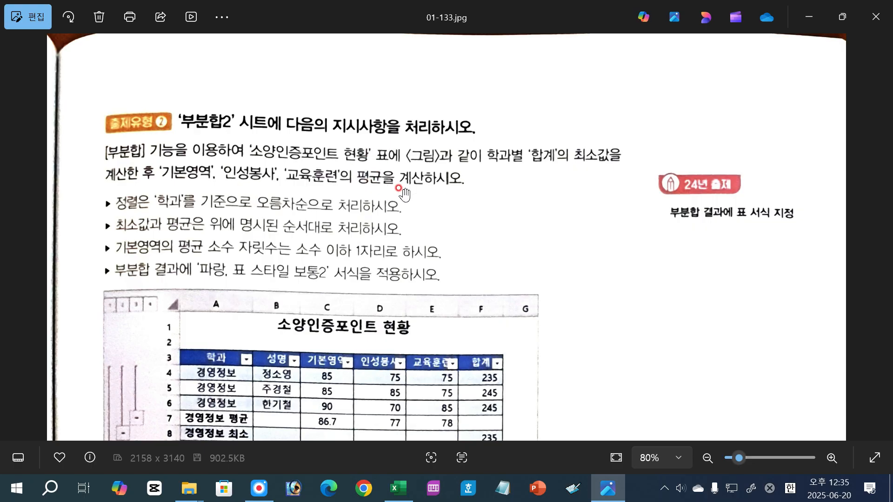
pyautogui.click(398, 489)
pyautogui.click(464, 247)
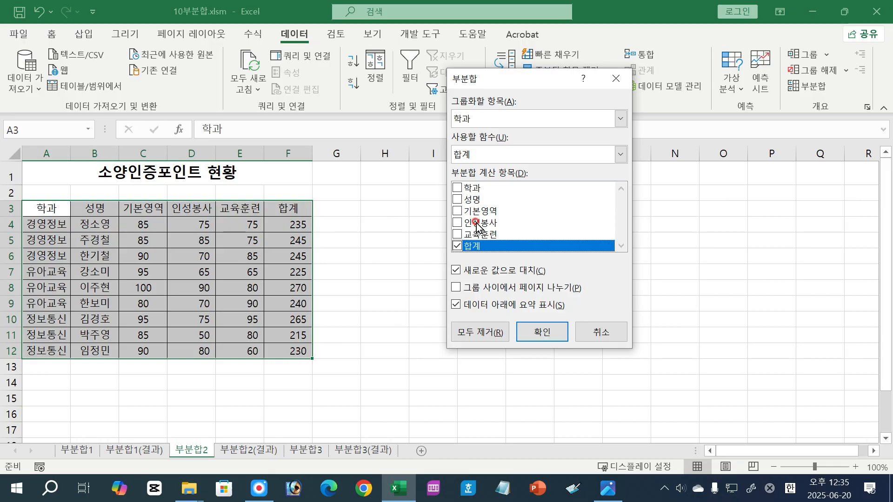
pyautogui.click(478, 155)
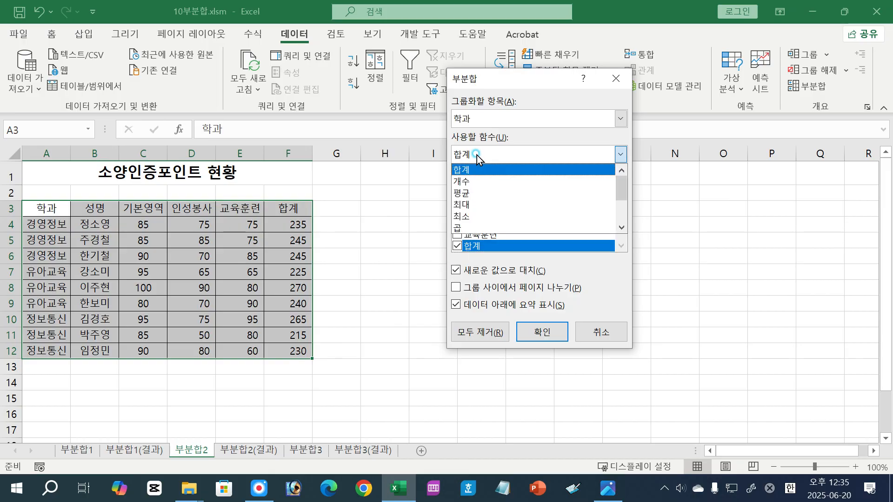
pyautogui.click(465, 216)
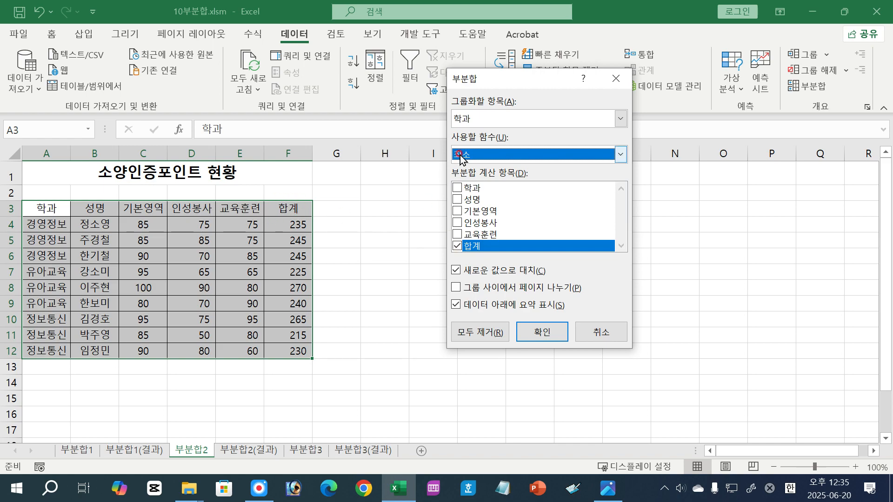
pyautogui.click(540, 332)
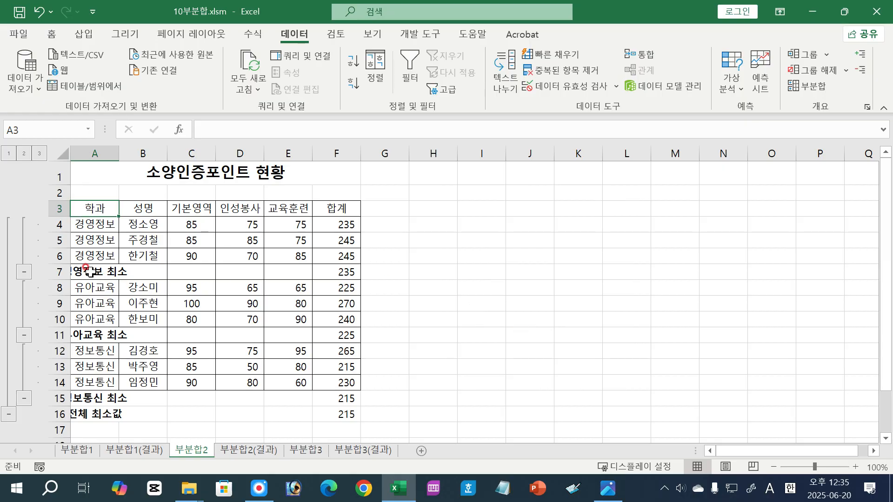
pyautogui.moveTo(103, 274); pyautogui.dragTo(342, 270)
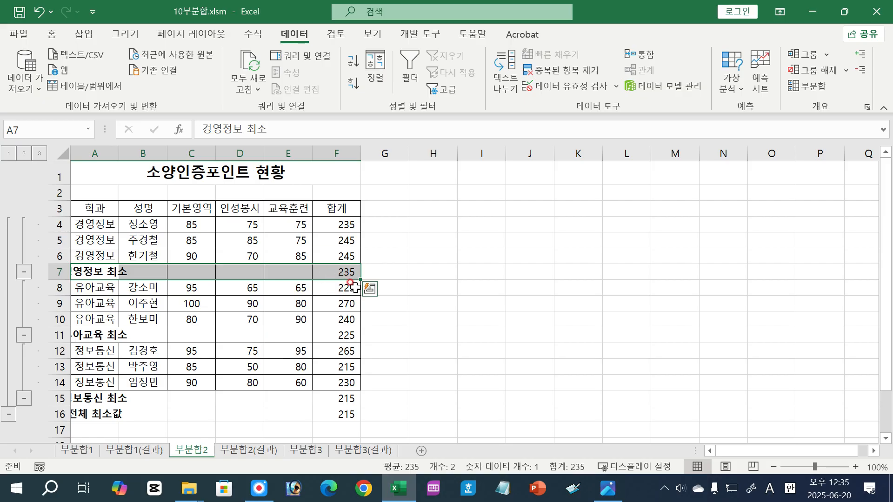
pyautogui.click(185, 257)
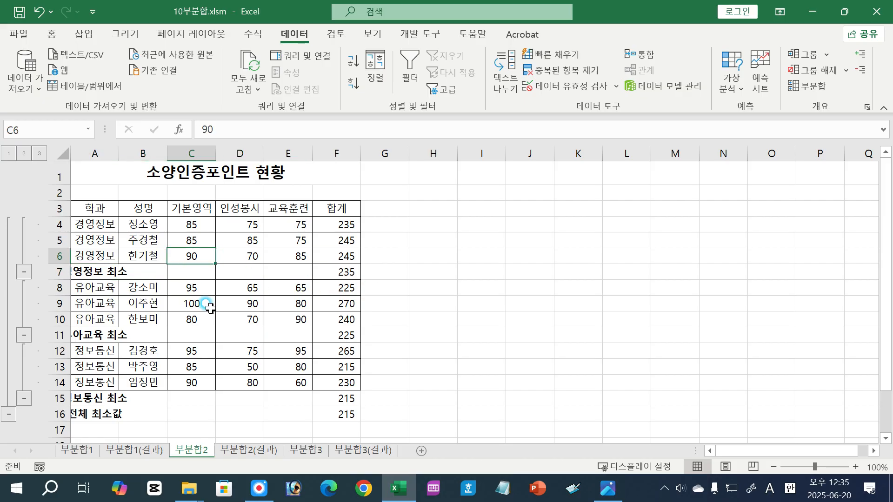
# Set up a second subtotal by 학과, replacing 합계 with 기본영역, 인성봉사 and 교육훈련 as the calculated columns.
pyautogui.click(189, 288)
pyautogui.click(807, 87)
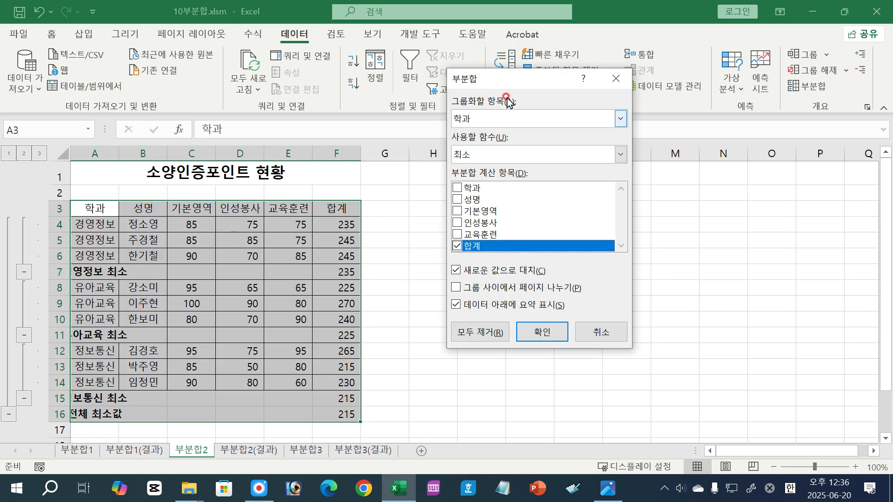
pyautogui.click(610, 497)
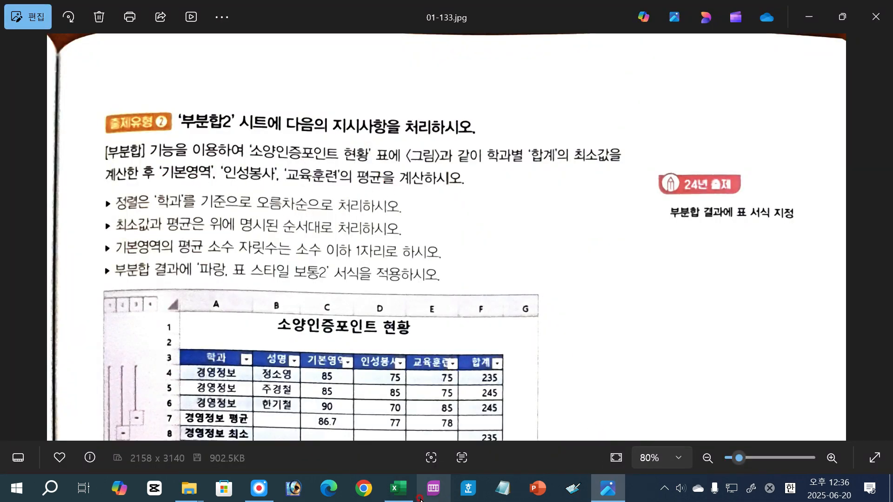
pyautogui.click(399, 488)
pyautogui.click(457, 246)
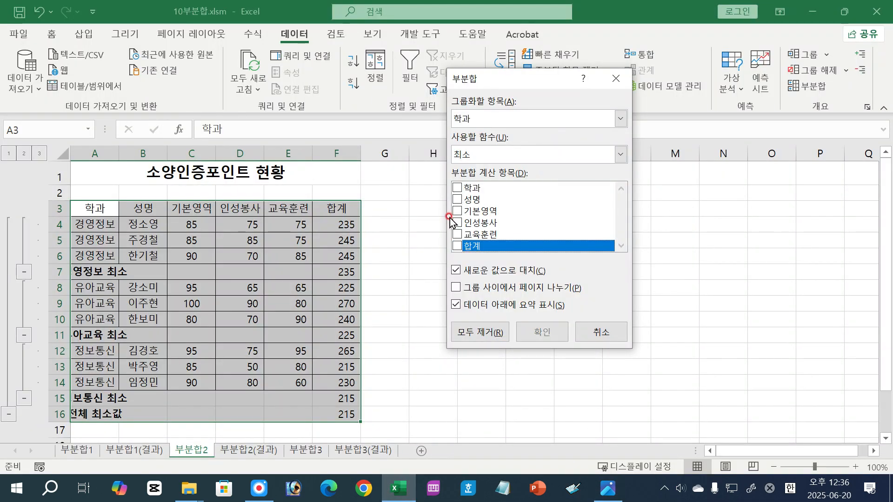
pyautogui.click(457, 211)
pyautogui.click(458, 223)
pyautogui.click(457, 234)
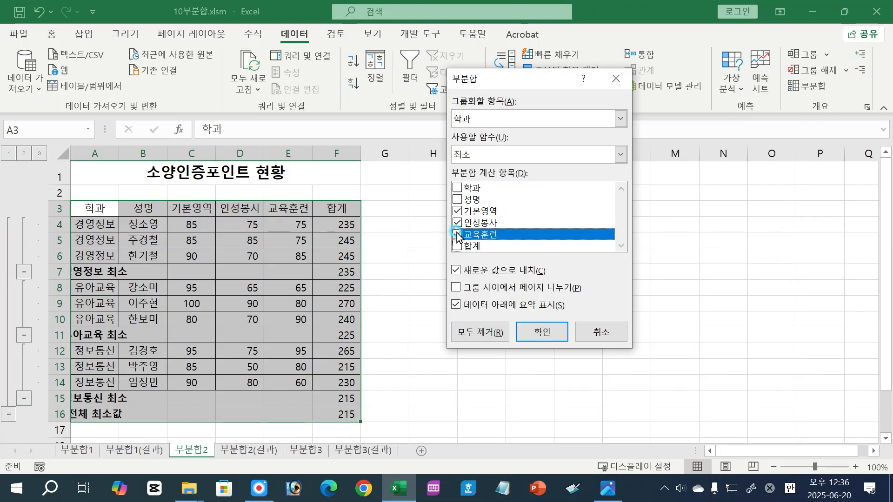
# Apply the second subtotal with the average function (평균) without replacing the existing minimums, and check the 경영정보 average and minimum rows.
pyautogui.click(496, 149)
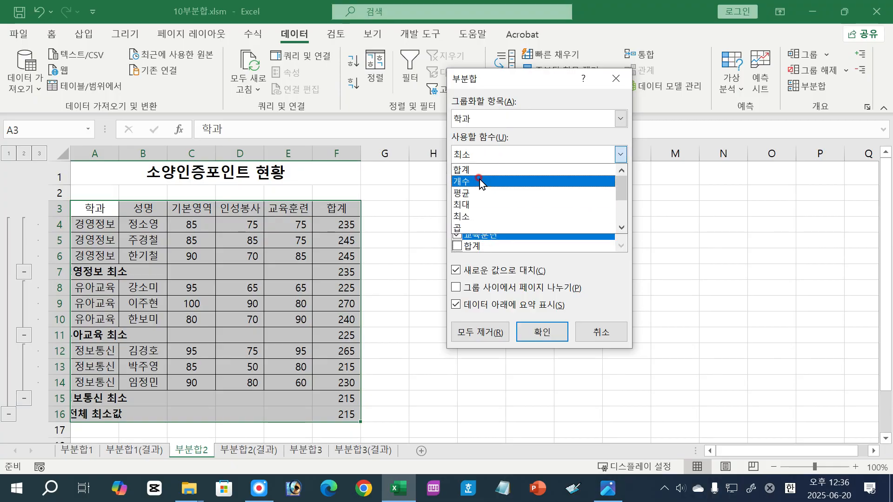
pyautogui.click(479, 191)
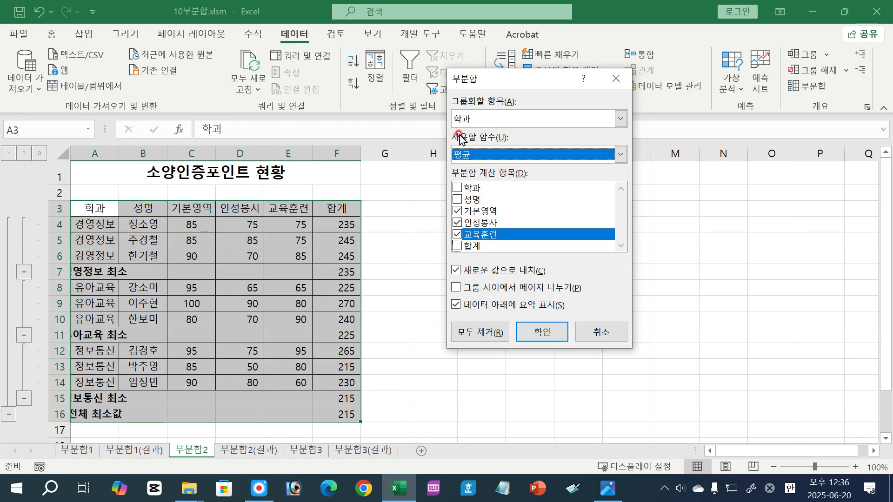
pyautogui.click(458, 270)
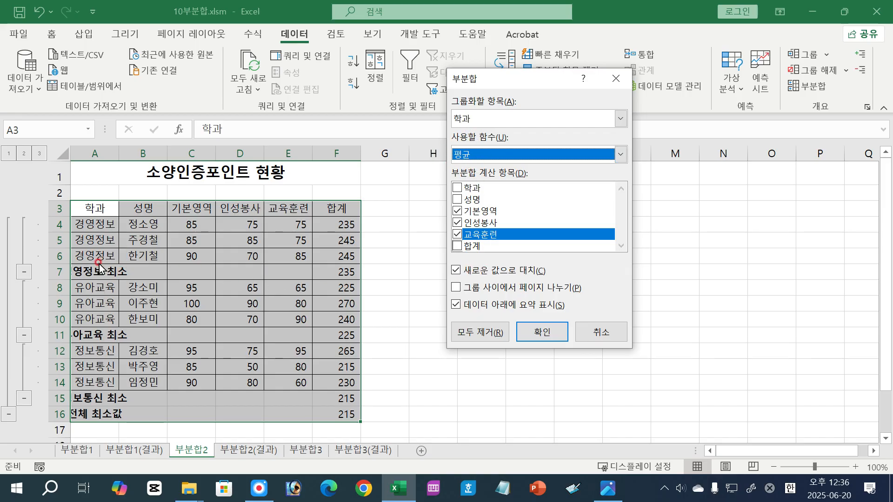
pyautogui.click(456, 270)
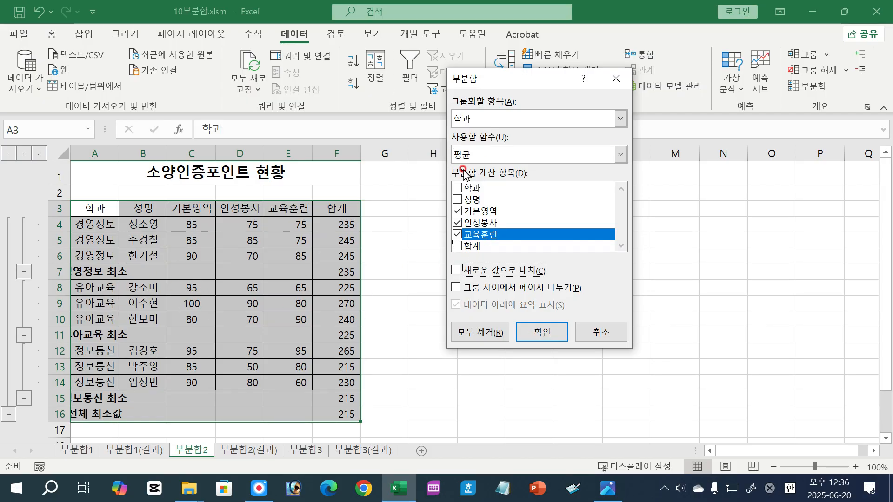
pyautogui.click(535, 332)
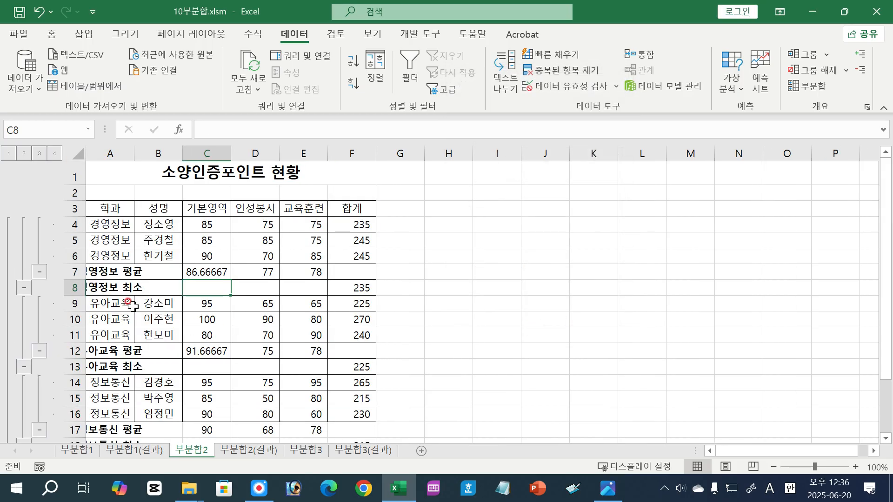
pyautogui.moveTo(112, 289); pyautogui.dragTo(368, 283)
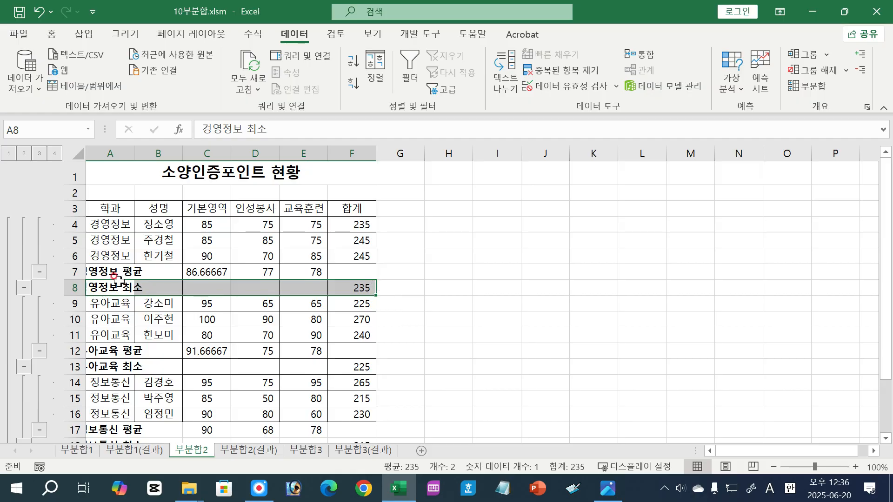
pyautogui.moveTo(101, 272); pyautogui.dragTo(356, 272)
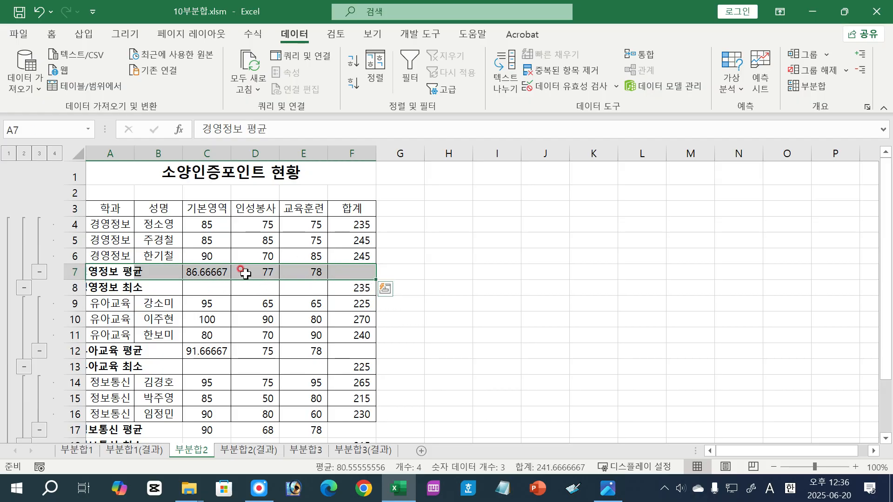
pyautogui.click(258, 313)
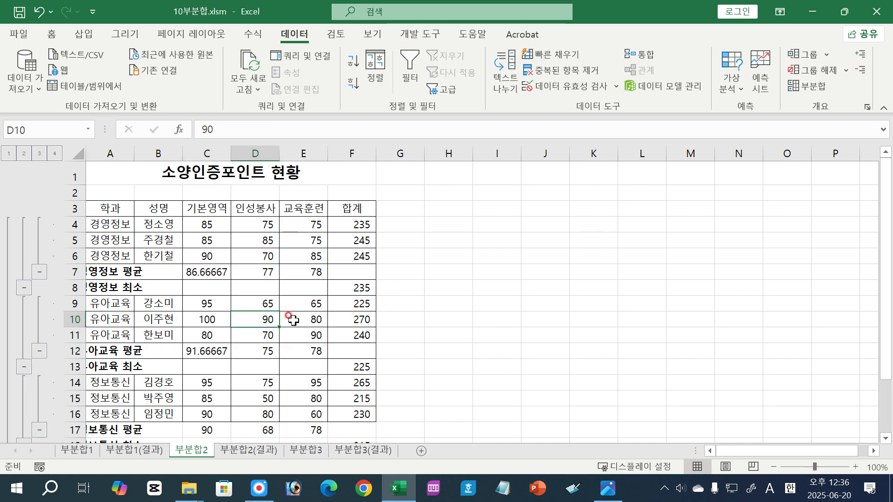
# Switch to the image viewer and read the decimal place and table style instructions and the result figure in 01-133.jpg.
pyautogui.click(608, 488)
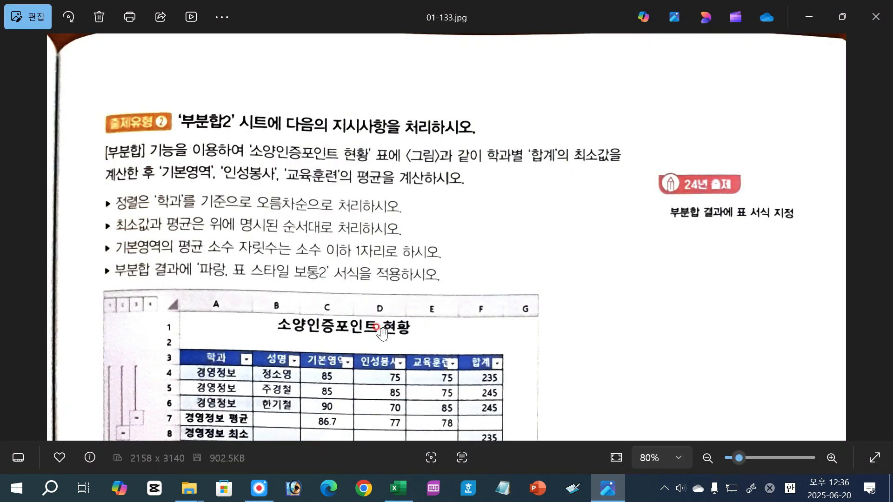
pyautogui.scroll(-1, 332, 259)
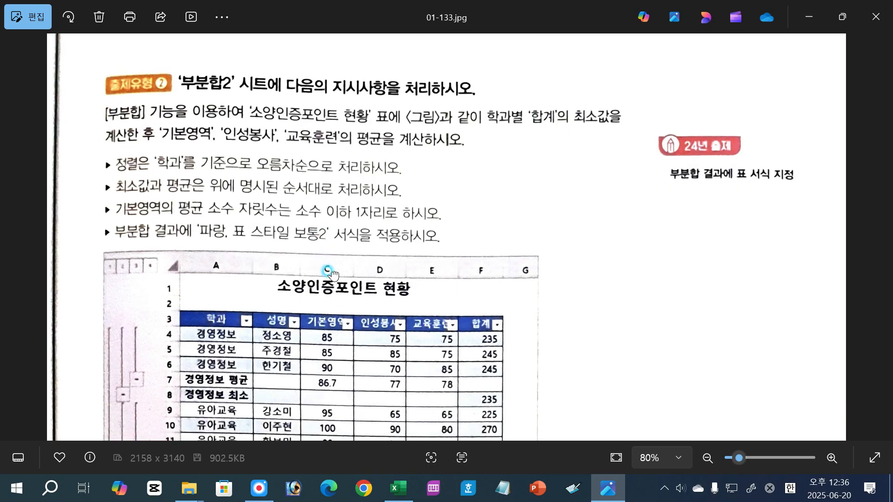
pyautogui.scroll(-1, 332, 274)
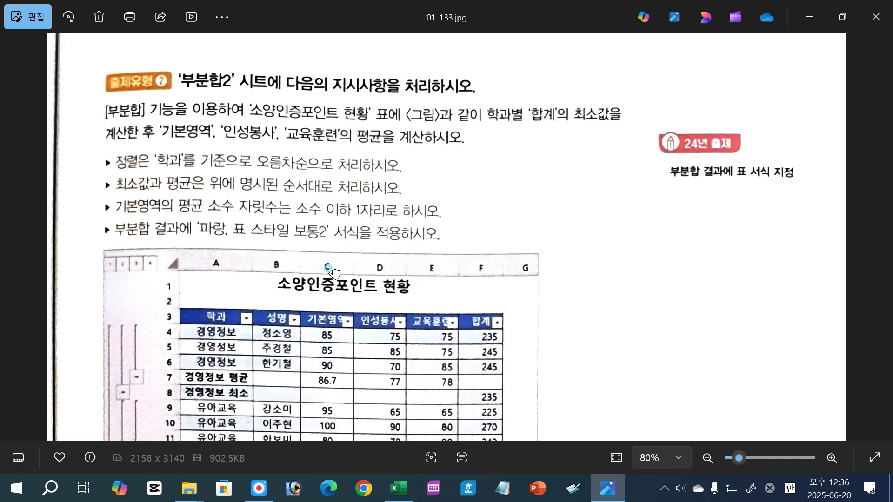
pyautogui.scroll(-2, 329, 285)
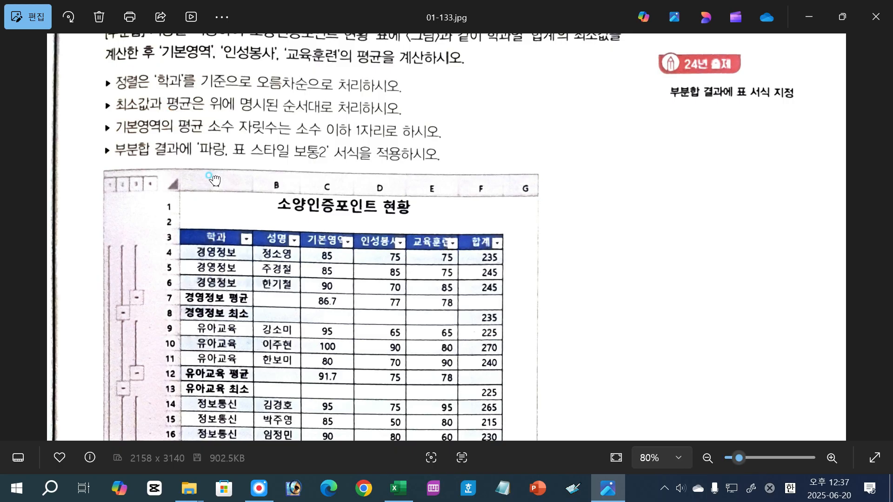
pyautogui.moveTo(207, 173); pyautogui.dragTo(206, 132)
pyautogui.moveTo(415, 291); pyautogui.dragTo(412, 279)
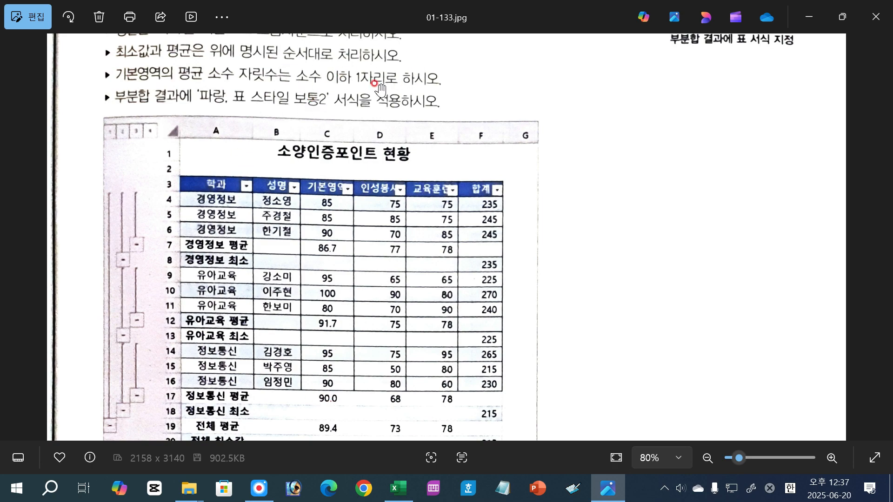
pyautogui.moveTo(433, 133); pyautogui.dragTo(436, 172)
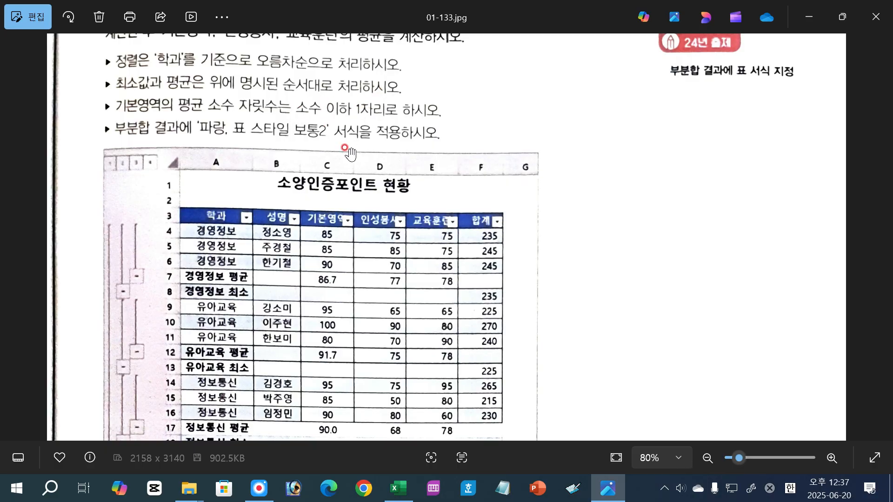
# Return to Excel and format the 기본영역 averages in C7, C12, C17 and C19 with one decimal place.
pyautogui.click(399, 488)
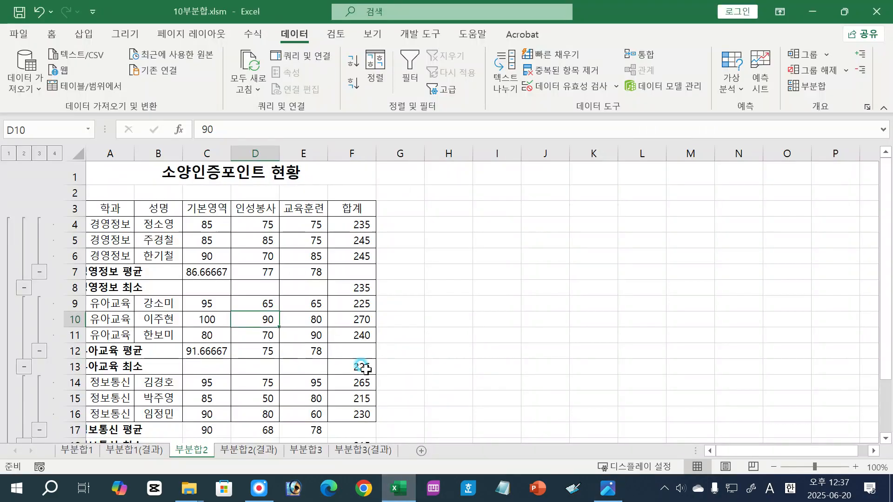
pyautogui.click(200, 273)
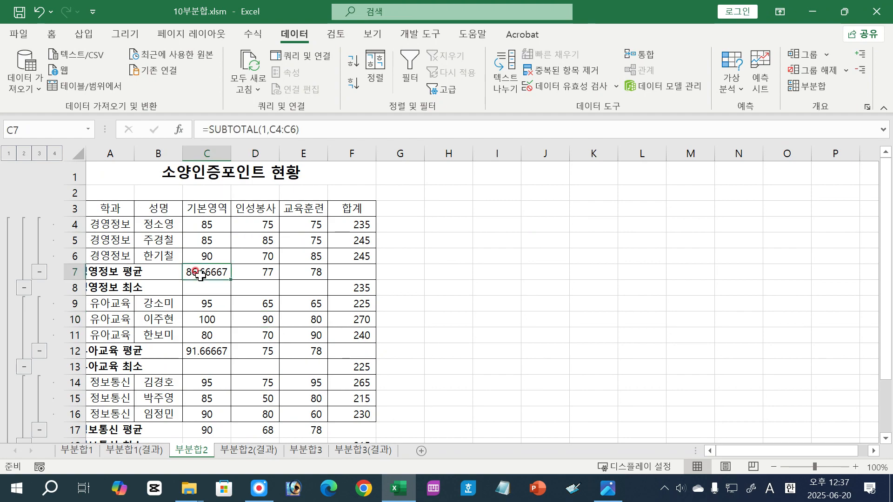
pyautogui.keyDown('ctrl'); pyautogui.click(210, 350); pyautogui.keyUp('ctrl')
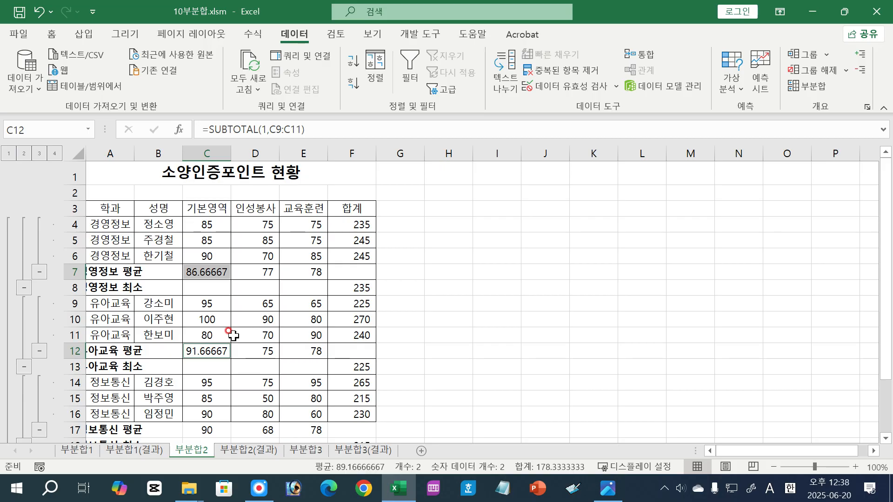
pyautogui.keyDown('ctrl'); pyautogui.click(205, 428); pyautogui.keyUp('ctrl')
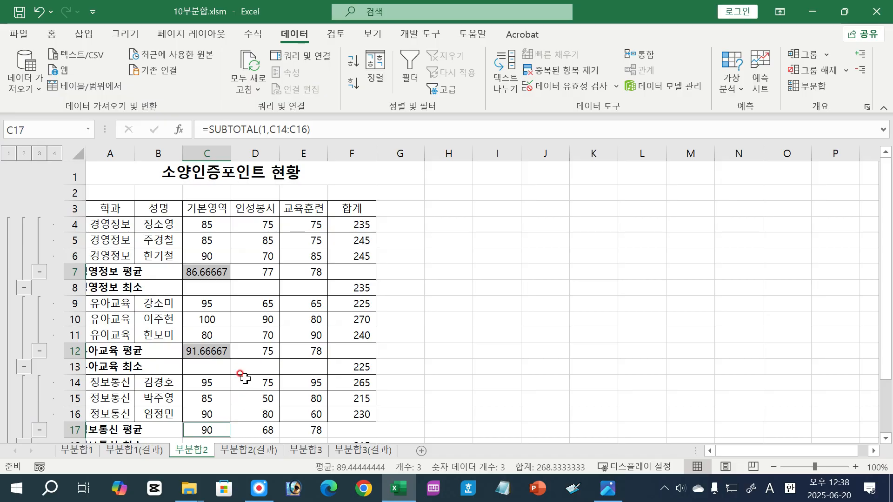
pyautogui.scroll(-4, 240, 375)
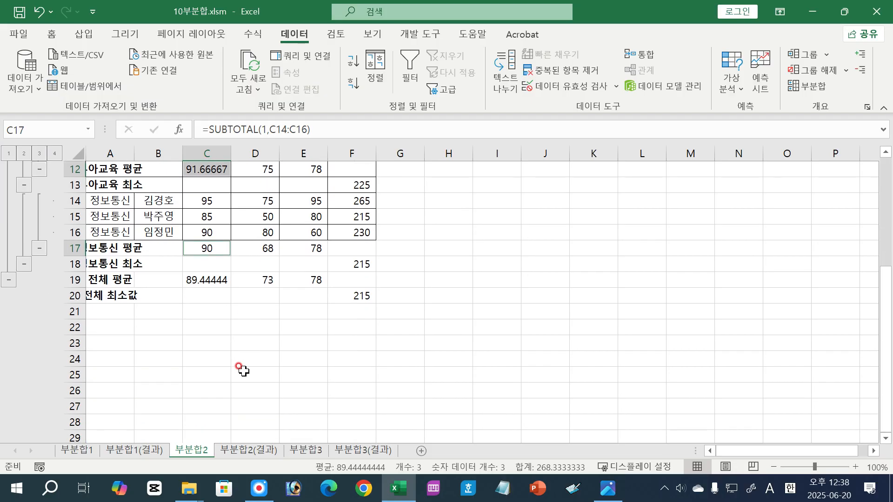
pyautogui.scroll(4, 240, 368)
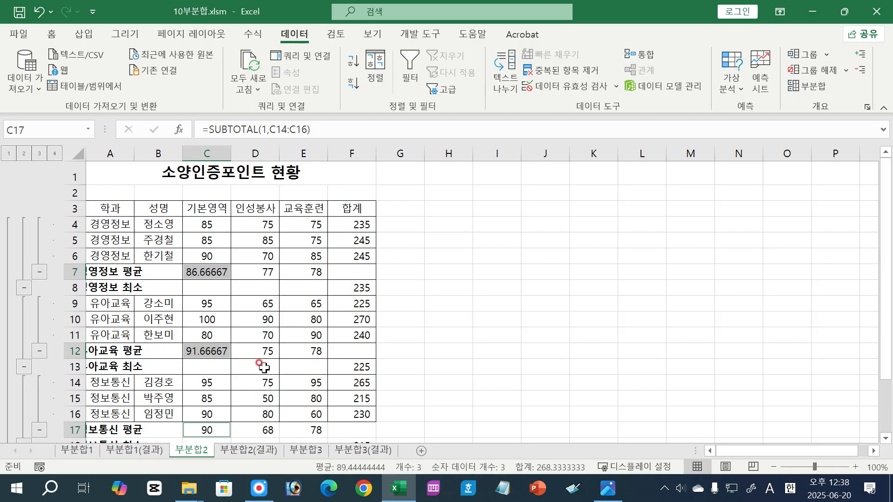
pyautogui.scroll(-2, 260, 365)
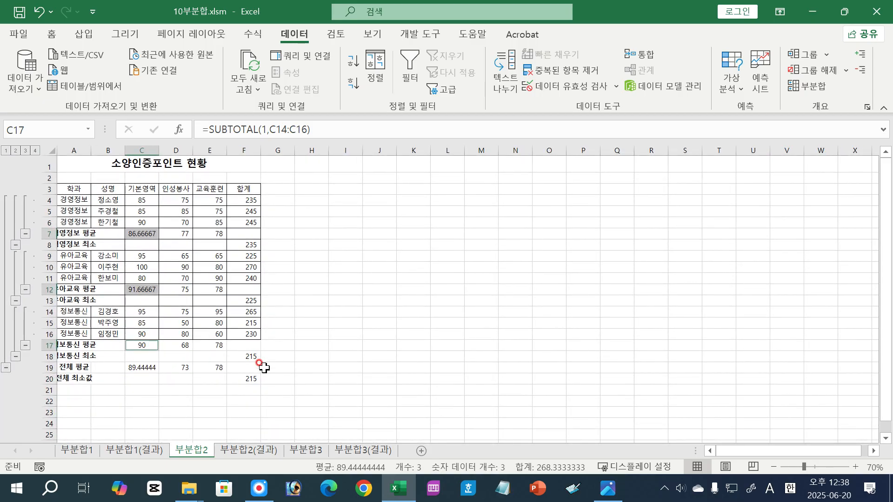
pyautogui.scroll(-1, 264, 368)
pyautogui.scroll(2, 264, 368)
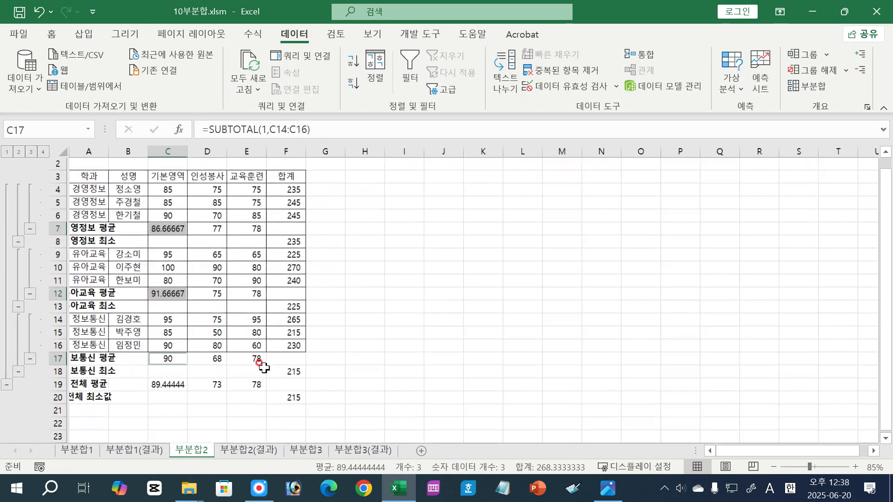
pyautogui.scroll(1, 265, 368)
pyautogui.scroll(-1, 265, 367)
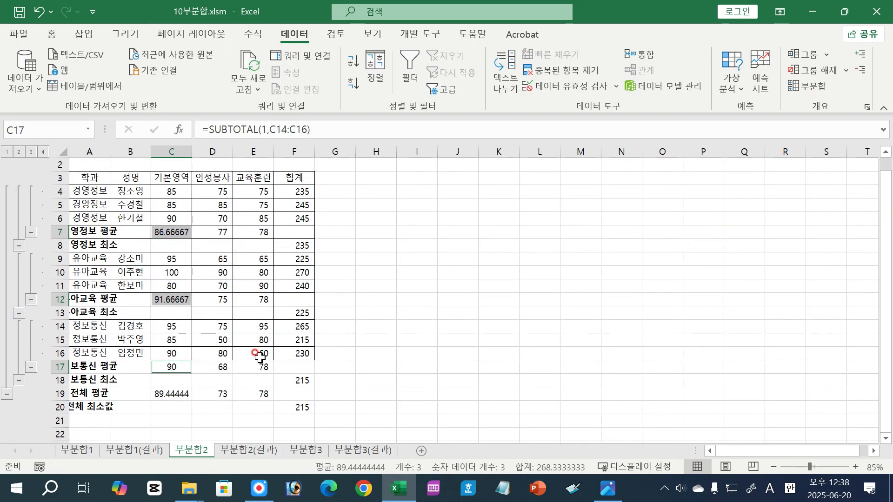
pyautogui.scroll(-2, 259, 357)
pyautogui.scroll(2, 259, 357)
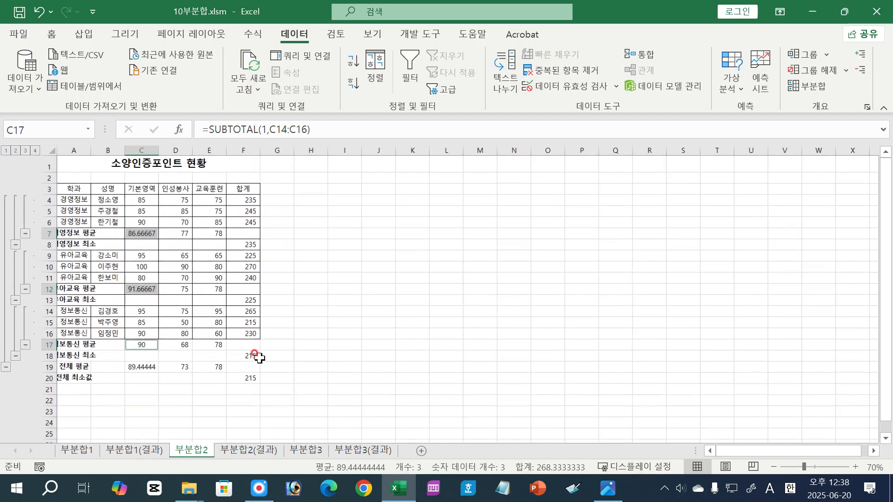
pyautogui.scroll(1, 259, 357)
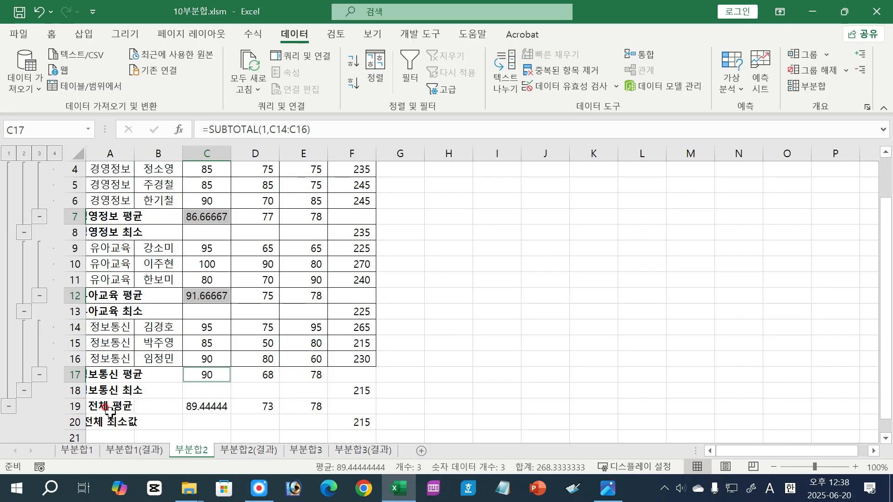
pyautogui.click(195, 405)
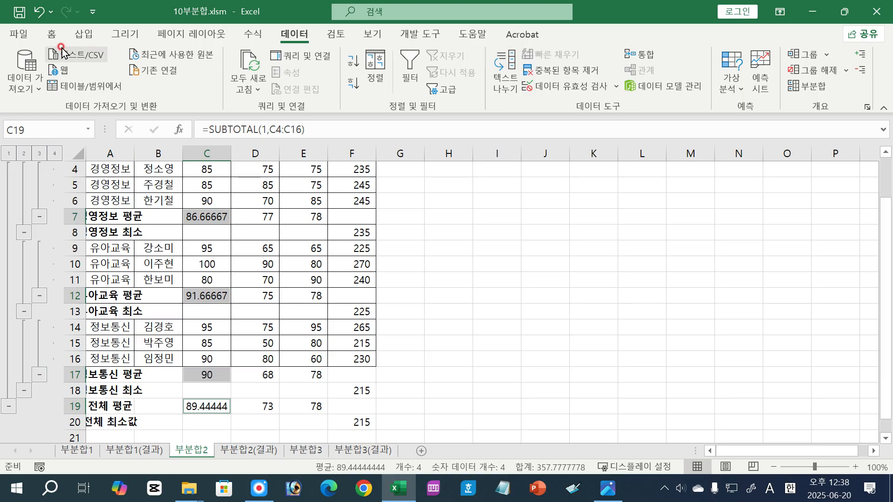
pyautogui.click(51, 34)
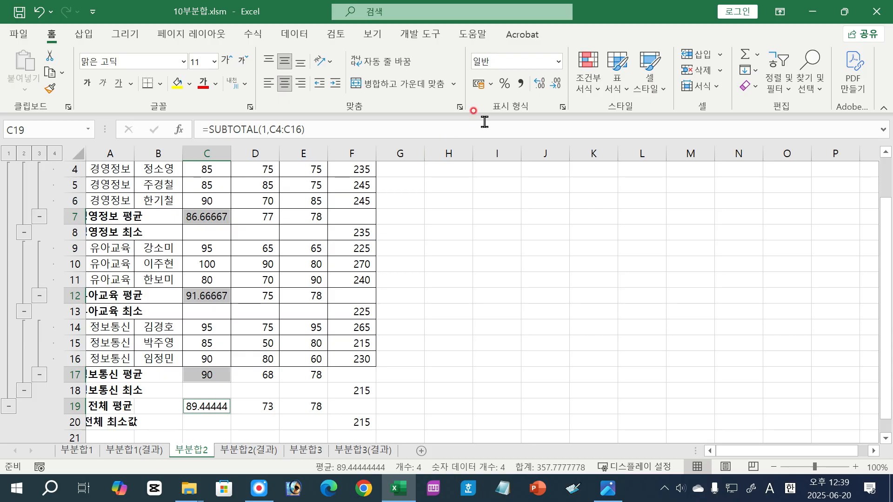
pyautogui.click(557, 85)
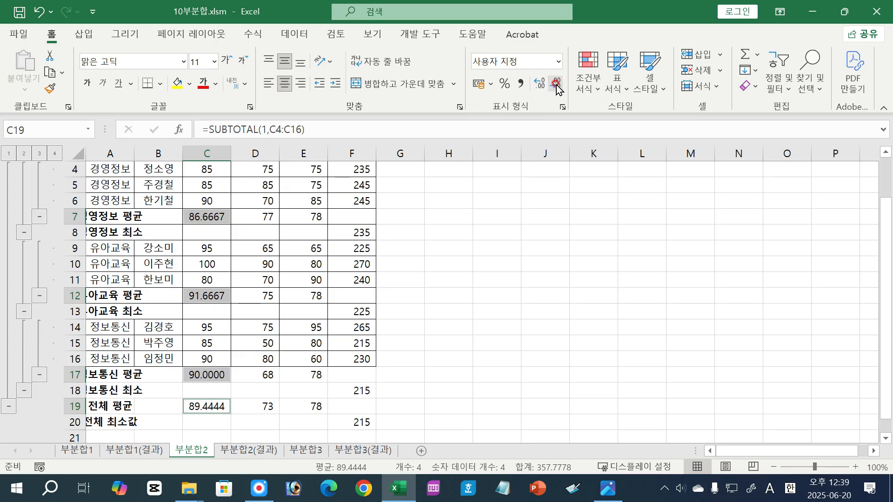
pyautogui.click(557, 85)
pyautogui.click(557, 85)
pyautogui.click(557, 85)
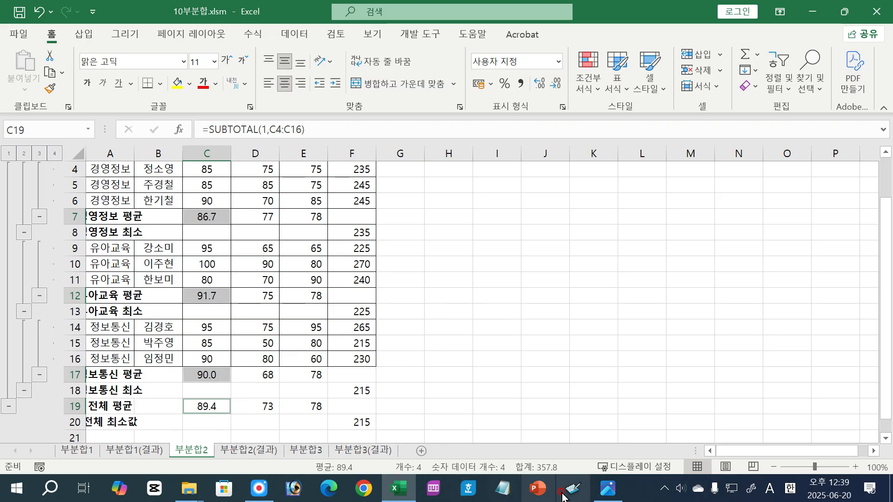
# Recheck the table style instruction in 01-133.jpg in the image viewer and return to the 부분합2 table in Excel.
pyautogui.click(599, 497)
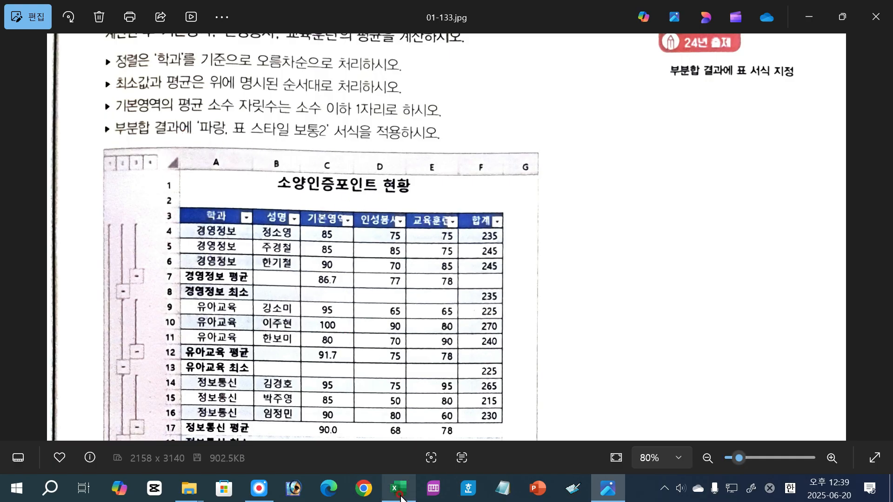
pyautogui.moveTo(399, 488)
pyautogui.click(396, 430)
pyautogui.click(331, 293)
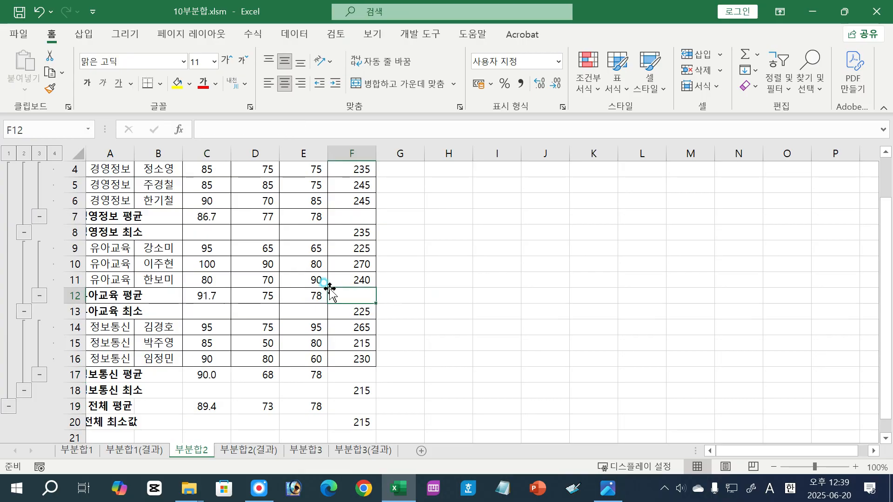
# Start formatting the 부분합2 subtotal result as a table with the style 파랑, 표 스타일 보통2.
pyautogui.scroll(1, 328, 283)
pyautogui.moveTo(98, 201); pyautogui.dragTo(343, 399)
pyautogui.click(183, 214)
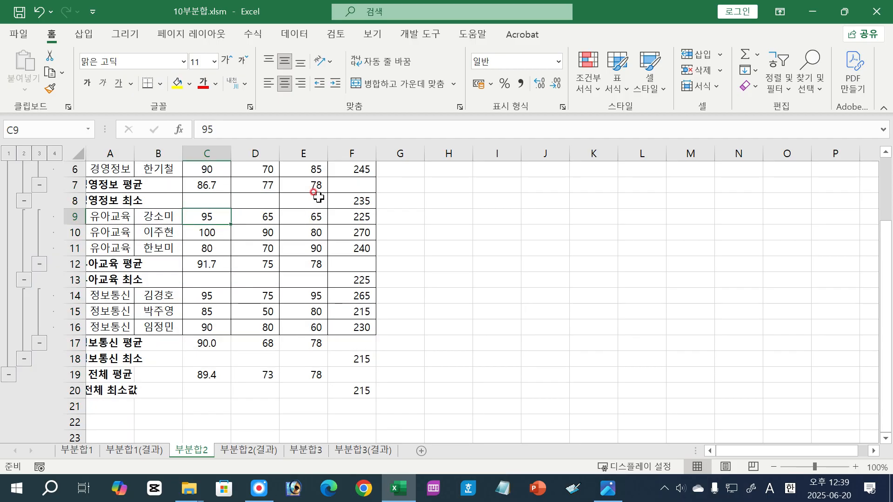
pyautogui.click(618, 84)
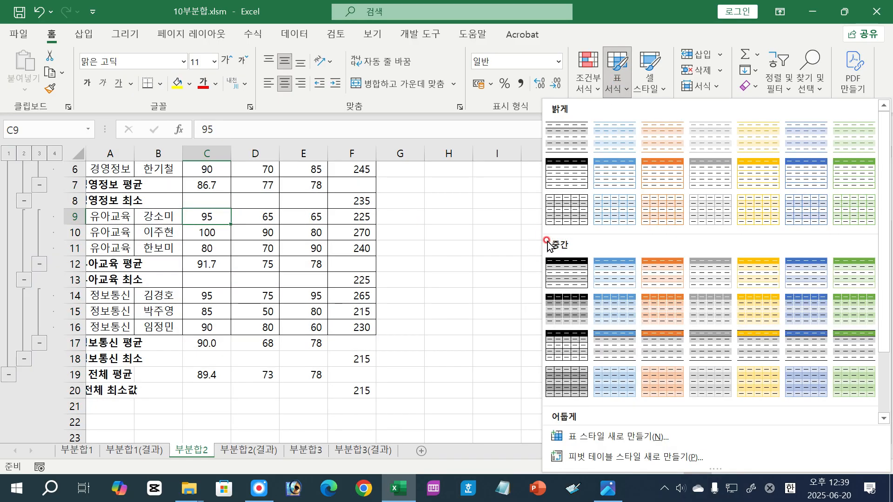
pyautogui.click(614, 269)
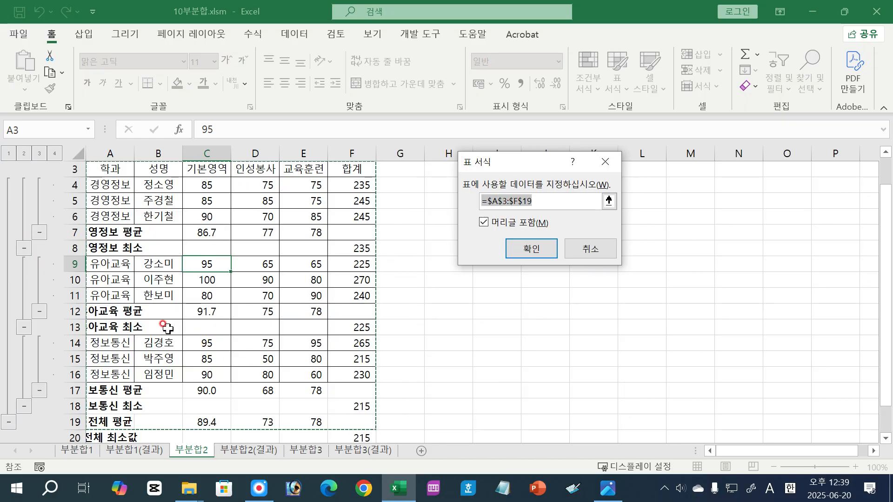
# Set the table data range to $A$3:$F$20 with 머리글 포함 on, create the table and check it down to row 20.
pyautogui.scroll(-4, 112, 272)
pyautogui.scroll(4, 236, 326)
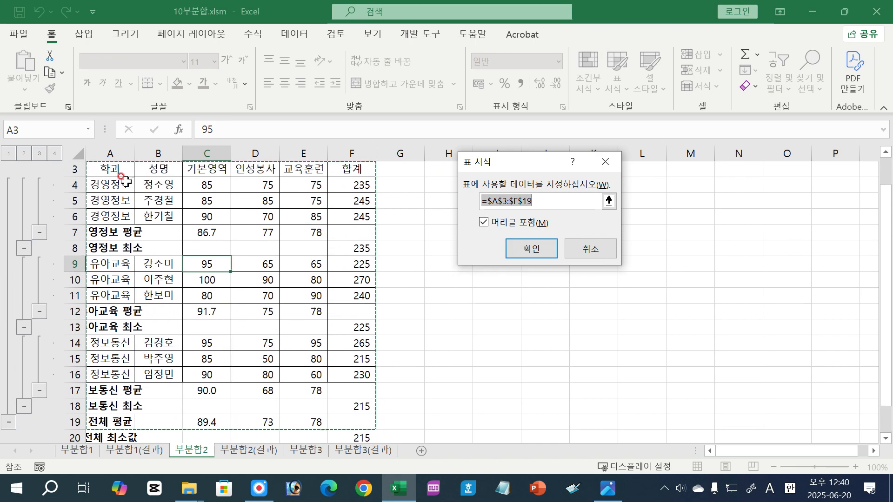
pyautogui.click(108, 169)
pyautogui.moveTo(108, 169); pyautogui.dragTo(355, 408)
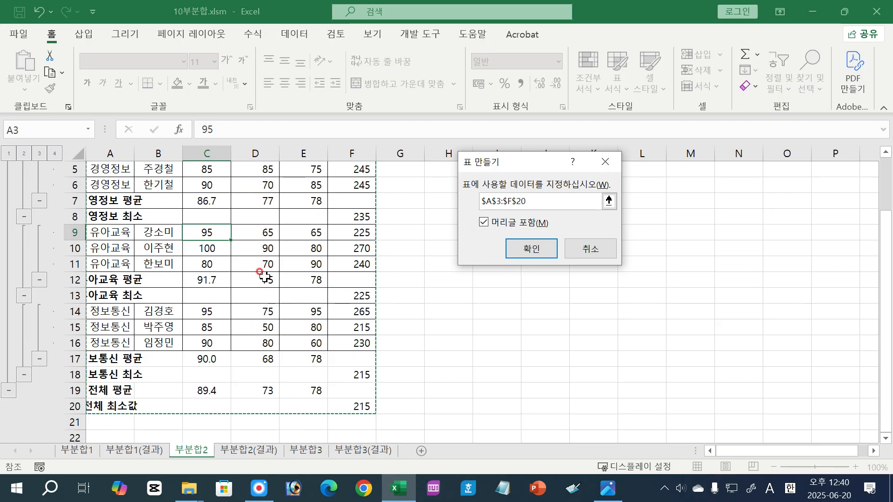
pyautogui.scroll(2, 264, 277)
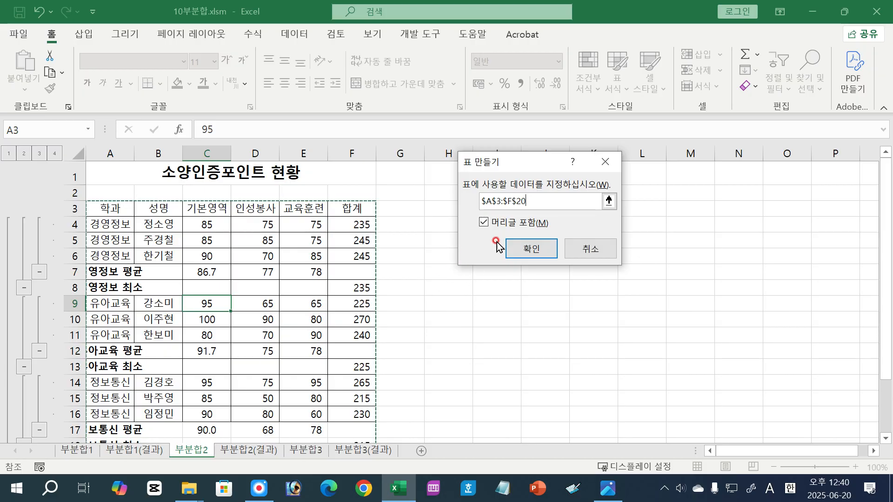
pyautogui.scroll(-4, 293, 279)
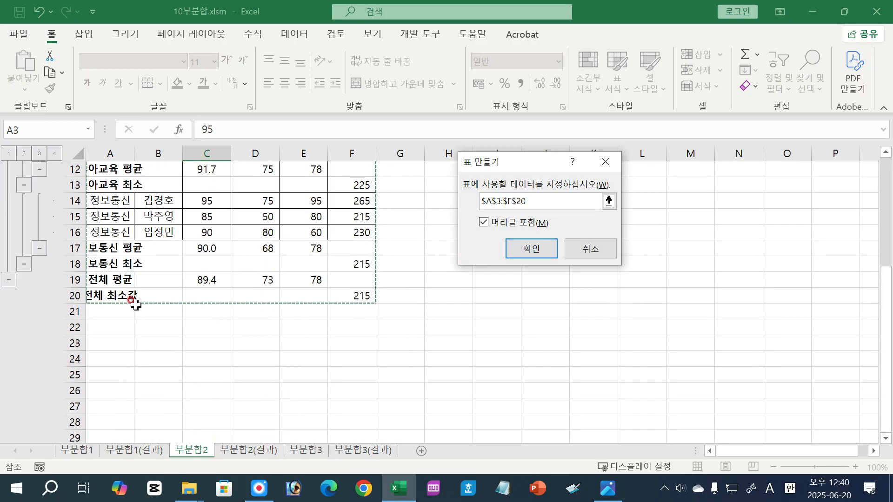
pyautogui.scroll(4, 254, 284)
pyautogui.click(542, 249)
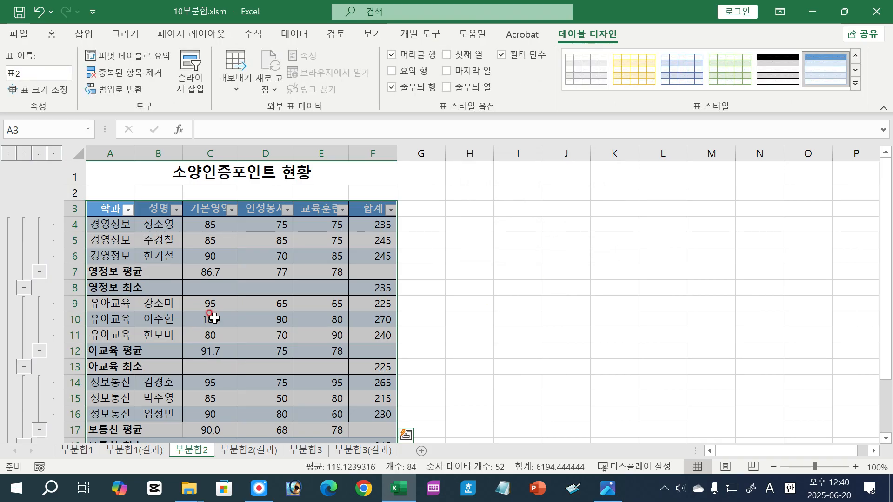
pyautogui.scroll(-4, 220, 307)
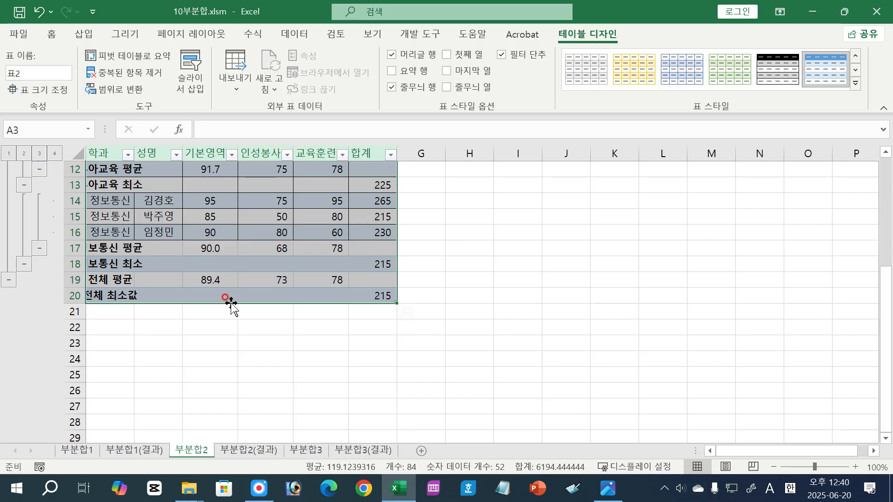
pyautogui.click(247, 228)
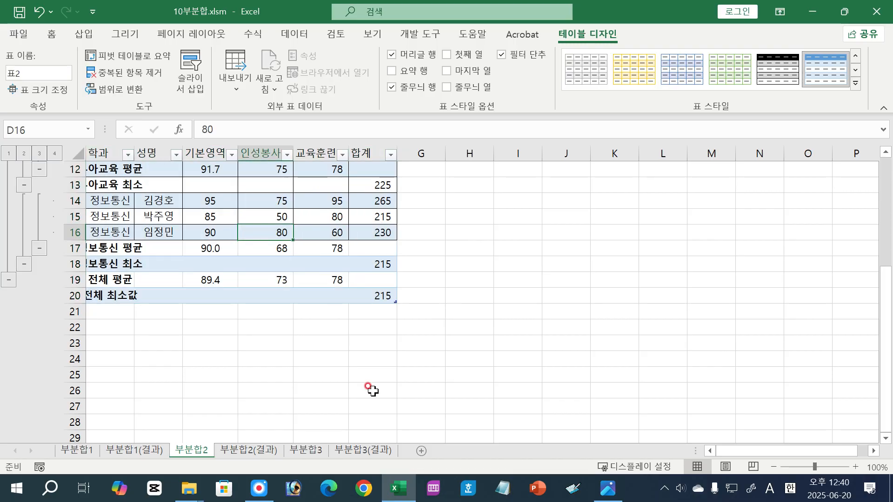
# Switch to the image viewer, review the 부분합2 instructions in 01-133.jpg against the result, and close the image.
pyautogui.click(608, 489)
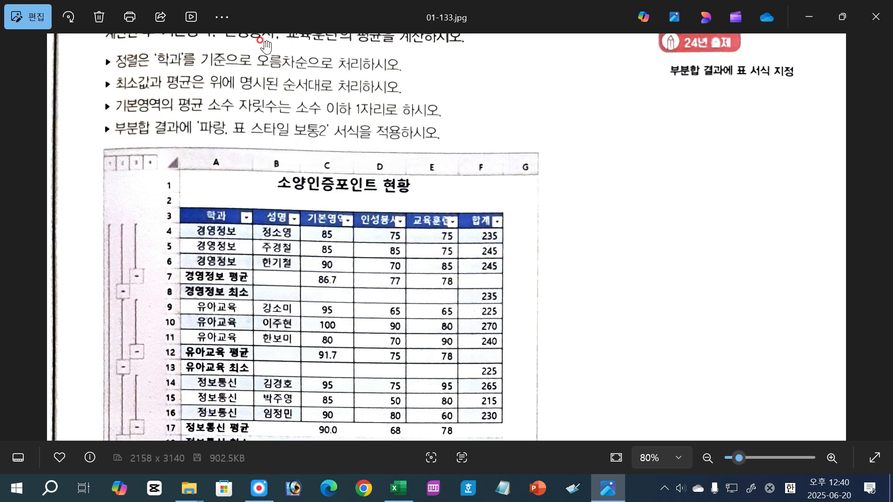
pyautogui.scroll(1, 261, 116)
pyautogui.scroll(-1, 294, 127)
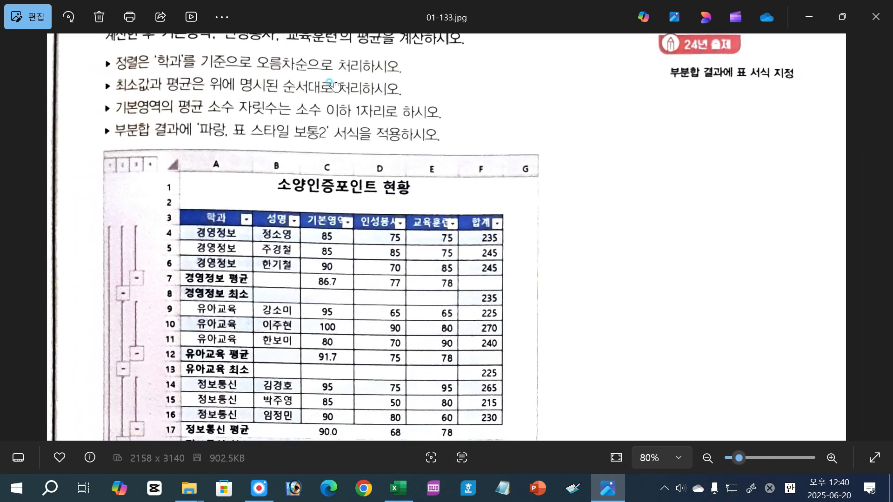
pyautogui.moveTo(333, 84); pyautogui.dragTo(332, 147)
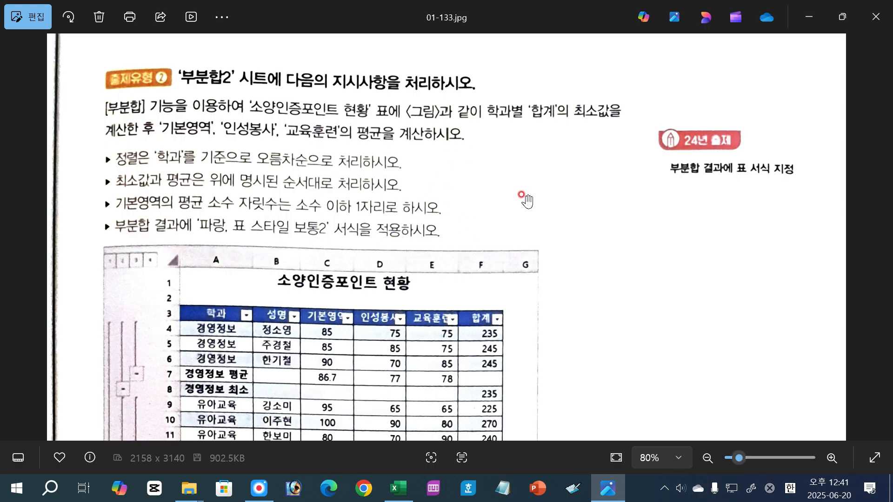
pyautogui.click(876, 17)
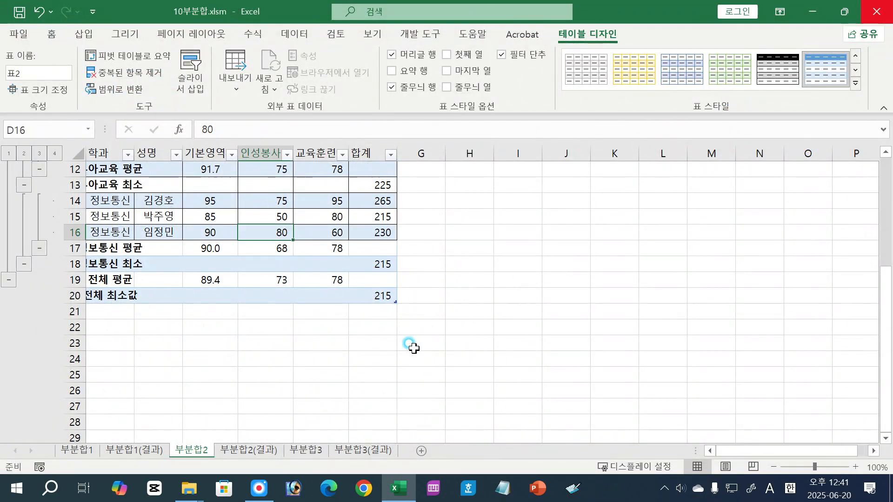
# Go to the 부분합3 sheet and read its sorting instructions in 01-136.jpg in the image viewer.
pyautogui.click(304, 450)
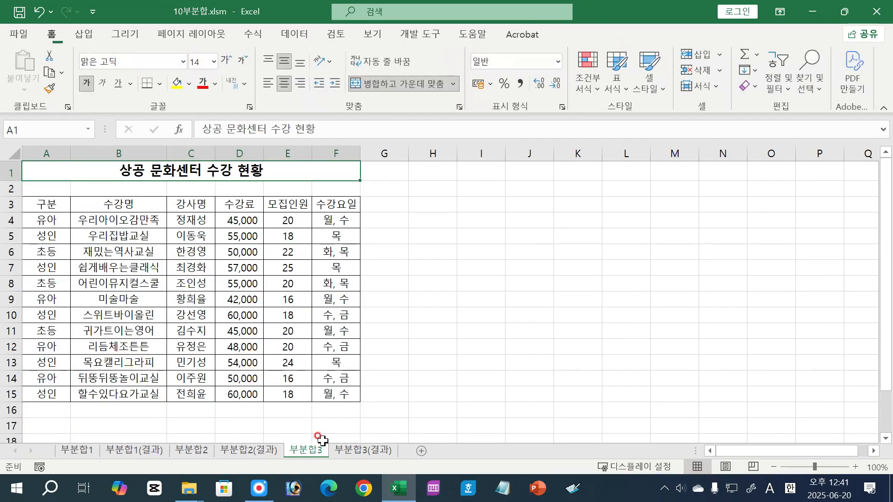
pyautogui.click(518, 344)
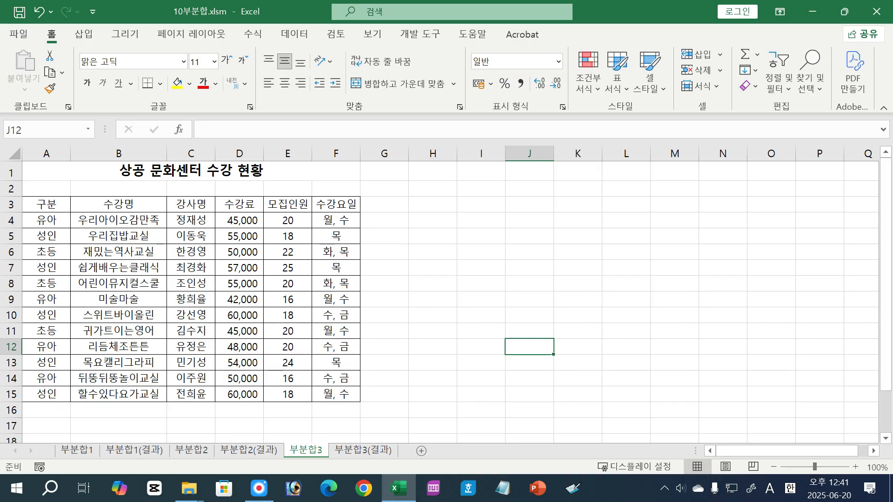
pyautogui.scroll(1, 450, 268)
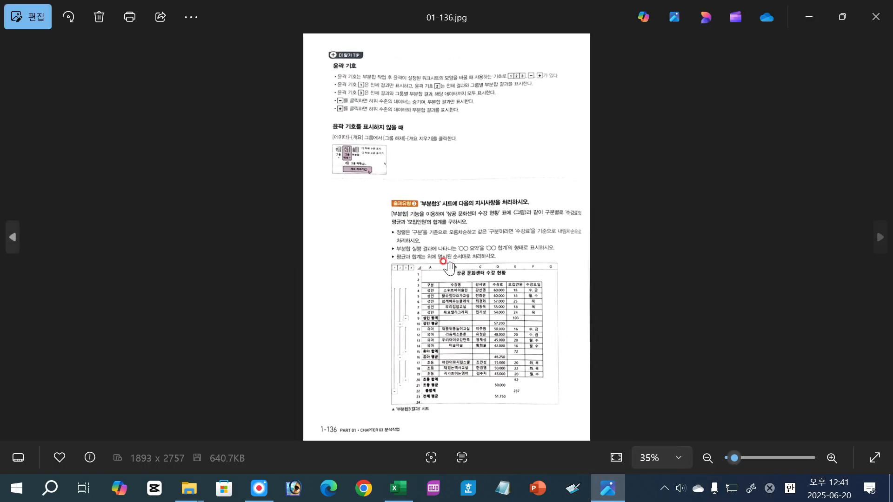
pyautogui.scroll(6, 449, 269)
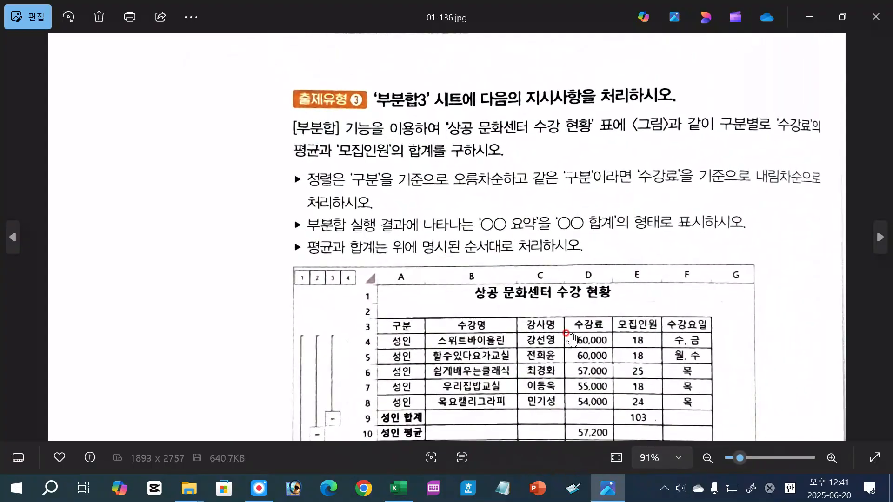
pyautogui.moveTo(547, 340); pyautogui.dragTo(496, 296)
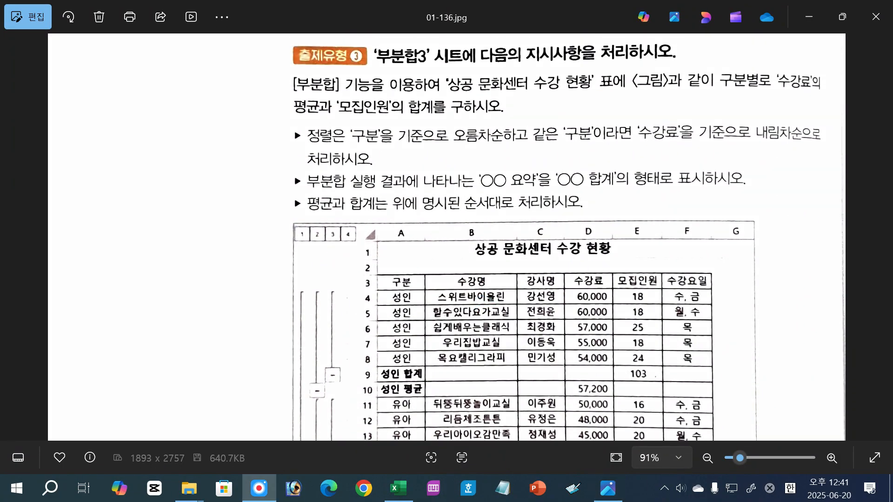
pyautogui.moveTo(326, 150)
pyautogui.mouseDown()
pyautogui.moveTo(335, 129)
pyautogui.moveTo(539, 147)
pyautogui.mouseUp()
pyautogui.moveTo(297, 166); pyautogui.dragTo(367, 164)
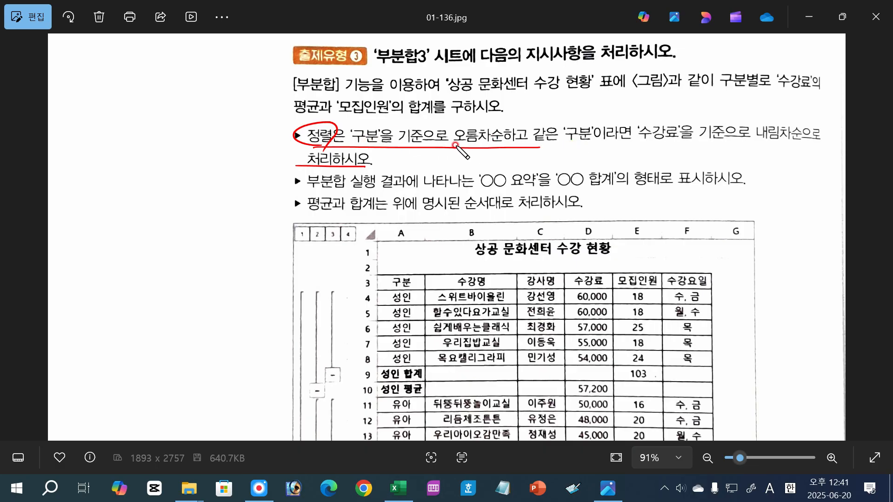
pyautogui.moveTo(545, 146); pyautogui.dragTo(797, 144)
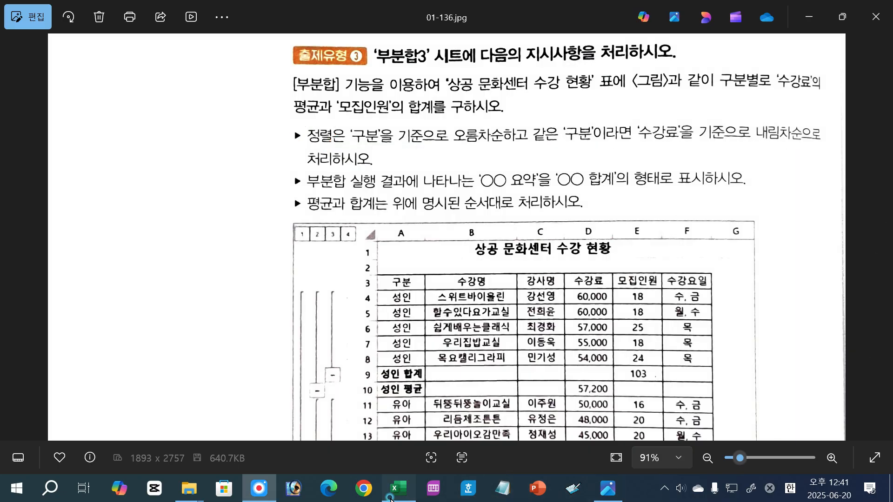
# Return to Excel and set the first sort level of the 상공 문화센터 수강 현황 table to 구분, ascending (오름차순).
pyautogui.click(399, 488)
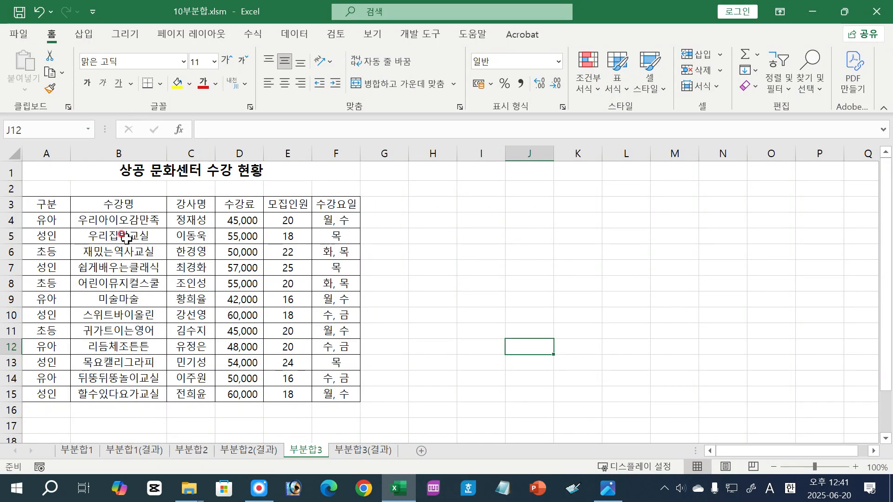
pyautogui.click(151, 252)
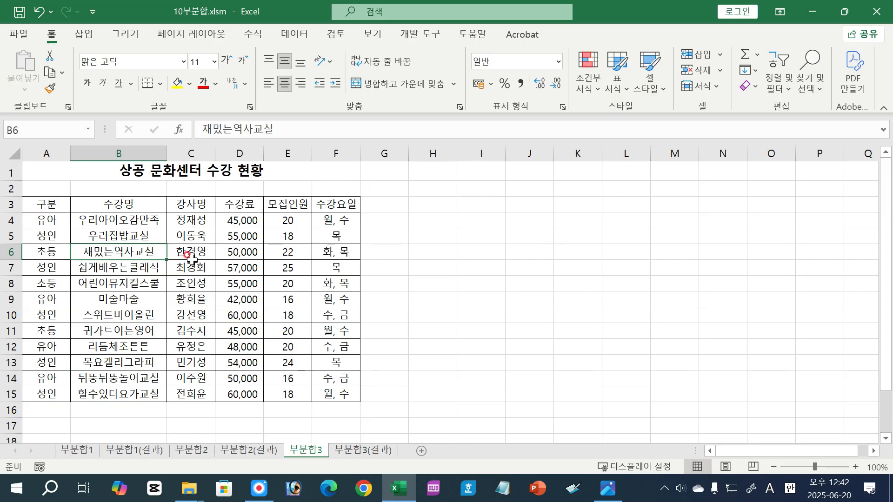
pyautogui.click(295, 34)
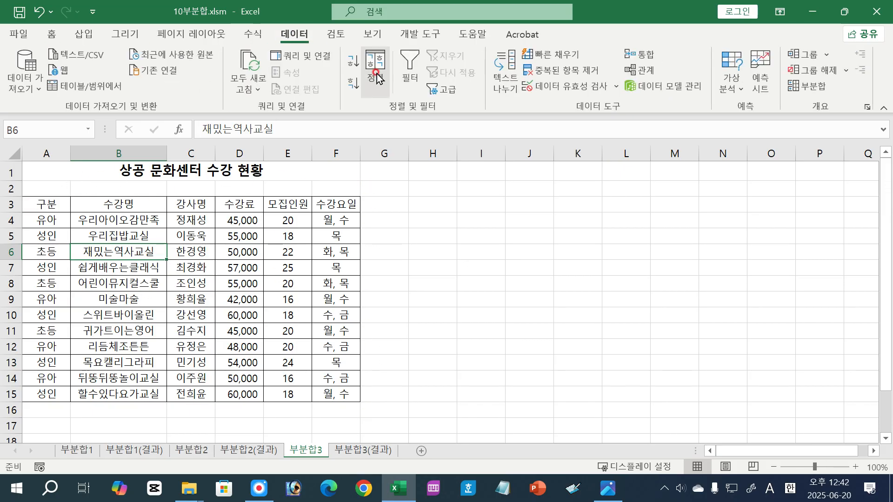
pyautogui.click(376, 67)
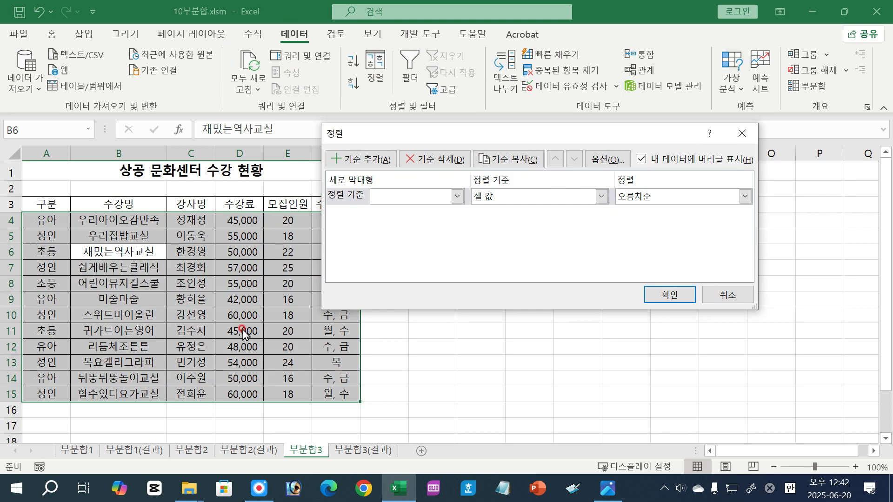
pyautogui.moveTo(420, 135); pyautogui.dragTo(490, 146)
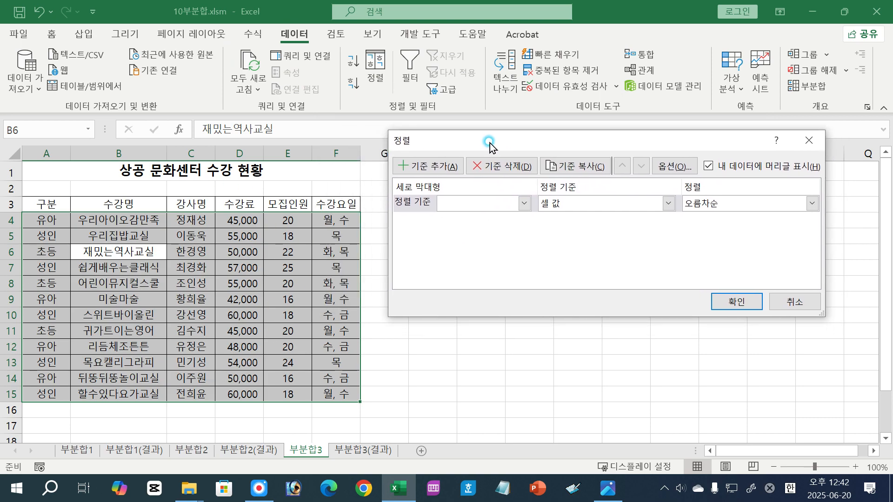
pyautogui.click(470, 205)
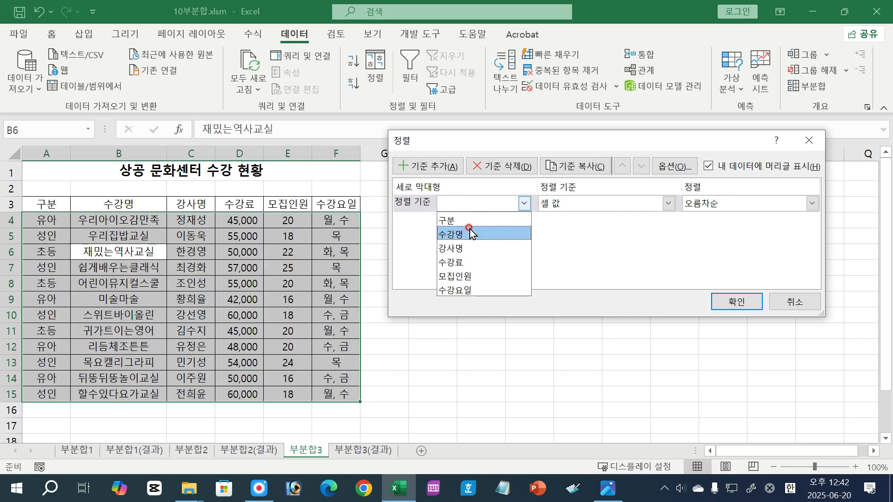
pyautogui.click(465, 220)
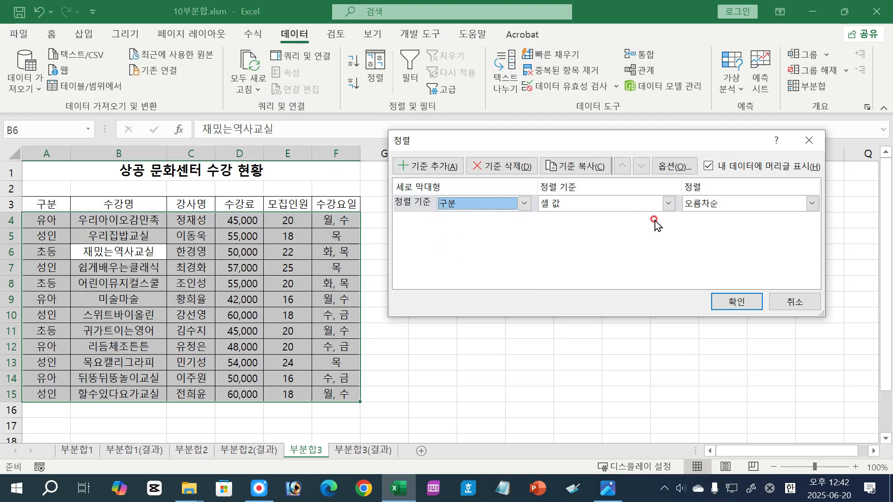
# Add a second sort level on 수강료 in descending order (내림차순) and apply the sort.
pyautogui.click(427, 160)
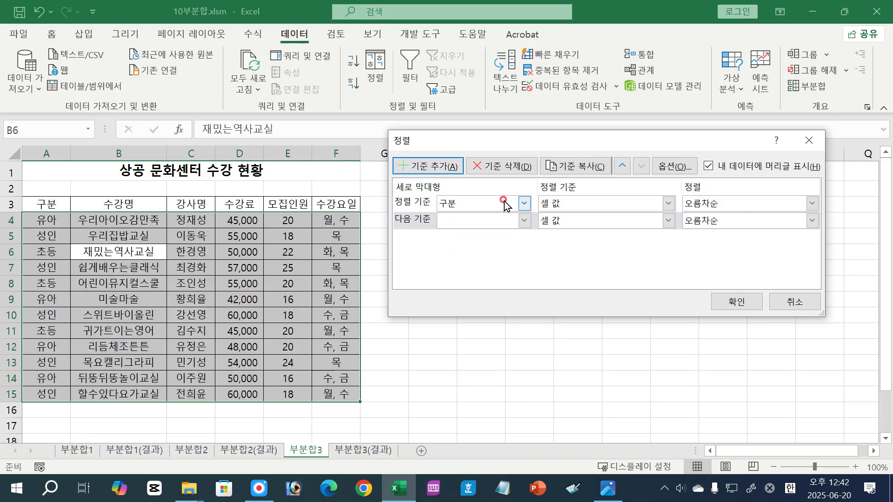
pyautogui.click(465, 226)
pyautogui.click(466, 277)
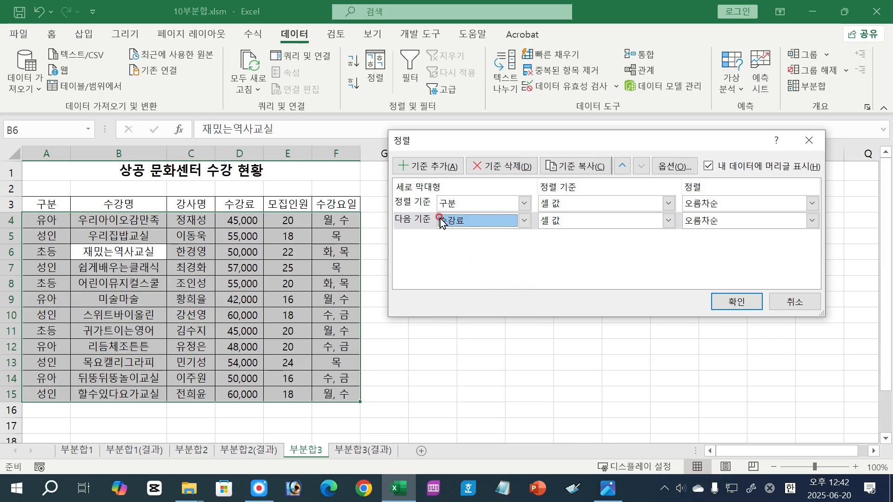
pyautogui.click(685, 227)
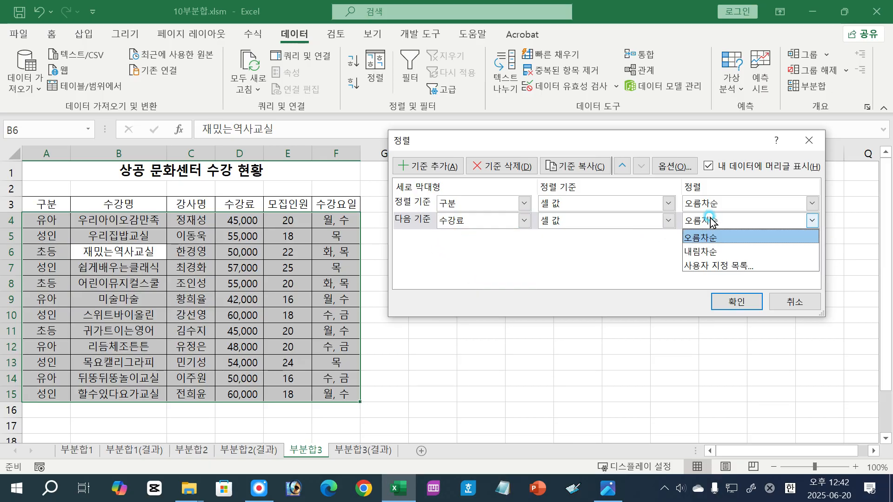
pyautogui.click(700, 250)
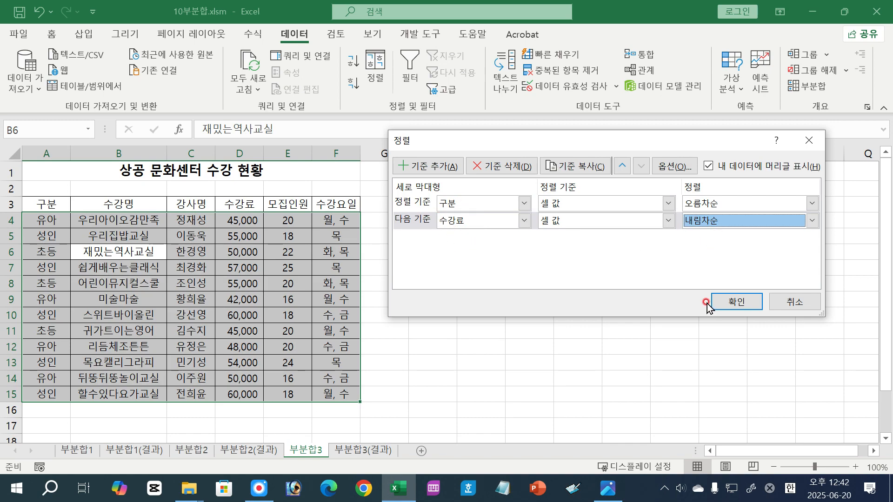
pyautogui.click(726, 302)
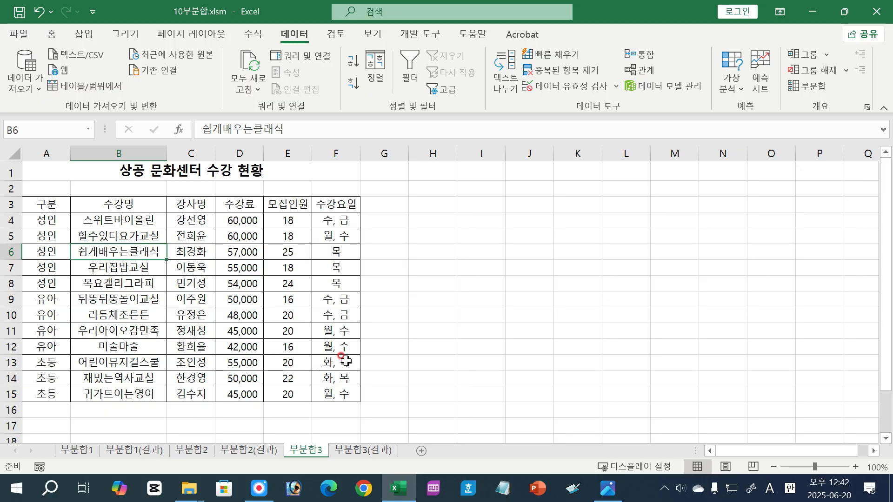
# Check the required subtotals in 01-136.jpg, return to Excel, and add a subtotal averaging (평균) only 수강료 for each 구분.
pyautogui.click(819, 86)
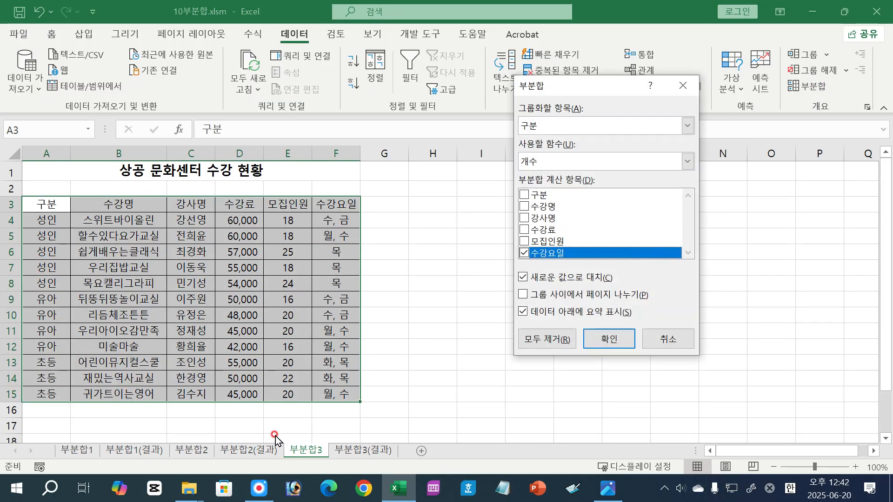
pyautogui.click(608, 488)
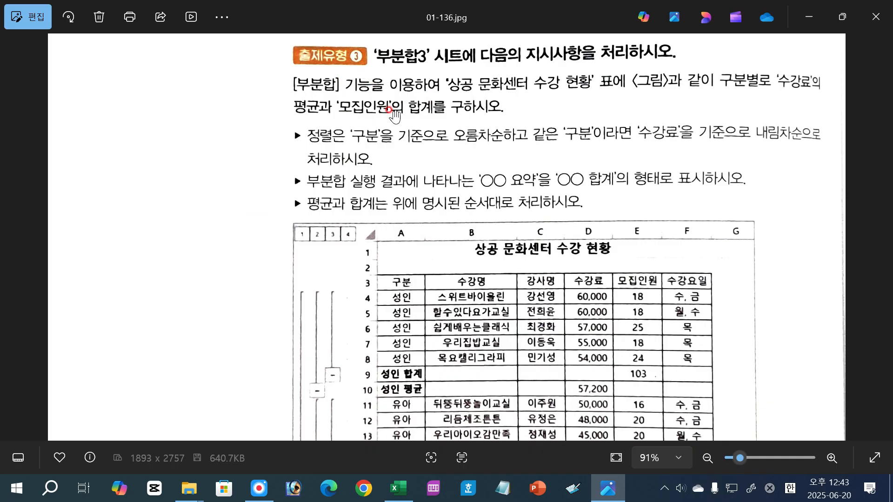
pyautogui.click(398, 489)
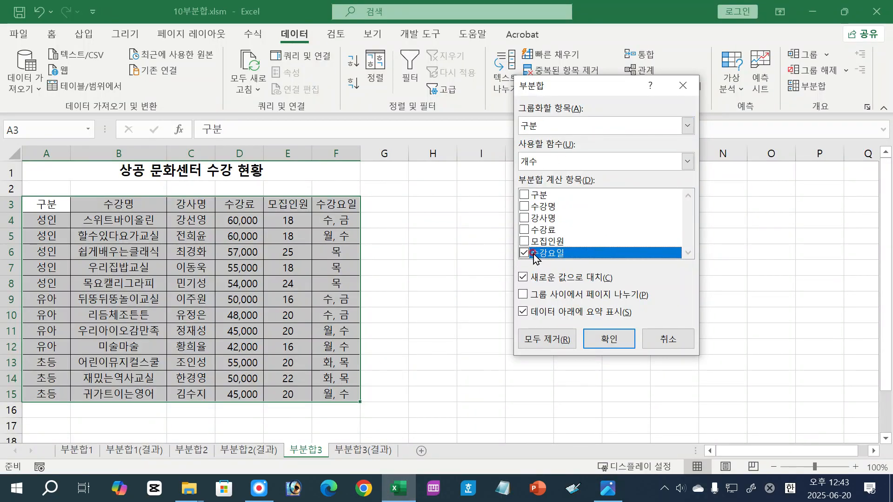
pyautogui.click(524, 253)
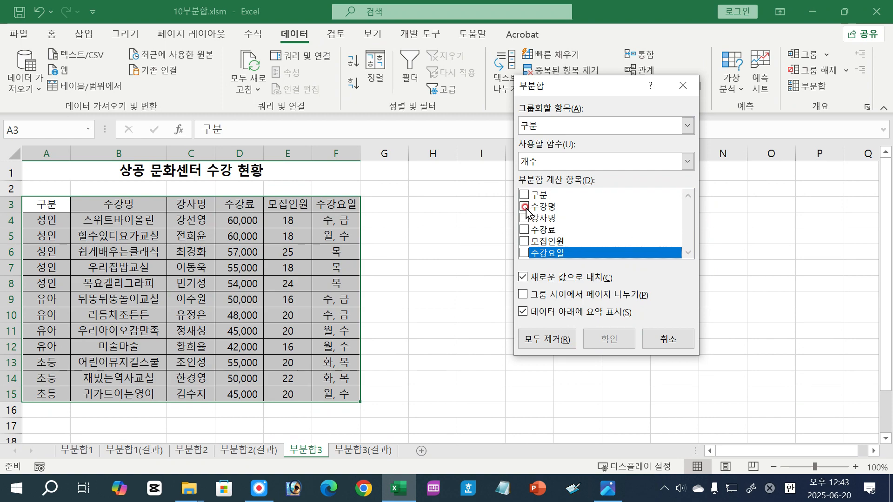
pyautogui.click(524, 230)
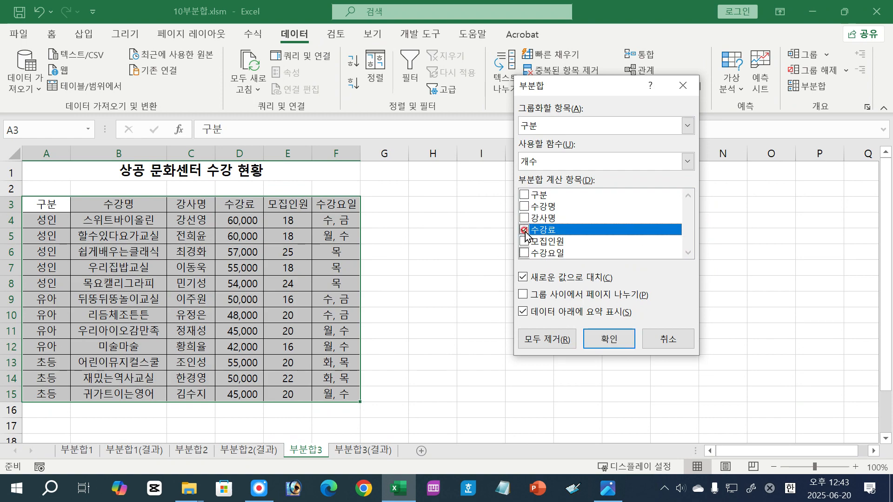
pyautogui.click(538, 162)
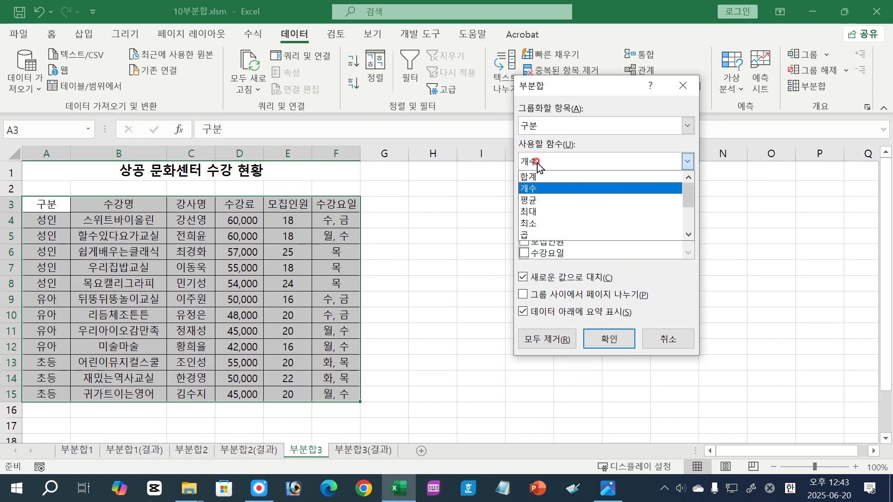
pyautogui.click(540, 200)
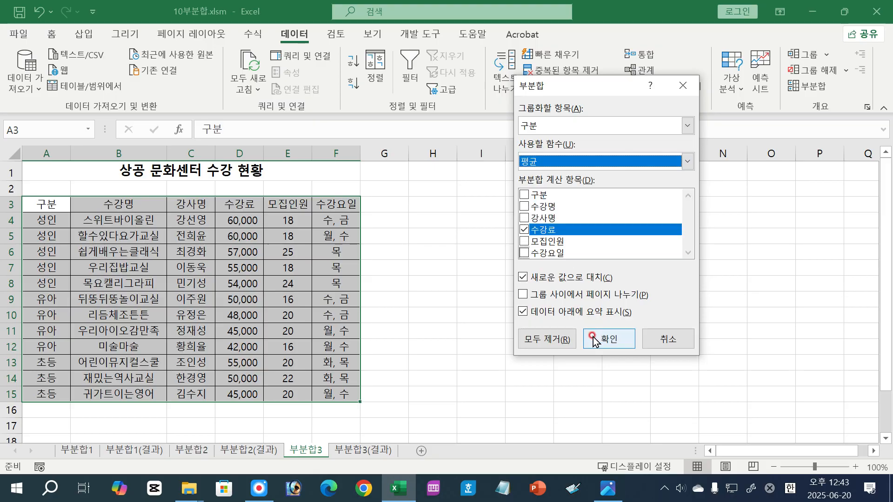
pyautogui.click(608, 338)
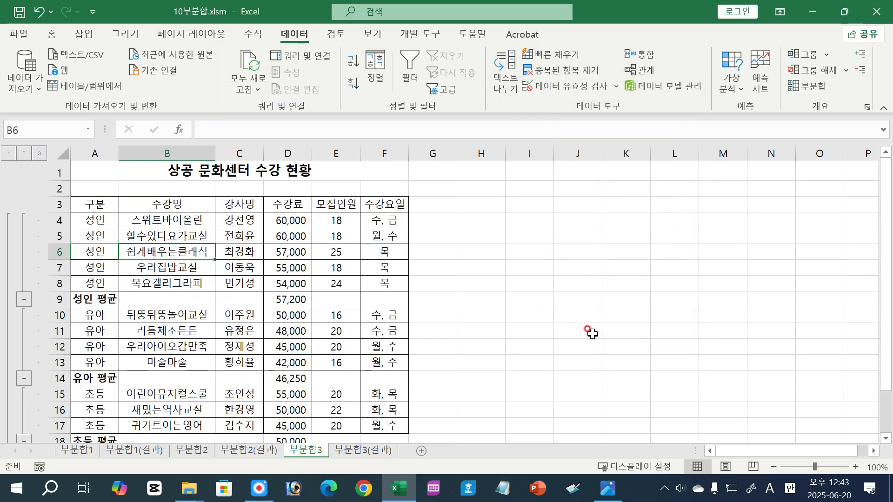
# Add a second subtotal by 구분 that sums (합계) only 모집인원, without replacing the existing average subtotals.
pyautogui.click(812, 90)
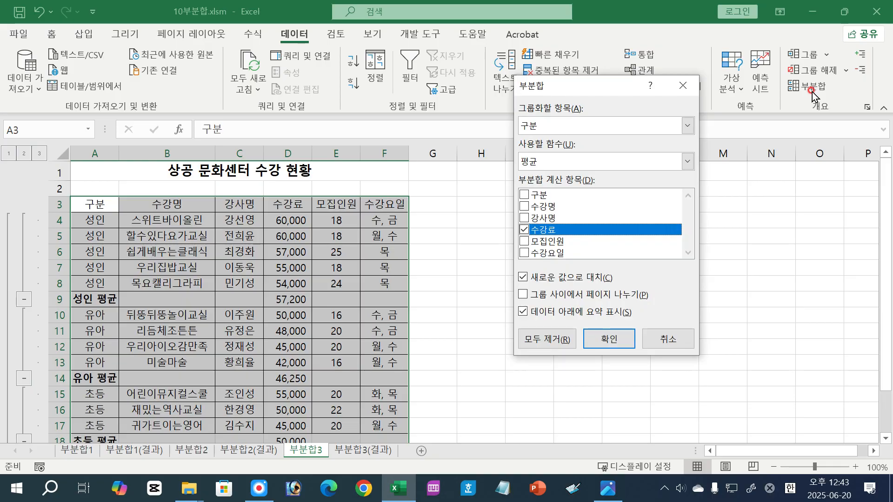
pyautogui.click(524, 242)
pyautogui.click(524, 241)
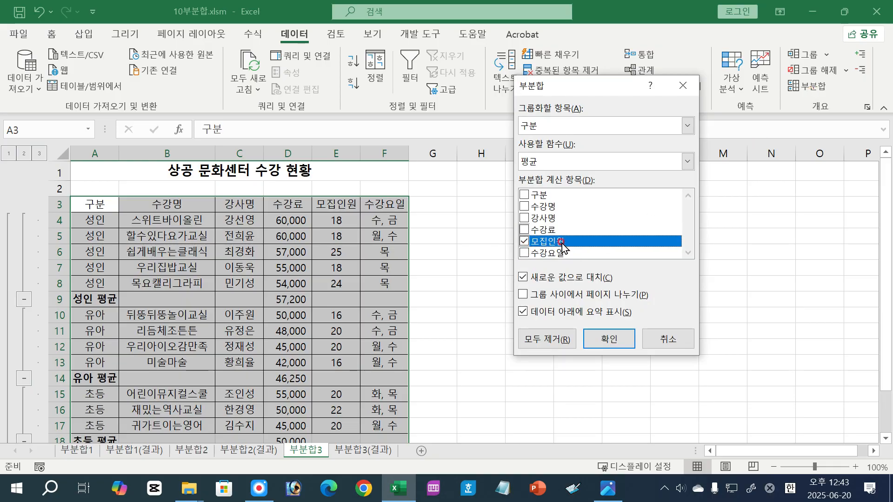
pyautogui.click(545, 162)
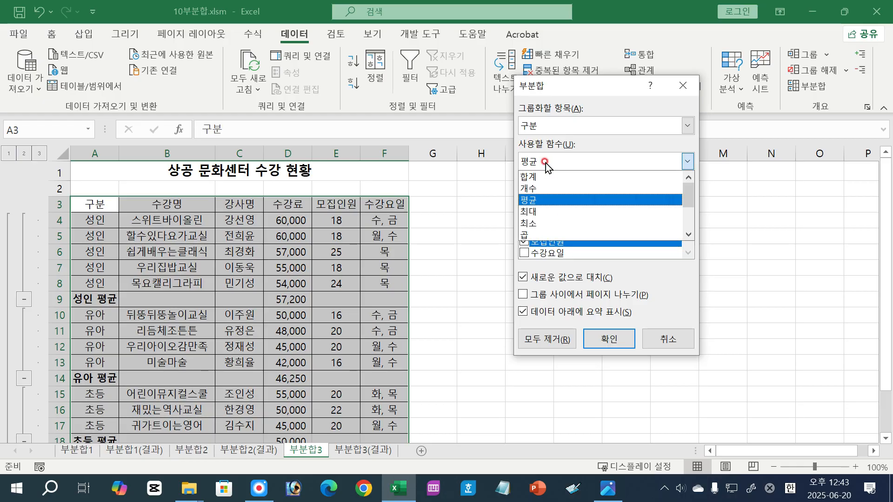
pyautogui.click(537, 177)
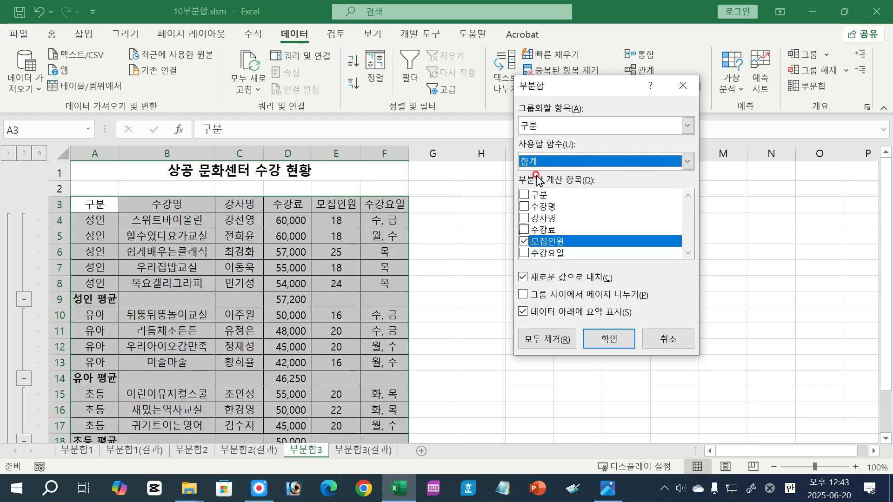
pyautogui.click(525, 240)
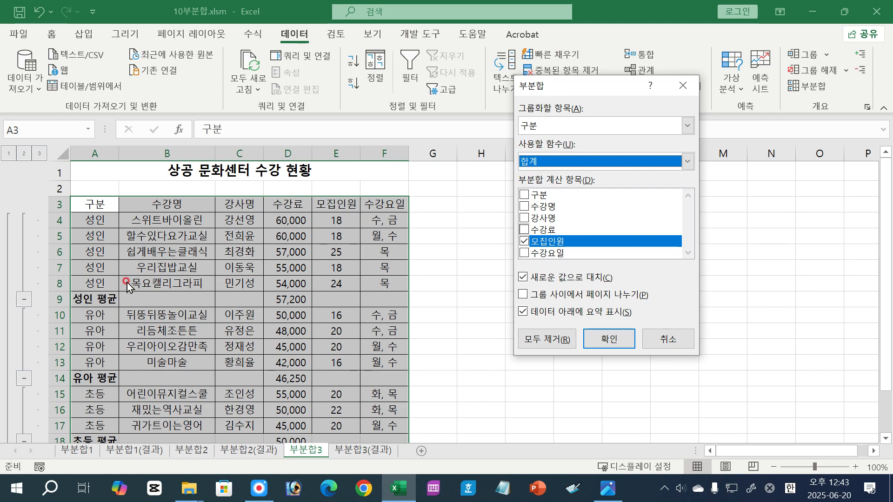
pyautogui.click(523, 278)
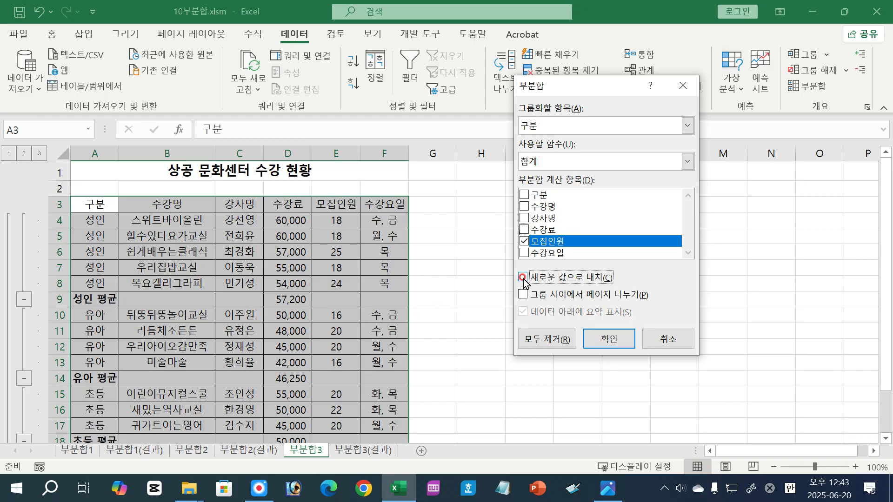
pyautogui.click(605, 339)
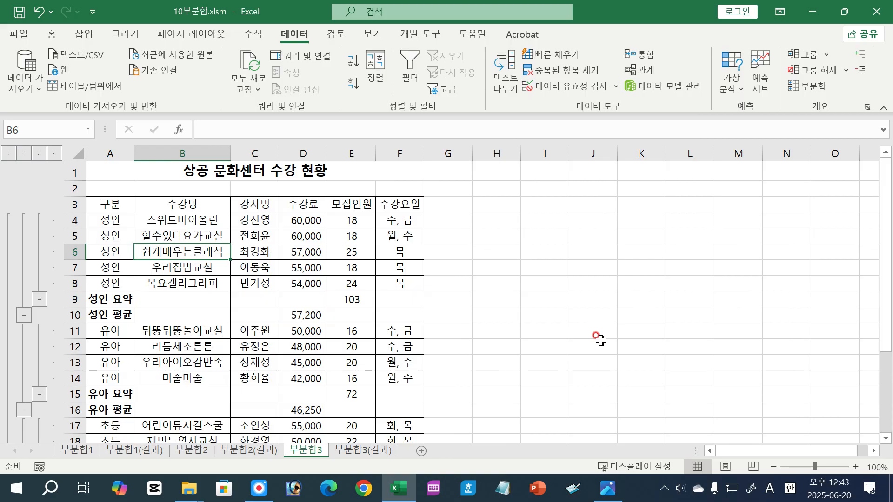
# Compare the 요약 labels in column A with the labelling instructions in 01-136.jpg in the image viewer, and return to Excel.
pyautogui.click(608, 488)
pyautogui.scroll(1, 508, 148)
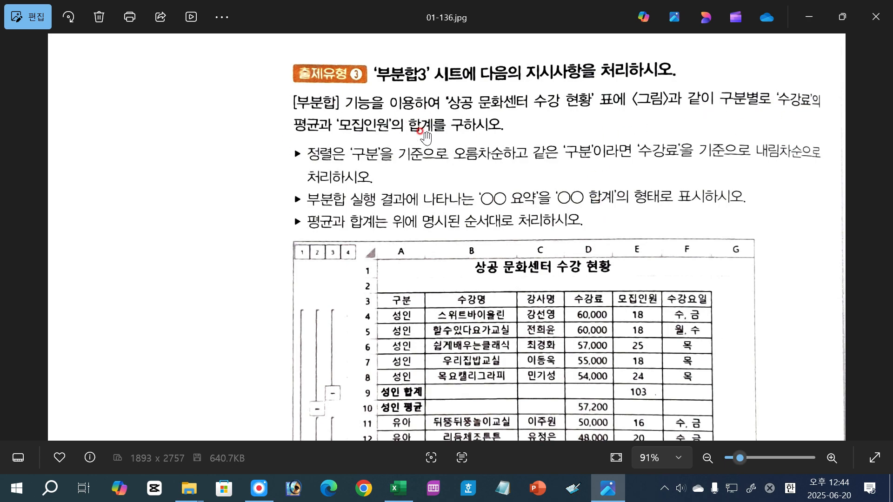
pyautogui.click(398, 488)
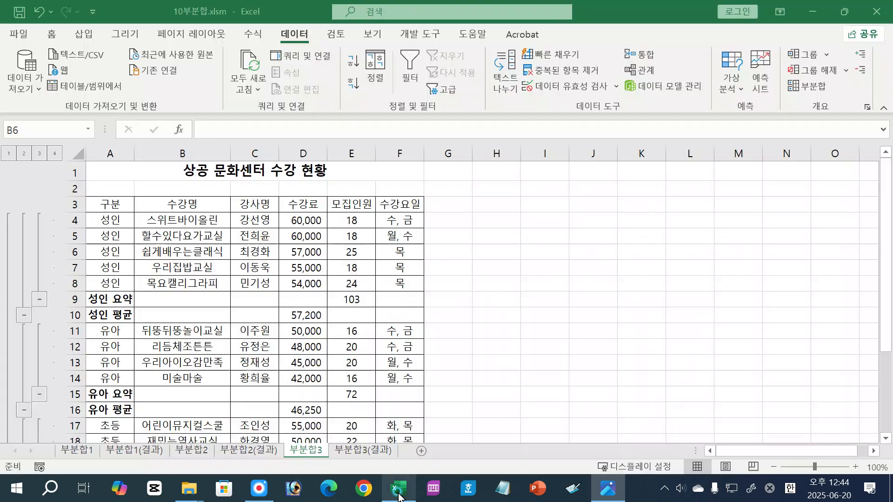
pyautogui.click(120, 299)
pyautogui.click(108, 394)
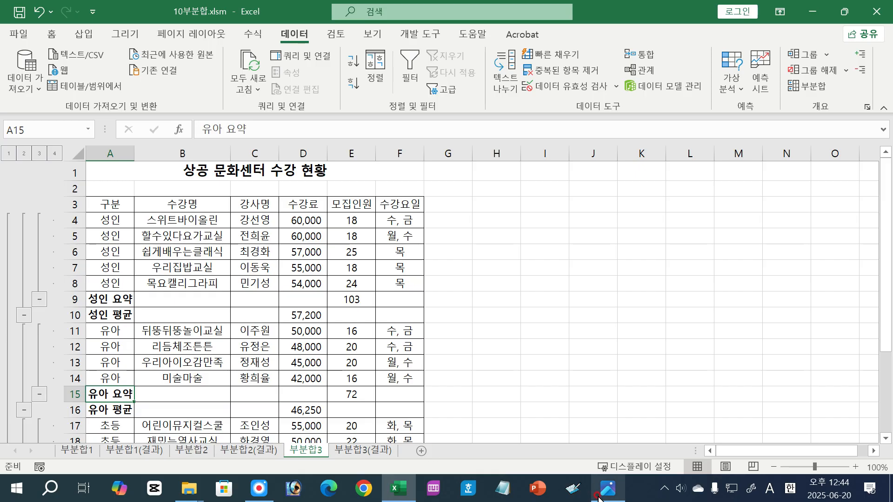
pyautogui.click(608, 488)
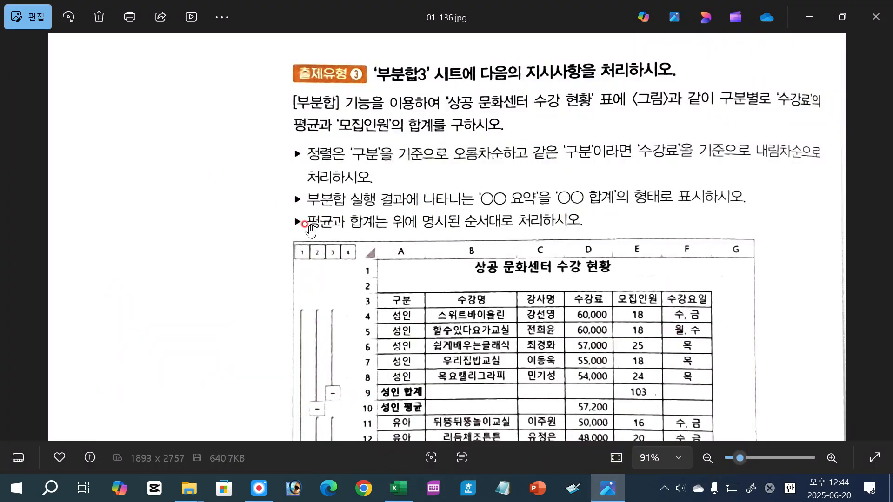
pyautogui.click(397, 496)
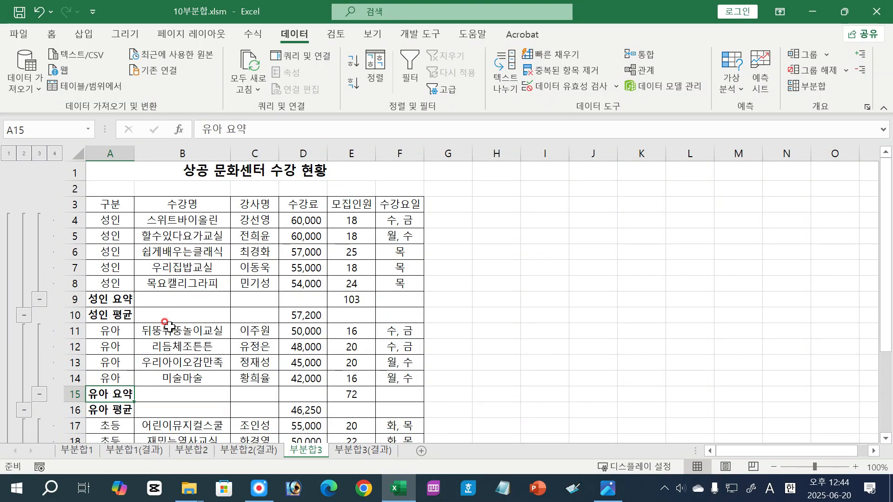
# Change the 성인 요약 label in cell A9 to 성인 합계.
pyautogui.click(111, 299)
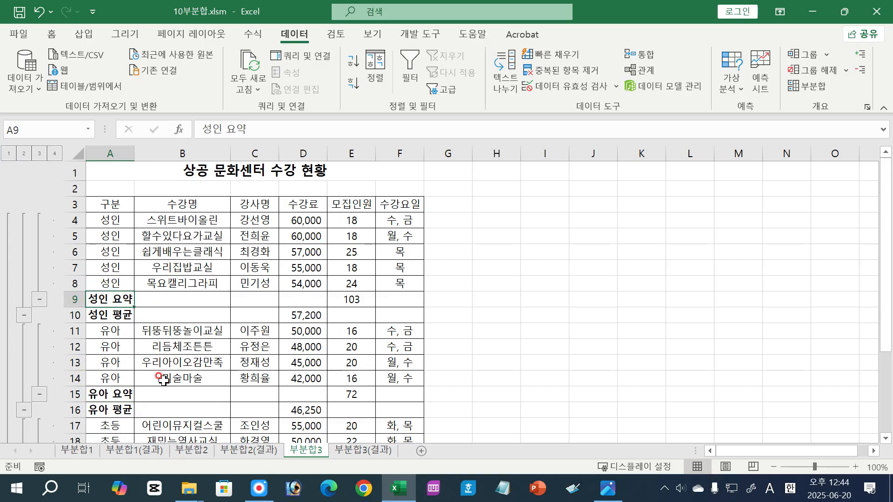
pyautogui.press('F2')
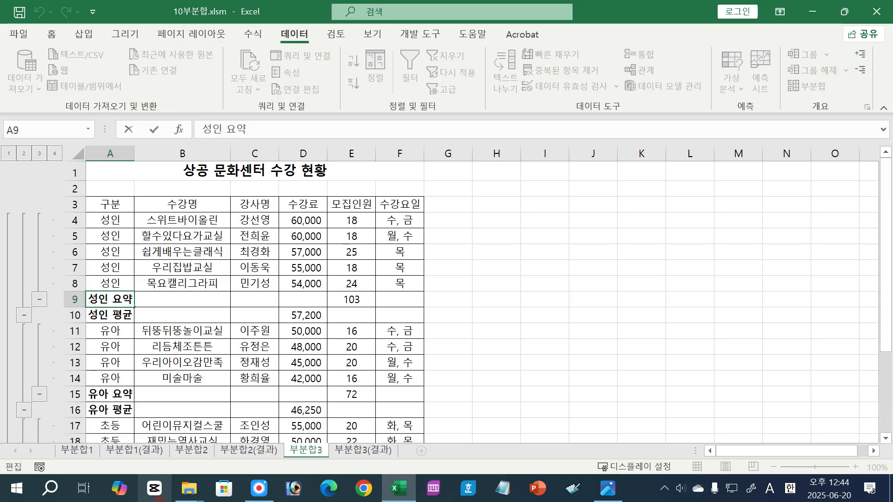
pyautogui.press('BackSpace')
pyautogui.press('BackSpace')
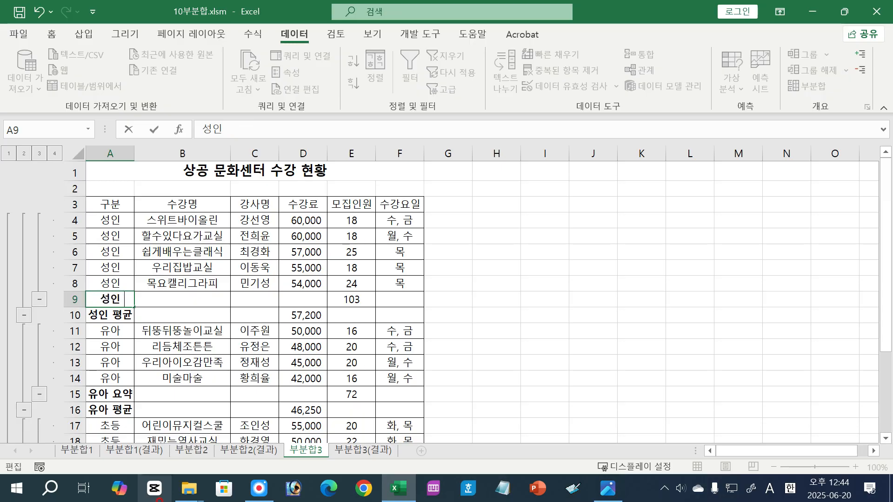
pyautogui.write('gk')
pyautogui.press('BackSpace')
pyautogui.press('BackSpace')
pyautogui.press('Hangul')
pyautogui.write('합ㄱ')
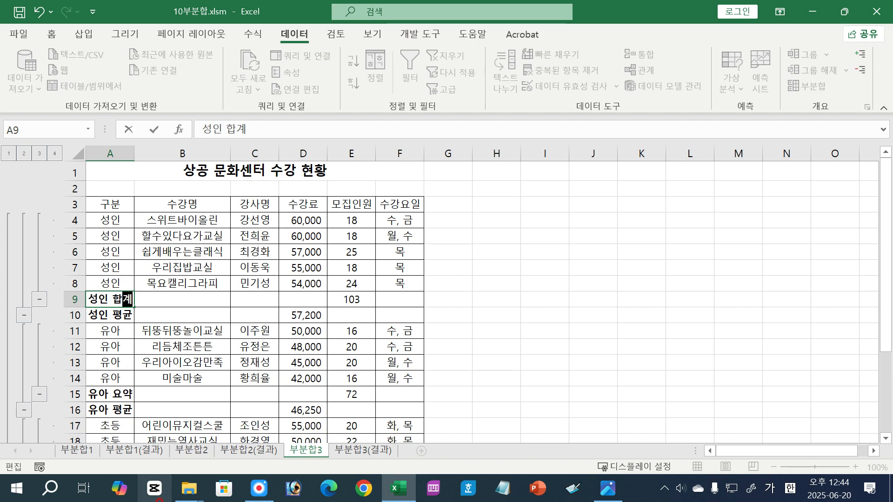
pyautogui.press('Return')
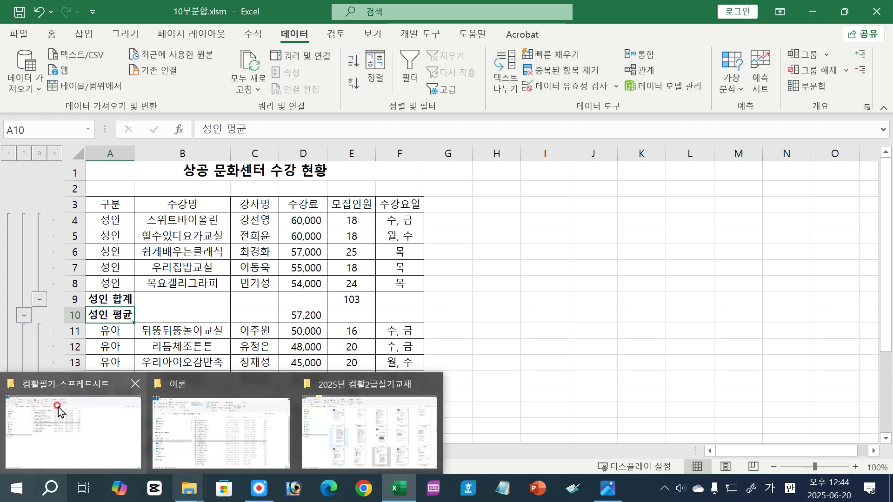
pyautogui.scroll(-3, 127, 328)
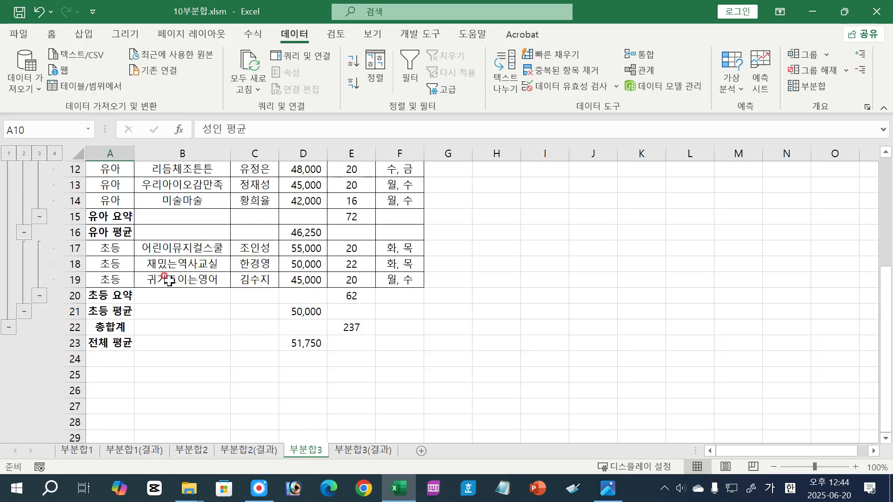
pyautogui.scroll(3, 168, 281)
pyautogui.doubleClick(120, 302)
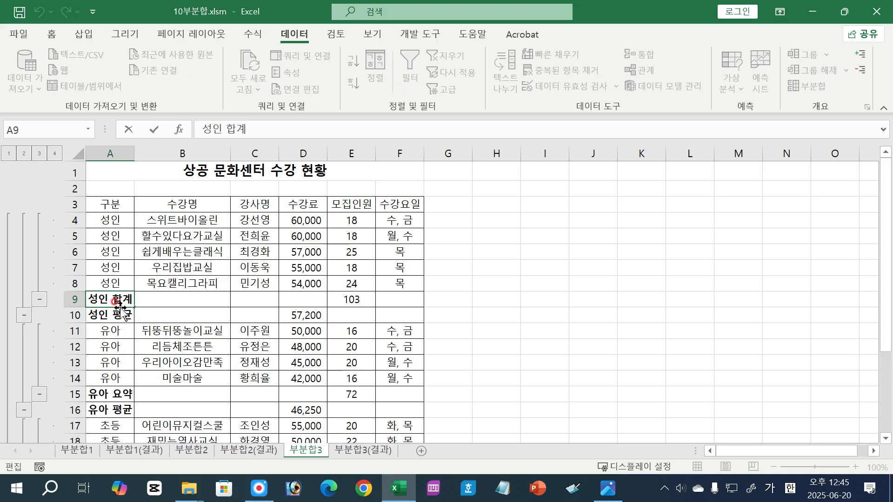
pyautogui.press('Return')
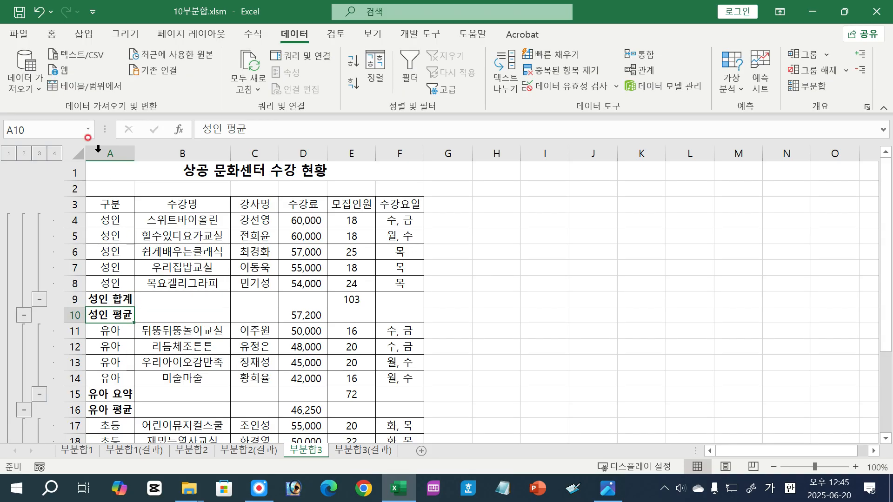
# Replace all remaining occurrences of 요약 with 합계 on the 부분합3 sheet using Find and Replace.
pyautogui.click(52, 34)
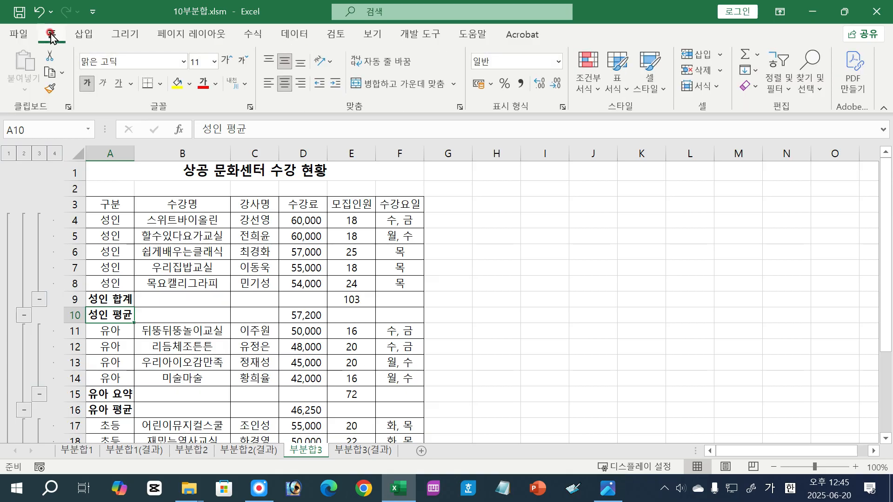
pyautogui.click(802, 85)
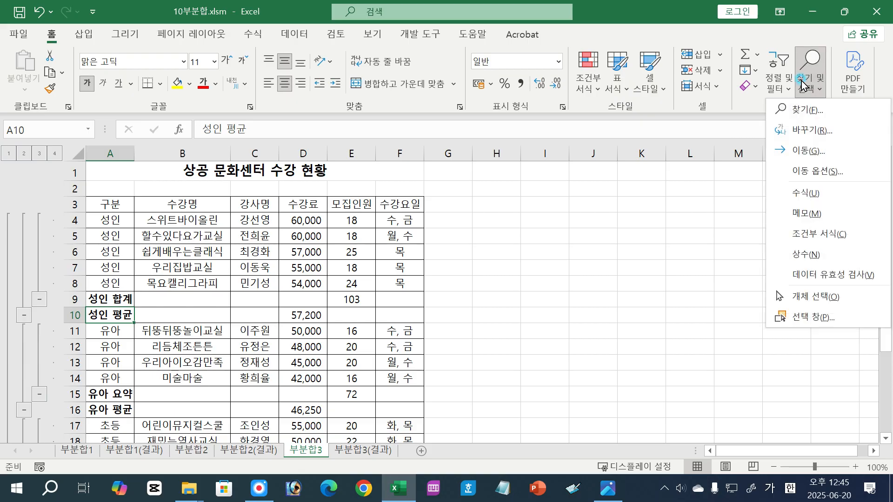
pyautogui.click(793, 131)
pyautogui.click(516, 212)
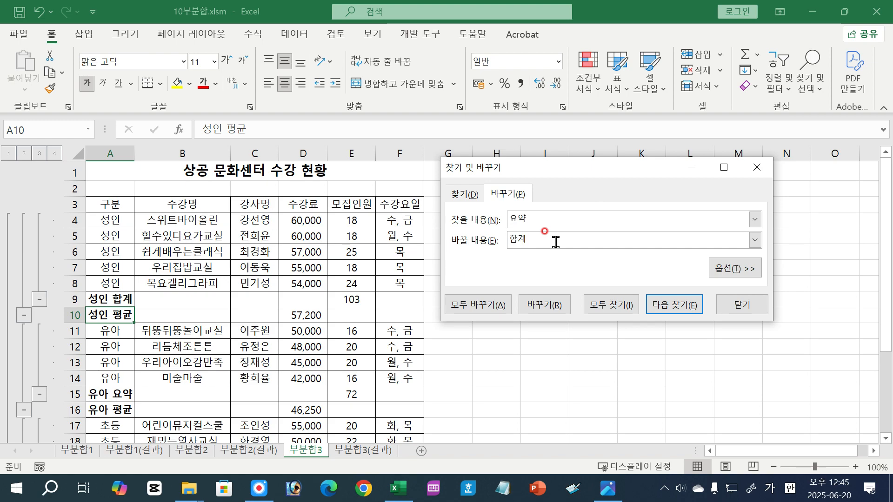
pyautogui.click(529, 221)
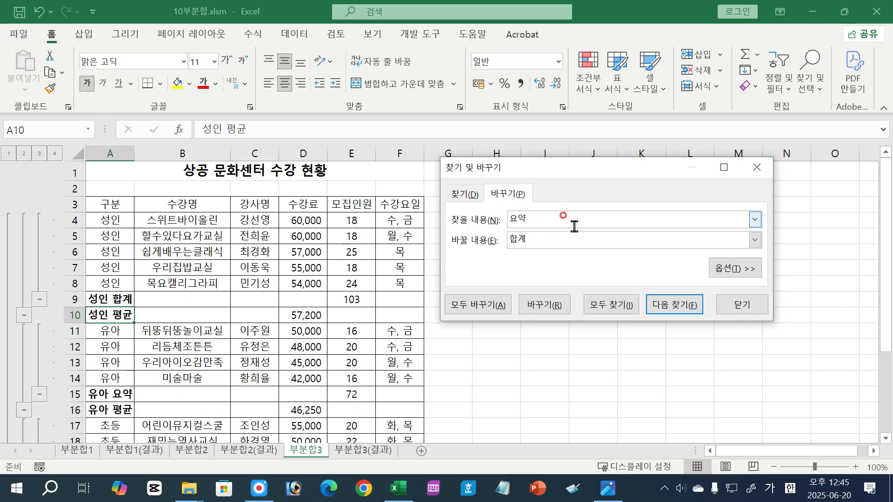
pyautogui.click(529, 243)
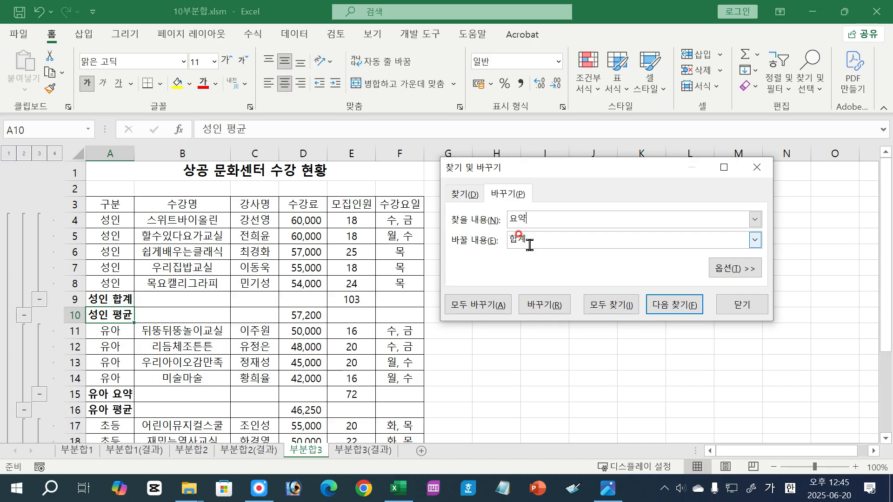
pyautogui.click(532, 214)
pyautogui.click(527, 242)
pyautogui.click(491, 310)
pyautogui.click(475, 312)
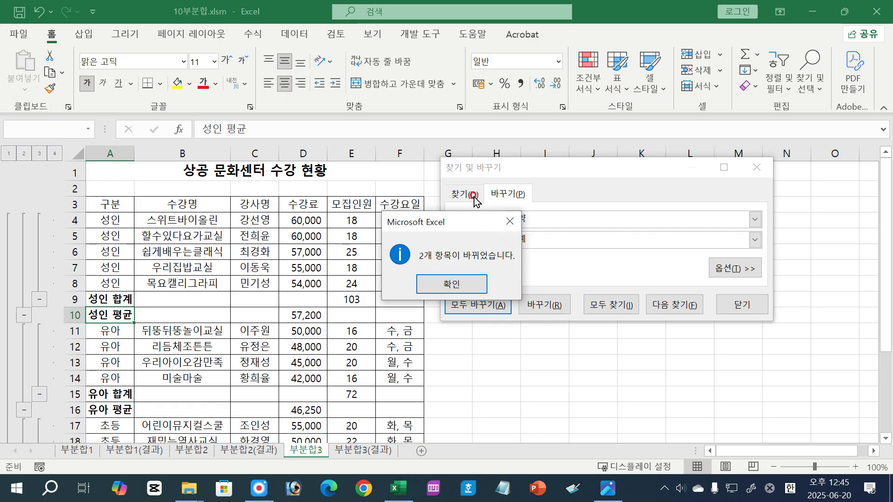
pyautogui.click(458, 281)
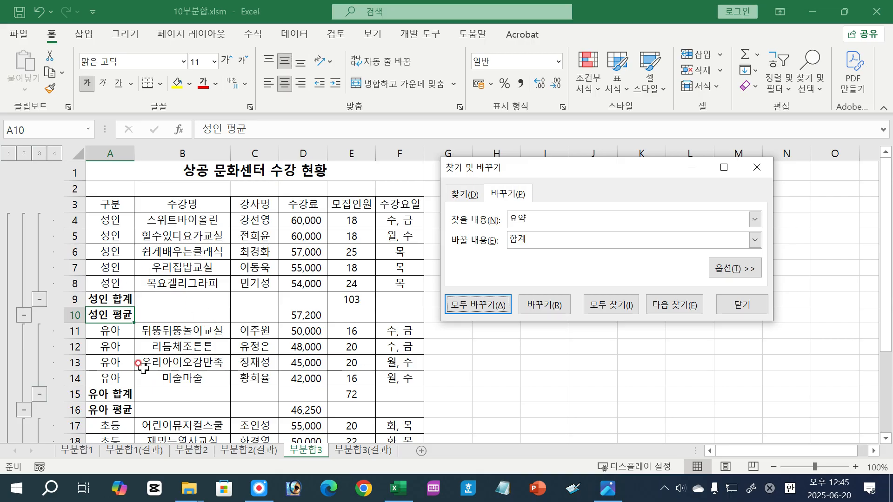
# Close Find and Replace and check the 합계 labels in column A down to the overall total rows.
pyautogui.click(754, 305)
pyautogui.scroll(-4, 208, 365)
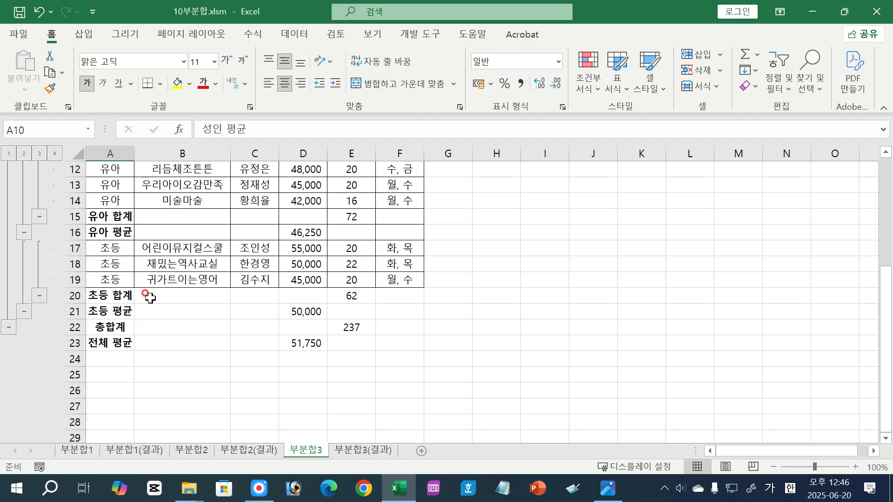
pyautogui.doubleClick(110, 294)
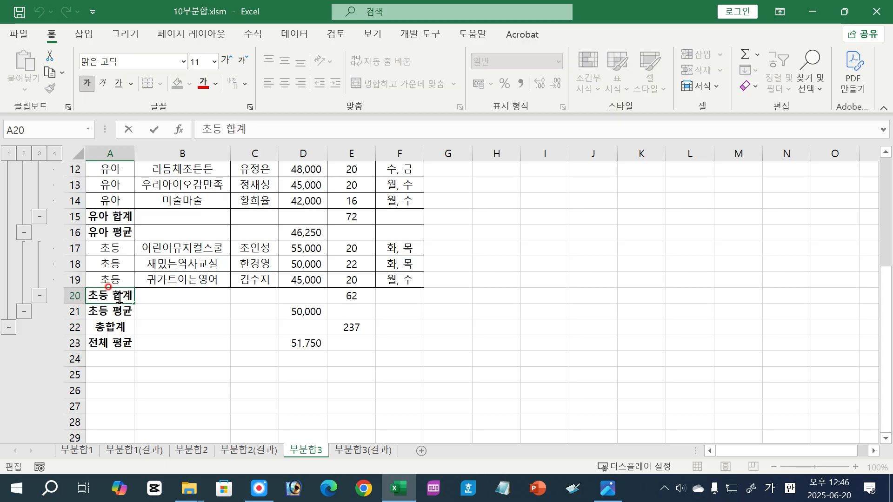
pyautogui.click(226, 322)
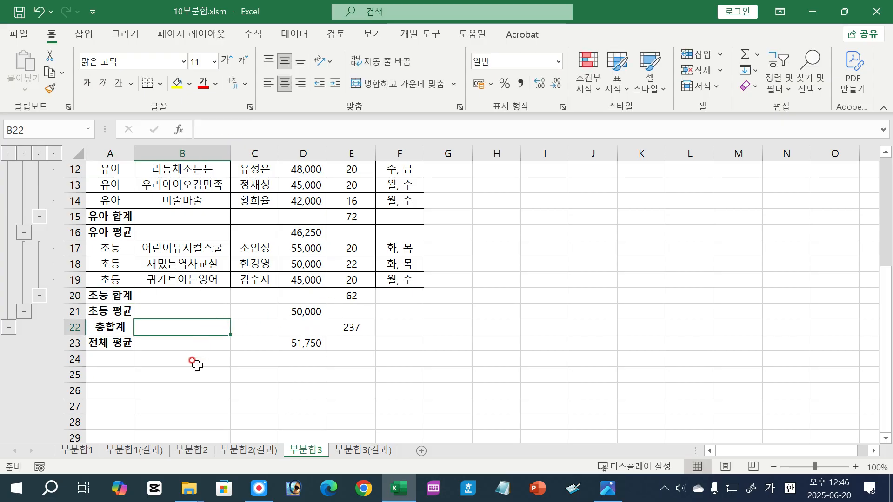
pyautogui.click(551, 285)
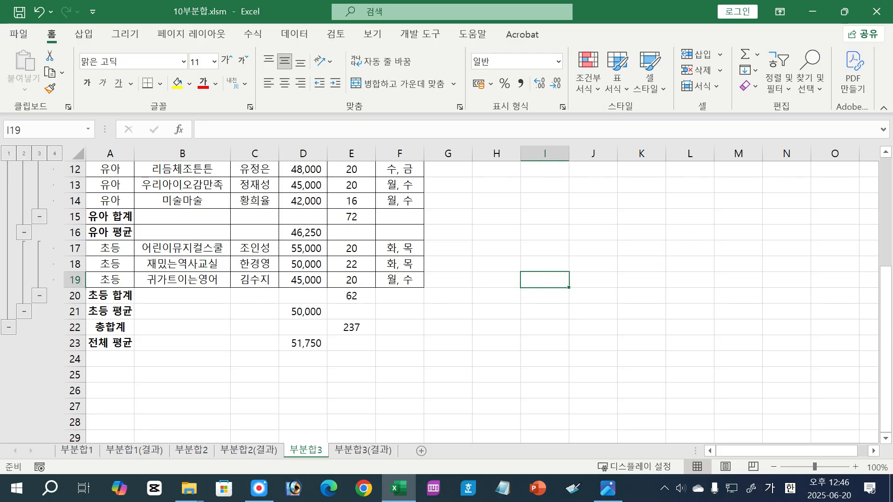
pyautogui.scroll(4, 227, 228)
pyautogui.click(205, 267)
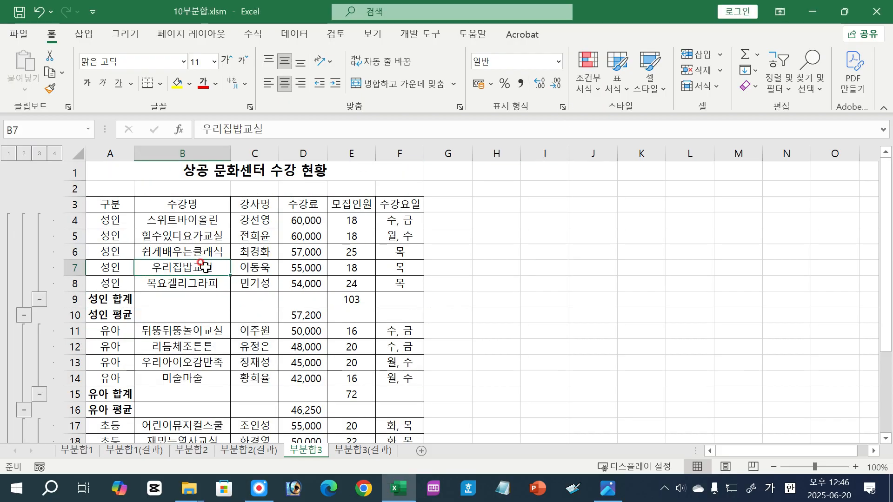
pyautogui.click(295, 35)
pyautogui.click(807, 86)
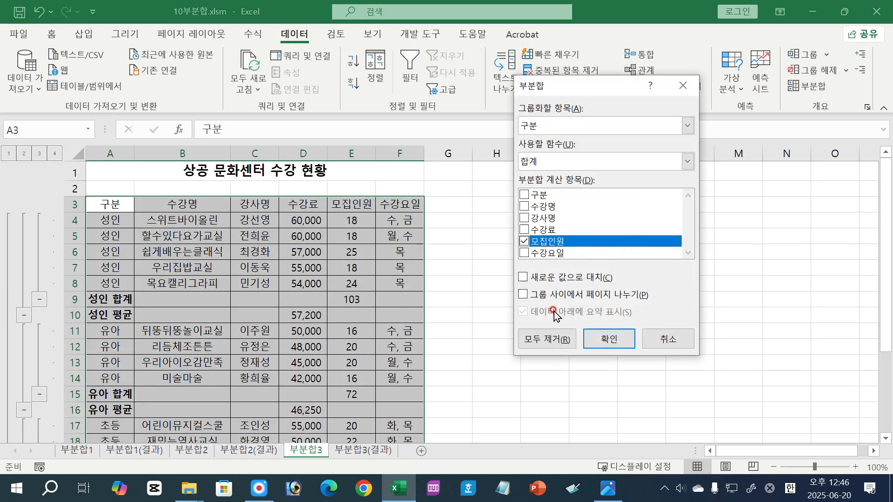
pyautogui.click(525, 295)
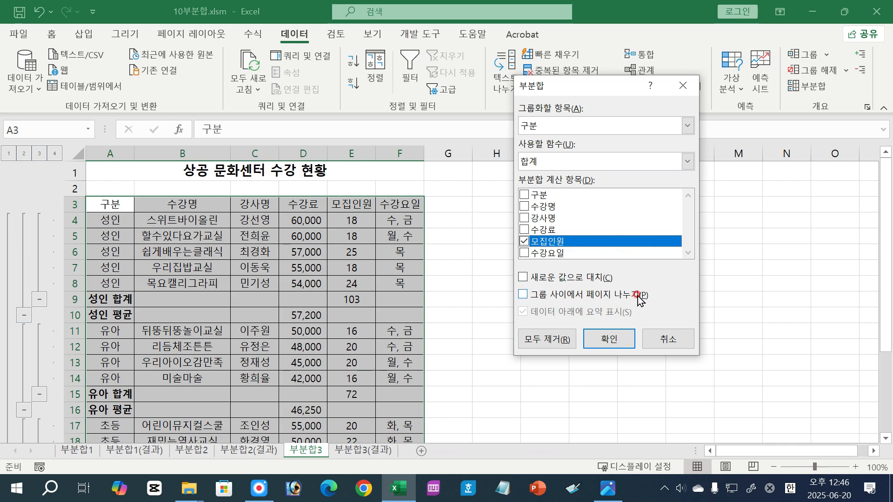
pyautogui.click(656, 348)
pyautogui.click(195, 268)
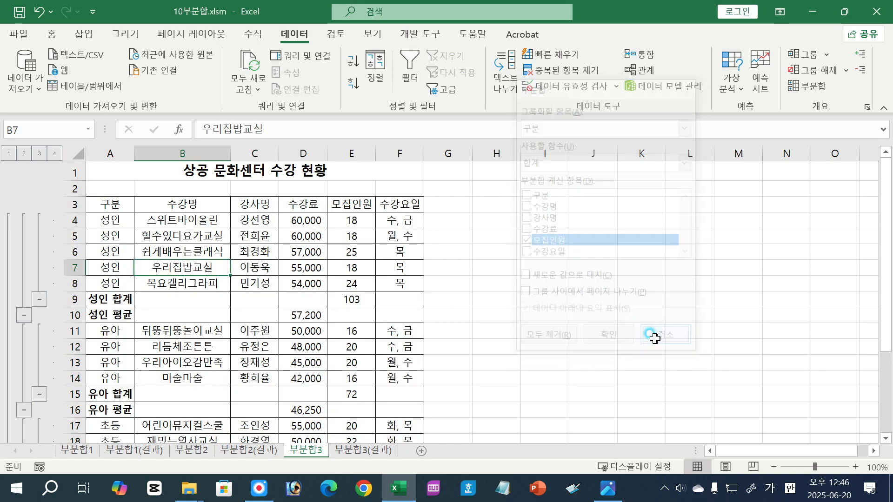
pyautogui.click(218, 255)
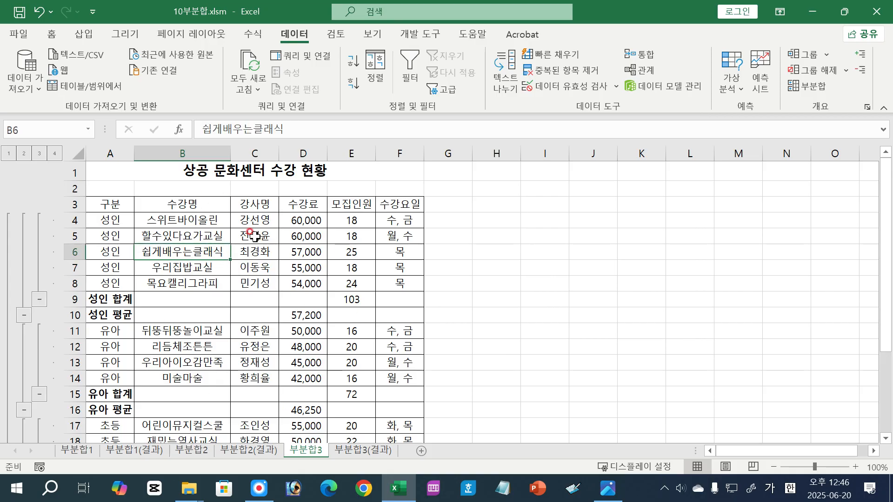
# Check the print preview of the 부분합3 sheet without page breaks between groups and return to the sheet.
pyautogui.click(16, 33)
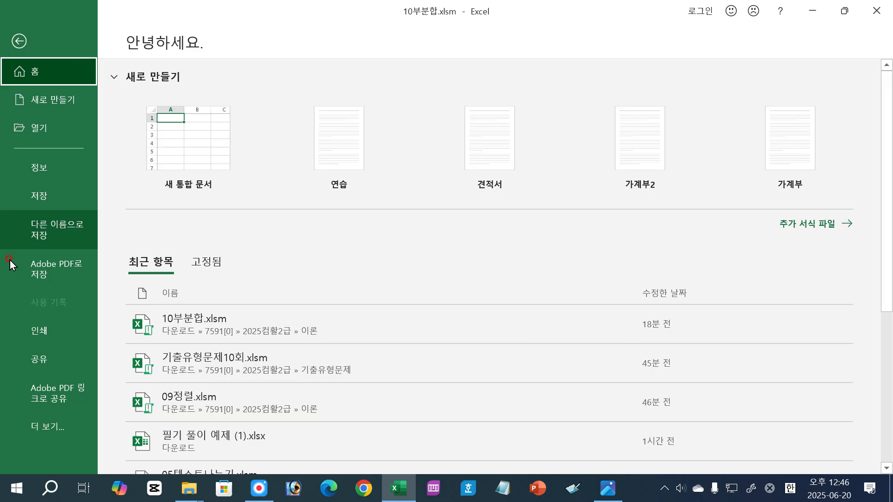
pyautogui.click(35, 334)
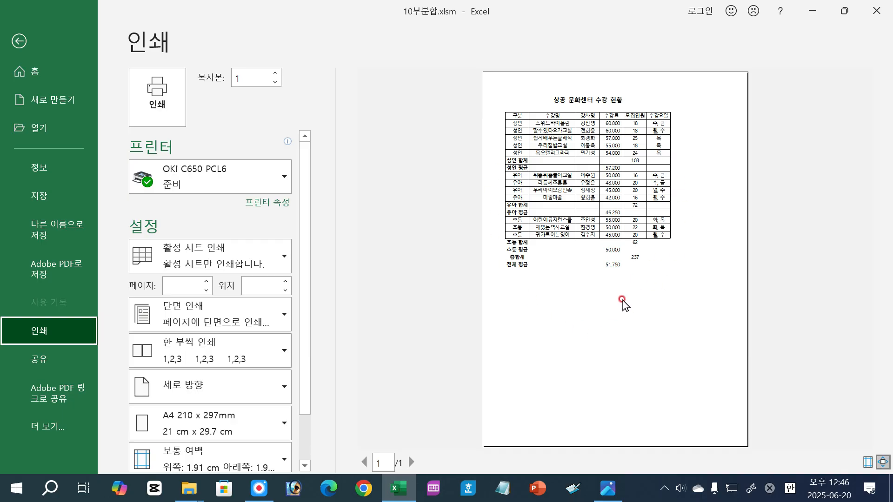
pyautogui.click(18, 42)
pyautogui.click(255, 344)
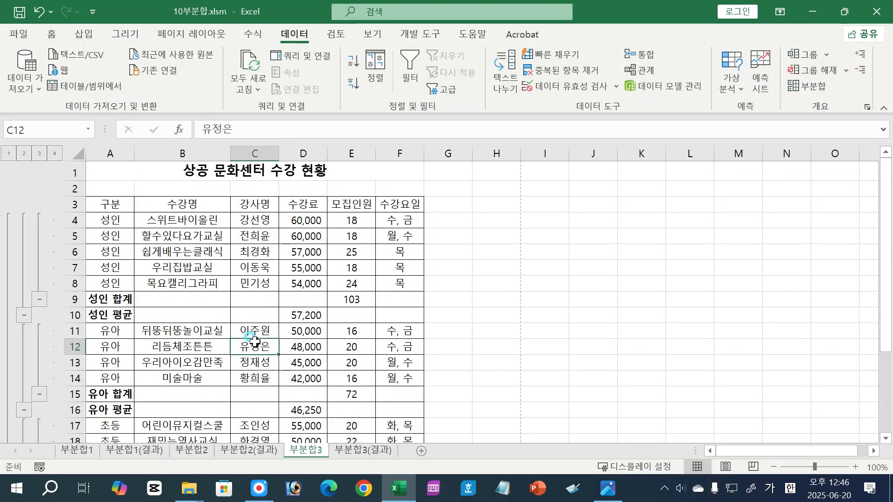
# Replace the existing subtotals with a 모집인원 합계 by 구분, inserting a page break between groups.
pyautogui.click(811, 86)
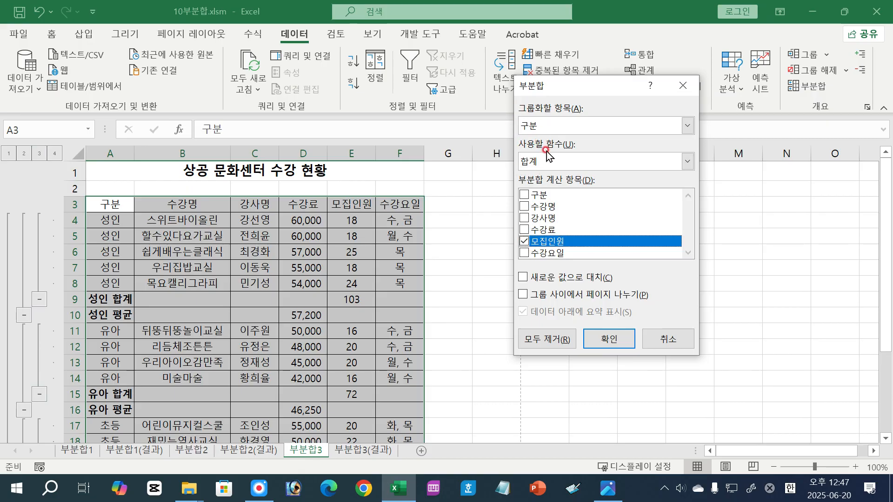
pyautogui.click(522, 278)
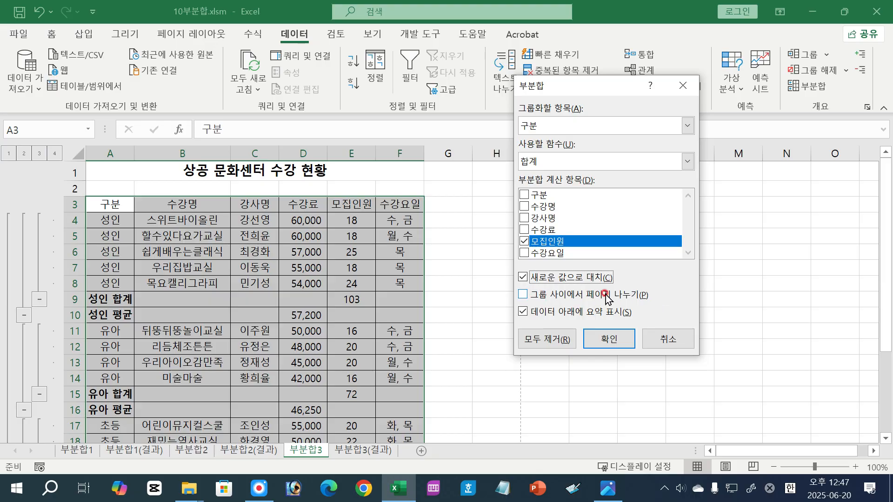
pyautogui.click(521, 296)
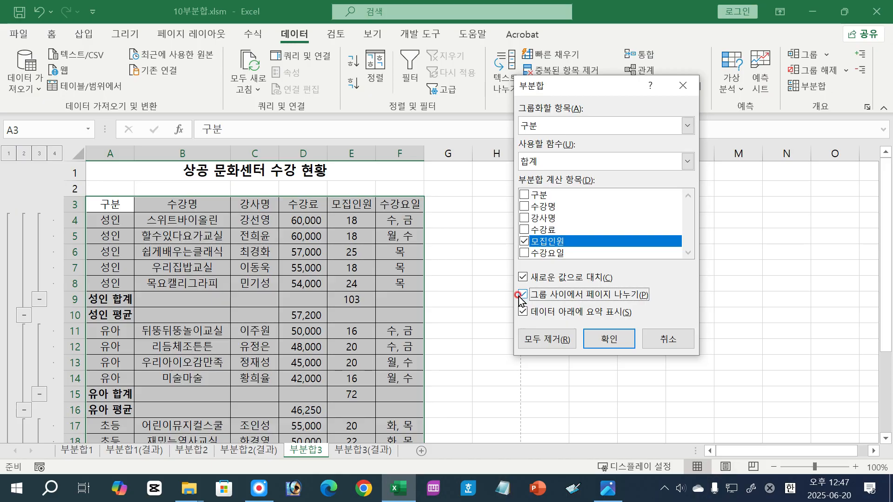
pyautogui.click(609, 339)
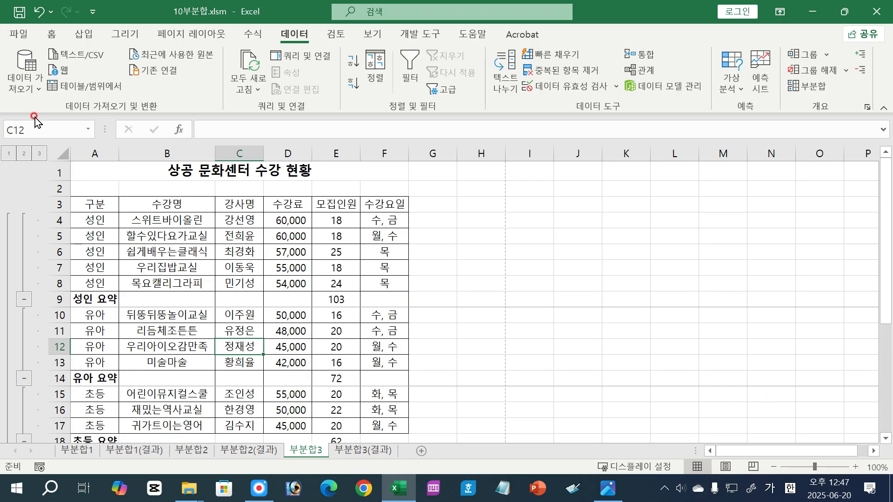
# Look through all pages of the print preview to see how the groups are split, and return to the sheet.
pyautogui.click(19, 34)
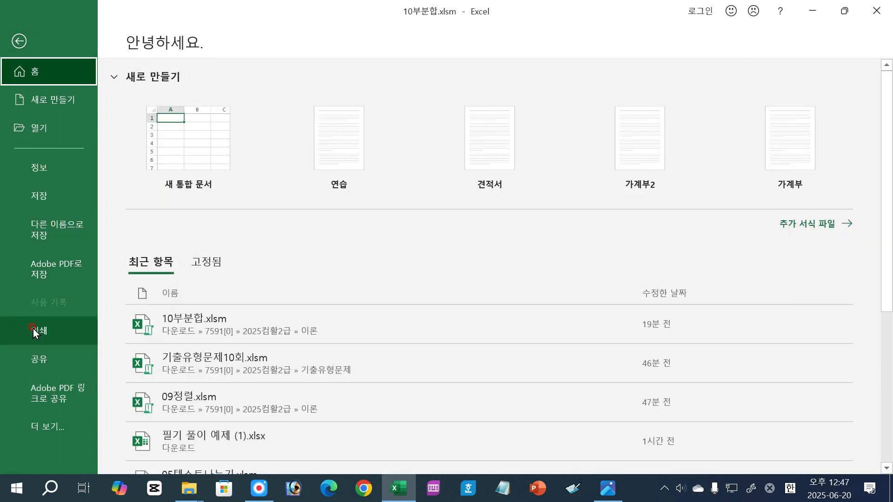
pyautogui.click(33, 329)
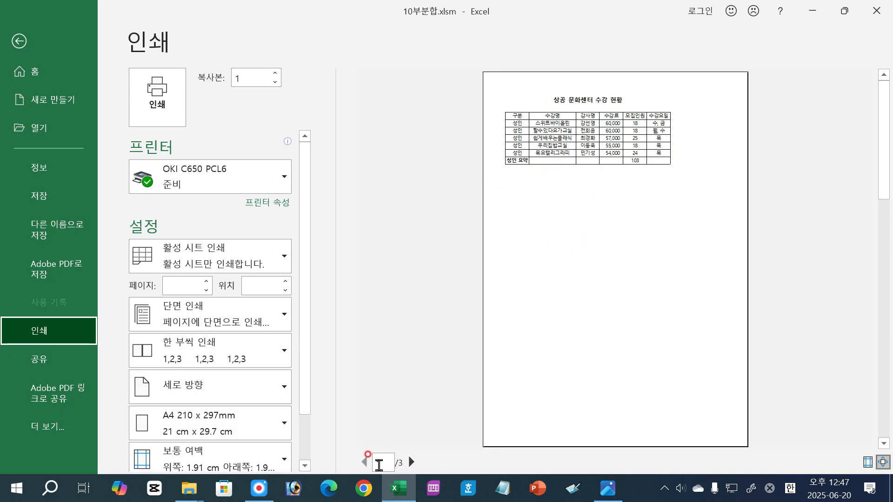
pyautogui.click(413, 463)
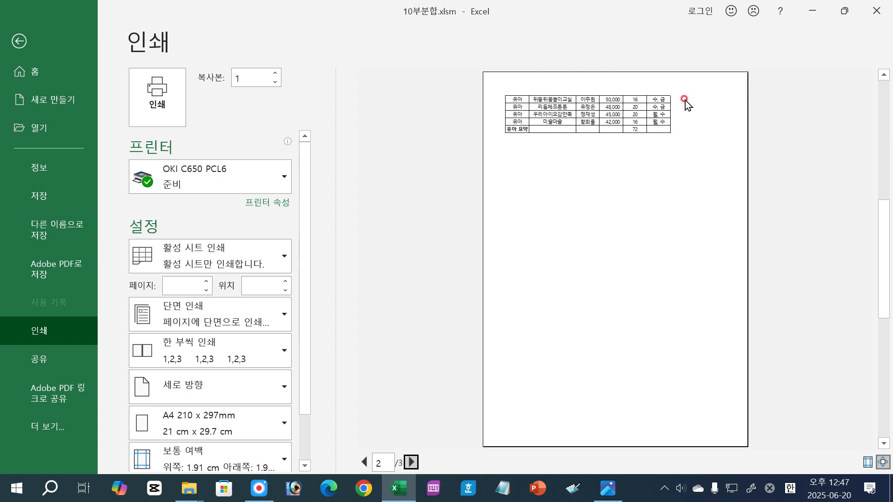
pyautogui.click(414, 461)
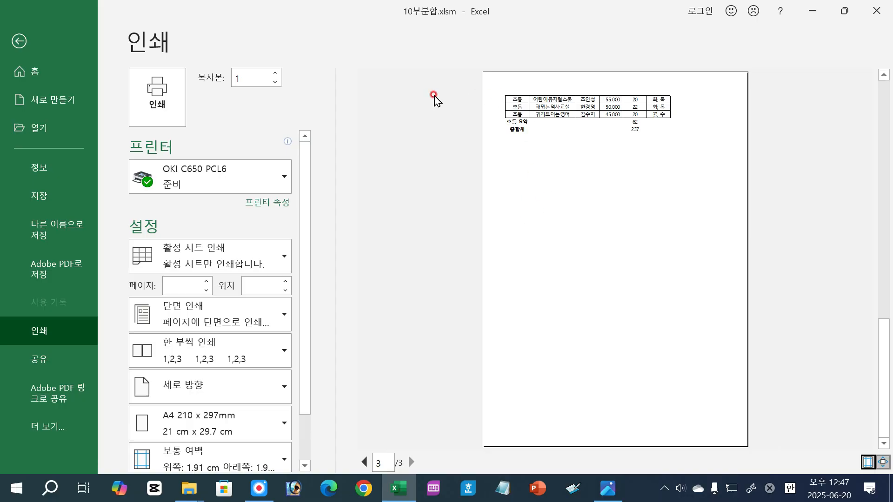
pyautogui.click(19, 41)
# Replace the subtotals with 모집인원 sums by 구분 without page breaks or summaries below the data, and examine the 성인 group rows.
pyautogui.click(810, 86)
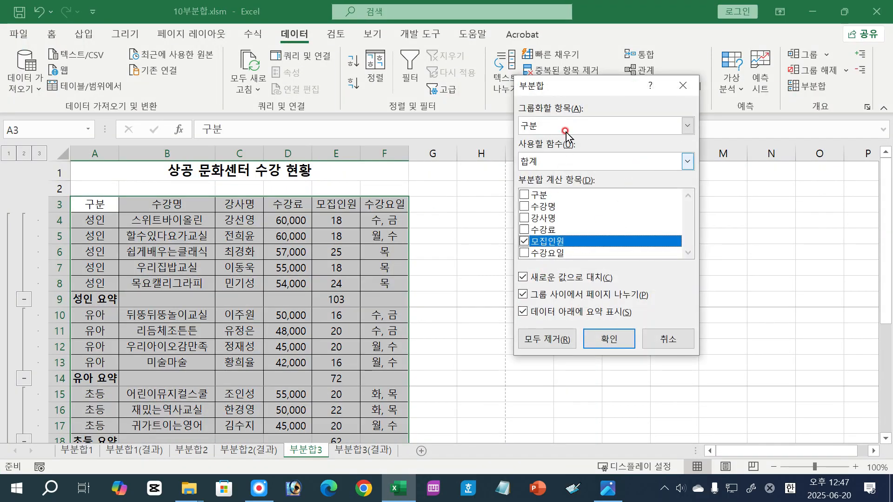
pyautogui.moveTo(568, 86); pyautogui.dragTo(518, 11)
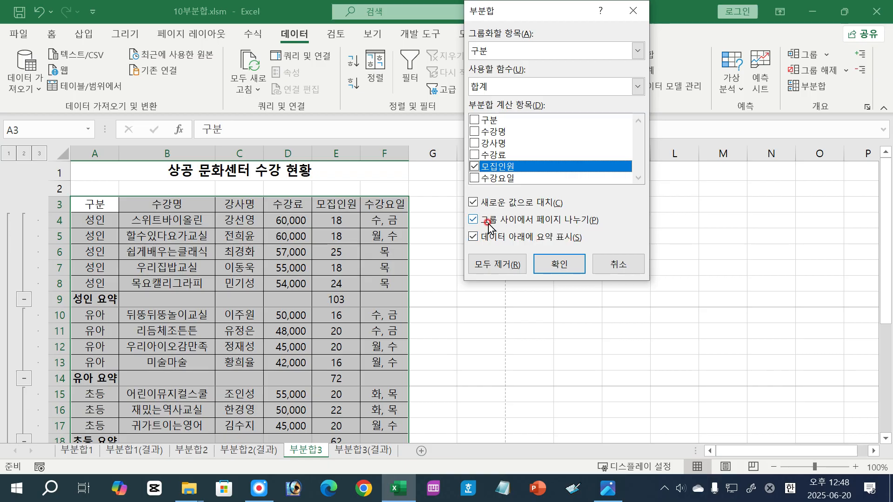
pyautogui.click(473, 220)
pyautogui.click(473, 238)
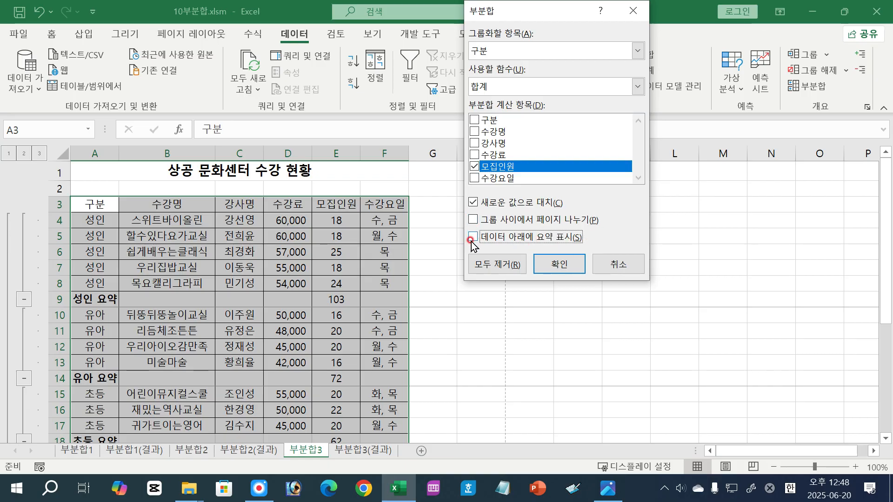
pyautogui.click(555, 262)
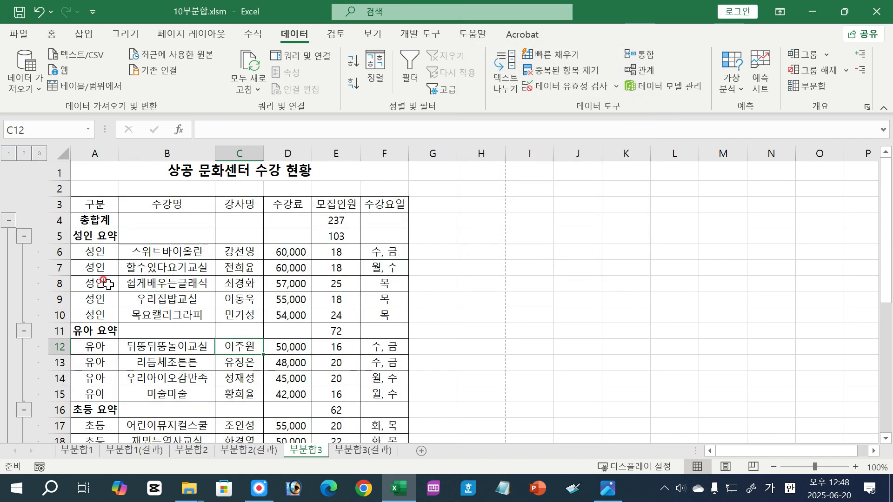
pyautogui.moveTo(89, 252); pyautogui.dragTo(379, 314)
pyautogui.moveTo(79, 233); pyautogui.dragTo(383, 229)
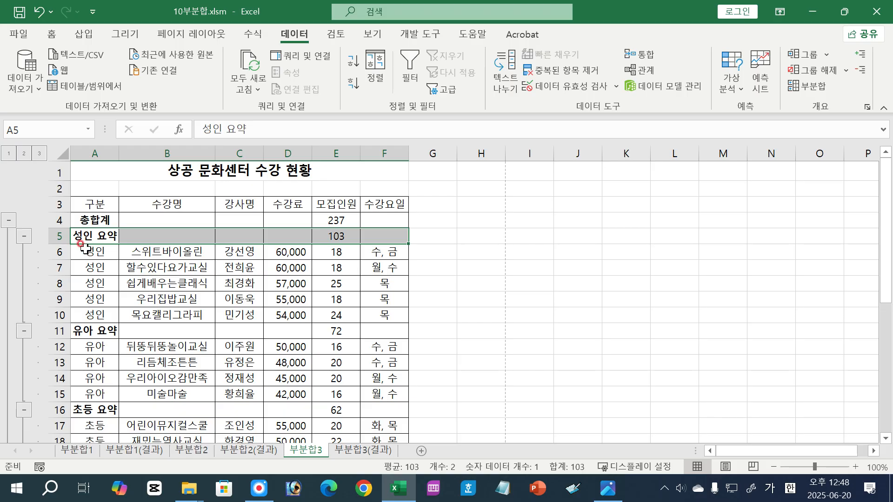
pyautogui.click(239, 303)
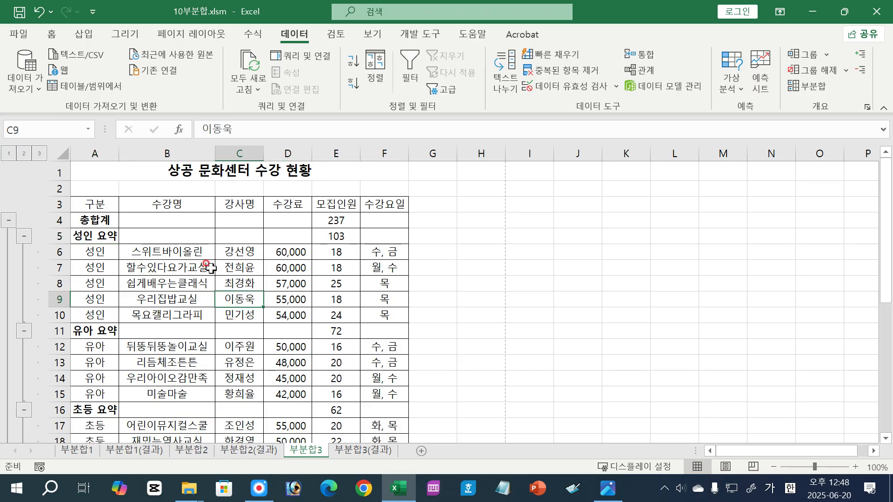
# Remove all subtotals from the 부분합3 table.
pyautogui.click(808, 86)
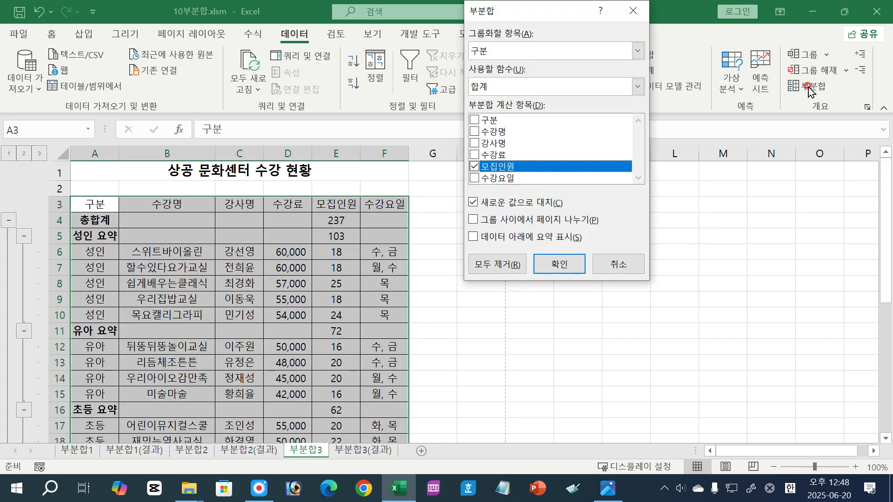
pyautogui.click(486, 265)
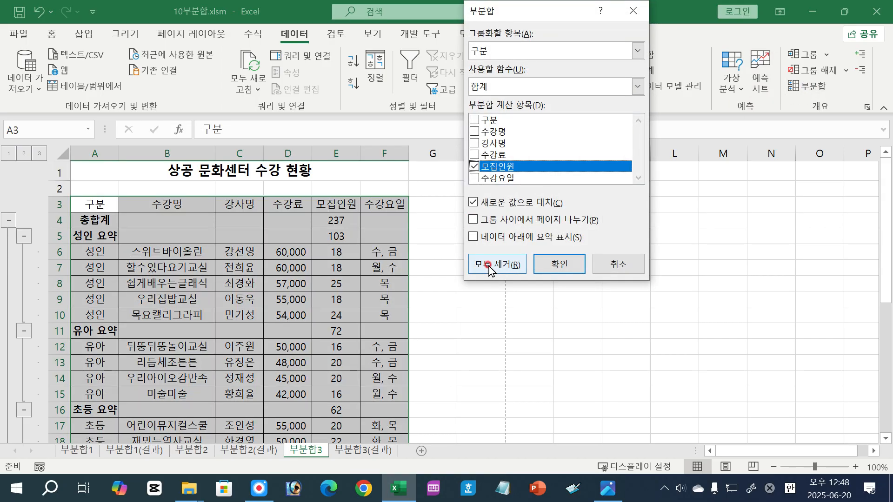
pyautogui.click(489, 266)
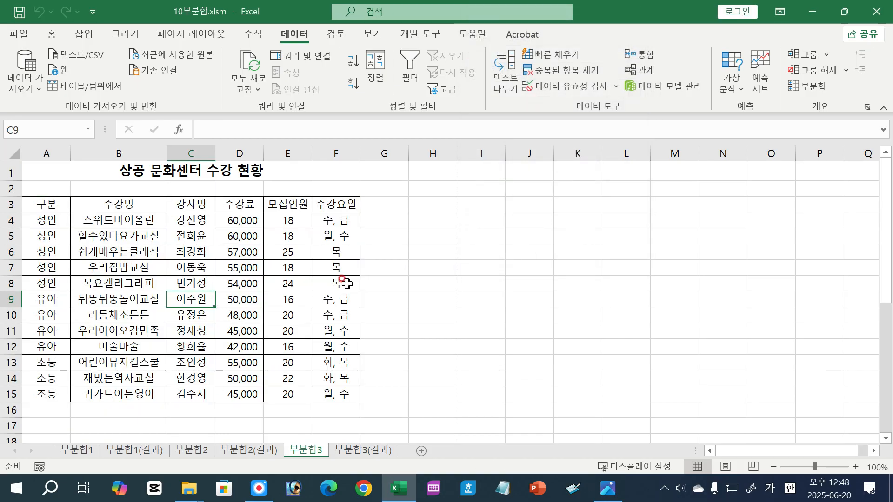
pyautogui.click(808, 86)
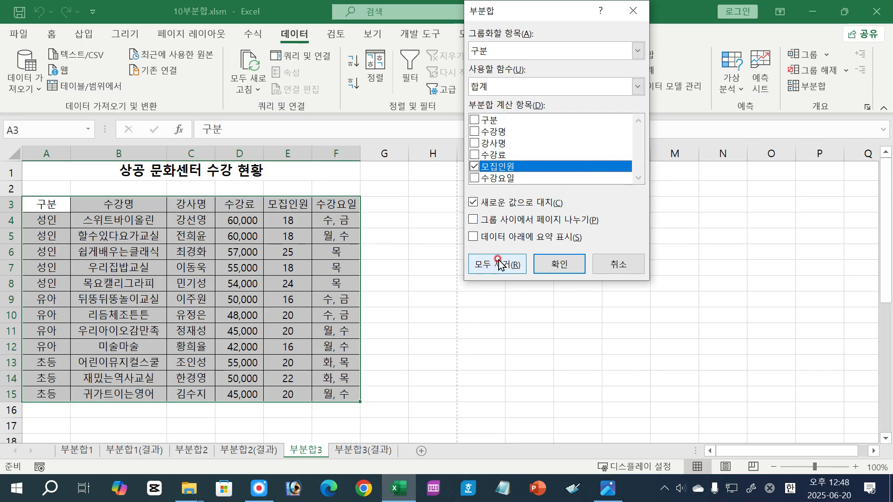
pyautogui.click(497, 264)
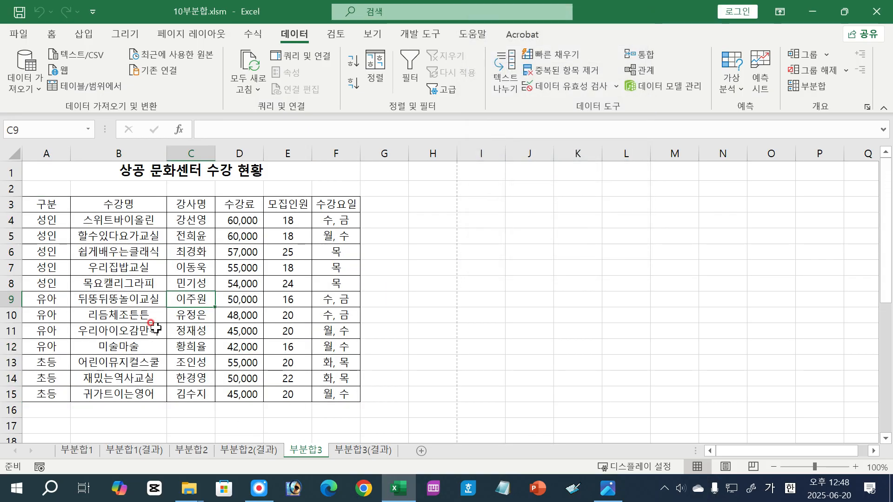
pyautogui.click(191, 269)
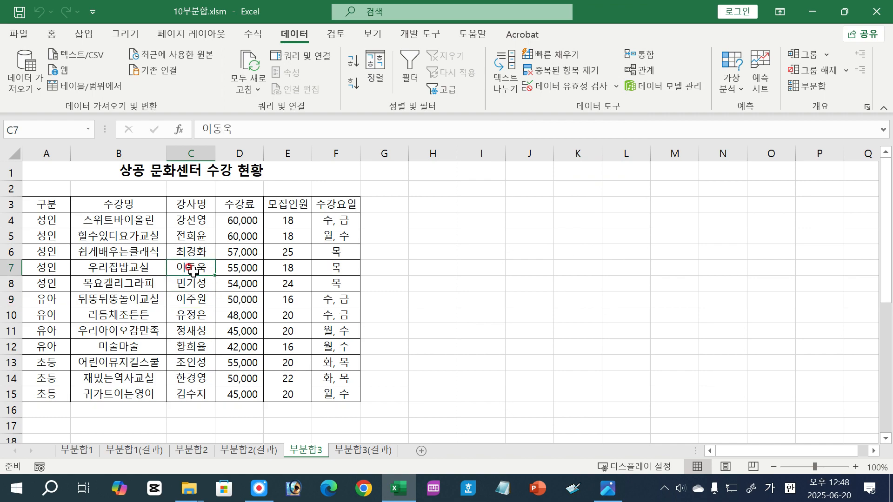